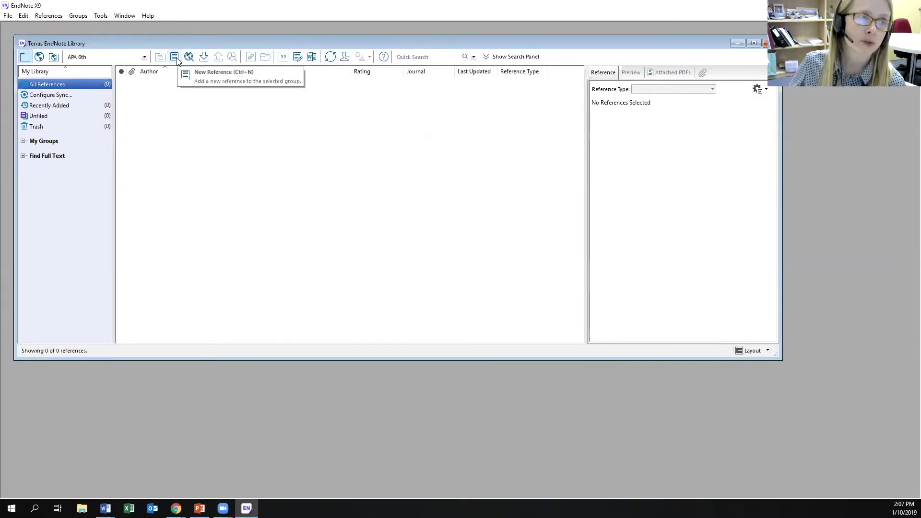
Step: Create a new reference in the library and set its reference type to Book
{"action": "left_click", "coordinate": [175, 58]}
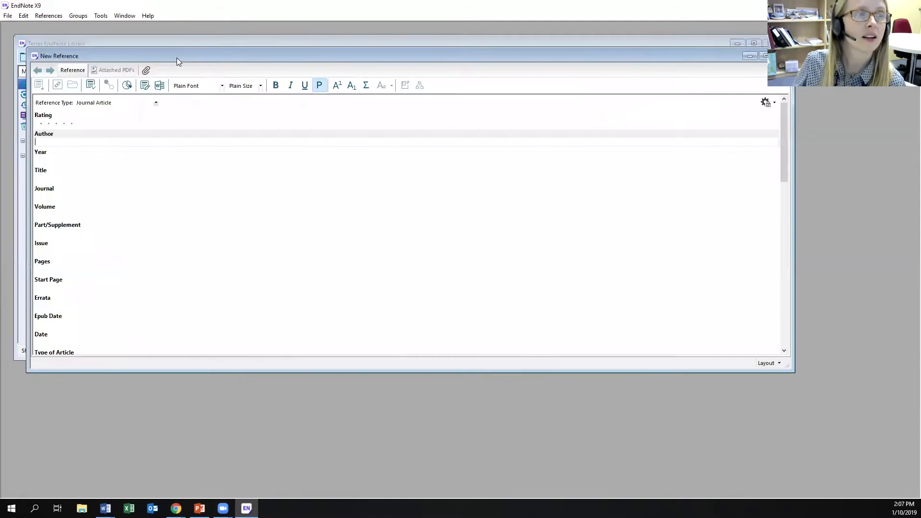
{"action": "left_click_drag", "start_coordinate": [234, 56], "coordinate": [256, 49]}
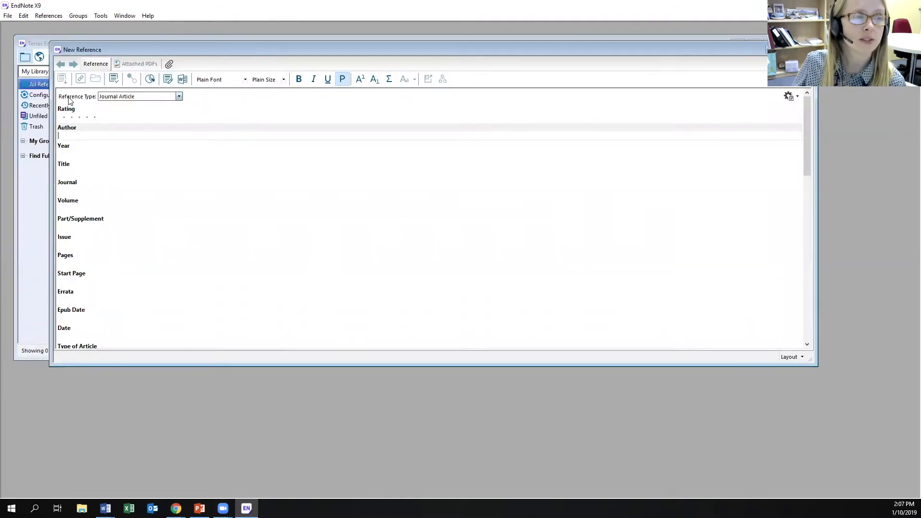
{"action": "left_click", "coordinate": [179, 96]}
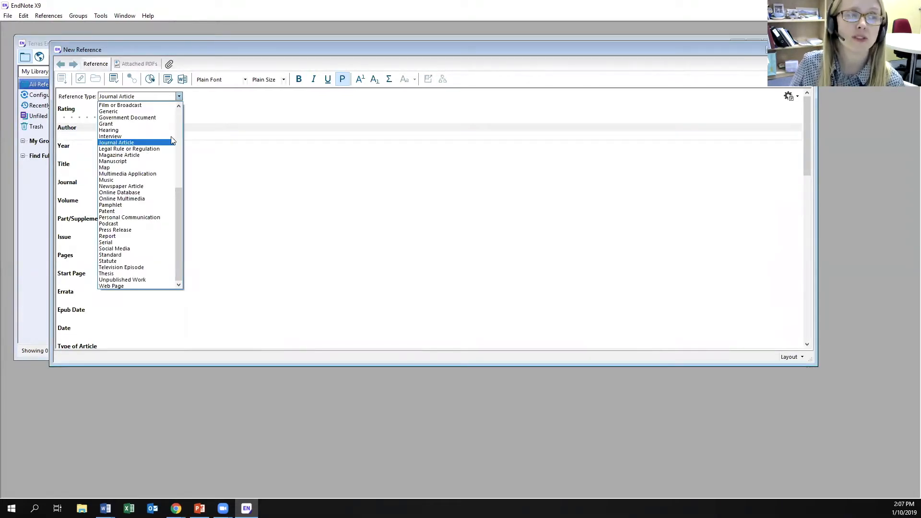
{"action": "left_click_drag", "start_coordinate": [178, 194], "coordinate": [184, 171]}
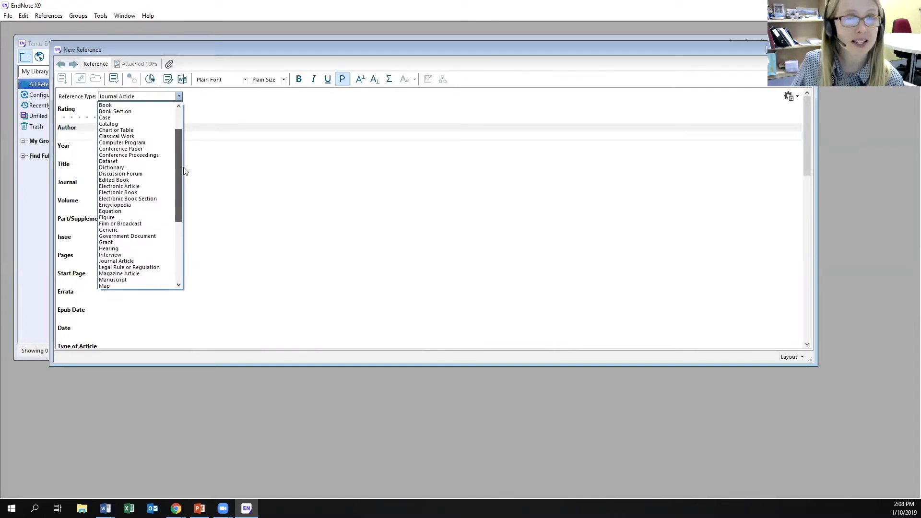
{"action": "left_click_drag", "start_coordinate": [184, 168], "coordinate": [189, 147]}
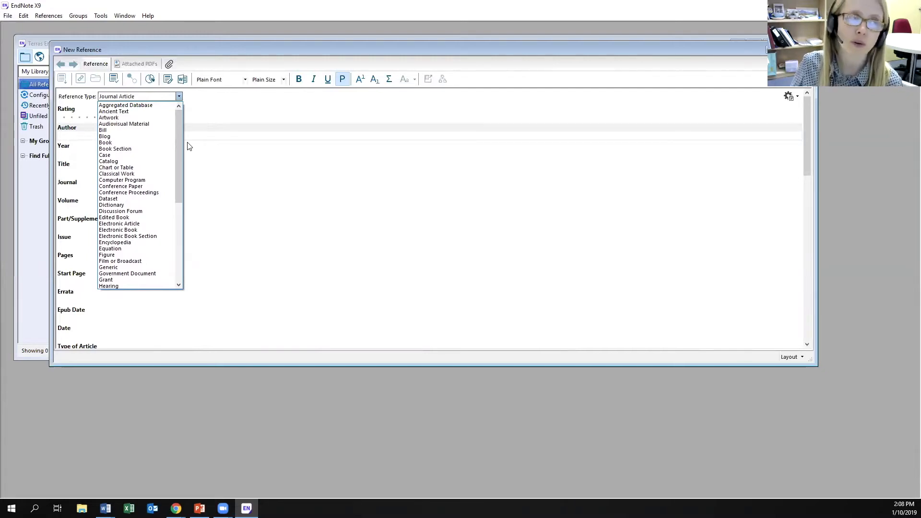
{"action": "left_click", "coordinate": [120, 142]}
Step: Enter the author's name, surname first, and the year 2018 for the book
{"action": "type", "text": "Starbird, Terra"}
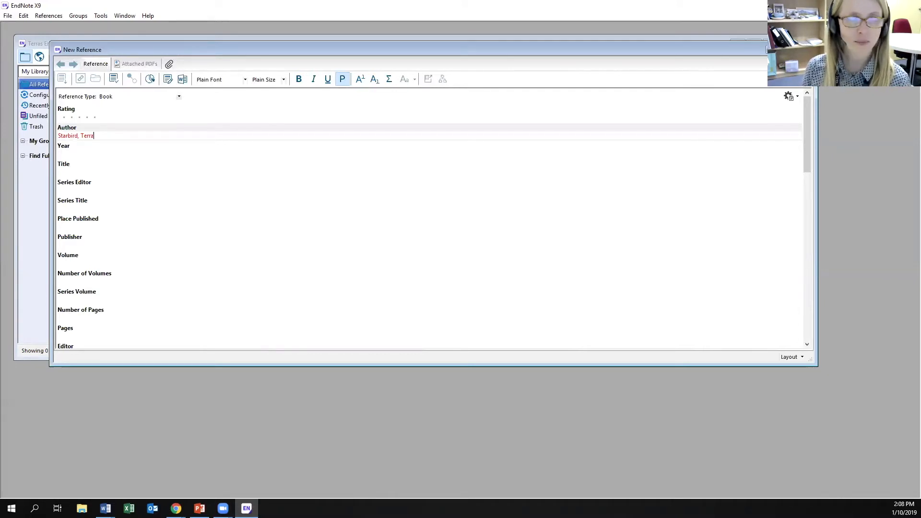
{"action": "key", "text": "Tab"}
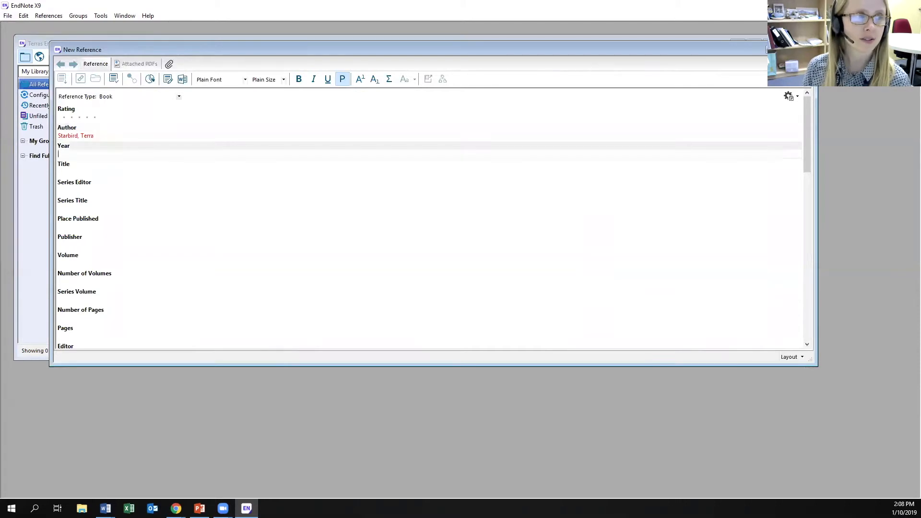
{"action": "type", "text": "2018"}
{"action": "key", "text": "Tab"}
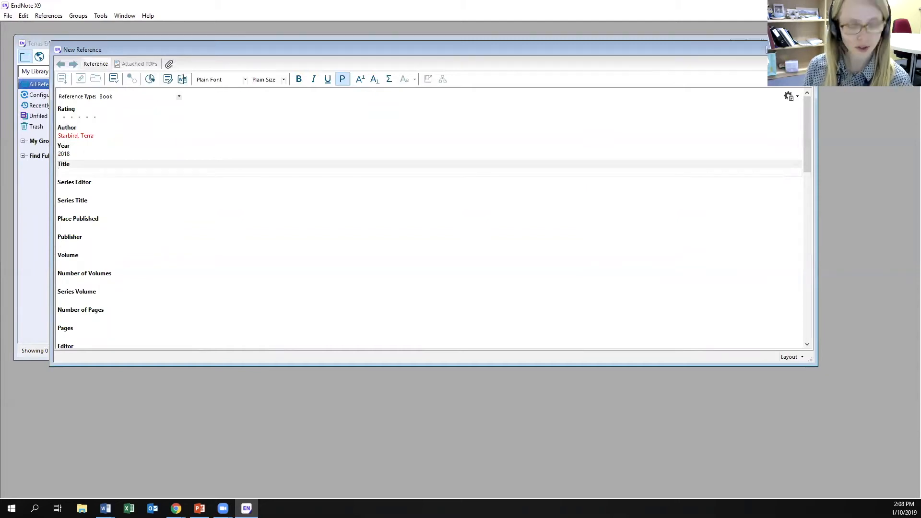
Step: Enter "Libraries and Chocolate: A Dynamic Journey" as the book's title
{"action": "type", "text": "Librari"}
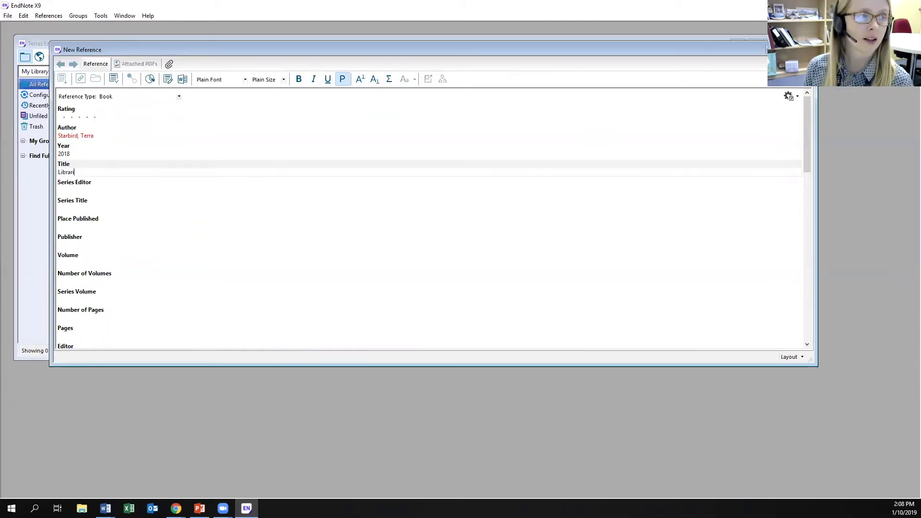
{"action": "type", "text": "es and Chc"}
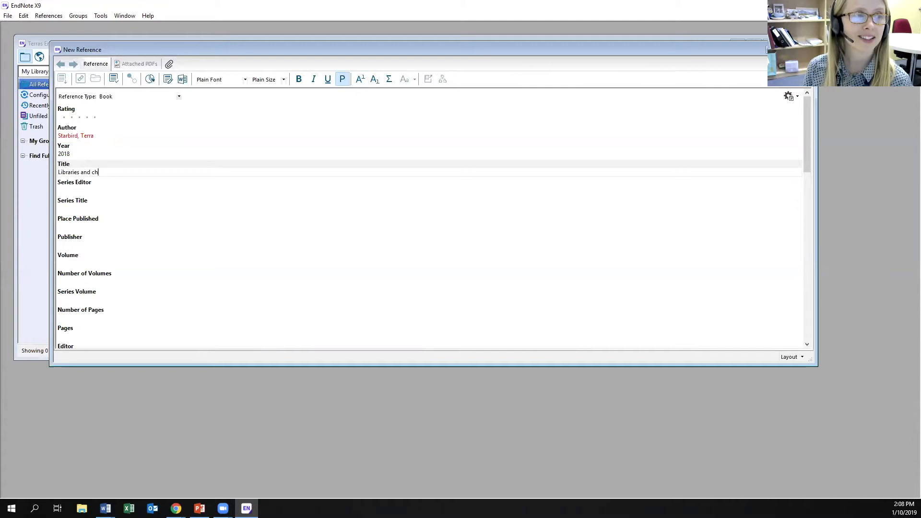
{"action": "key", "text": "BackSpace"}
{"action": "type", "text": "ocolate"}
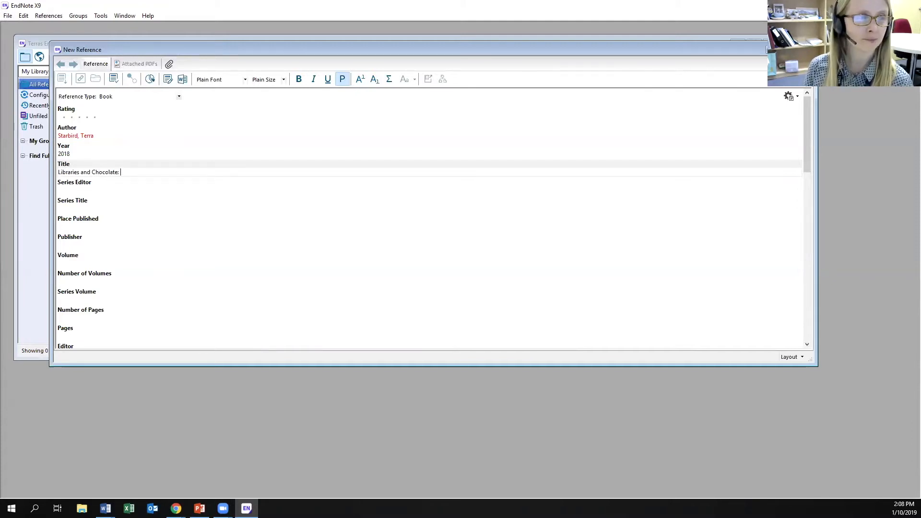
{"action": "type", "text": ": A Dynamic Journey"}
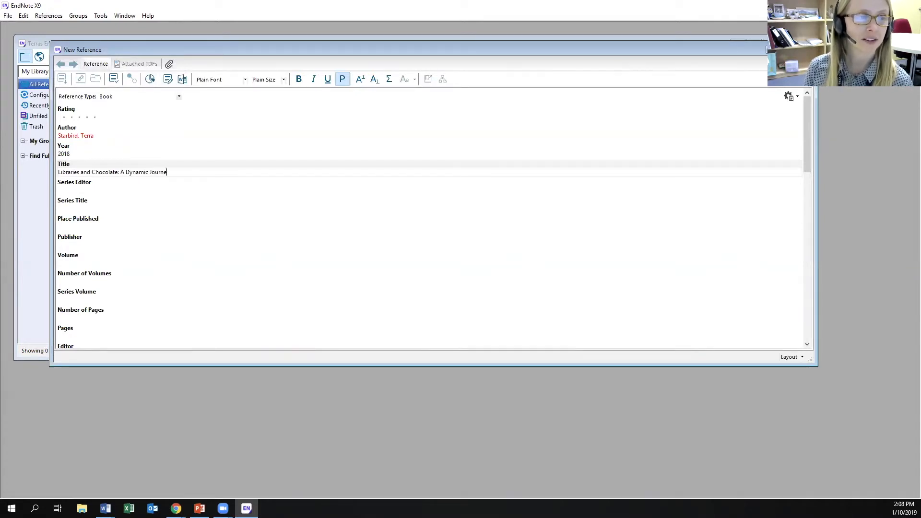
Step: Set the place published to Canberra and the publisher to ANU Press
{"action": "key", "text": "Tab"}
{"action": "key", "text": "Tab"}
{"action": "key", "text": "Tab"}
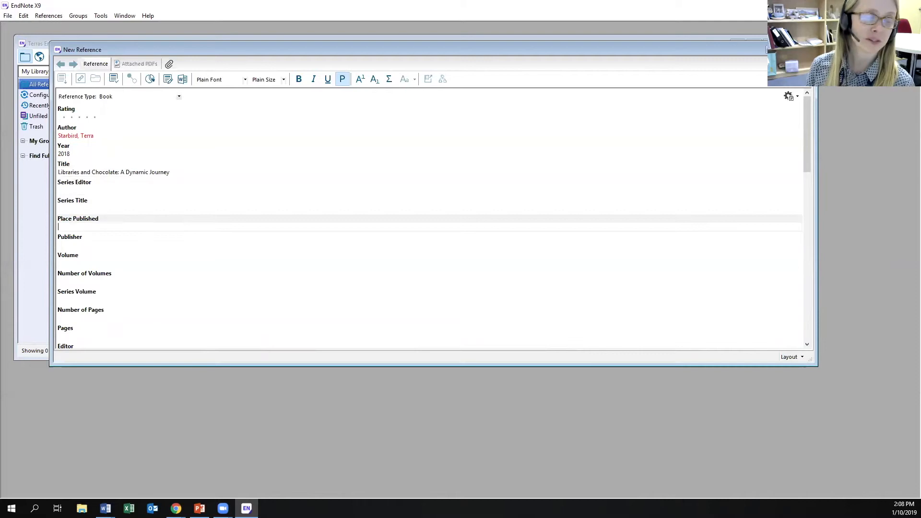
{"action": "type", "text": "Canberra"}
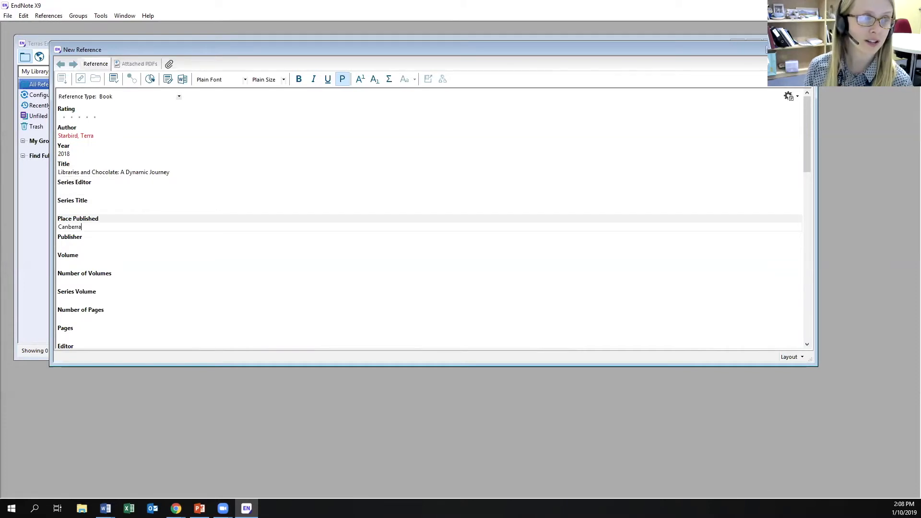
{"action": "key", "text": "Tab"}
{"action": "type", "text": "ANU P"}
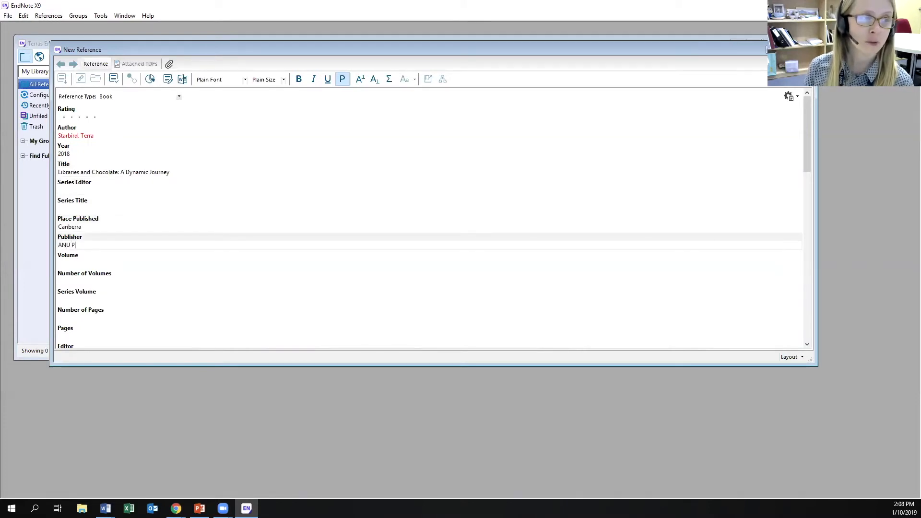
{"action": "type", "text": "ress"}
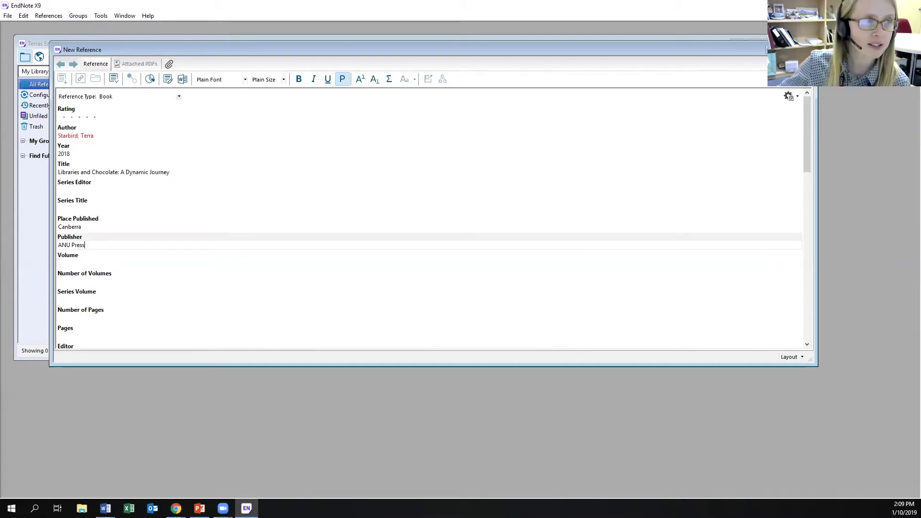
Step: Add the keywords Chocolate, Cocoa and Librarian to the book reference, each on its own line
{"action": "left_click_drag", "start_coordinate": [806, 162], "coordinate": [804, 212]}
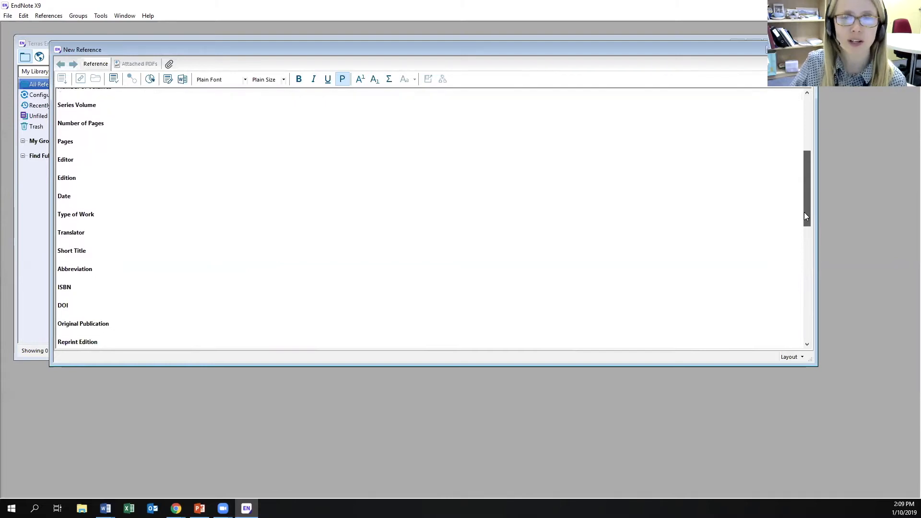
{"action": "left_click_drag", "start_coordinate": [804, 213], "coordinate": [798, 286]}
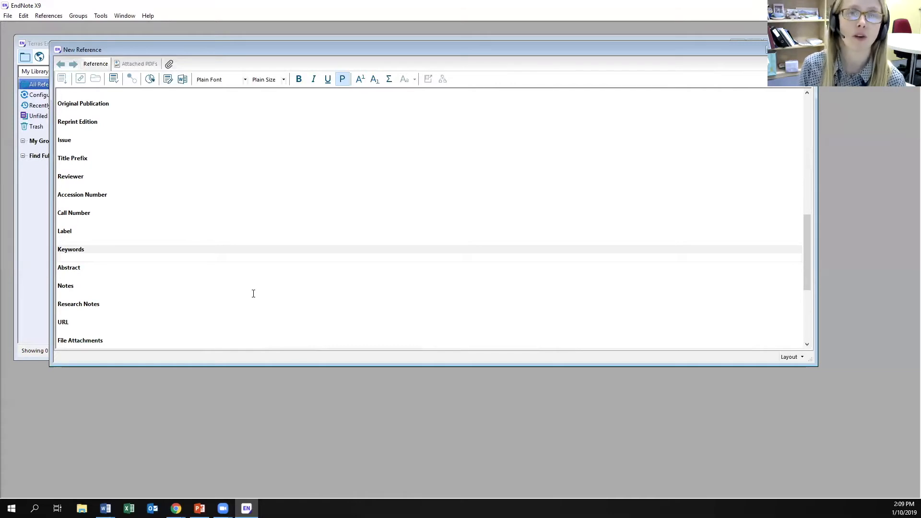
{"action": "type", "text": "Chocolate"}
{"action": "key", "text": "Return"}
{"action": "type", "text": "Cocoa"}
{"action": "key", "text": "Return"}
{"action": "type", "text": "Librarian"}
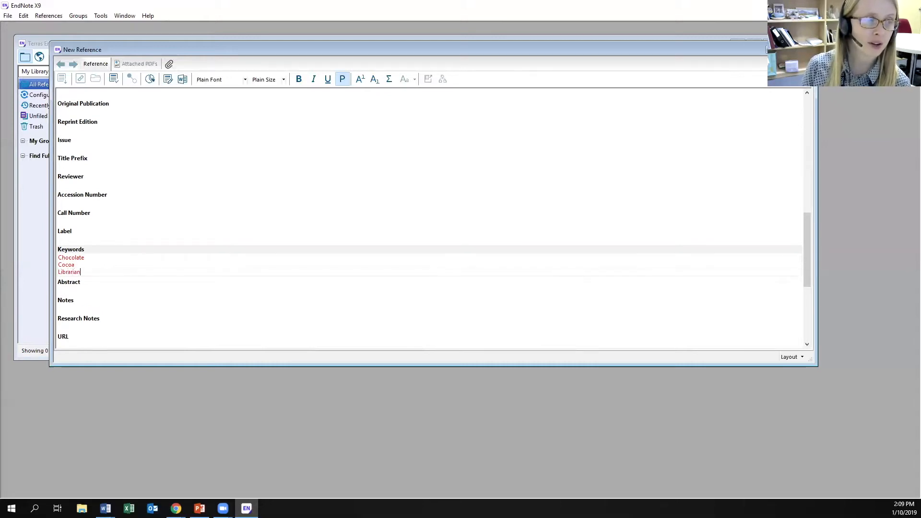
Step: Add "mental health" in quotation marks as a further keyword on a new line
{"action": "key", "text": "Return"}
{"action": "type", "text": "Ma"}
{"action": "key", "text": "BackSpace"}
{"action": "key", "text": "BackSpace"}
{"action": "type", "text": "\"m"}
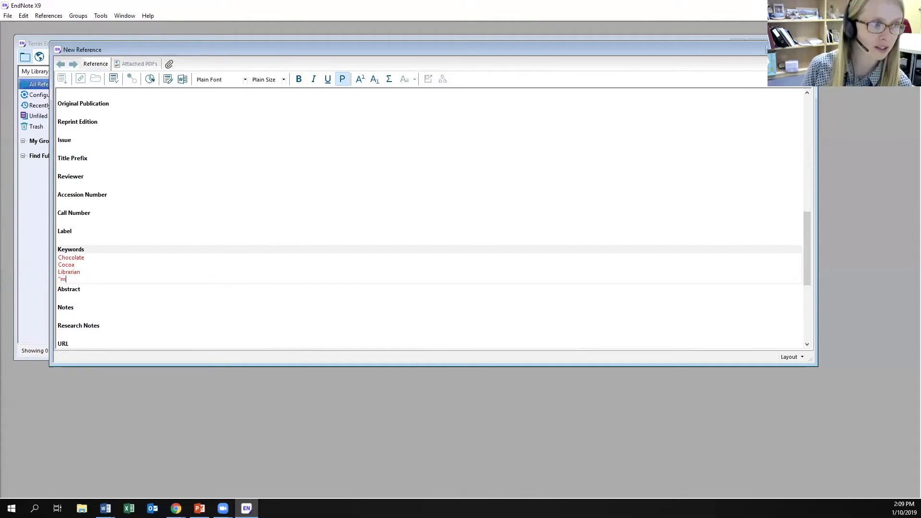
{"action": "type", "text": "ental health"}
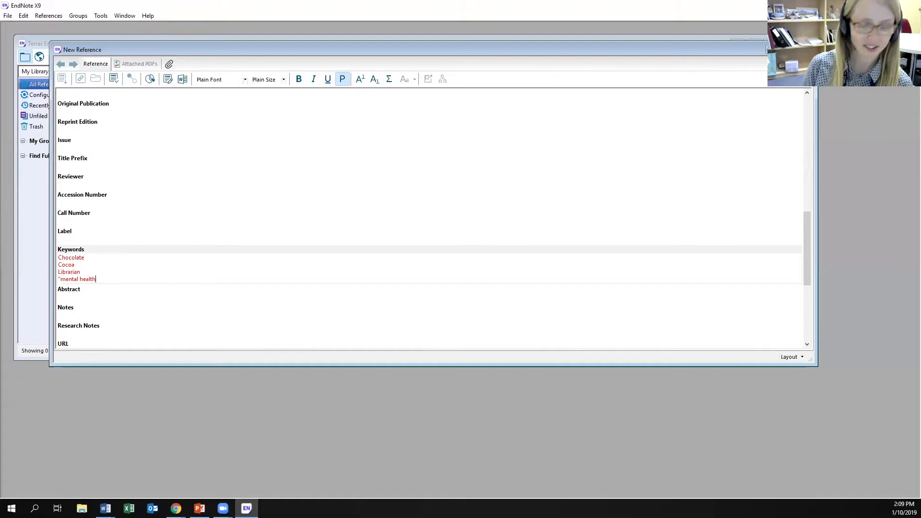
{"action": "type", "text": "\""}
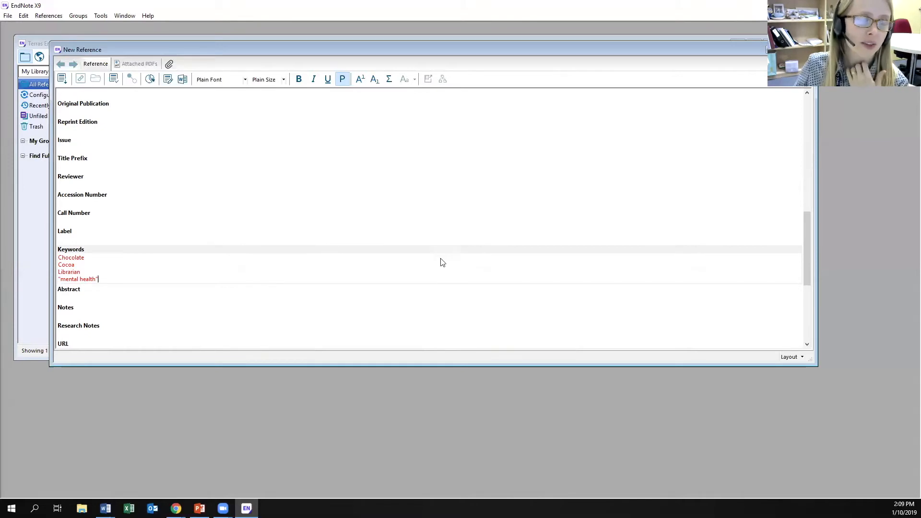
Step: Go to the empty Research Notes field, then close the new reference so it is stored in the library
{"action": "left_click_drag", "start_coordinate": [805, 258], "coordinate": [804, 283]}
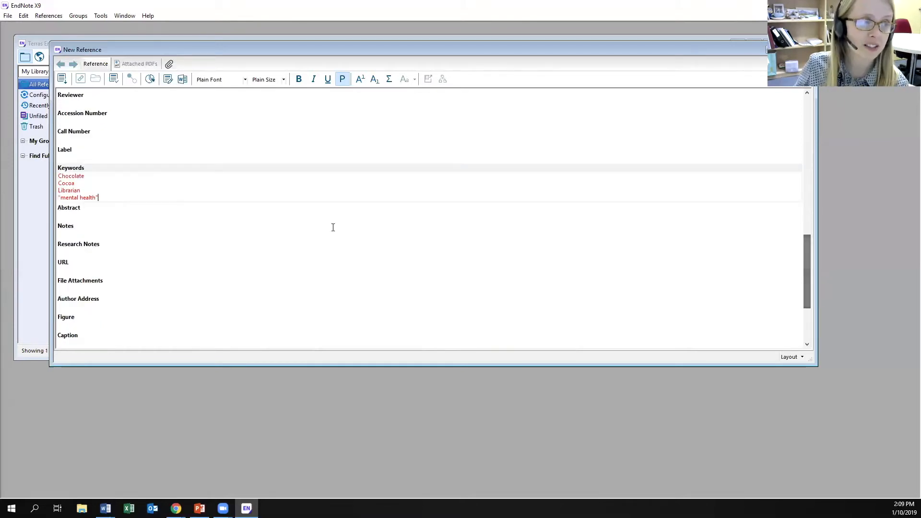
{"action": "left_click", "coordinate": [59, 250]}
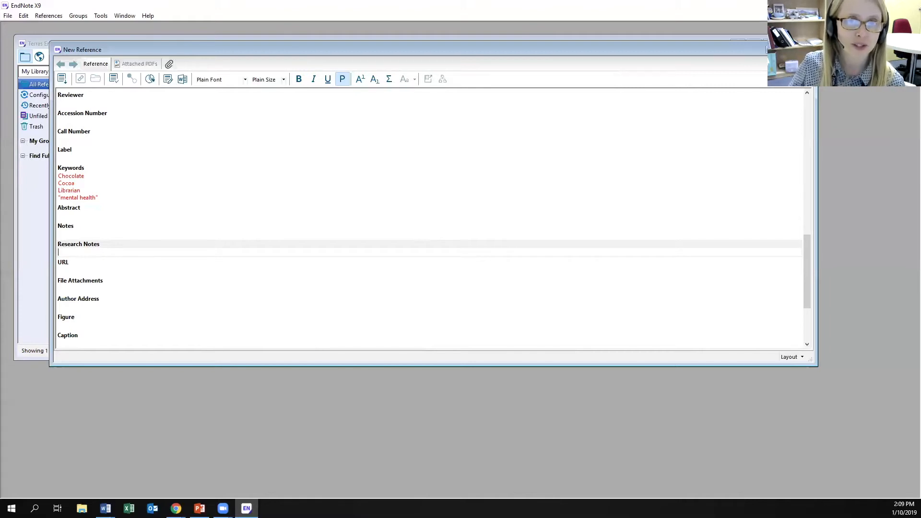
{"action": "left_click", "coordinate": [806, 50]}
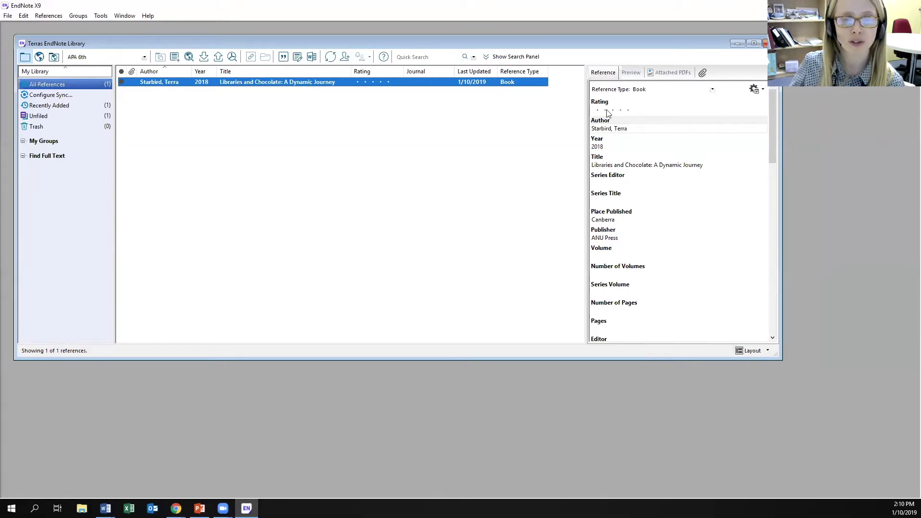
Step: Preview the book's formatted citation in the APA 6th style
{"action": "left_click", "coordinate": [630, 73]}
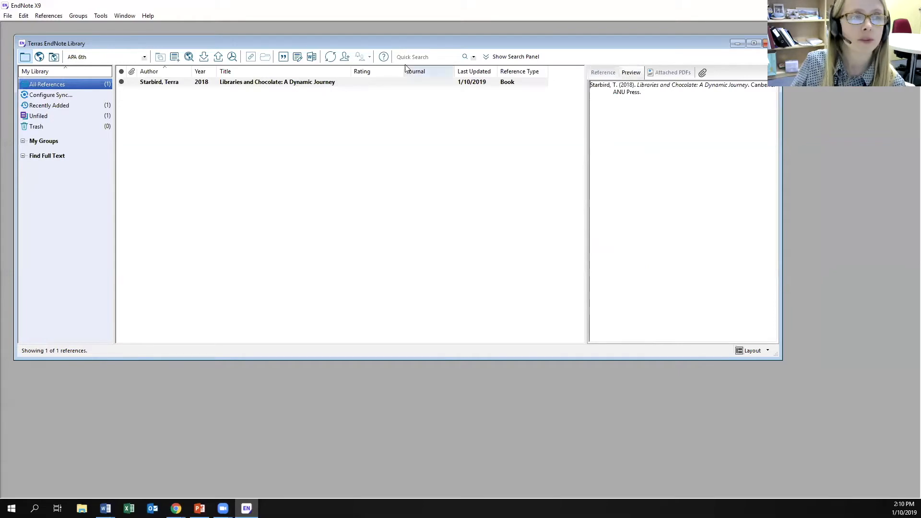
{"action": "left_click", "coordinate": [144, 57]}
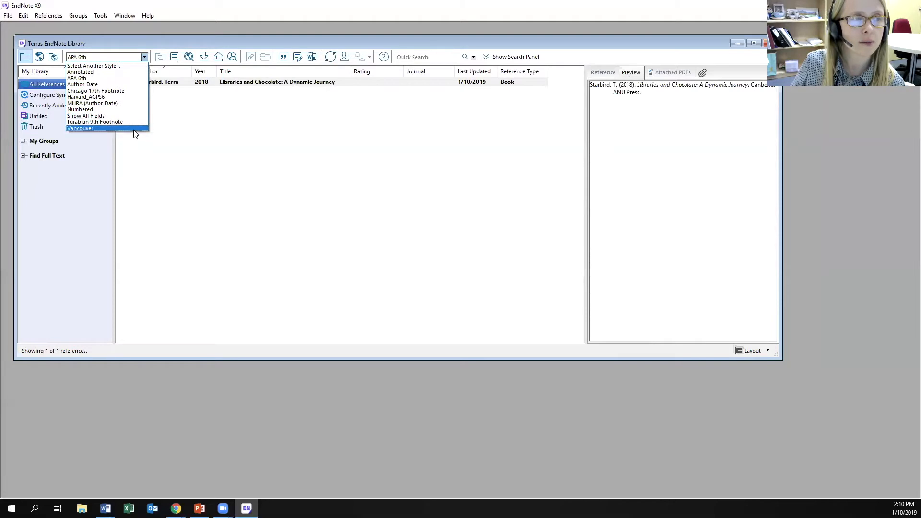
{"action": "left_click", "coordinate": [131, 80]}
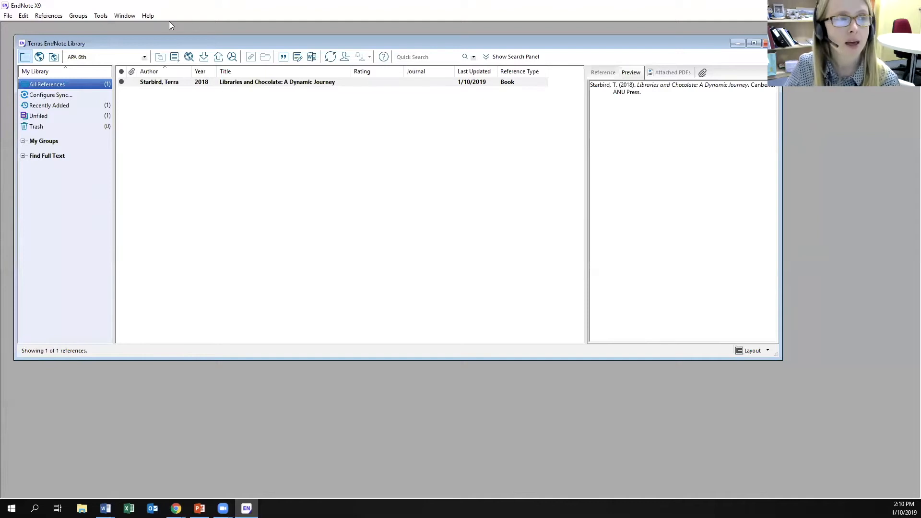
Step: Switch the citation preview's output style to Chicago 17th Footnote, then to Harvard_AGPS6
{"action": "left_click", "coordinate": [130, 58]}
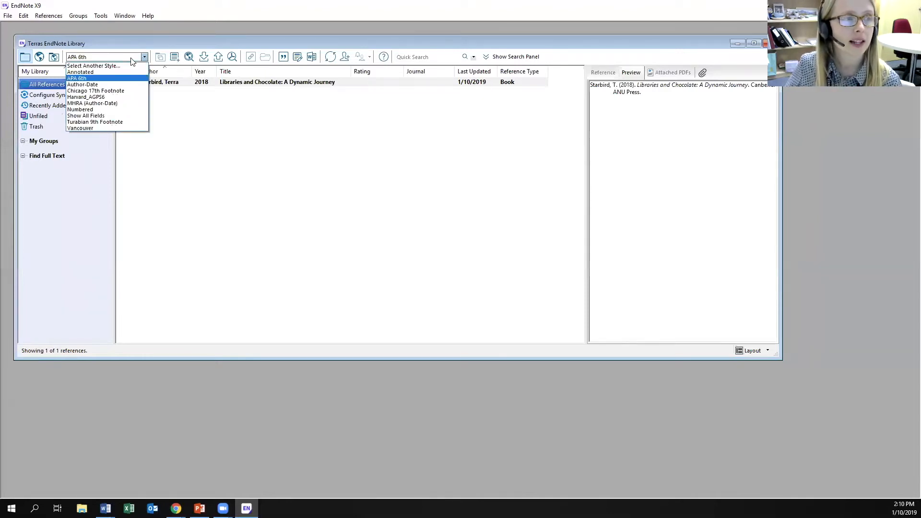
{"action": "left_click", "coordinate": [113, 92]}
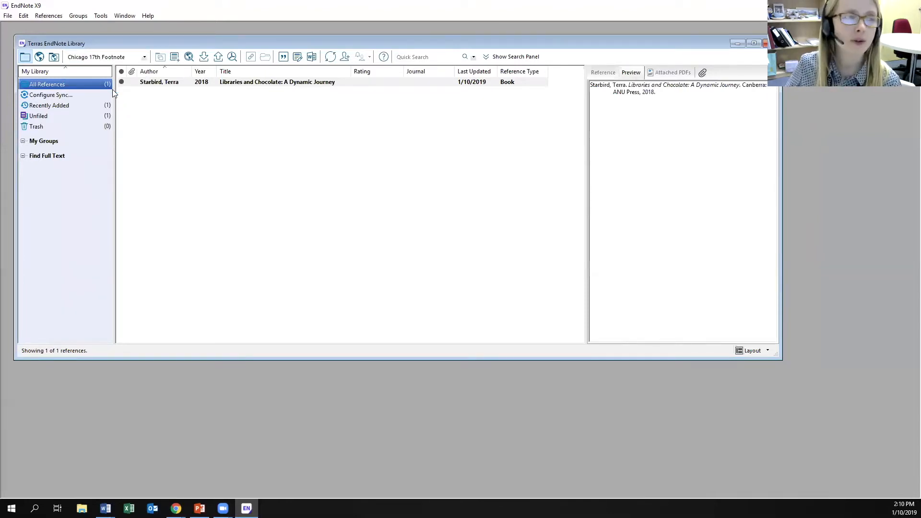
{"action": "left_click", "coordinate": [144, 57]}
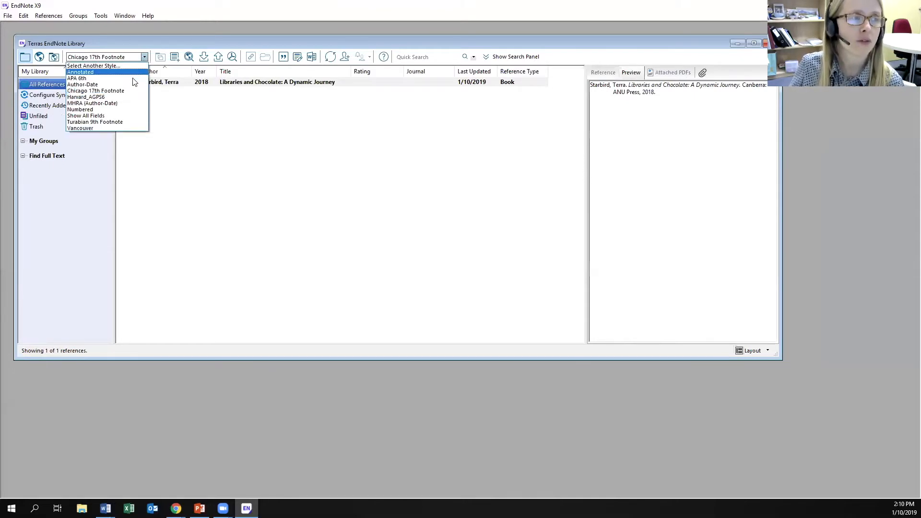
{"action": "left_click", "coordinate": [126, 97]}
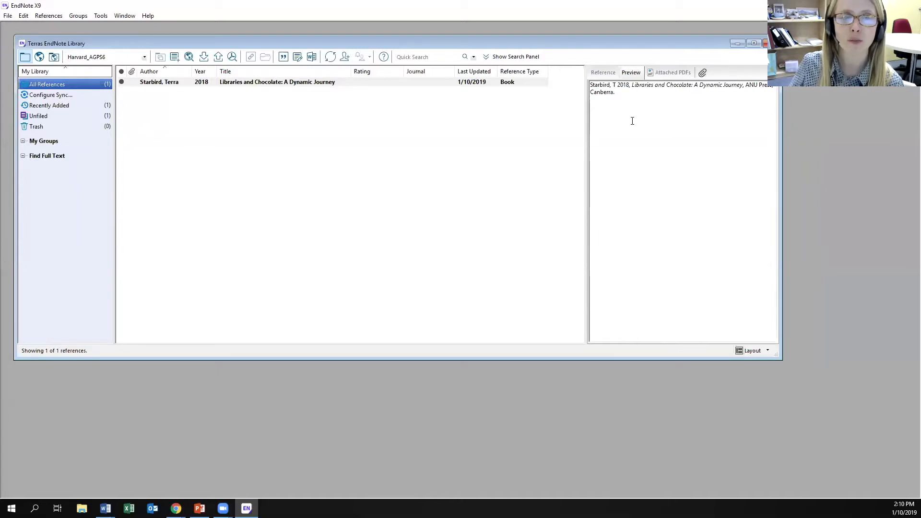
Step: Browse the full list of output styles without choosing one, then set the library's output style to APA 6th
{"action": "left_click", "coordinate": [144, 57]}
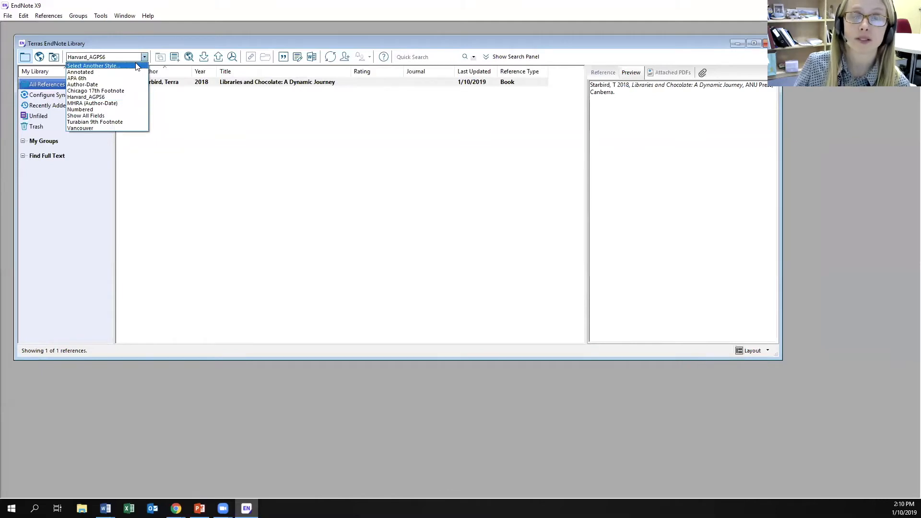
{"action": "left_click", "coordinate": [138, 65]}
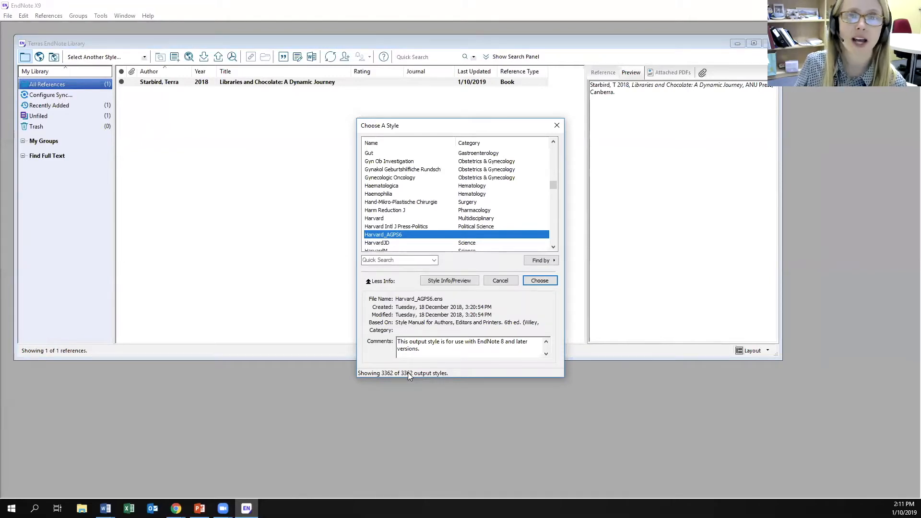
{"action": "left_click_drag", "start_coordinate": [555, 182], "coordinate": [560, 172]}
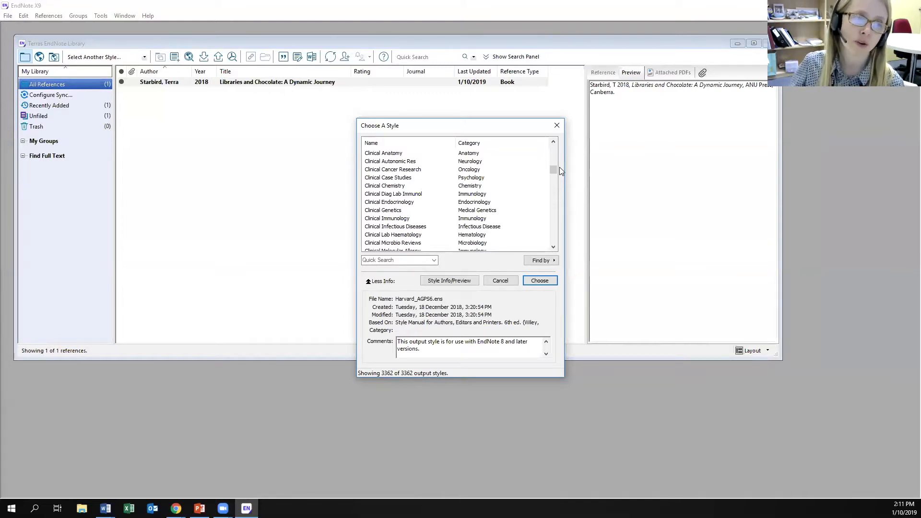
{"action": "left_click", "coordinate": [499, 282]}
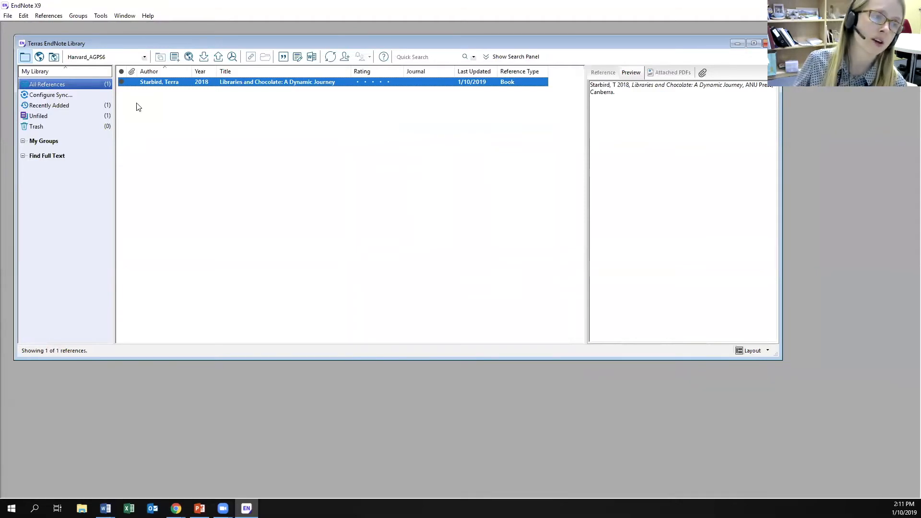
{"action": "left_click", "coordinate": [144, 57]}
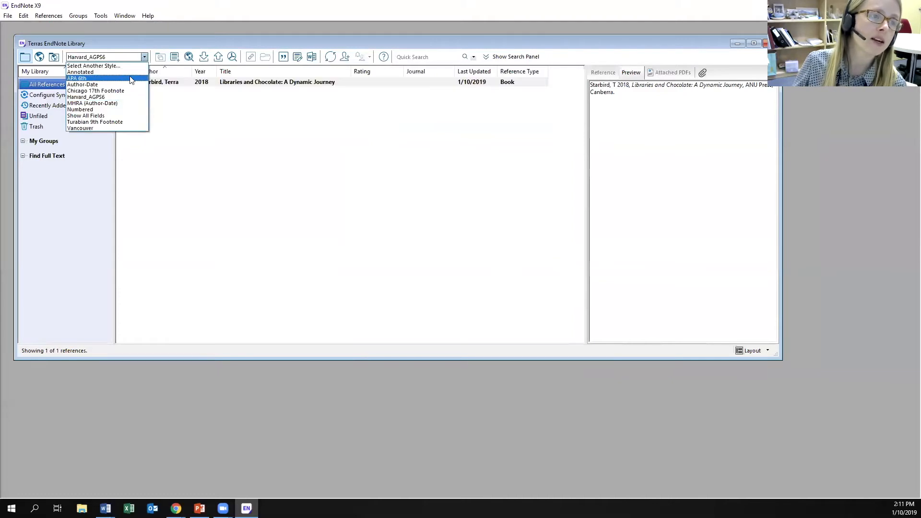
{"action": "left_click", "coordinate": [132, 78]}
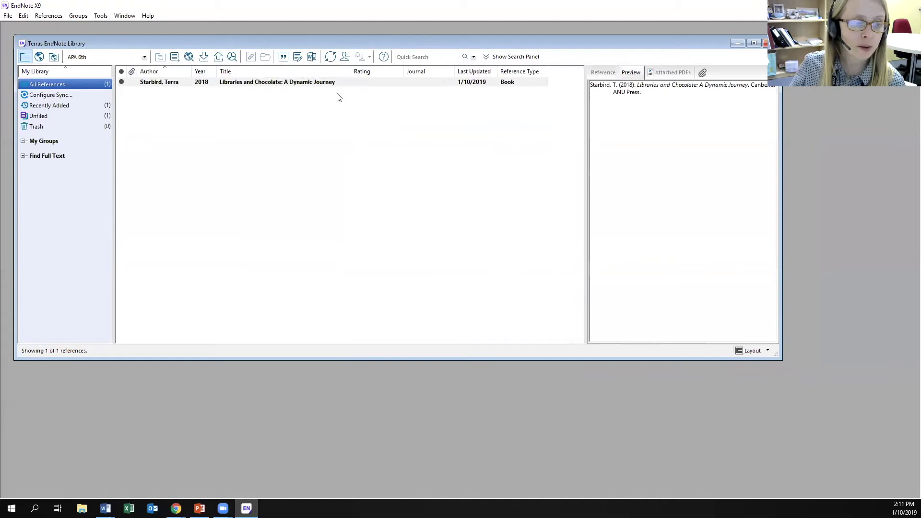
Step: Switch to the ANU Library page in Chrome and run a SuperSearch for "chocolate milk consumption" AND muscle
{"action": "mouse_move", "coordinate": [176, 508]}
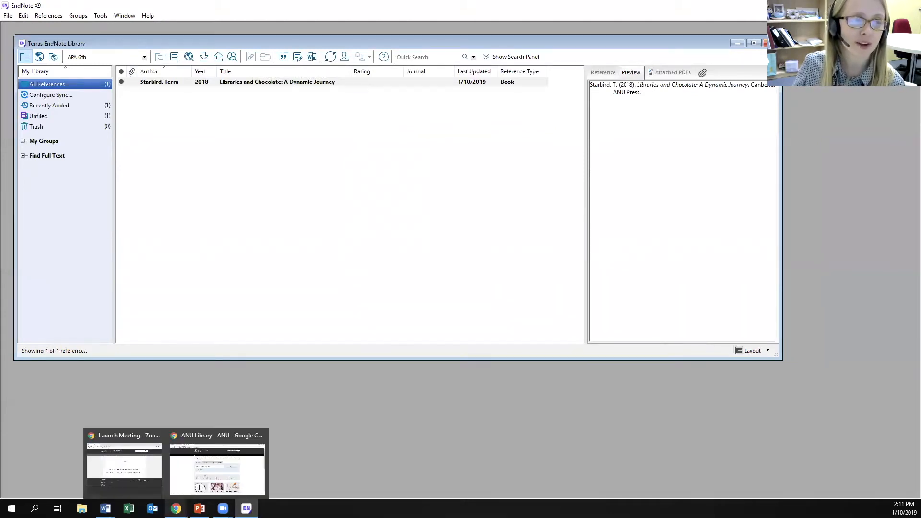
{"action": "left_click", "coordinate": [233, 478]}
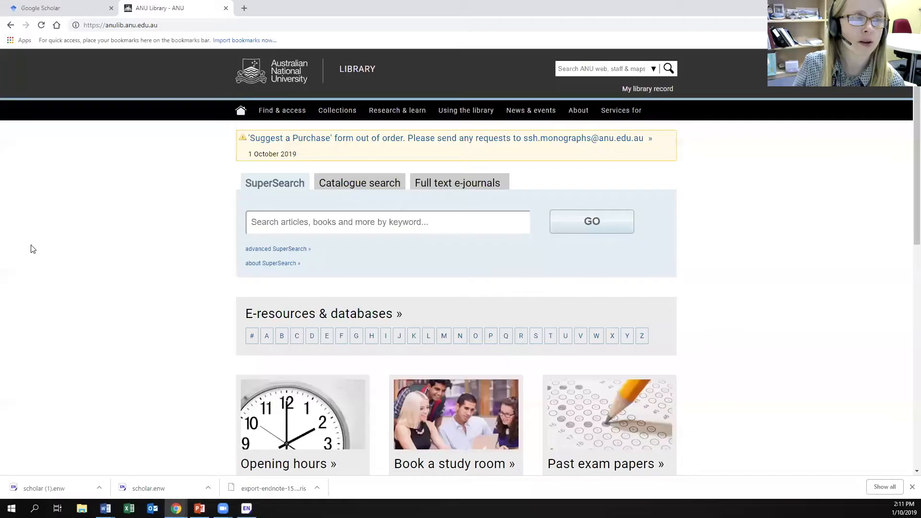
{"action": "left_click", "coordinate": [265, 224]}
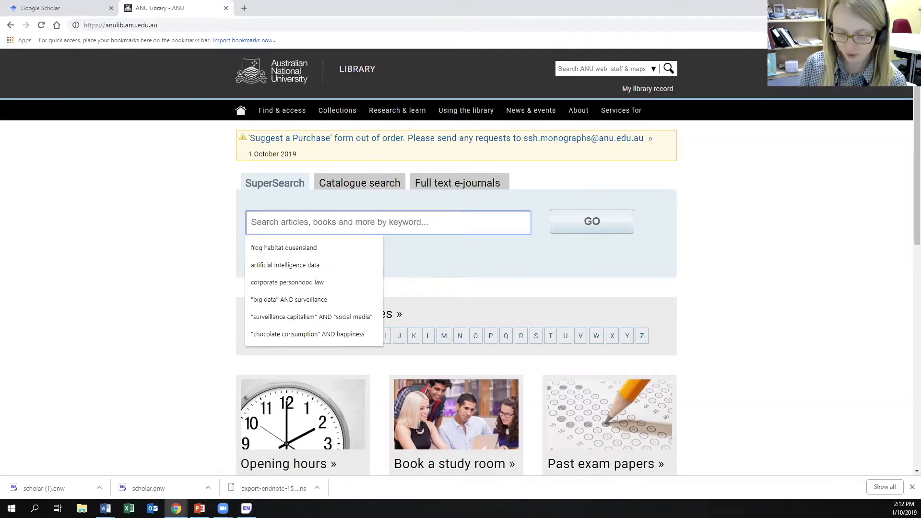
{"action": "type", "text": "\"chocolat"}
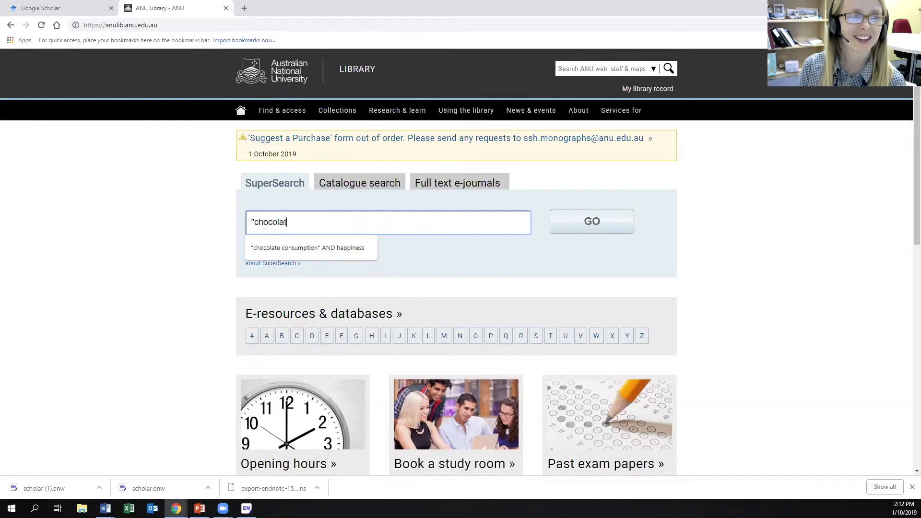
{"action": "type", "text": "e milk con"}
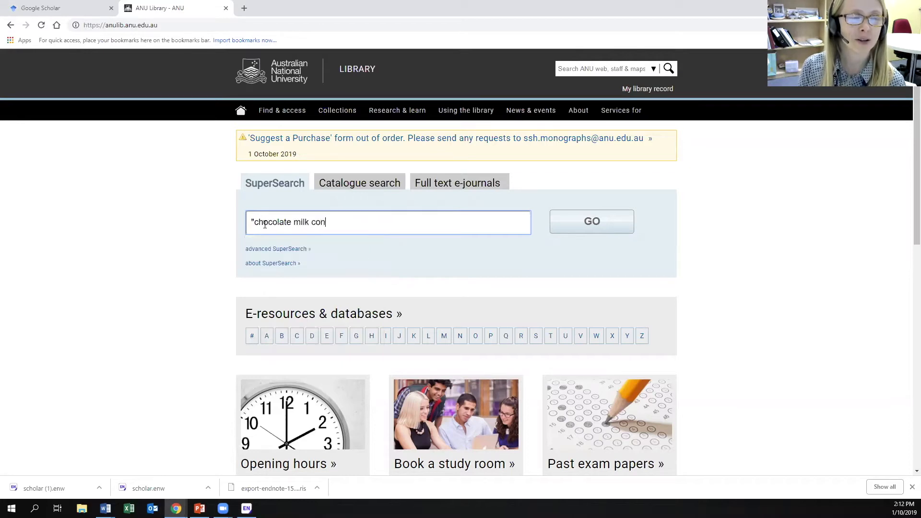
{"action": "type", "text": "sumption\" AND mus"}
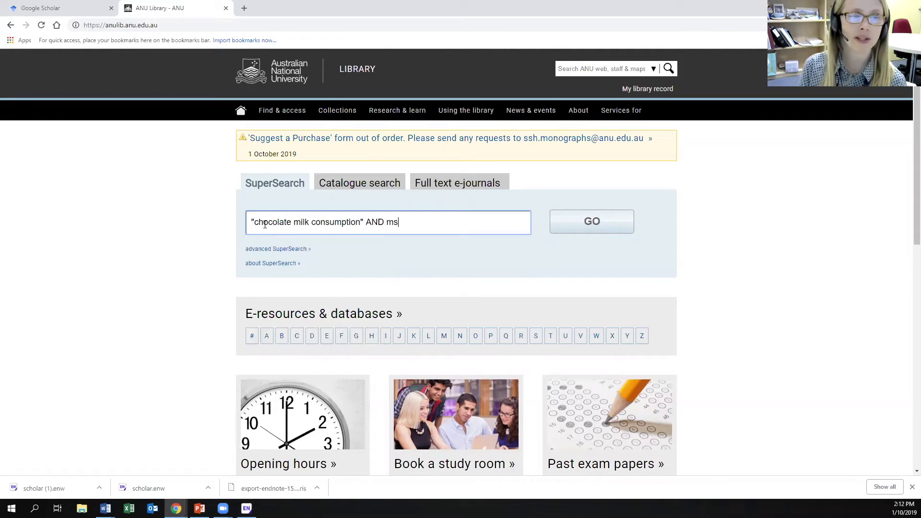
{"action": "type", "text": "cle"}
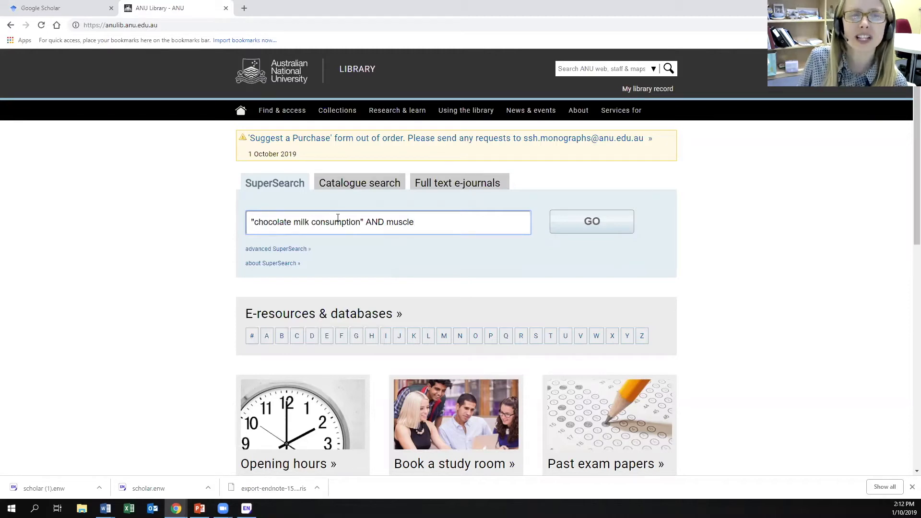
{"action": "left_click", "coordinate": [595, 226]}
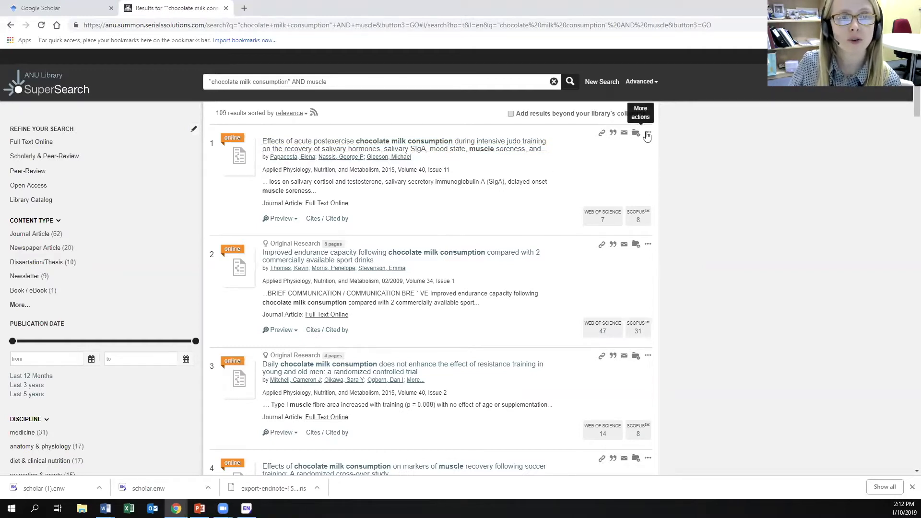
Step: Export the first search result, on postexercise chocolate milk and judo training, to EndNote format and save the file on the Desktop
{"action": "left_click", "coordinate": [647, 135]}
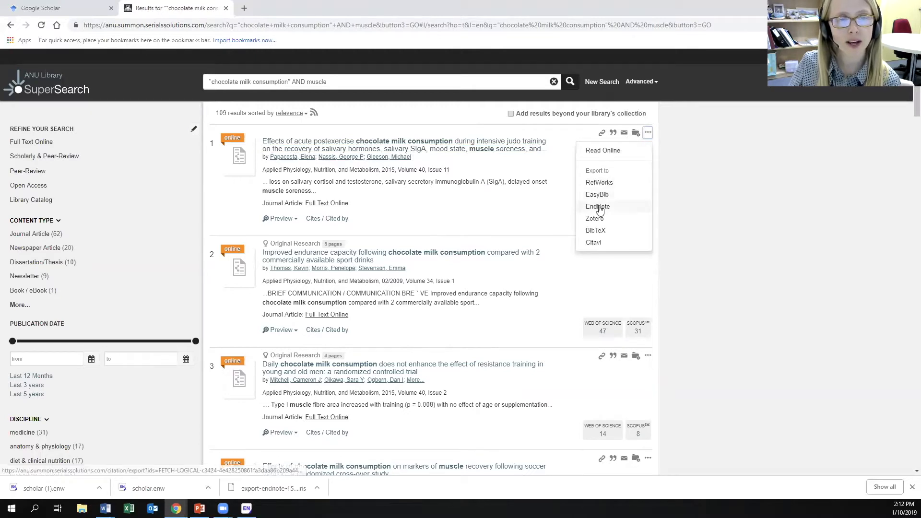
{"action": "left_click", "coordinate": [599, 211]}
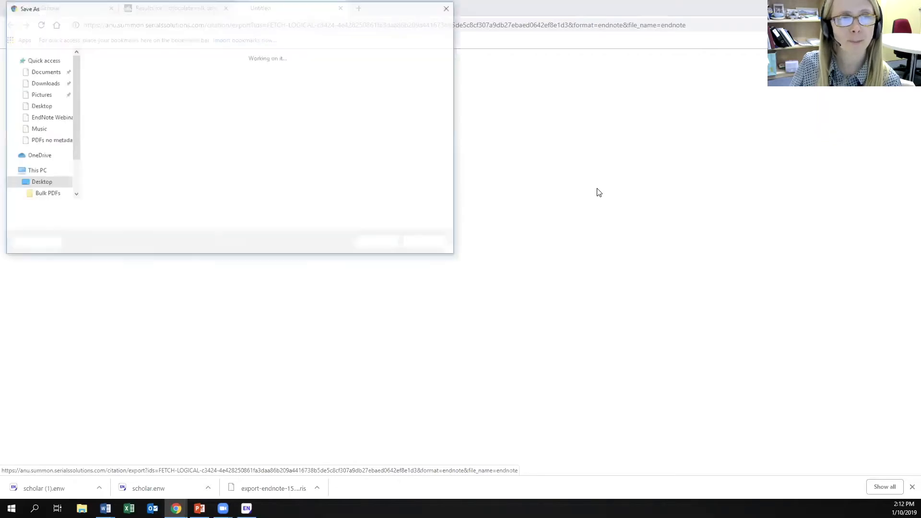
{"action": "left_click", "coordinate": [379, 242]}
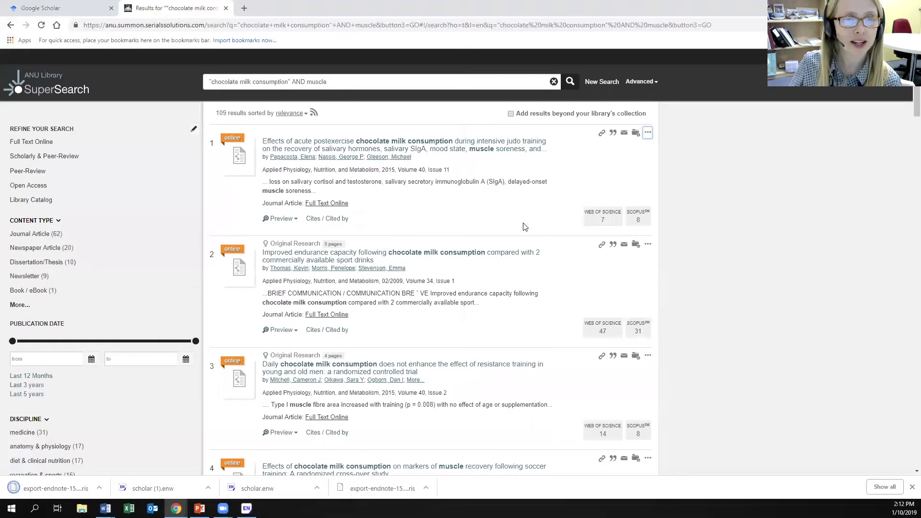
Step: Export the second search result, on improved endurance capacity, to EndNote format and save its file
{"action": "left_click", "coordinate": [647, 244]}
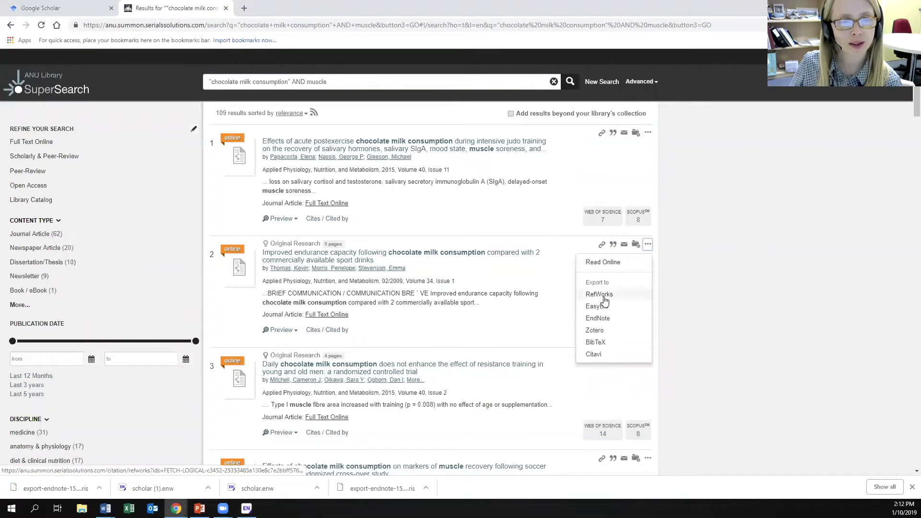
{"action": "left_click", "coordinate": [600, 318]}
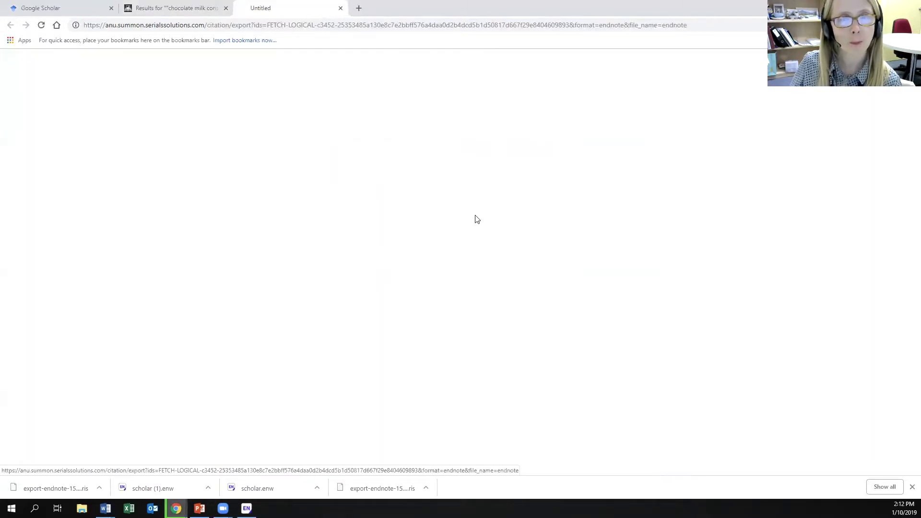
{"action": "left_click", "coordinate": [379, 243]}
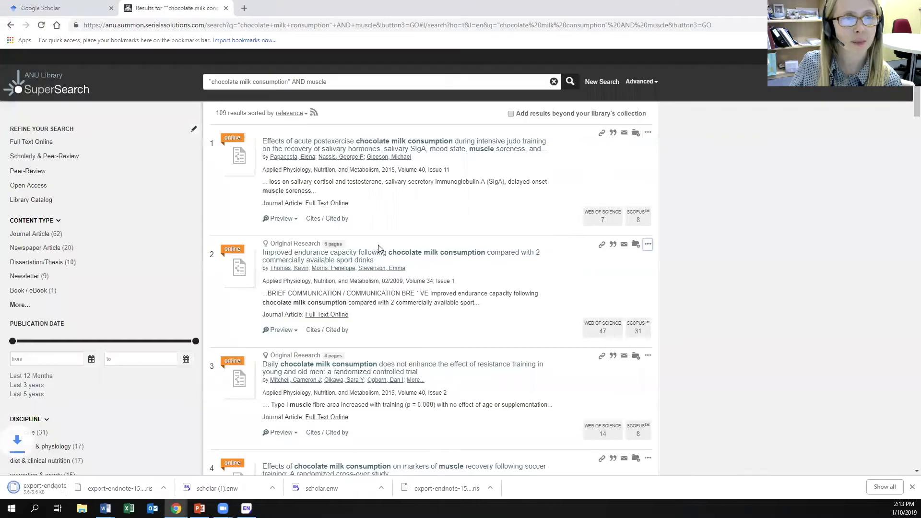
Step: Reveal the desktop behind a smaller EndNote window and move the exported reference files beside the Bulk PDFs and PDFs no metadata folders
{"action": "left_click", "coordinate": [48, 488]}
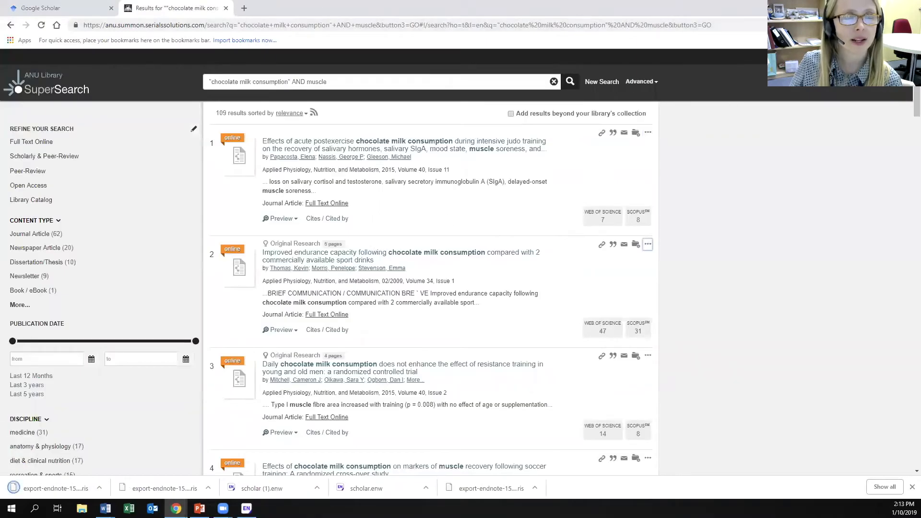
{"action": "left_click", "coordinate": [888, 6]}
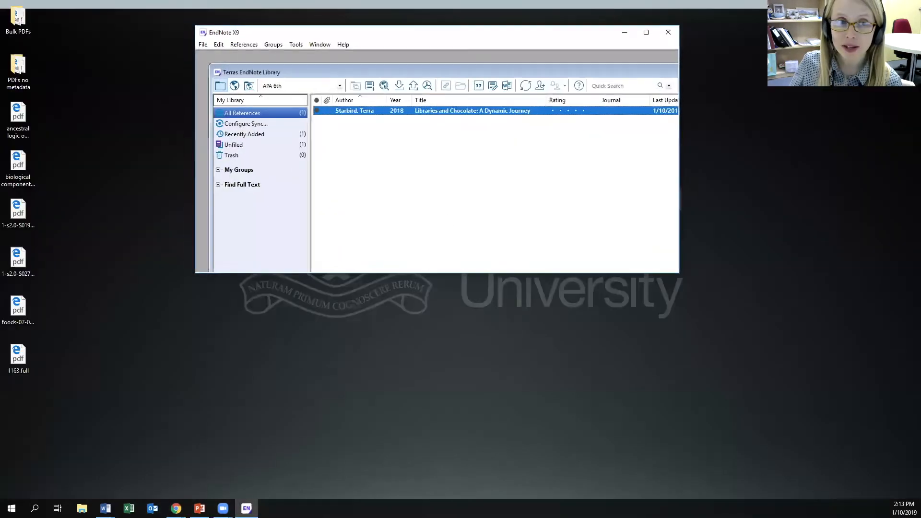
{"action": "left_click_drag", "start_coordinate": [804, 353], "coordinate": [63, 30]}
{"action": "left_click", "coordinate": [109, 88]}
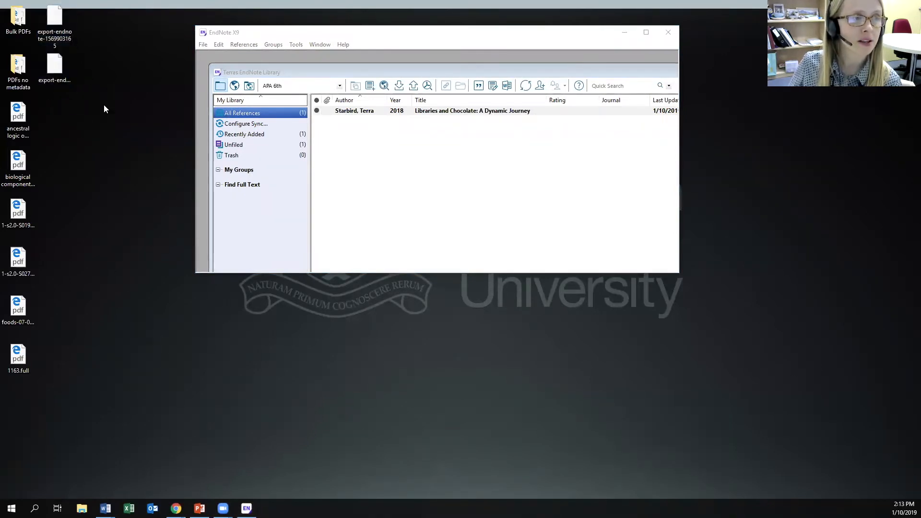
Step: Open the first exported reference file with EndNote X9.1 and preview the imported judo training article's citation
{"action": "left_click", "coordinate": [57, 16]}
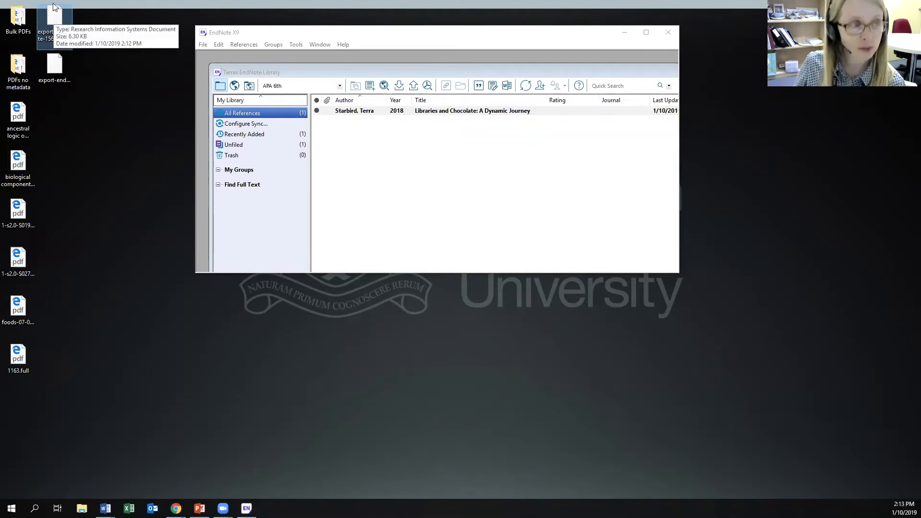
{"action": "right_click", "coordinate": [54, 6]}
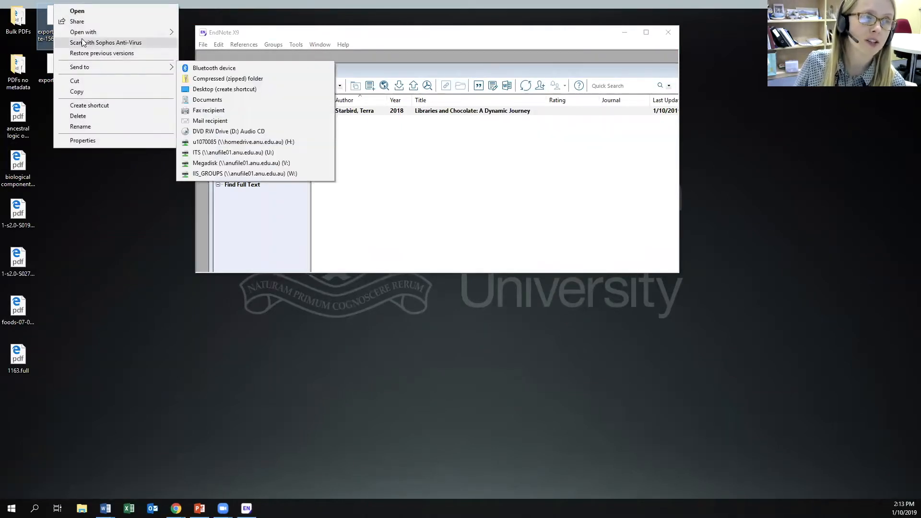
{"action": "mouse_move", "coordinate": [85, 33]}
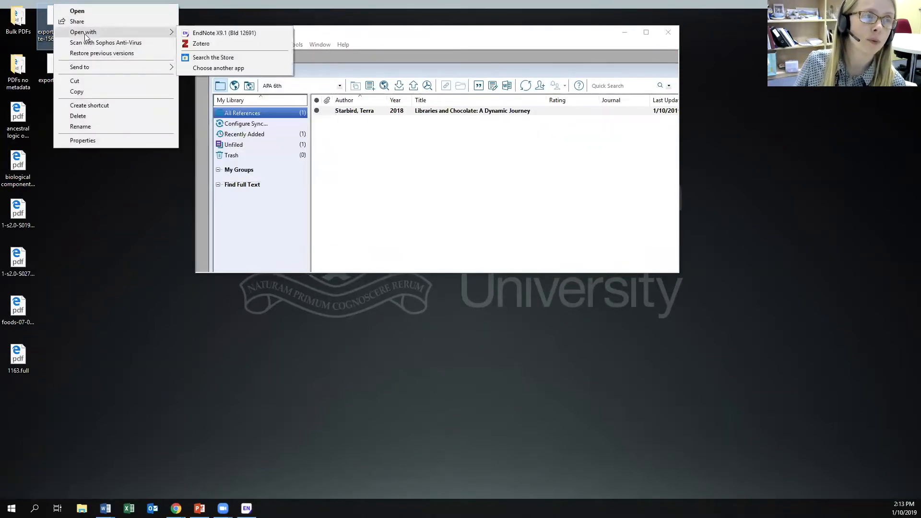
{"action": "left_click", "coordinate": [199, 35]}
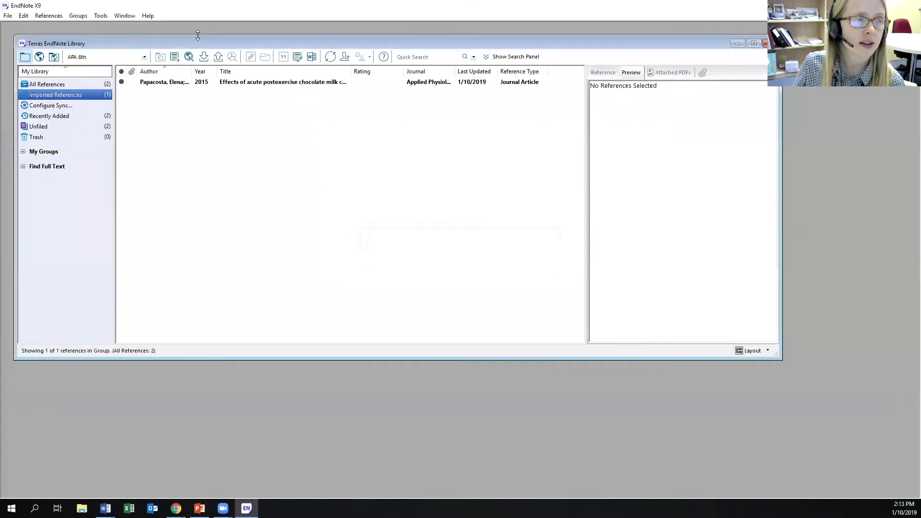
{"action": "left_click", "coordinate": [259, 83]}
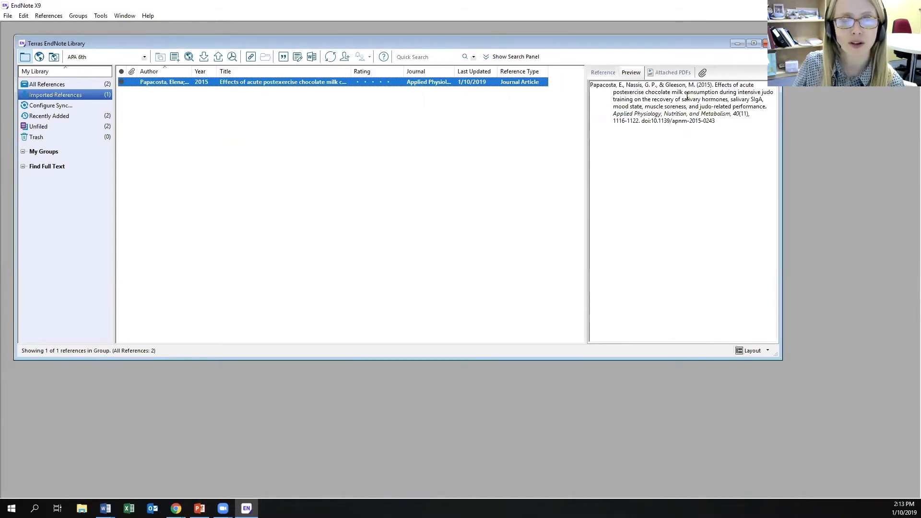
Step: Return to the desktop and open the second exported reference file with EndNote X9.1 to import it
{"action": "left_click", "coordinate": [888, 5]}
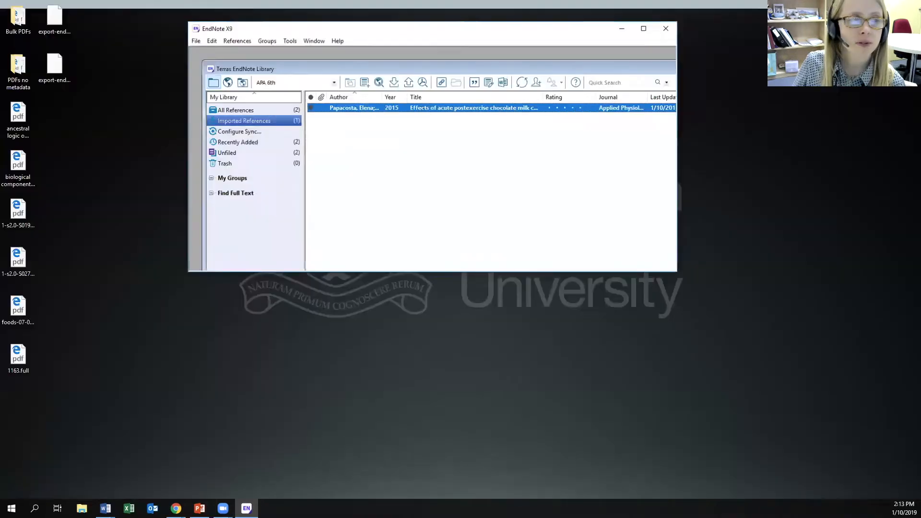
{"action": "left_click", "coordinate": [91, 91]}
{"action": "right_click", "coordinate": [60, 69]}
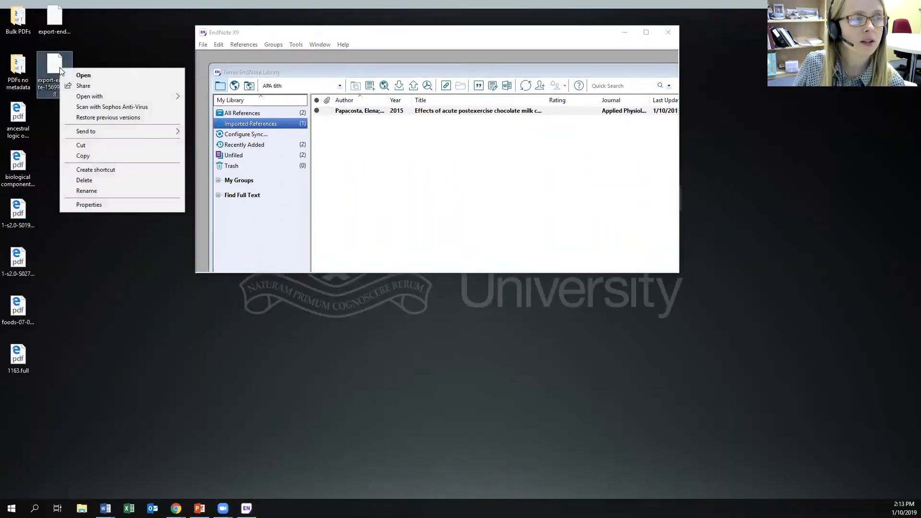
{"action": "mouse_move", "coordinate": [83, 96]}
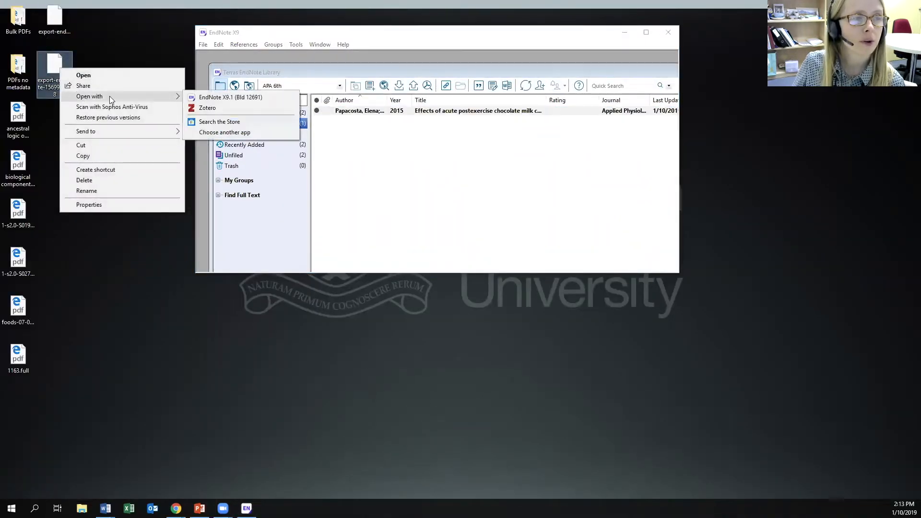
{"action": "left_click", "coordinate": [210, 99]}
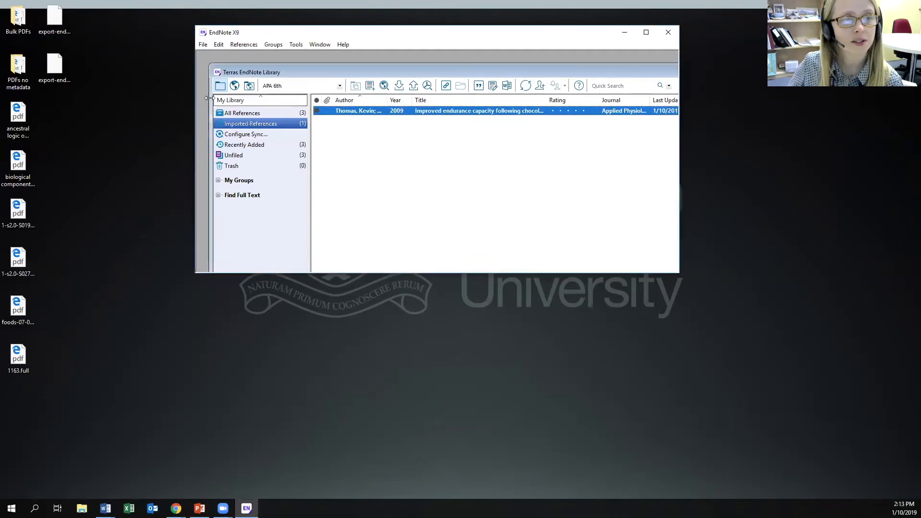
Step: Show all references in the maximized library window and preview the citation of the book Libraries and Chocolate: A Dynamic Journey
{"action": "left_click", "coordinate": [243, 114]}
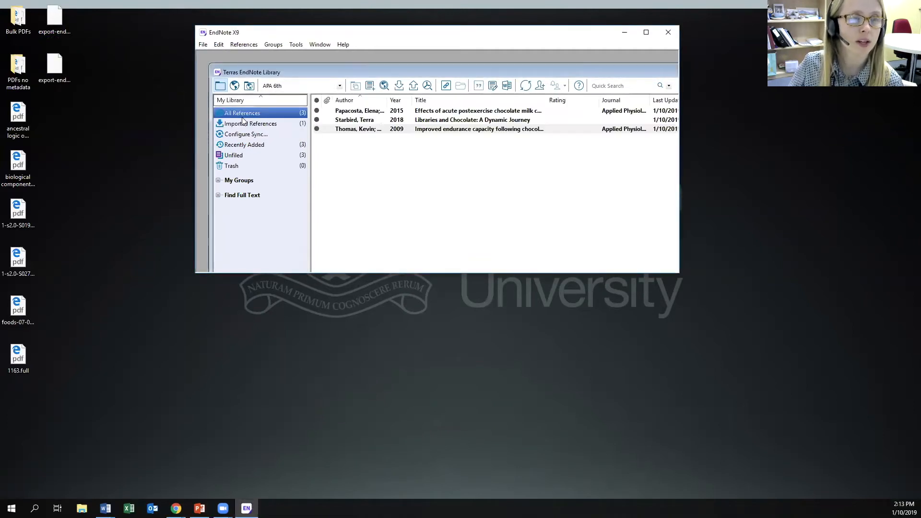
{"action": "left_click", "coordinate": [647, 32]}
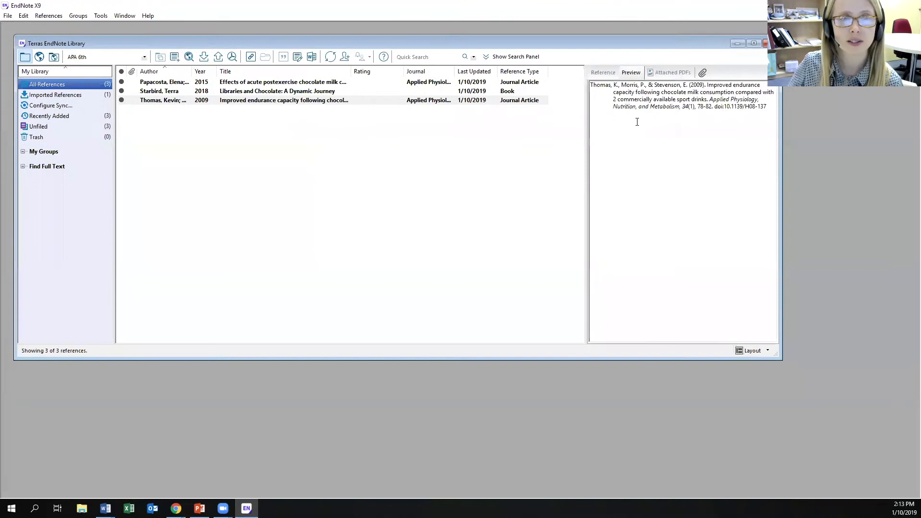
{"action": "left_click", "coordinate": [307, 92]}
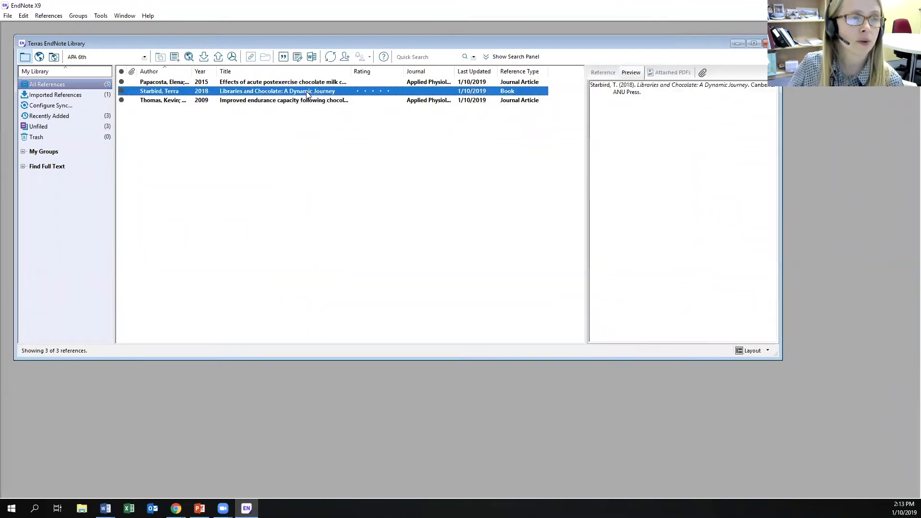
Step: Preview the citation of the 2015 judo training article and switch to the SuperSearch results window in Chrome
{"action": "left_click", "coordinate": [307, 83]}
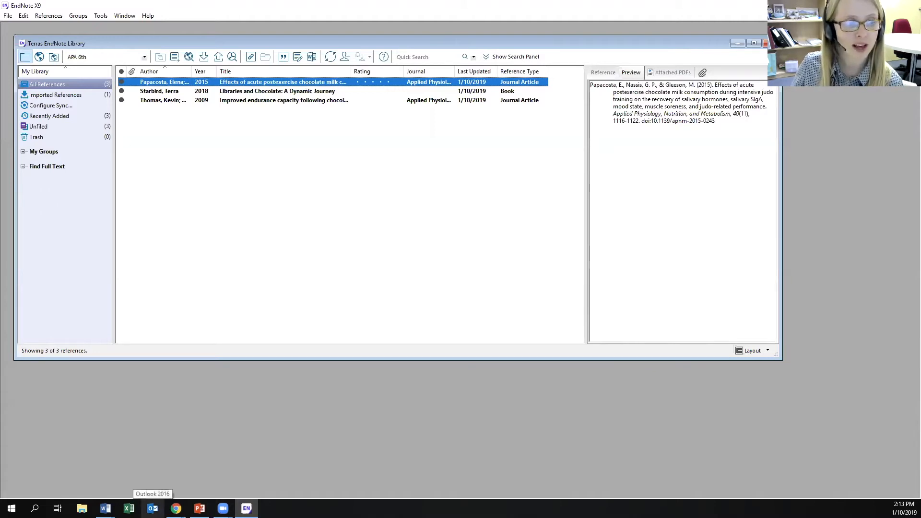
{"action": "mouse_move", "coordinate": [176, 509]}
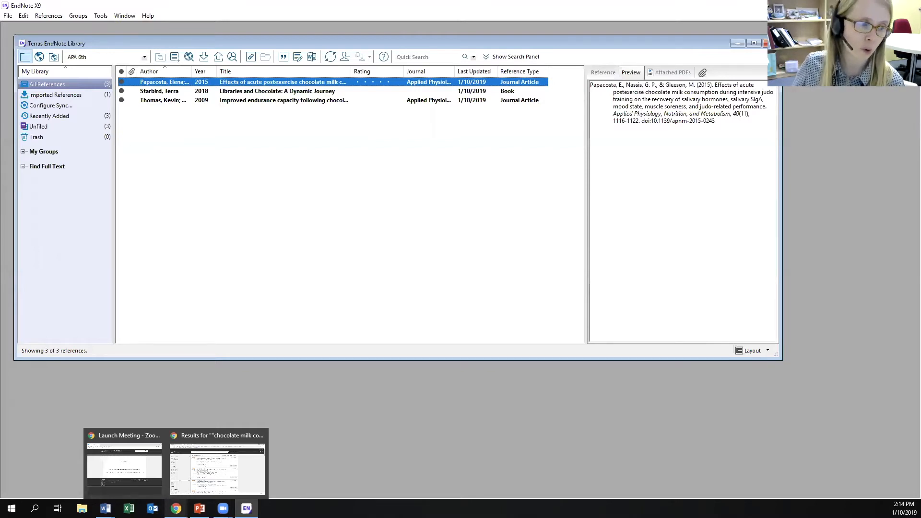
{"action": "left_click", "coordinate": [204, 479]}
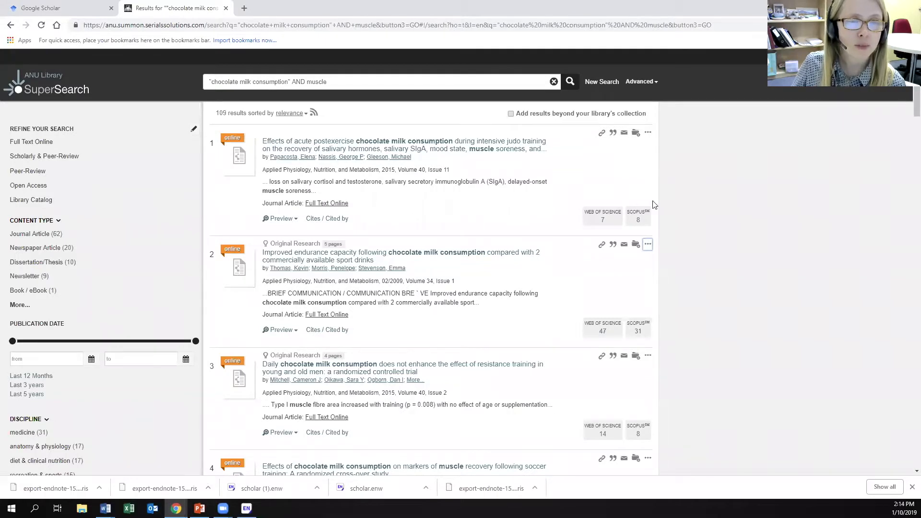
Step: Add search results 4 and 5, on soccer training recovery and dietary protein for athletes, to the saved items
{"action": "left_click_drag", "start_coordinate": [917, 106], "coordinate": [917, 107]}
{"action": "scroll", "coordinate": [663, 207], "scroll_direction": "down", "scroll_amount": 5}
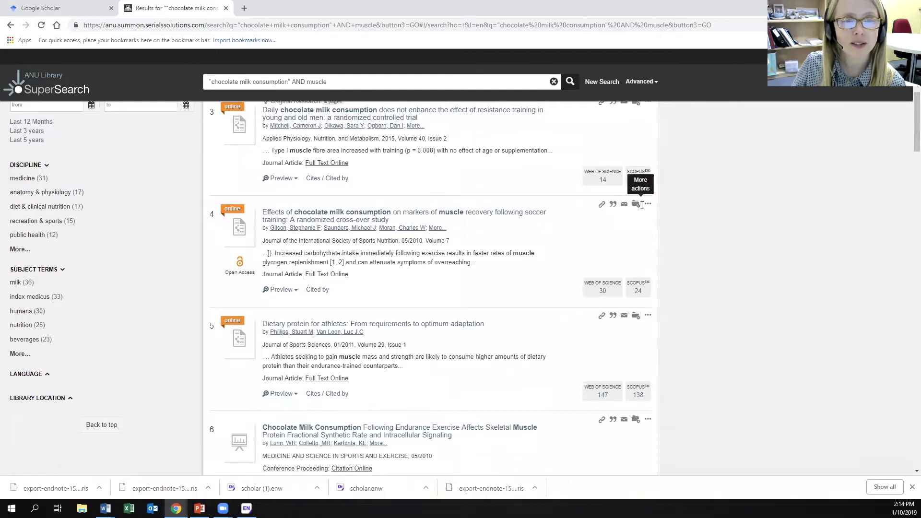
{"action": "left_click", "coordinate": [636, 207]}
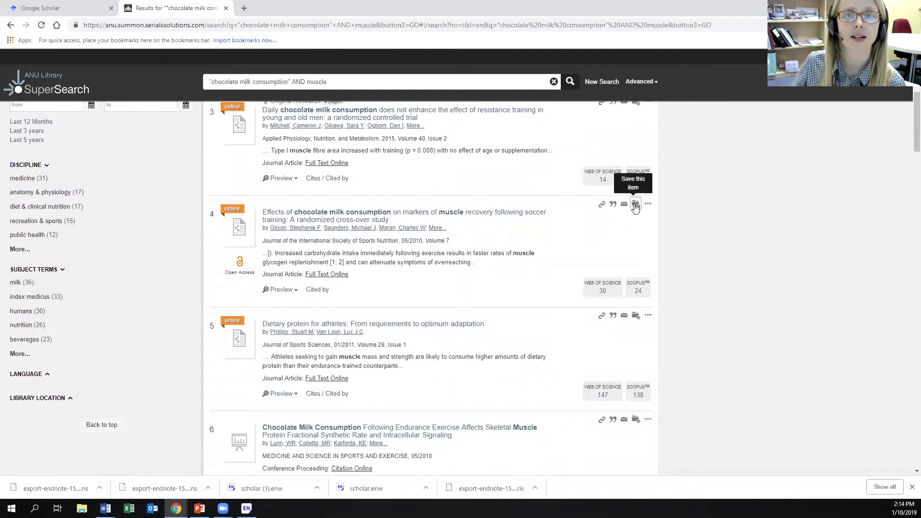
{"action": "left_click", "coordinate": [636, 316]}
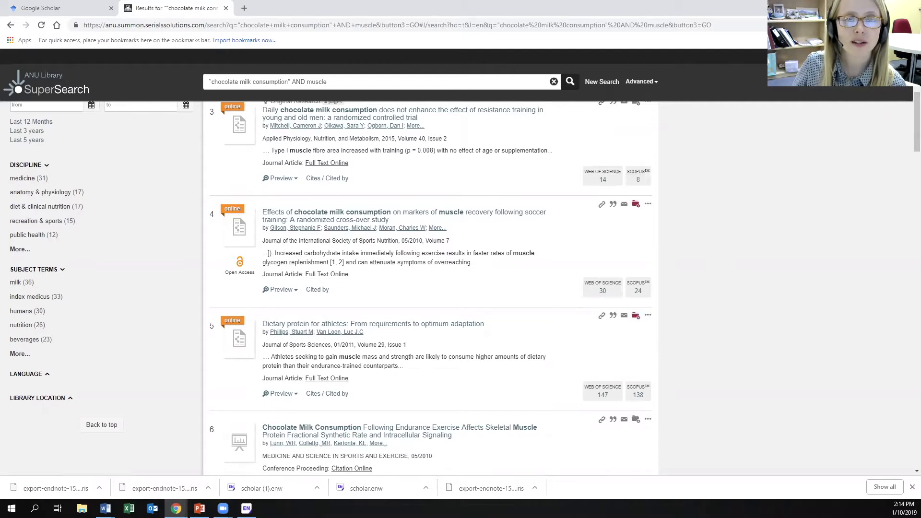
Step: Add search results 6 to 9 to the saved items, from the endurance exercise paper through Mythbusting sports and exercise products
{"action": "scroll", "coordinate": [907, 110], "scroll_direction": "down", "scroll_amount": 3}
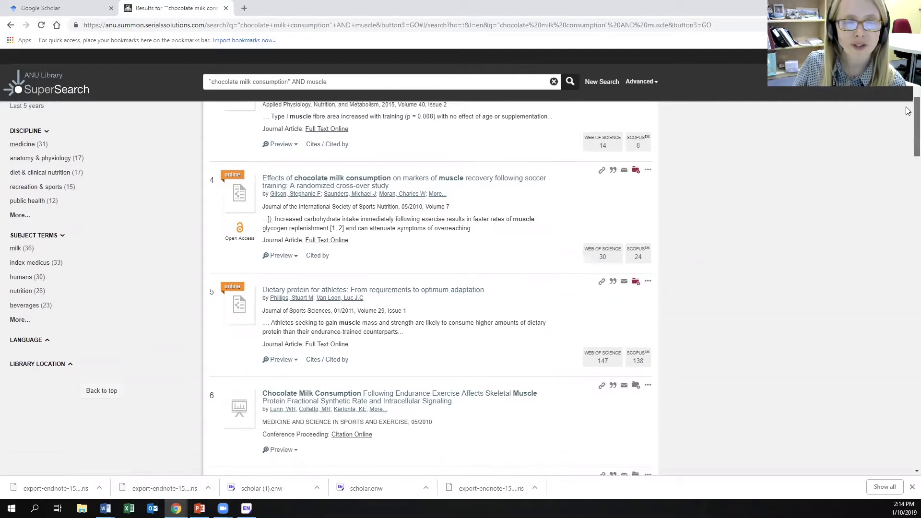
{"action": "scroll", "coordinate": [907, 124], "scroll_direction": "down", "scroll_amount": 3}
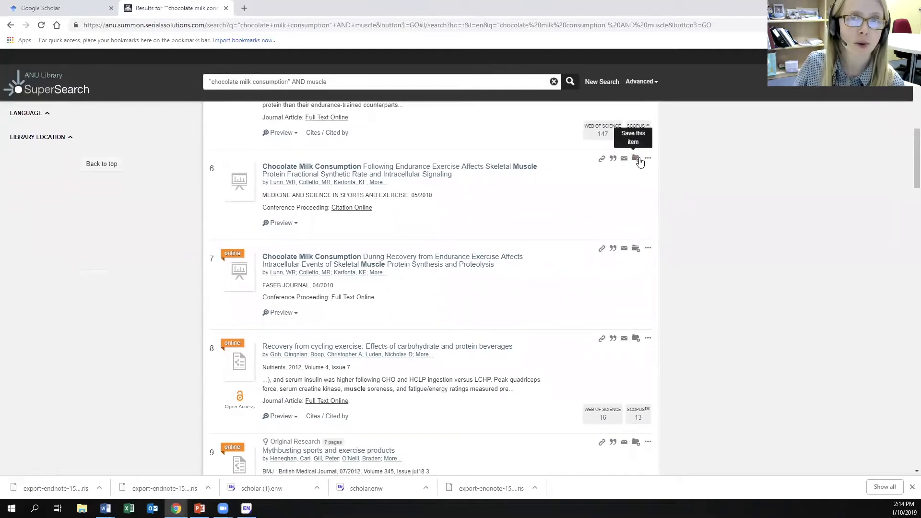
{"action": "left_click", "coordinate": [640, 162]}
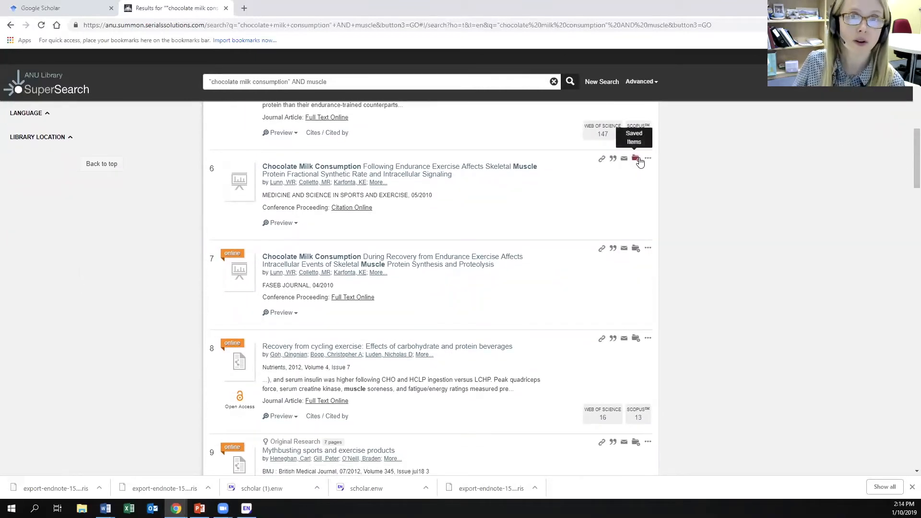
{"action": "left_click", "coordinate": [636, 248]}
{"action": "left_click", "coordinate": [635, 340]}
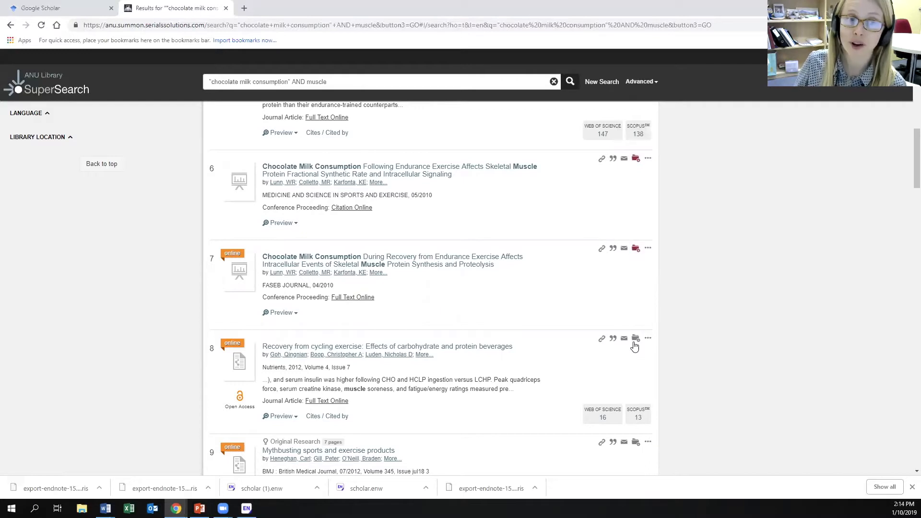
{"action": "left_click", "coordinate": [636, 443]}
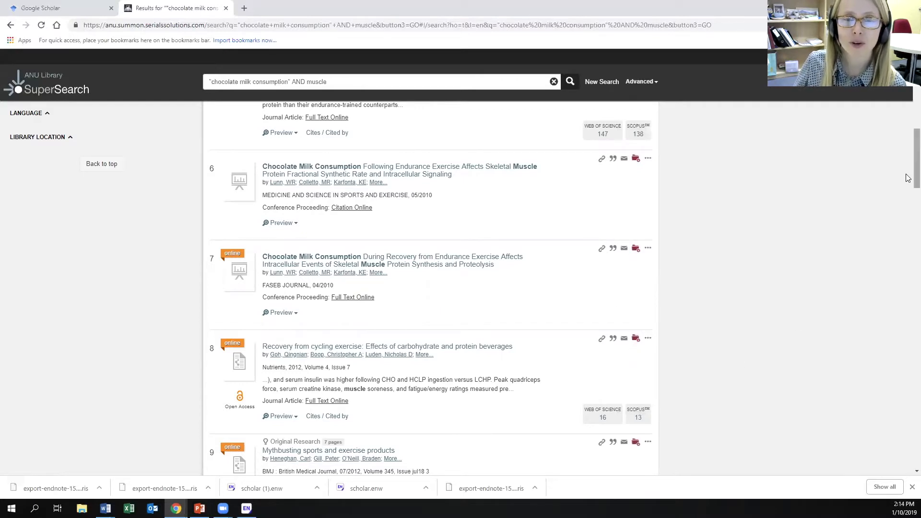
Step: Add search results 10 to 13, the Loughborough University newsletter entries, to the saved items
{"action": "scroll", "coordinate": [858, 249], "scroll_direction": "down", "scroll_amount": 7}
{"action": "left_click", "coordinate": [636, 189]}
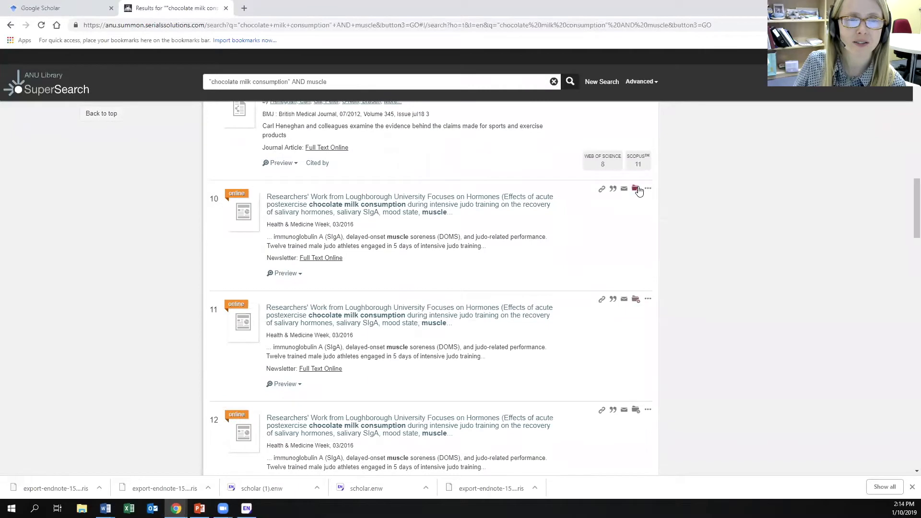
{"action": "left_click", "coordinate": [637, 300]}
{"action": "left_click", "coordinate": [636, 410]}
{"action": "scroll", "coordinate": [908, 226], "scroll_direction": "down", "scroll_amount": 4}
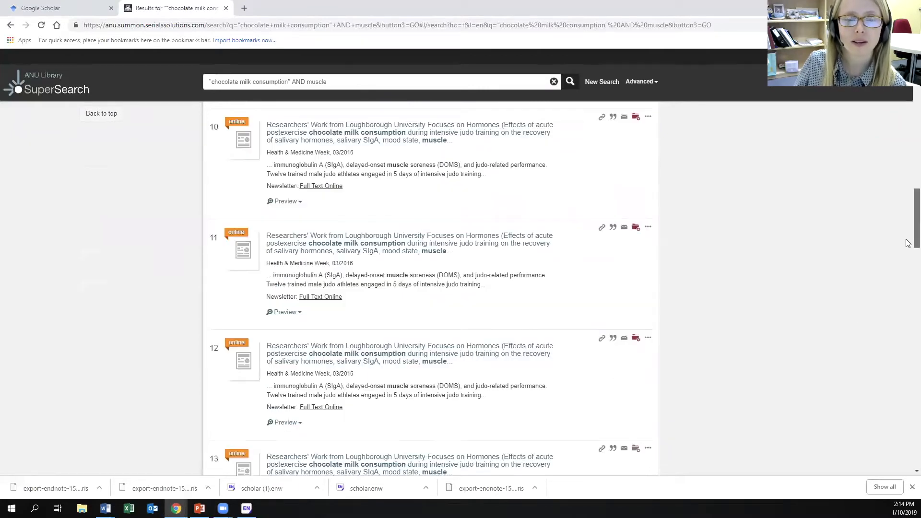
{"action": "left_click", "coordinate": [632, 334]}
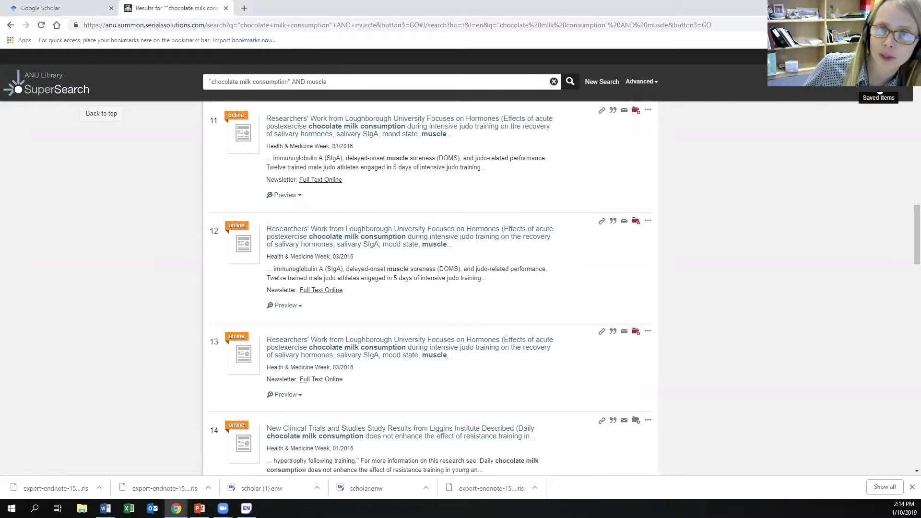
{"action": "left_click", "coordinate": [879, 91]}
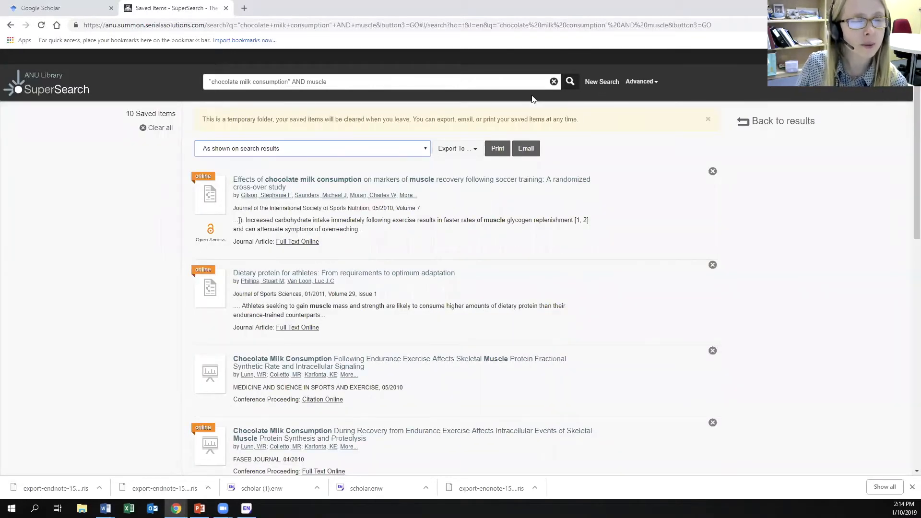
{"action": "left_click", "coordinate": [474, 151]}
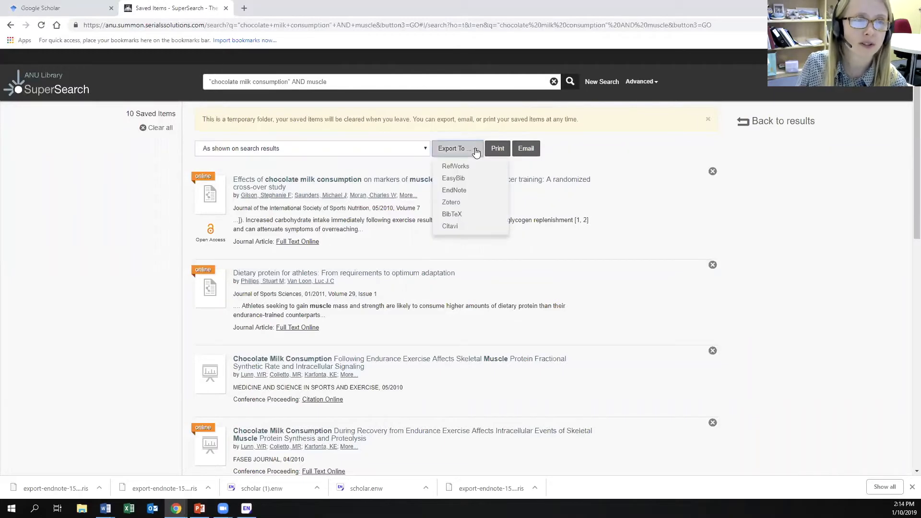
{"action": "left_click", "coordinate": [455, 190]}
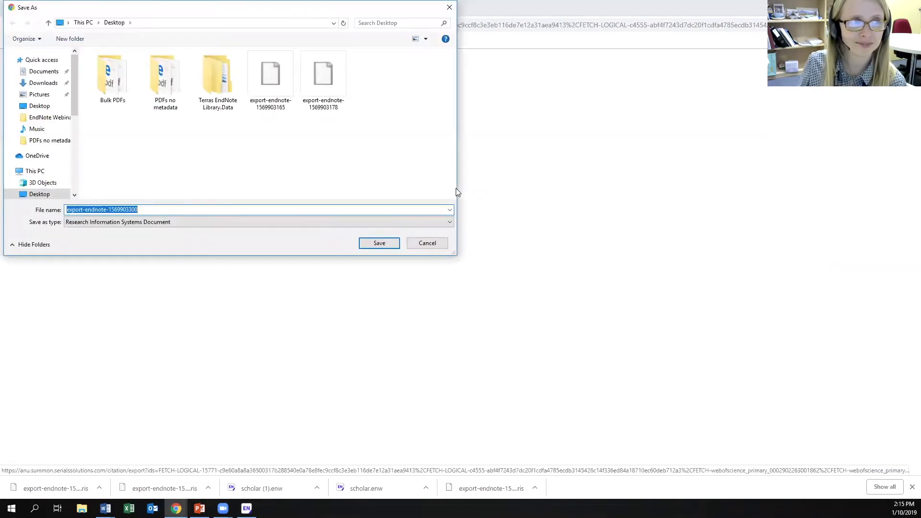
{"action": "left_click", "coordinate": [384, 246]}
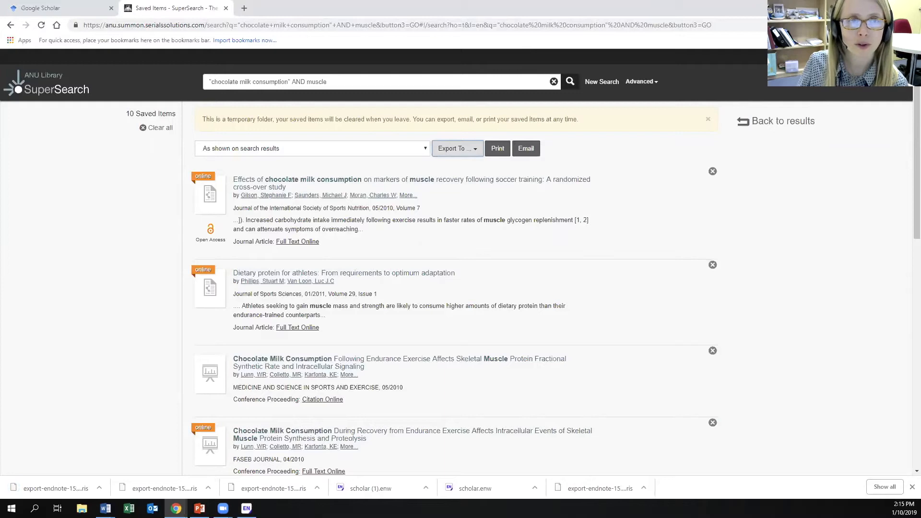
Step: Reveal the desktop and place the newly exported reference file below the two earlier export files
{"action": "left_click", "coordinate": [865, 6]}
{"action": "left_click", "coordinate": [889, 6]}
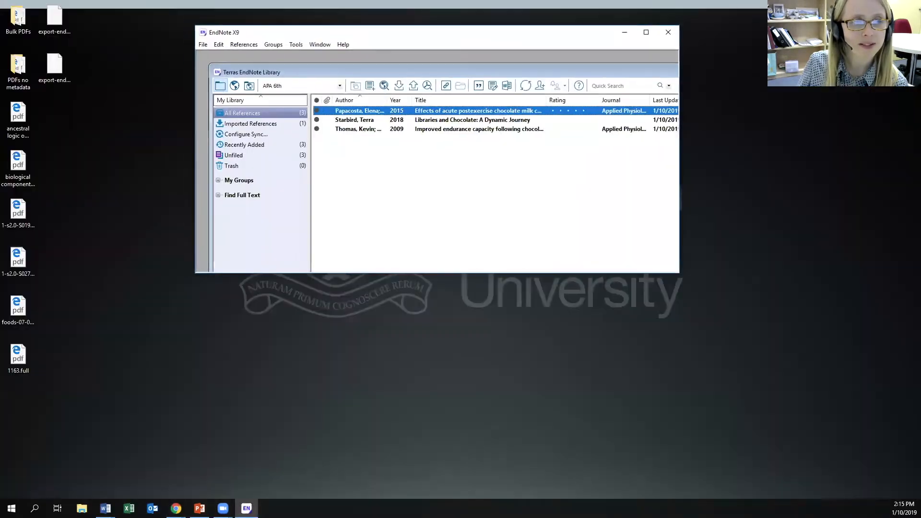
{"action": "left_click_drag", "start_coordinate": [49, 63], "coordinate": [64, 118]}
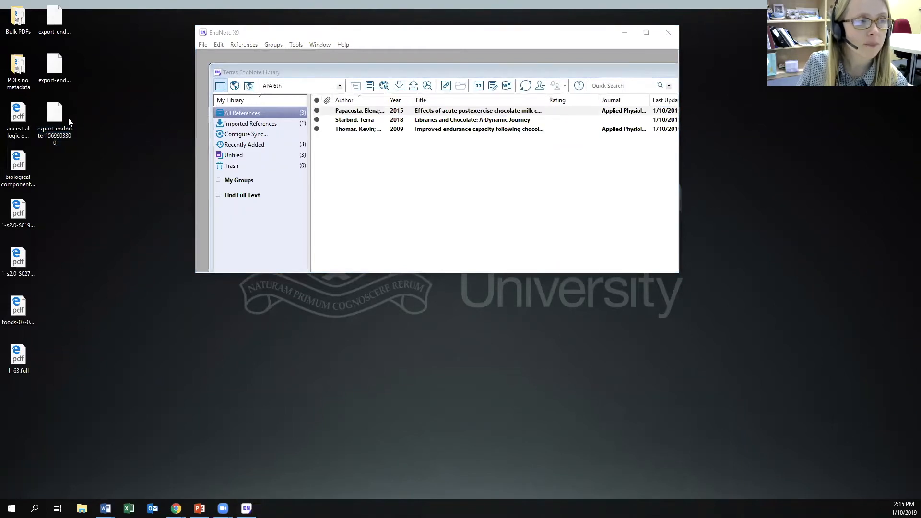
{"action": "right_click", "coordinate": [60, 115]}
{"action": "mouse_move", "coordinate": [81, 144]}
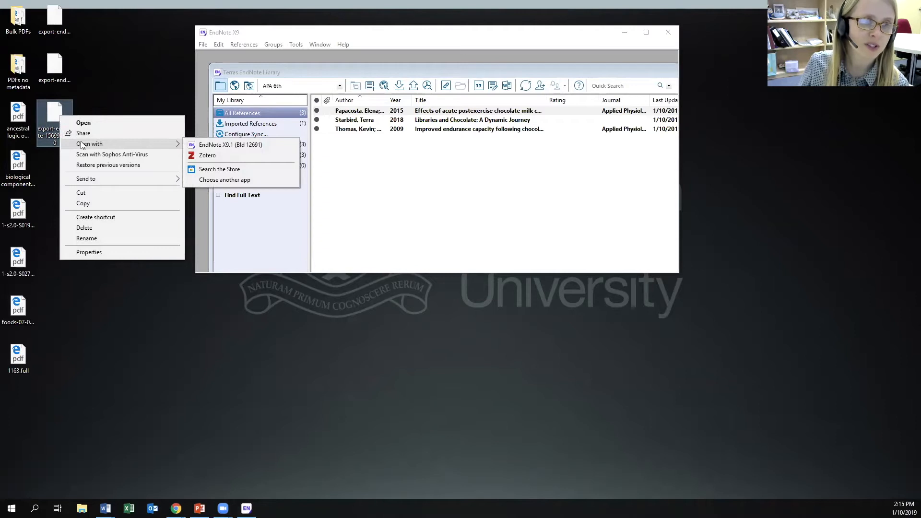
{"action": "left_click", "coordinate": [205, 146]}
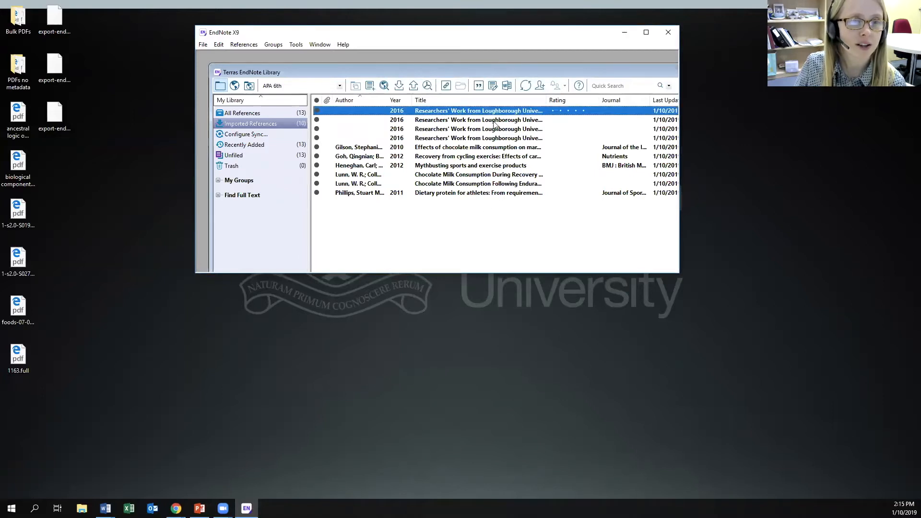
Step: Look through the newly imported journal article and conference references in the library list
{"action": "left_click", "coordinate": [485, 156]}
{"action": "left_click", "coordinate": [495, 183]}
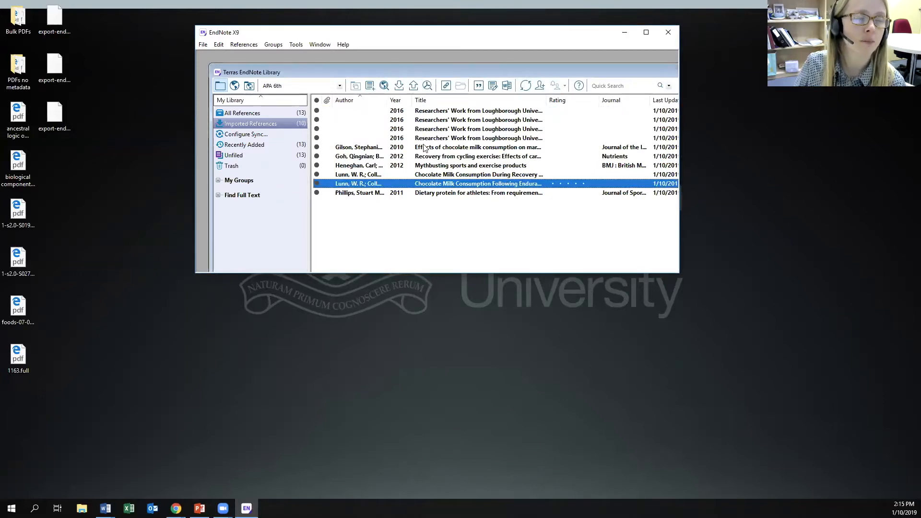
{"action": "left_click", "coordinate": [401, 157]}
{"action": "left_click", "coordinate": [377, 147]}
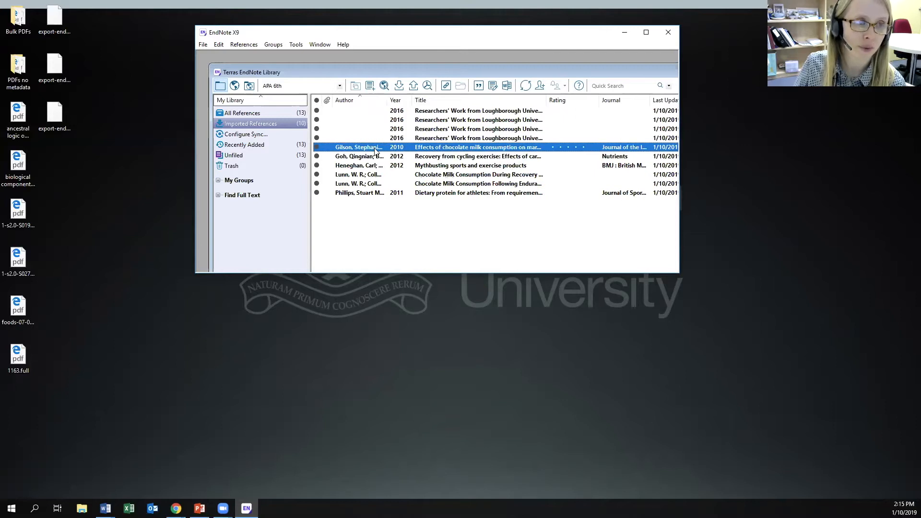
Step: Maximize EndNote, set the author of the fourth Loughborough University reference to No Author, and save the change
{"action": "left_click", "coordinate": [483, 139]}
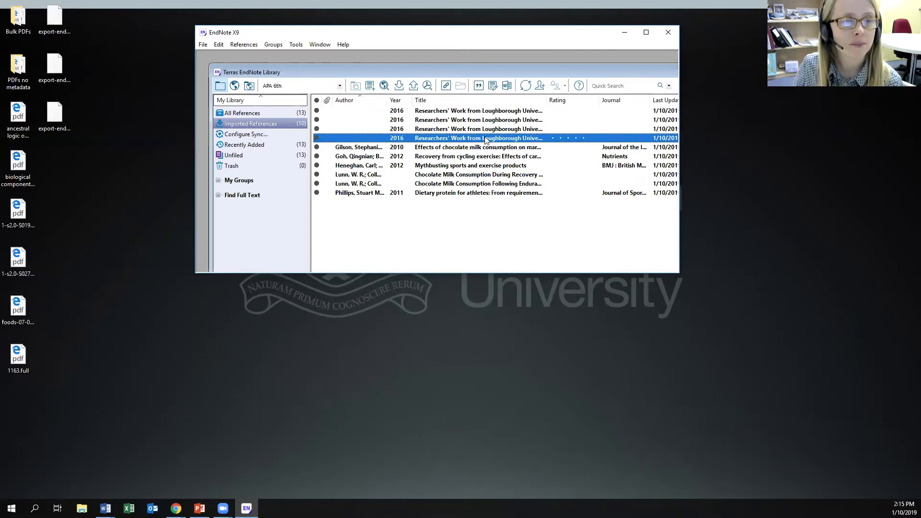
{"action": "left_click", "coordinate": [645, 32]}
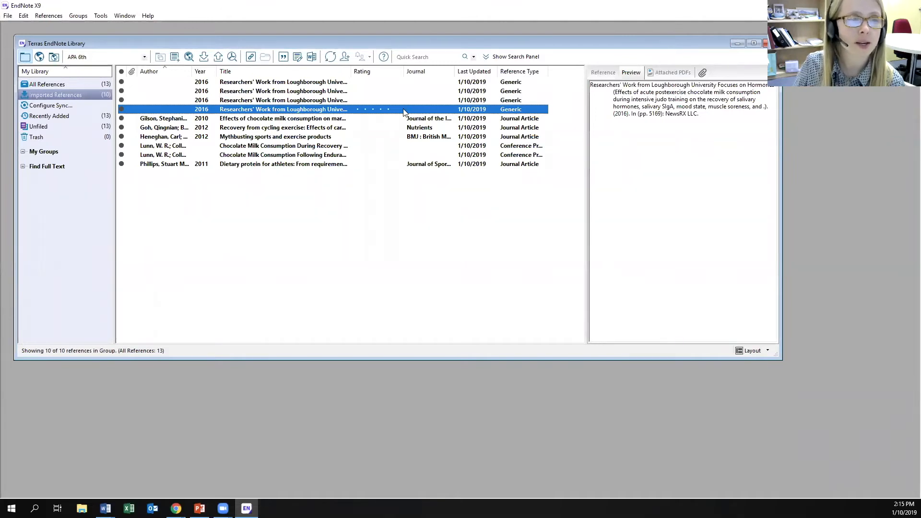
{"action": "left_click", "coordinate": [605, 73]}
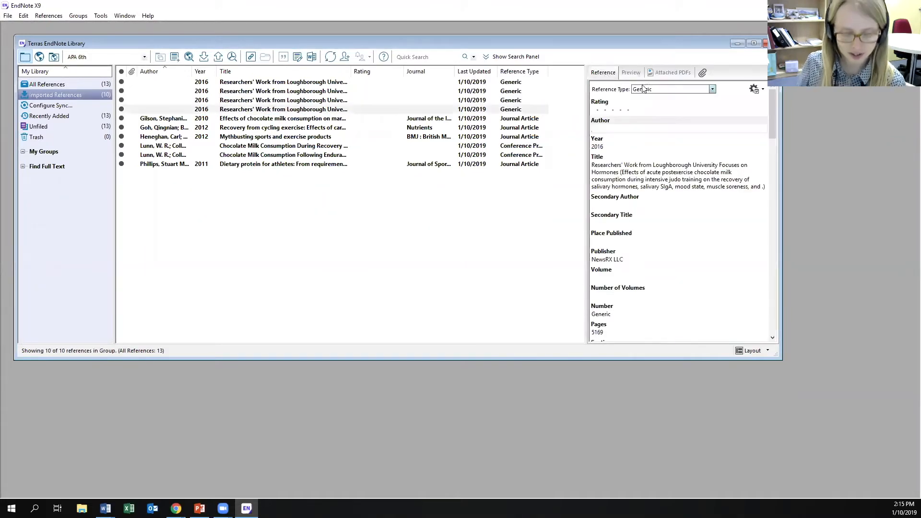
{"action": "type", "text": "No Author"}
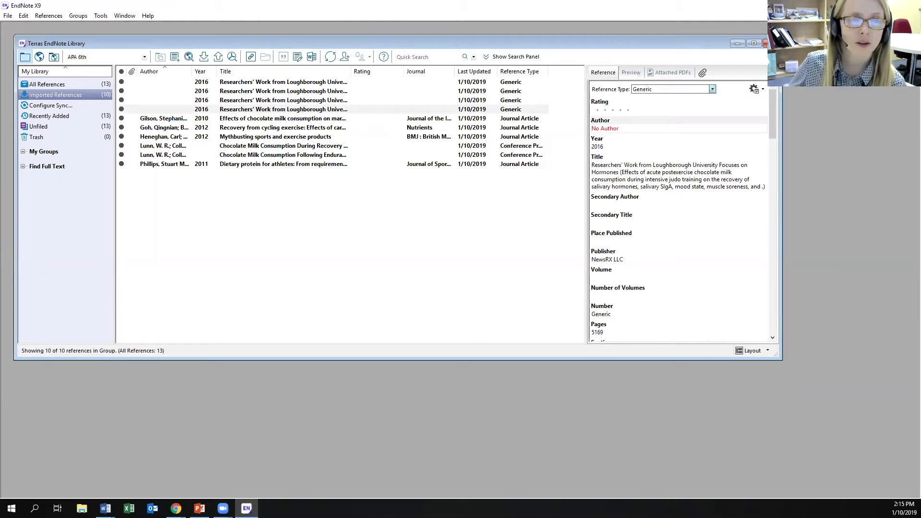
{"action": "left_click", "coordinate": [307, 102]}
{"action": "left_click", "coordinate": [489, 276]}
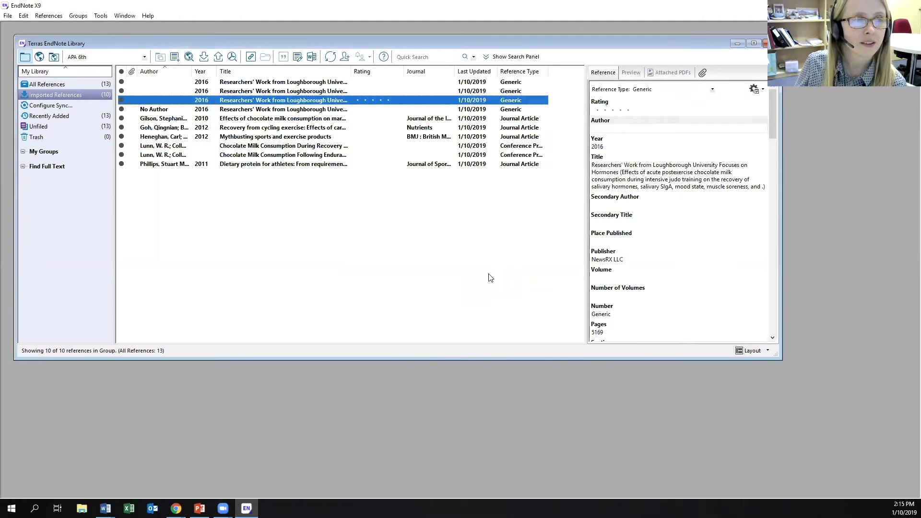
Step: Set the author of the second Loughborough University reference to No Author and save the change
{"action": "left_click", "coordinate": [287, 92]}
{"action": "left_click", "coordinate": [626, 130]}
{"action": "type", "text": "No Author"}
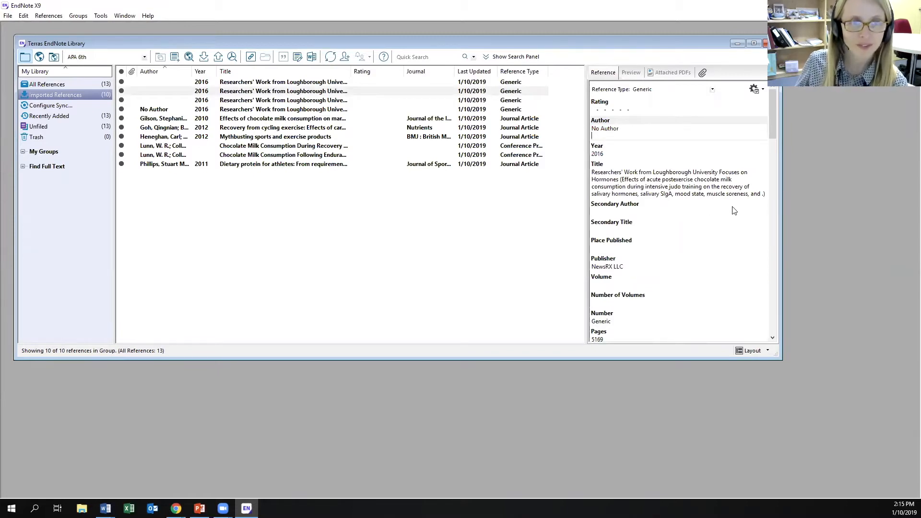
{"action": "left_click", "coordinate": [358, 156]}
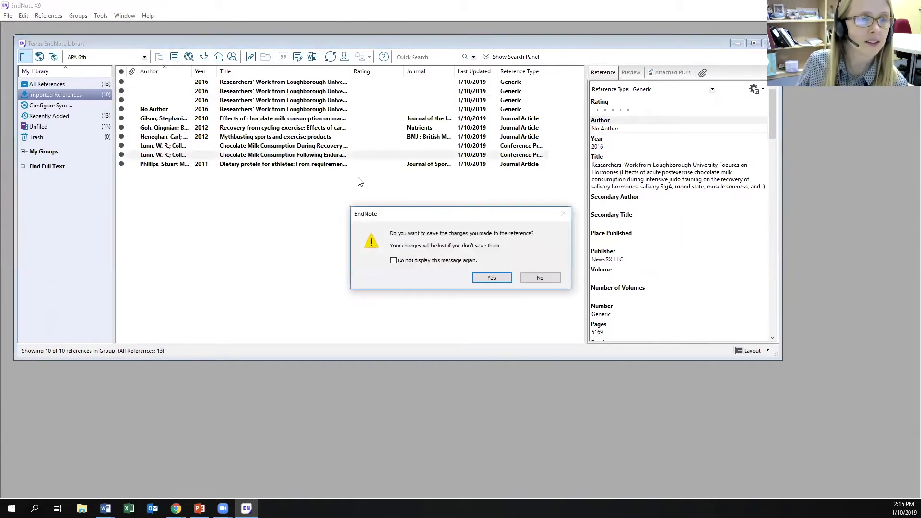
{"action": "left_click", "coordinate": [482, 275]}
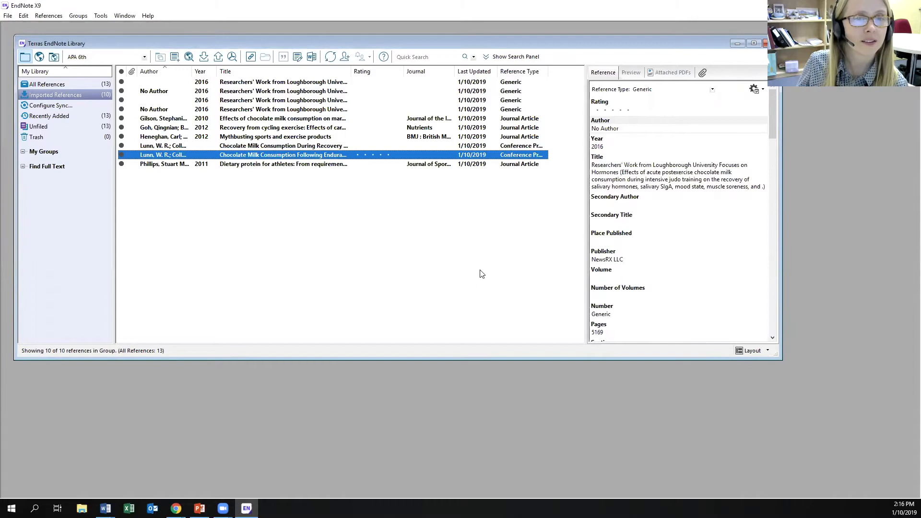
Step: Set the author of the first Loughborough University reference in the list to "Loguborough University,"
{"action": "left_click", "coordinate": [246, 85]}
{"action": "left_click", "coordinate": [601, 128]}
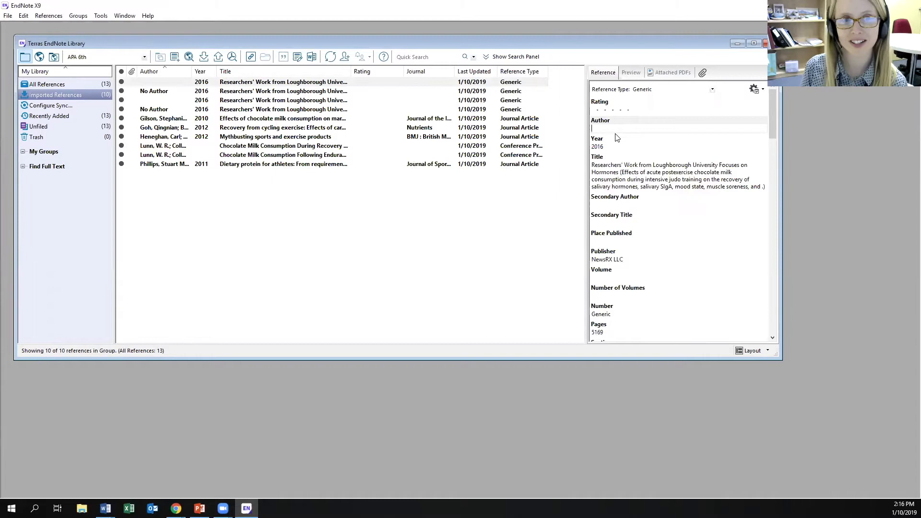
{"action": "type", "text": "Logu"}
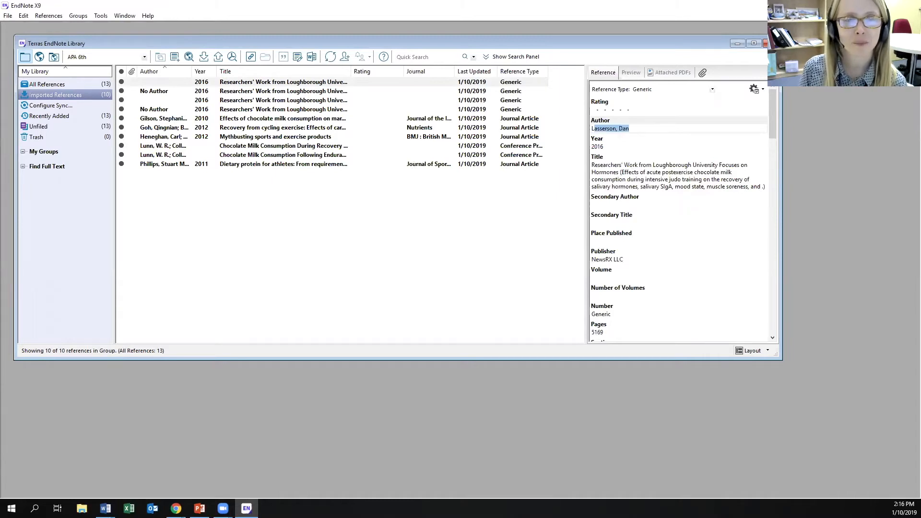
{"action": "type", "text": "boroug"}
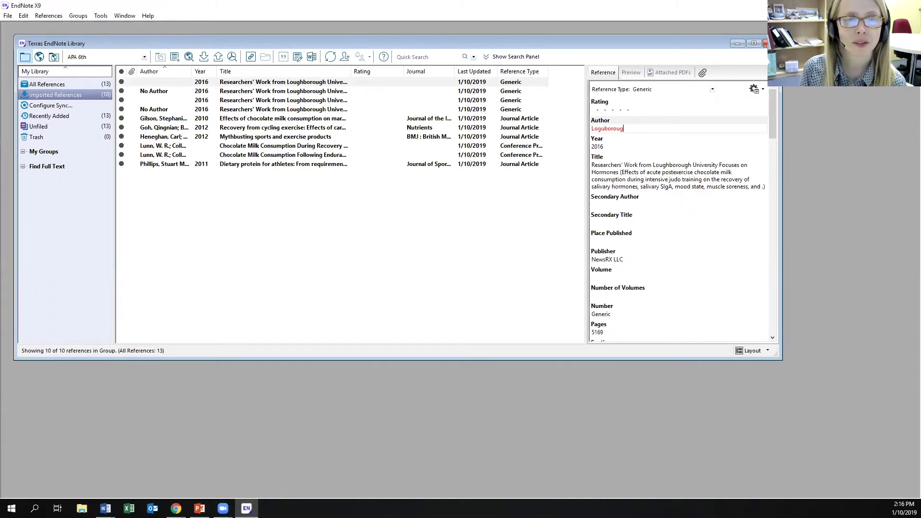
{"action": "type", "text": "h Unive"}
{"action": "key", "text": "BackSpace"}
{"action": "type", "text": "ve"}
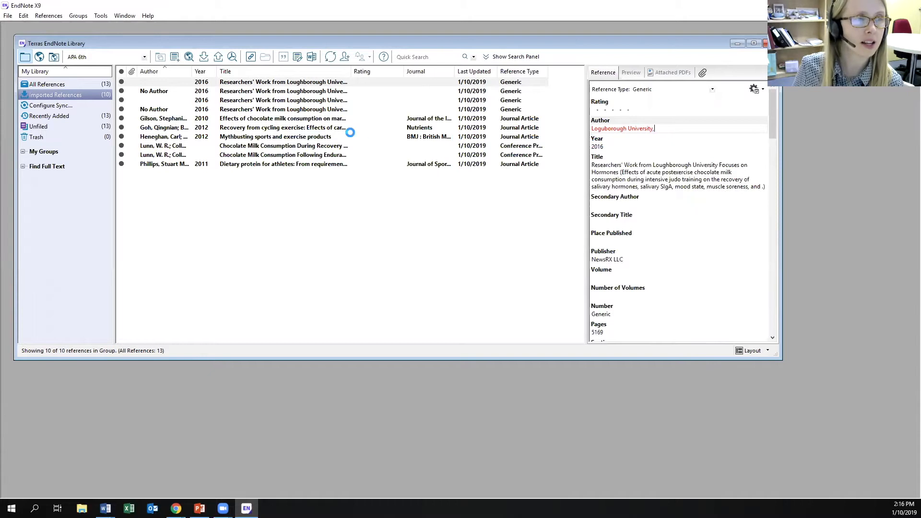
Step: Set the author of the third reference in the list to "Loughborough University," with the trailing comma
{"action": "left_click", "coordinate": [311, 102]}
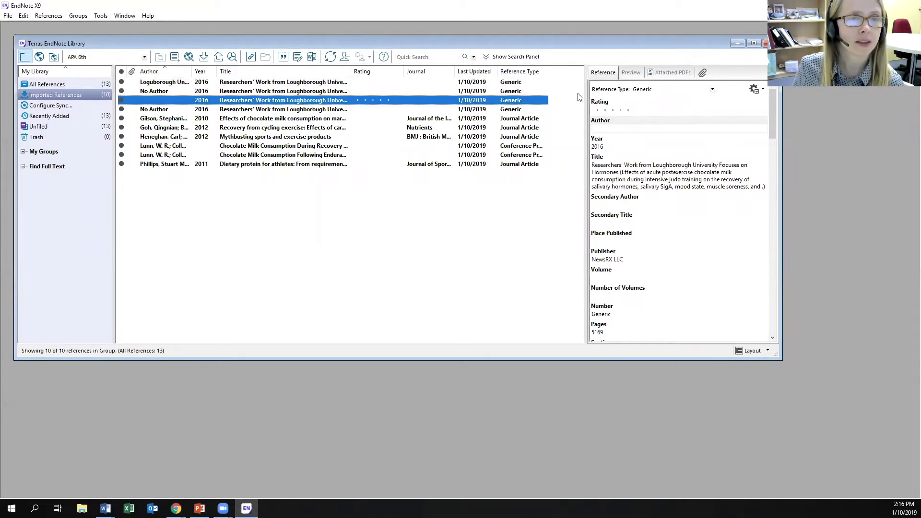
{"action": "left_click", "coordinate": [596, 126]}
{"action": "type", "text": "Lo"}
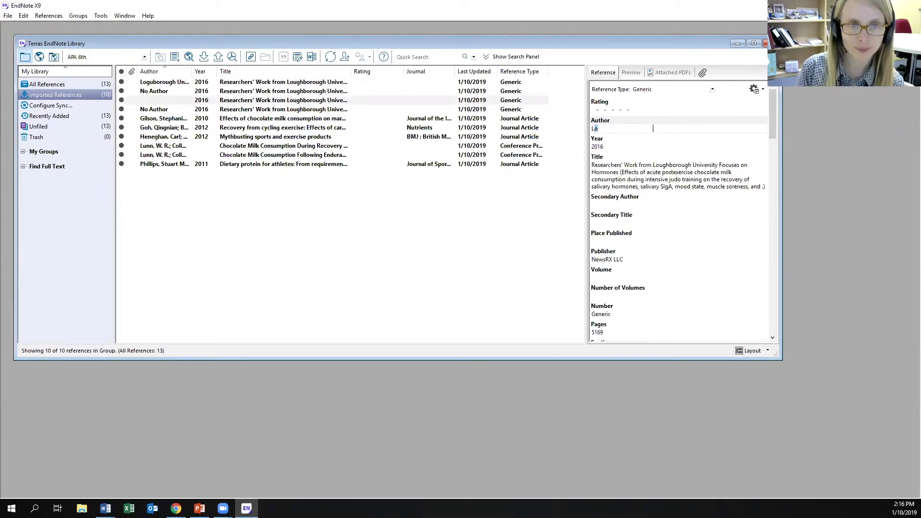
{"action": "type", "text": "ughborough"}
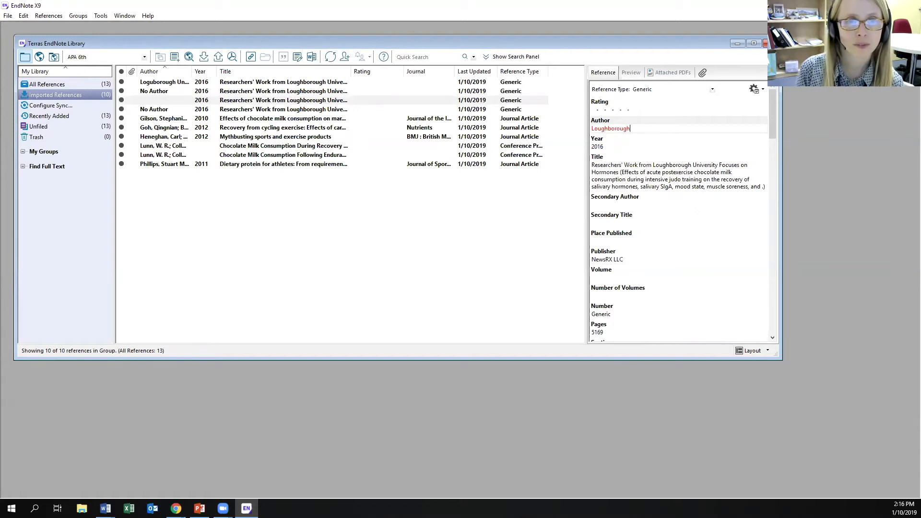
{"action": "type", "text": " University,"}
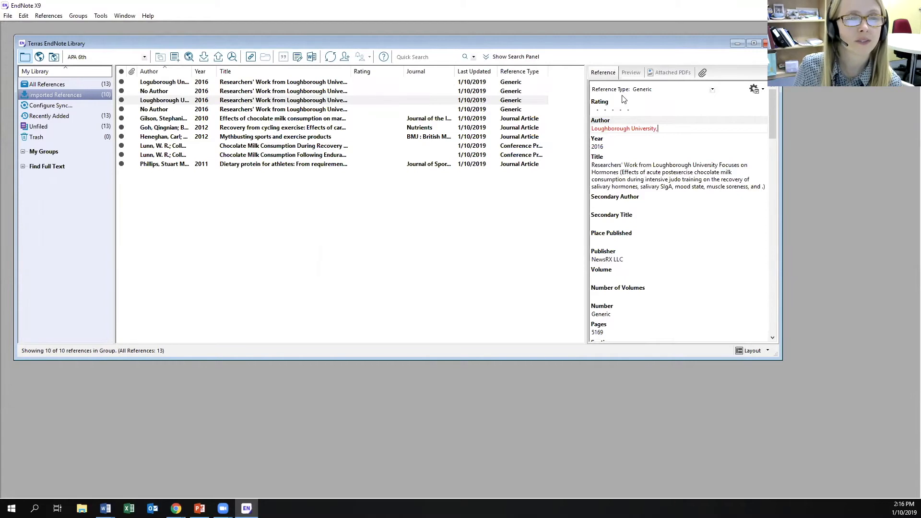
Step: Preview the formatted citations of the corrected references and a journal article, ending with the list of all references
{"action": "left_click", "coordinate": [630, 73]}
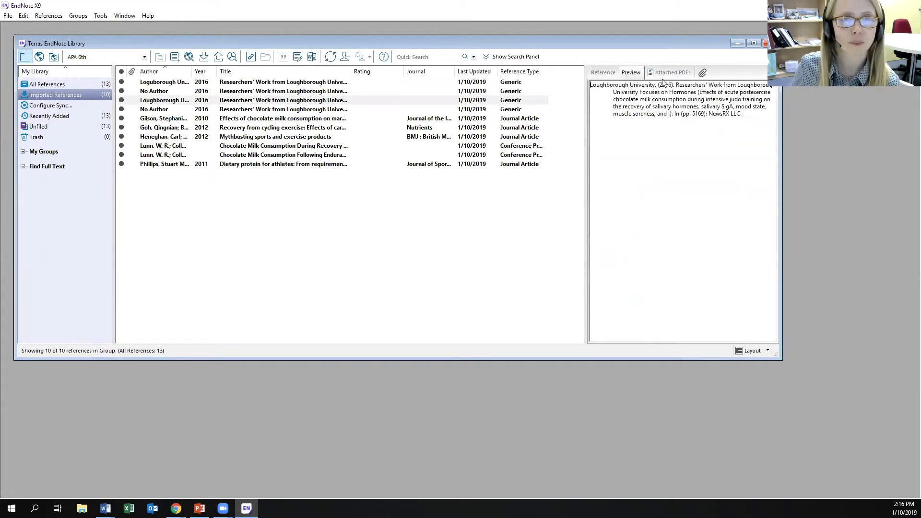
{"action": "left_click", "coordinate": [259, 84]}
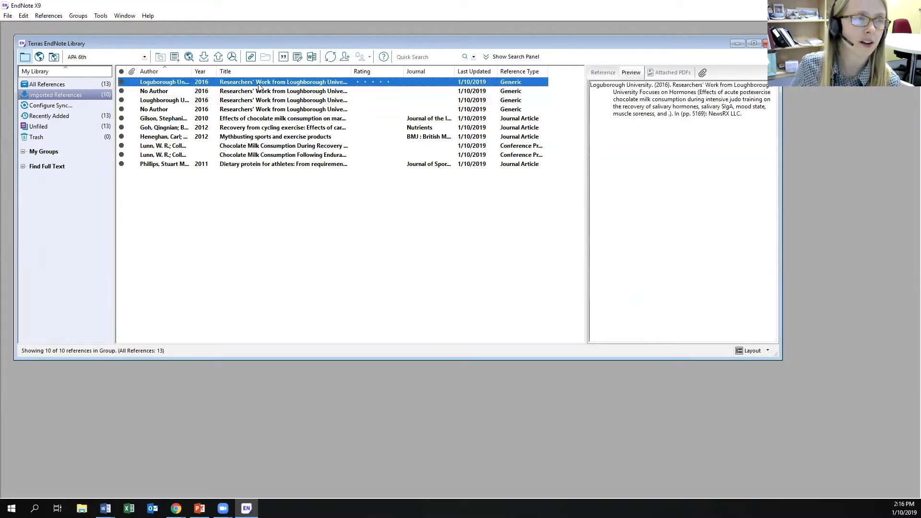
{"action": "left_click", "coordinate": [262, 92]}
{"action": "left_click", "coordinate": [262, 137]}
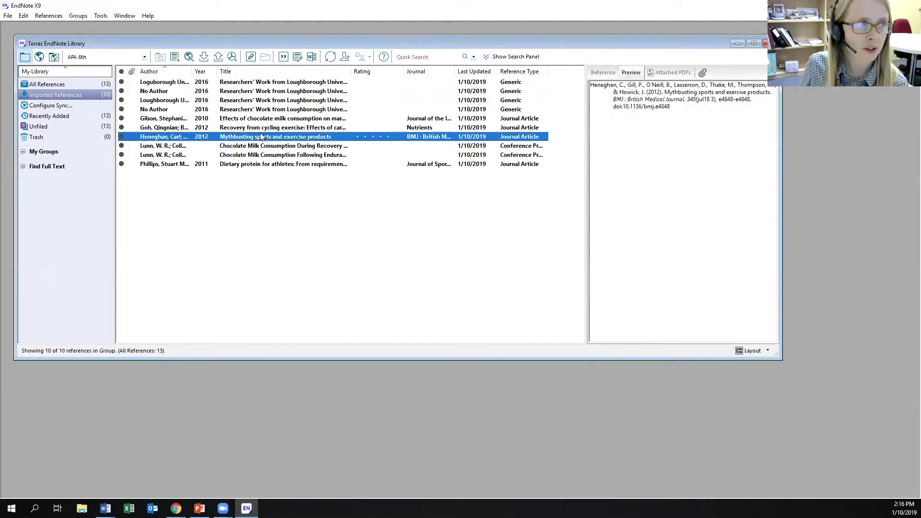
{"action": "left_click", "coordinate": [263, 109]}
{"action": "left_click", "coordinate": [86, 85]}
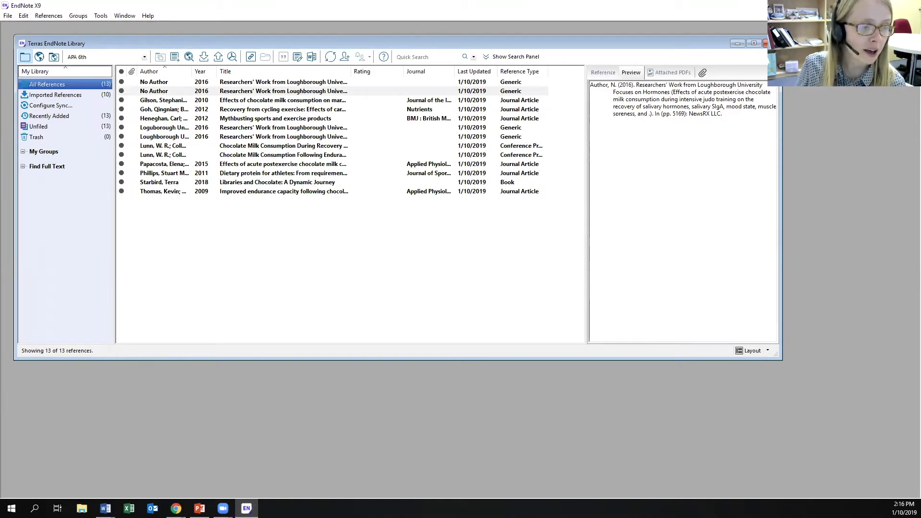
Step: Switch to the SuperSearch saved items page in Chrome and clear all saved items
{"action": "left_click", "coordinate": [176, 508]}
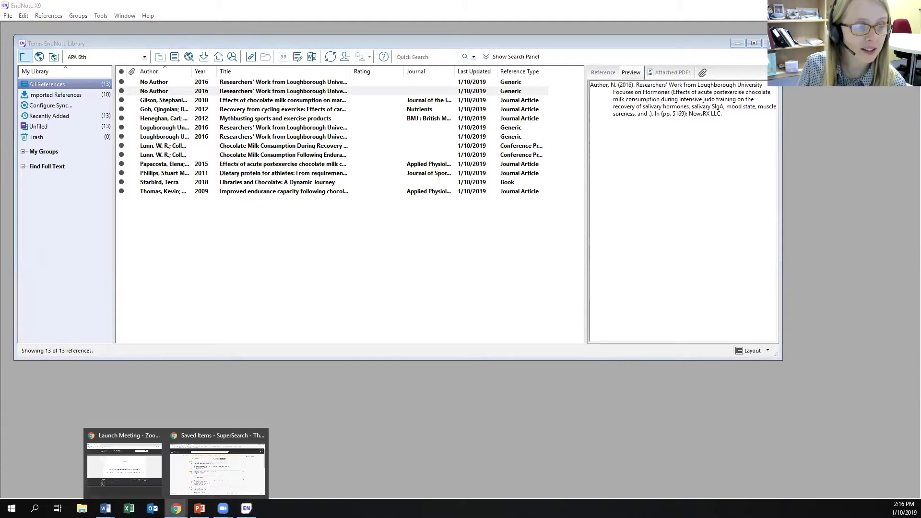
{"action": "left_click", "coordinate": [216, 455]}
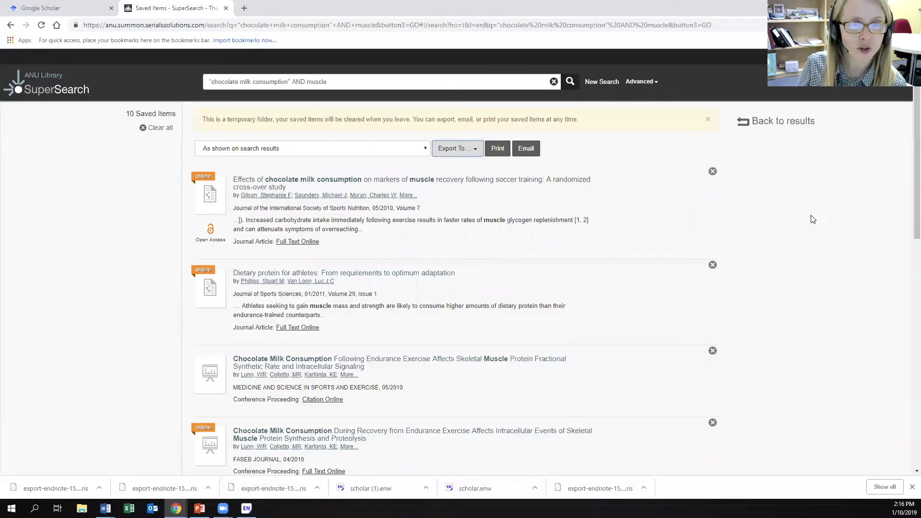
{"action": "left_click", "coordinate": [162, 128]}
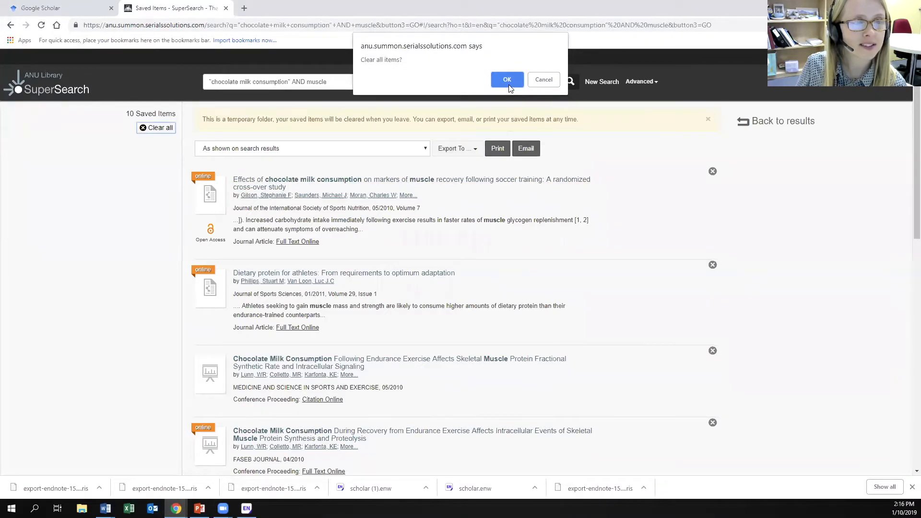
{"action": "left_click", "coordinate": [509, 83]}
Step: Change the SuperSearch query to "chocolate milk" AND health and run the search
{"action": "left_click", "coordinate": [338, 86]}
{"action": "left_click_drag", "start_coordinate": [335, 83], "coordinate": [253, 87]}
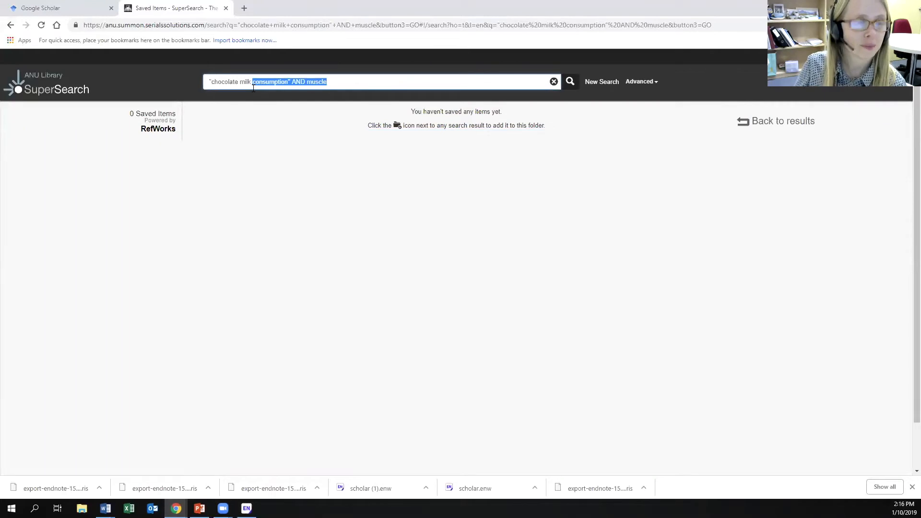
{"action": "key", "text": "BackSpace"}
{"action": "type", "text": "\" AND health"}
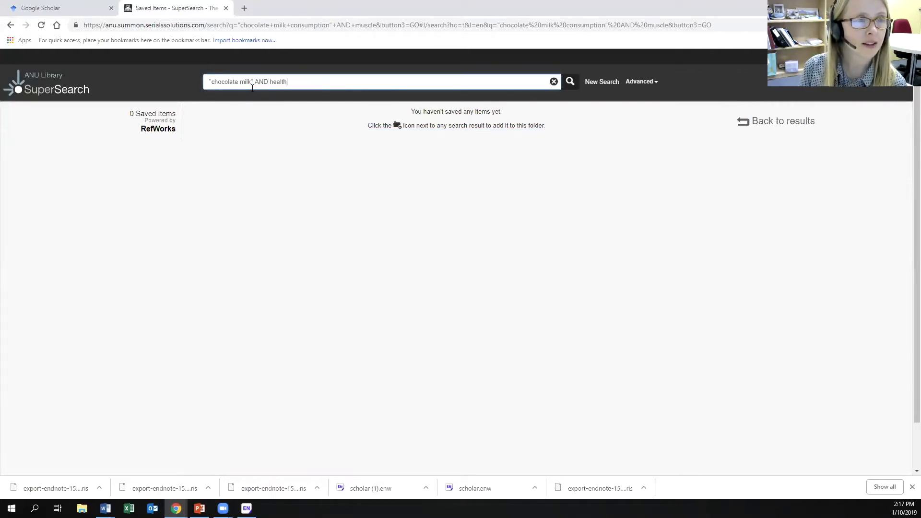
{"action": "key", "text": "Return"}
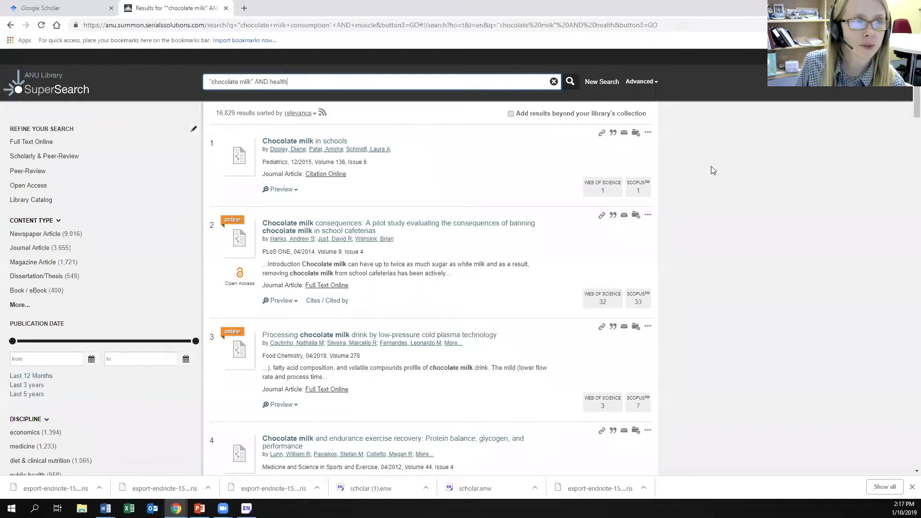
Step: Save the first four search results to the temporary saved items folder
{"action": "left_click", "coordinate": [637, 137]}
{"action": "left_click", "coordinate": [637, 218]}
{"action": "left_click", "coordinate": [637, 327]}
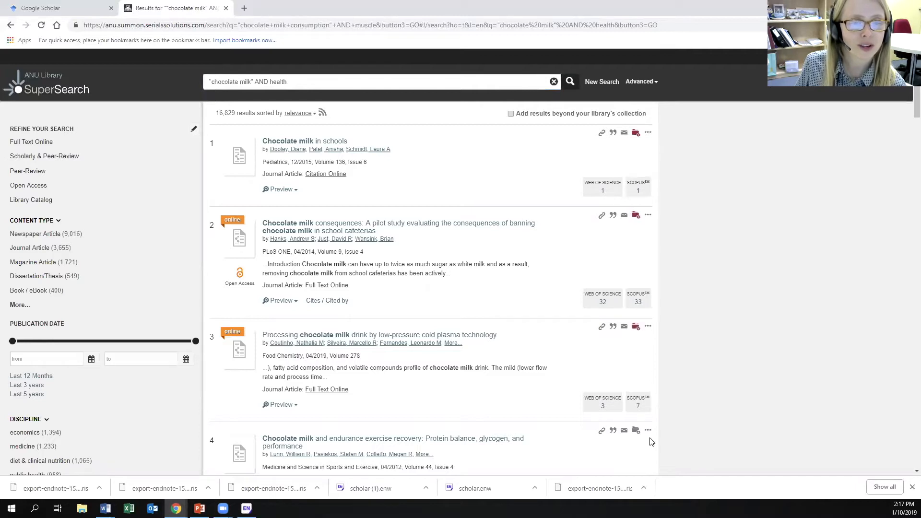
{"action": "left_click", "coordinate": [636, 431]}
Step: Open the saved items folder and export its references in EndNote format
{"action": "left_click", "coordinate": [879, 92]}
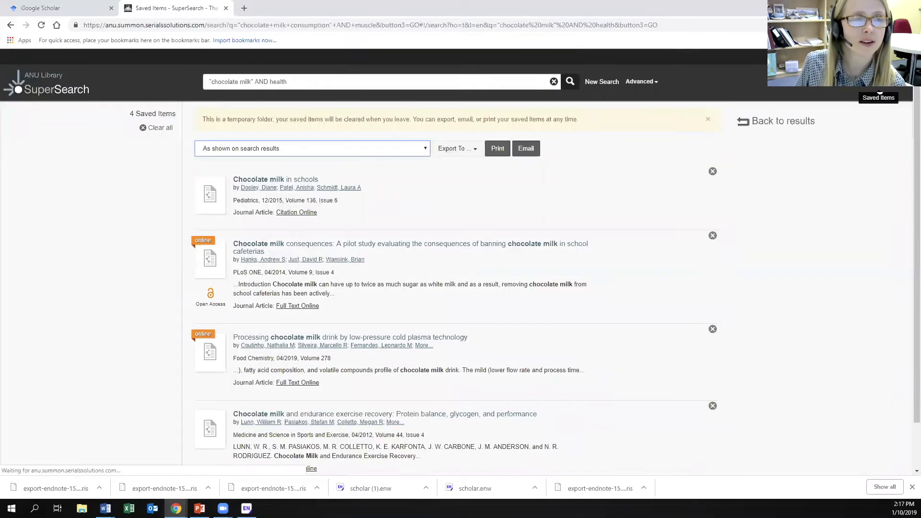
{"action": "left_click", "coordinate": [474, 151]}
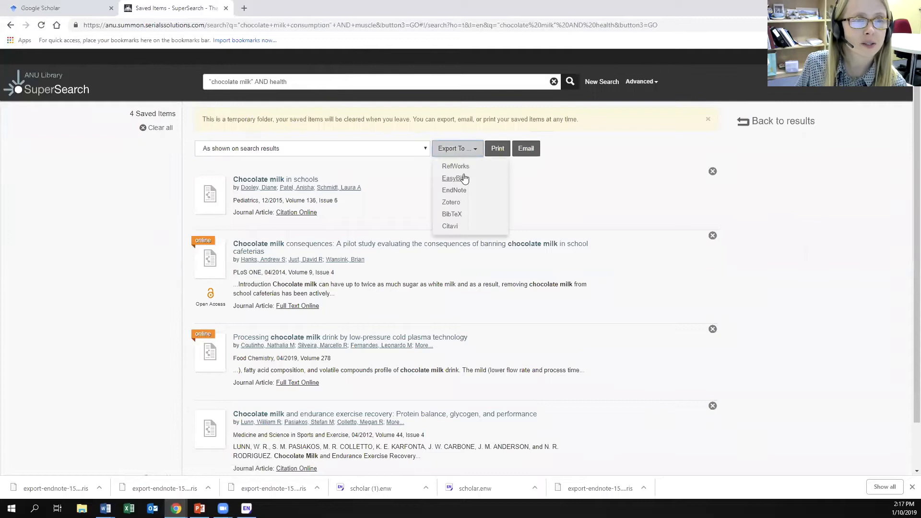
{"action": "left_click", "coordinate": [454, 191]}
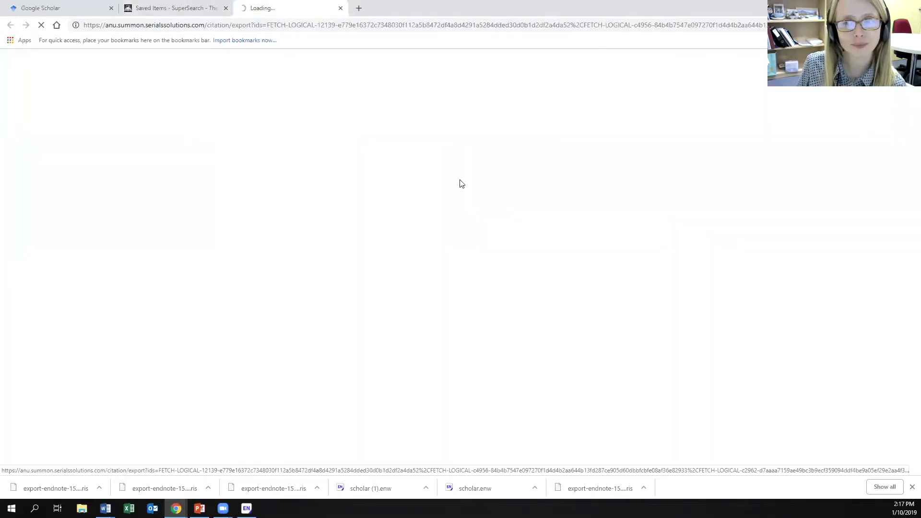
{"action": "left_click", "coordinate": [378, 243]}
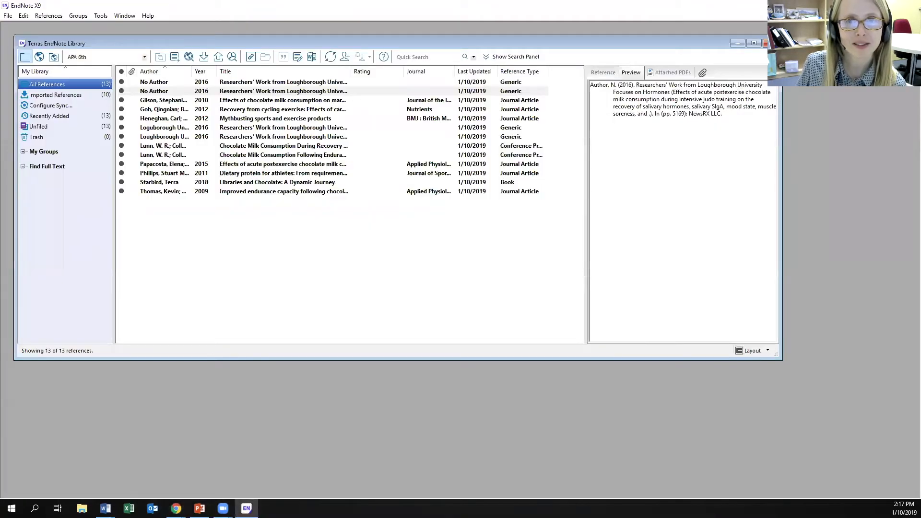
{"action": "left_click", "coordinate": [889, 5]}
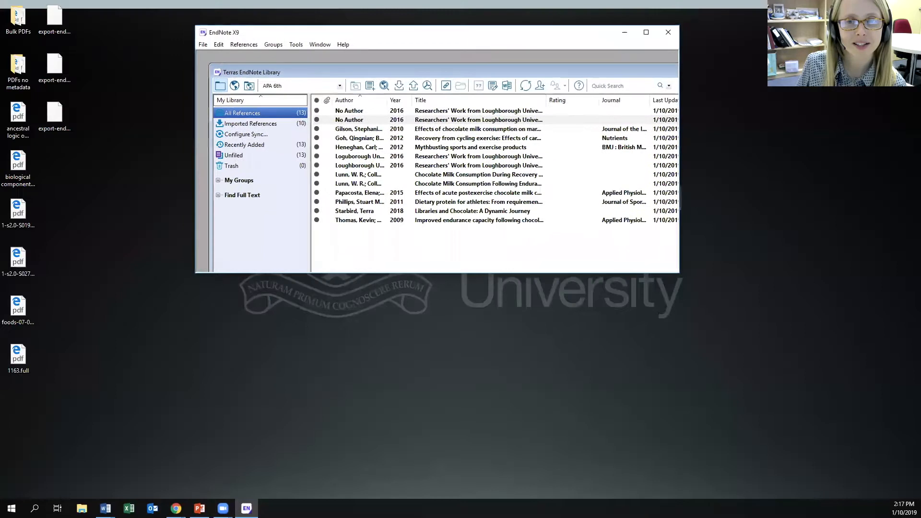
{"action": "left_click_drag", "start_coordinate": [59, 118], "coordinate": [65, 160]}
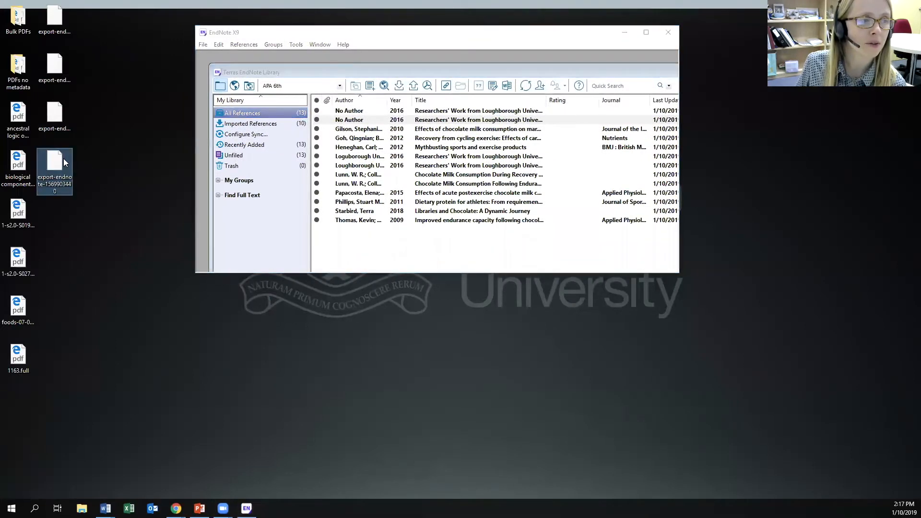
{"action": "double_click", "coordinate": [57, 169]}
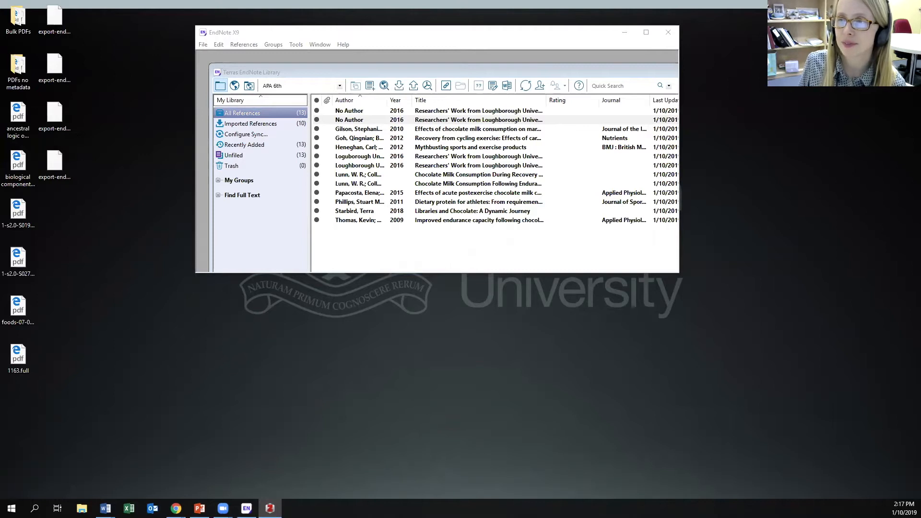
{"action": "right_click", "coordinate": [57, 168]}
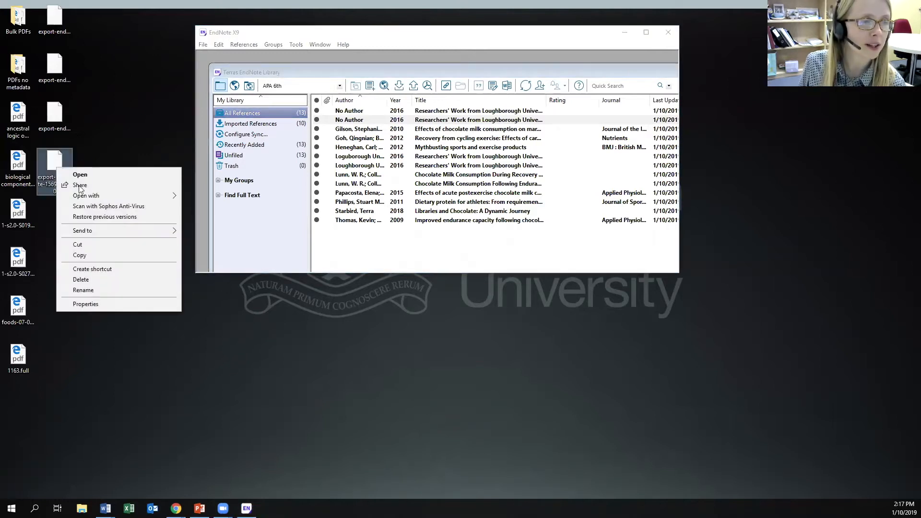
{"action": "mouse_move", "coordinate": [92, 197]}
{"action": "left_click", "coordinate": [248, 196]}
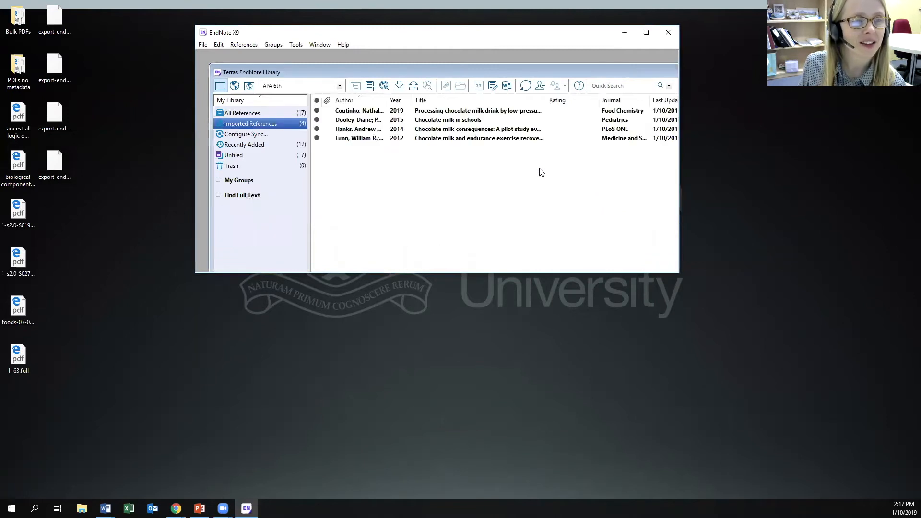
Step: Maximize EndNote, preview the citations of the newly imported chocolate milk articles, and show all references
{"action": "left_click", "coordinate": [486, 112]}
{"action": "left_click", "coordinate": [649, 31]}
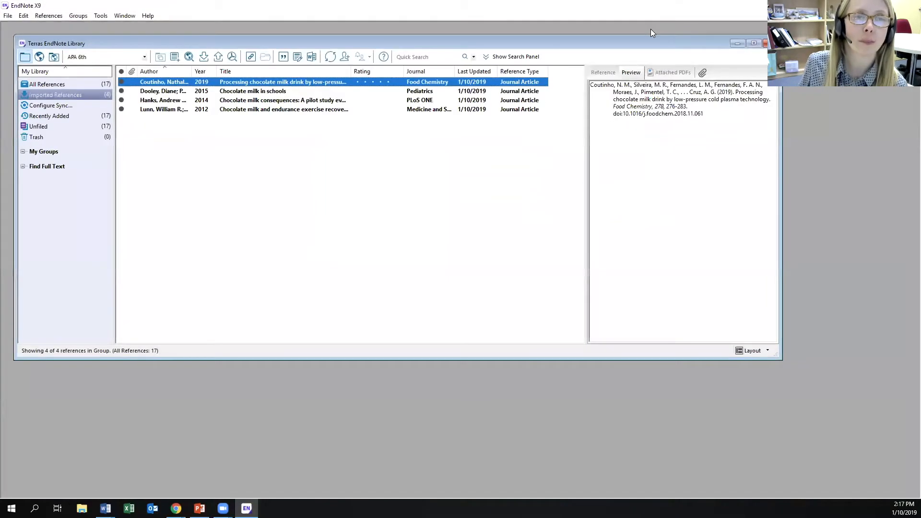
{"action": "left_click", "coordinate": [496, 111]}
{"action": "left_click", "coordinate": [485, 101]}
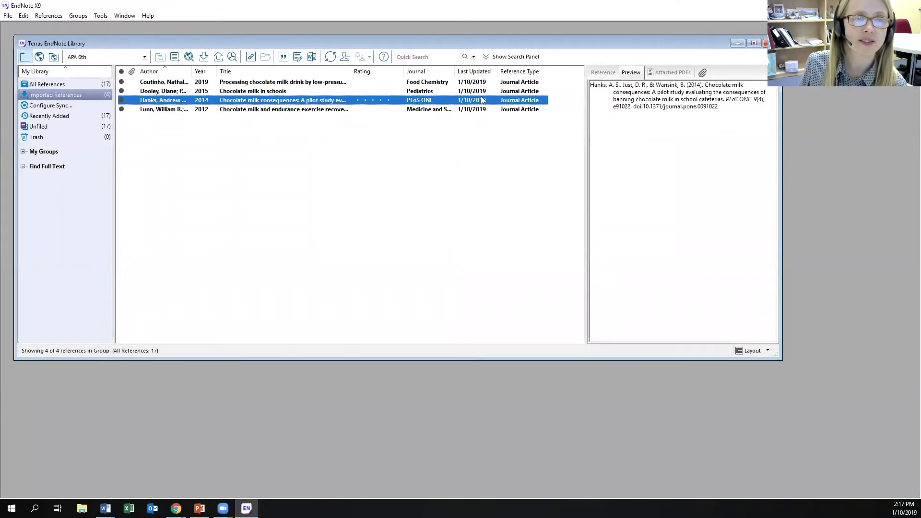
{"action": "left_click", "coordinate": [484, 93]}
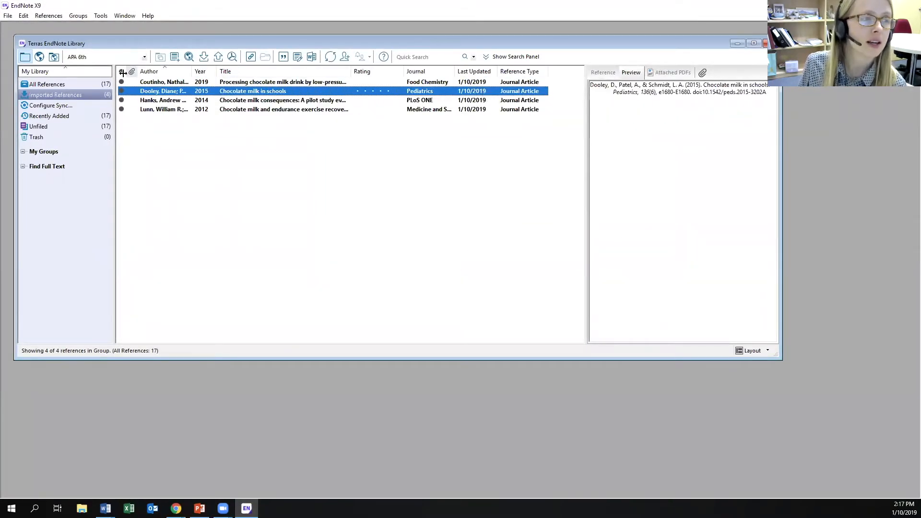
{"action": "left_click", "coordinate": [65, 85]}
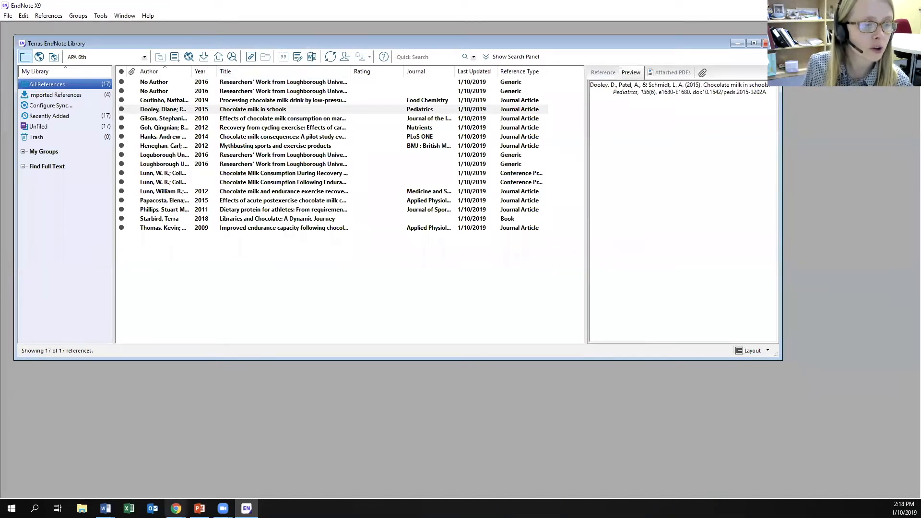
Step: Switch to Google Scholar in Chrome and search for "social media" AND psychology
{"action": "mouse_move", "coordinate": [176, 509]}
{"action": "left_click", "coordinate": [218, 460]}
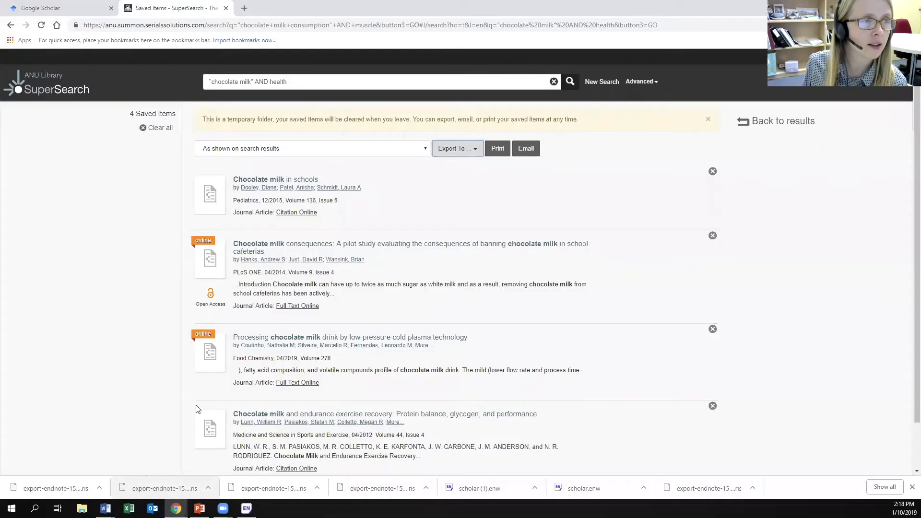
{"action": "left_click", "coordinate": [48, 7]}
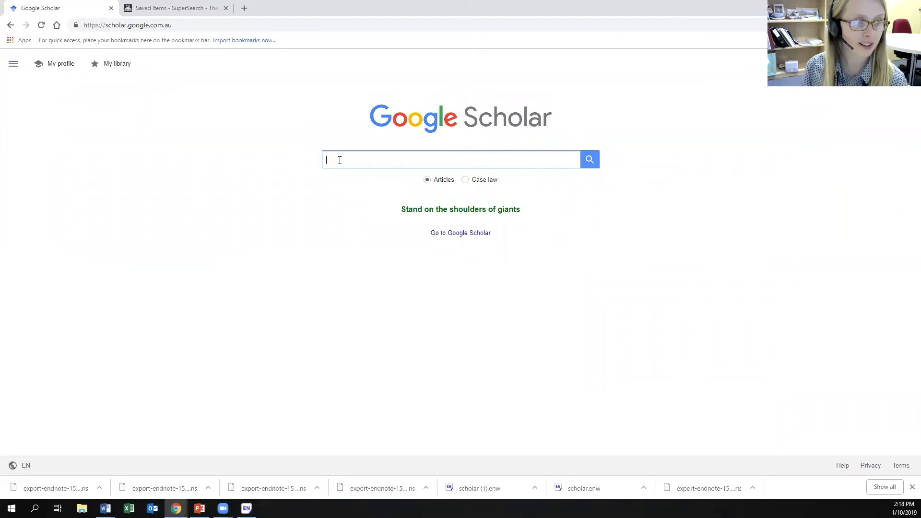
{"action": "type", "text": "\"social media\" AND psychology"}
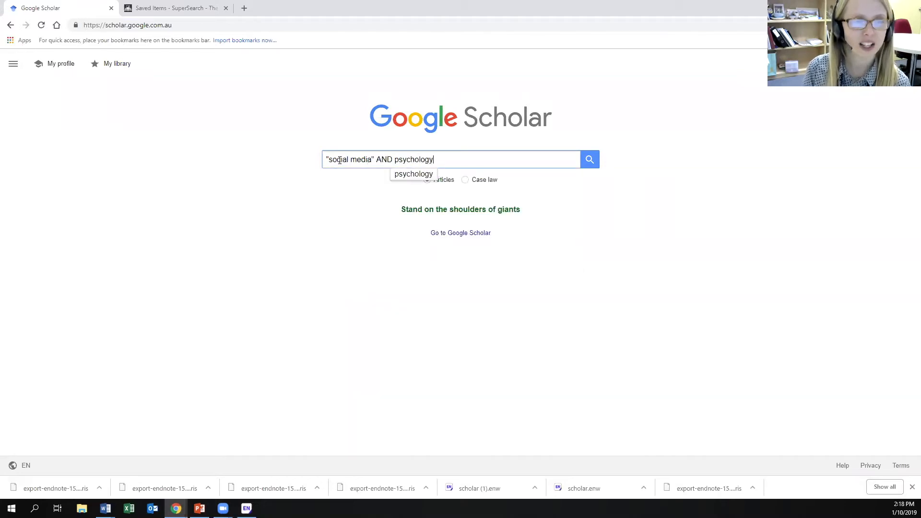
{"action": "key", "text": "Return"}
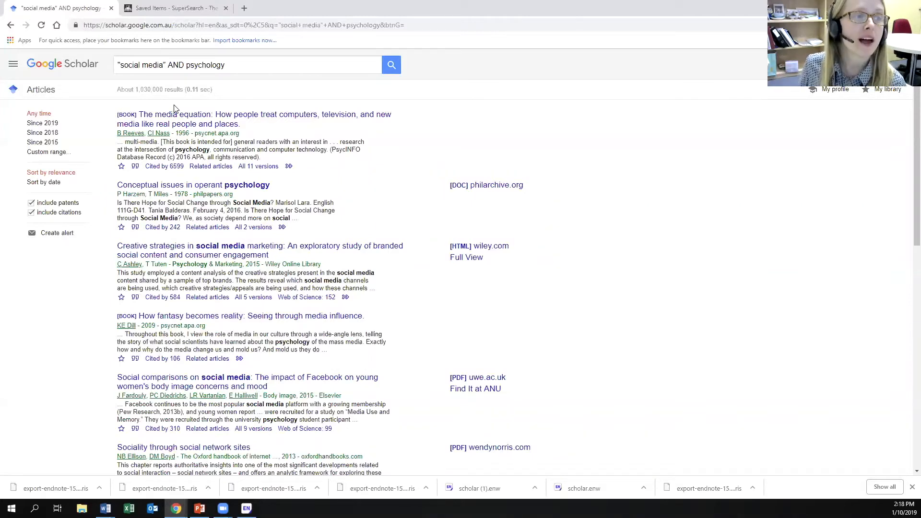
Step: Export the citation of the first result, The media equation, in EndNote format and save it to the Desktop as scholar
{"action": "left_click", "coordinate": [136, 167]}
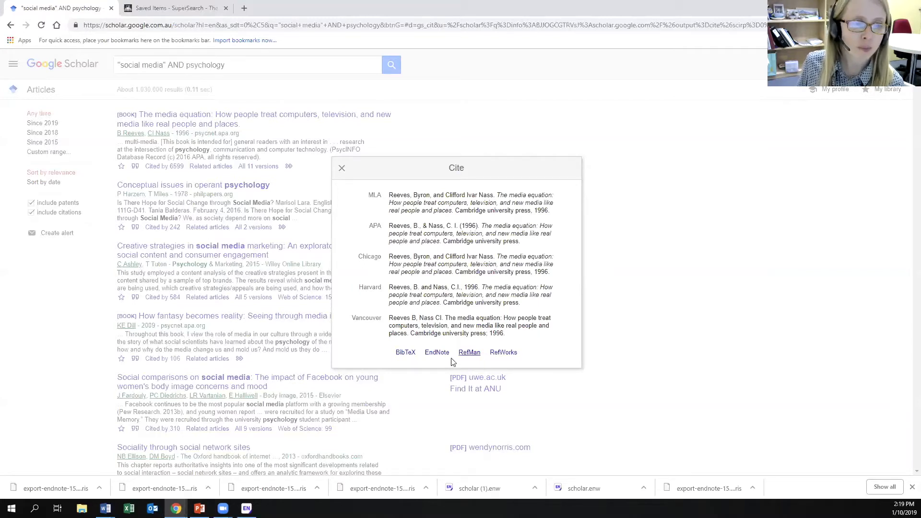
{"action": "left_click", "coordinate": [435, 357]}
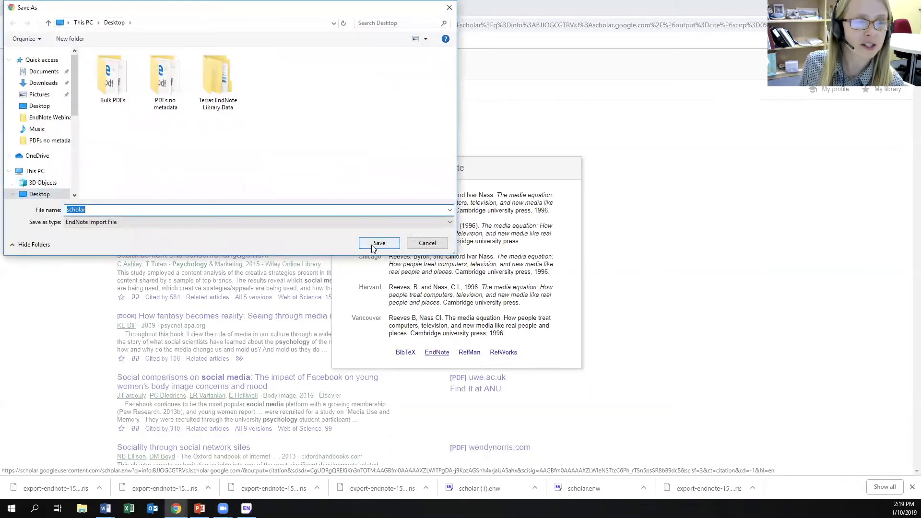
{"action": "left_click", "coordinate": [371, 245]}
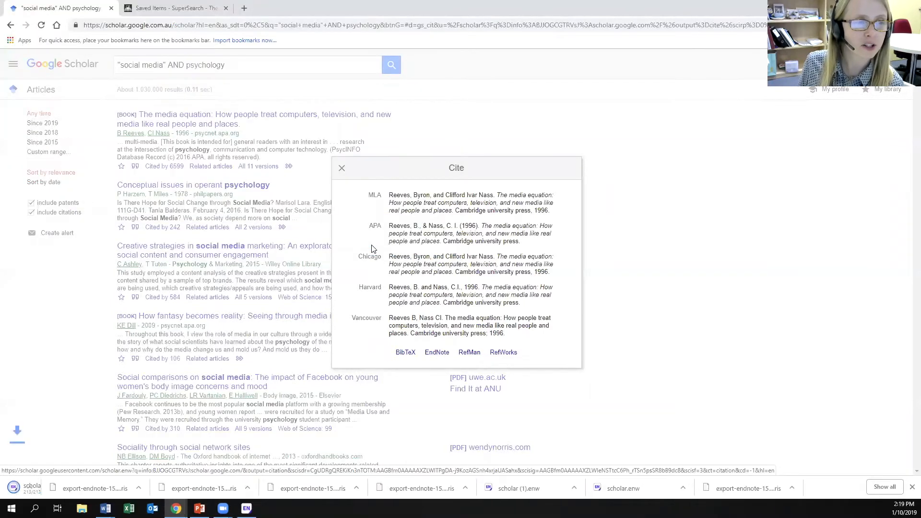
{"action": "left_click", "coordinate": [342, 168]}
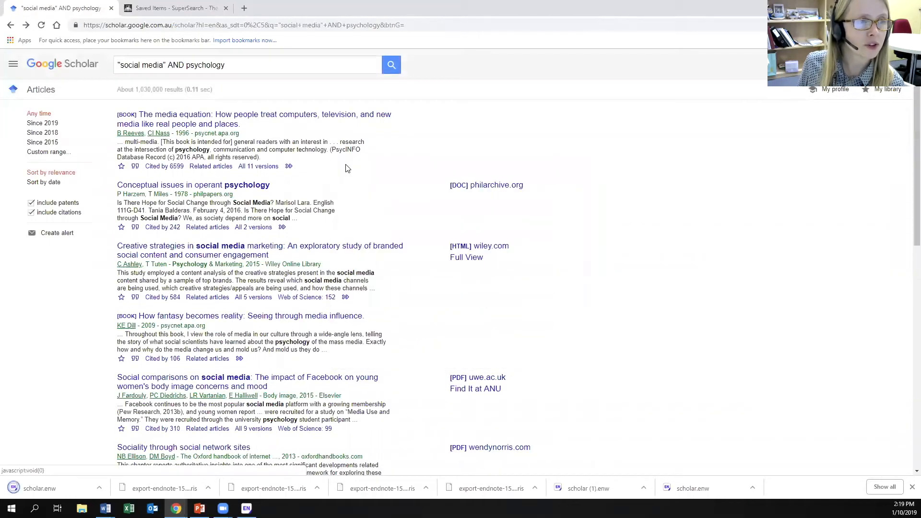
Step: Export the citation of Conceptual issues in operant psychology in EndNote format and save it to the Desktop as scholar (1)
{"action": "left_click", "coordinate": [136, 229]}
{"action": "left_click", "coordinate": [435, 331]}
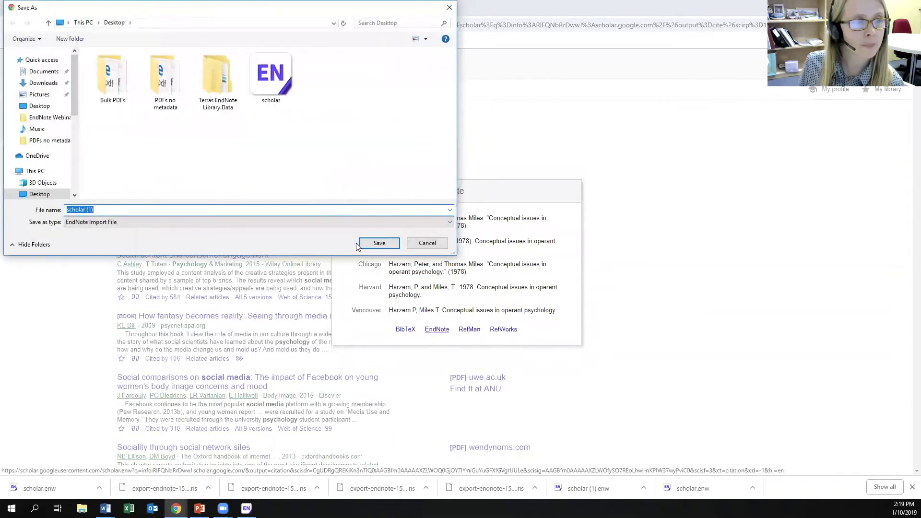
{"action": "left_click", "coordinate": [366, 247]}
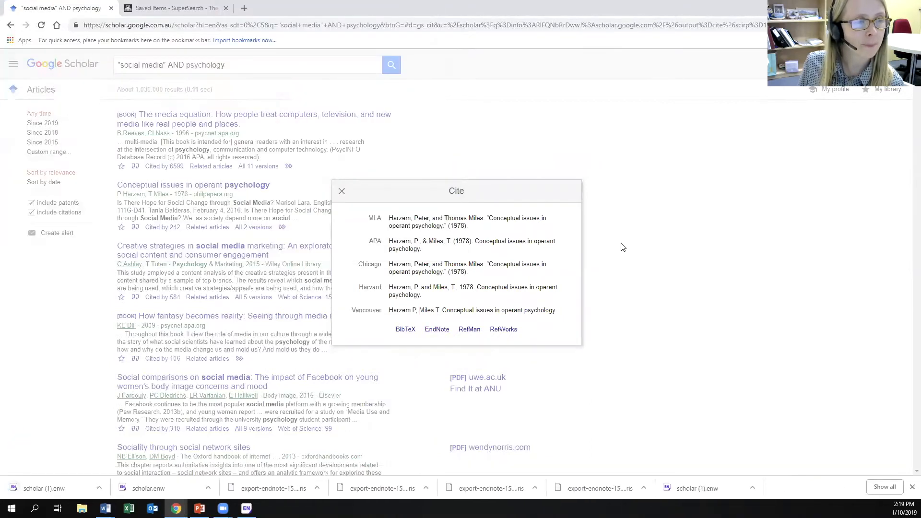
{"action": "left_click", "coordinate": [623, 247]}
Step: Export the citation of Creative strategies in social media marketing in EndNote format and save it to the Desktop as scholar (2)
{"action": "left_click", "coordinate": [136, 299]}
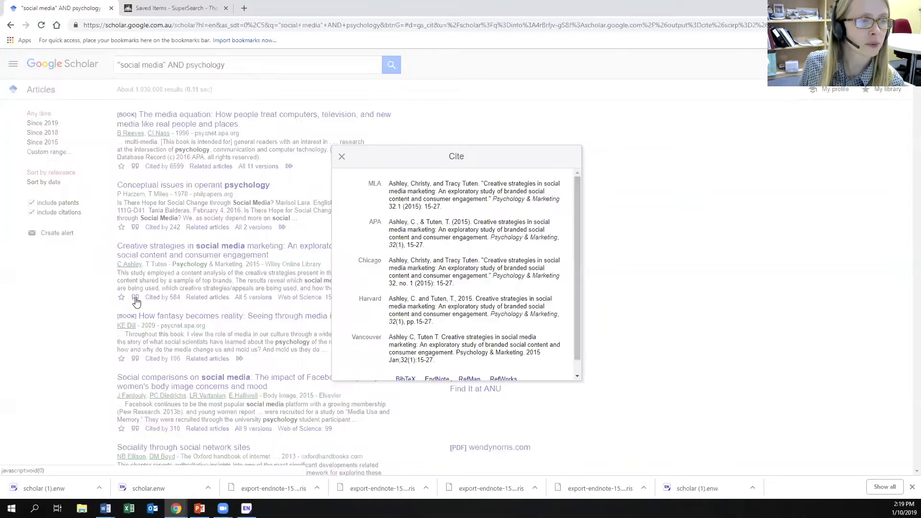
{"action": "scroll", "coordinate": [538, 354], "scroll_direction": "down", "scroll_amount": 1}
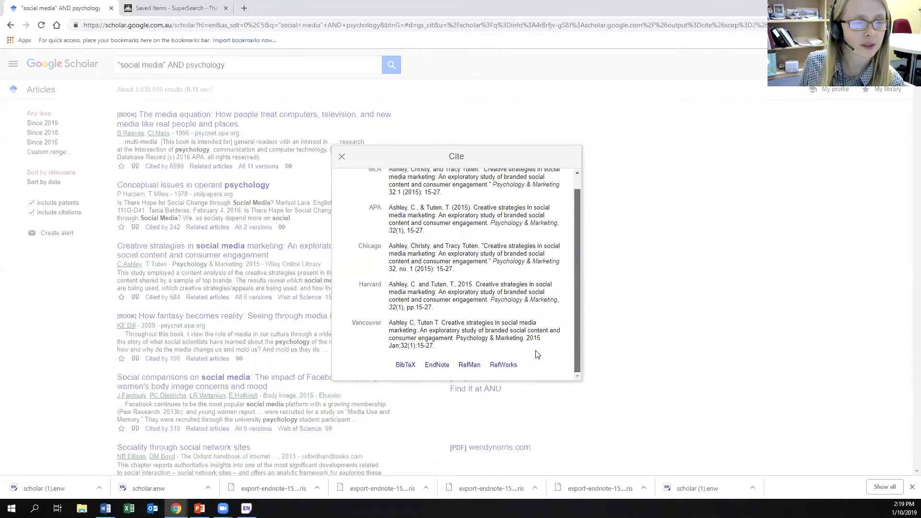
{"action": "left_click", "coordinate": [438, 366]}
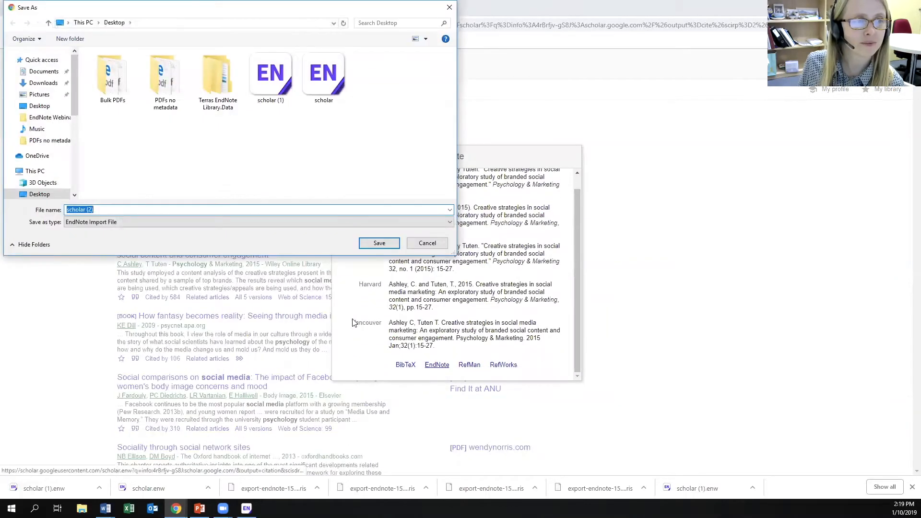
{"action": "left_click", "coordinate": [379, 243]}
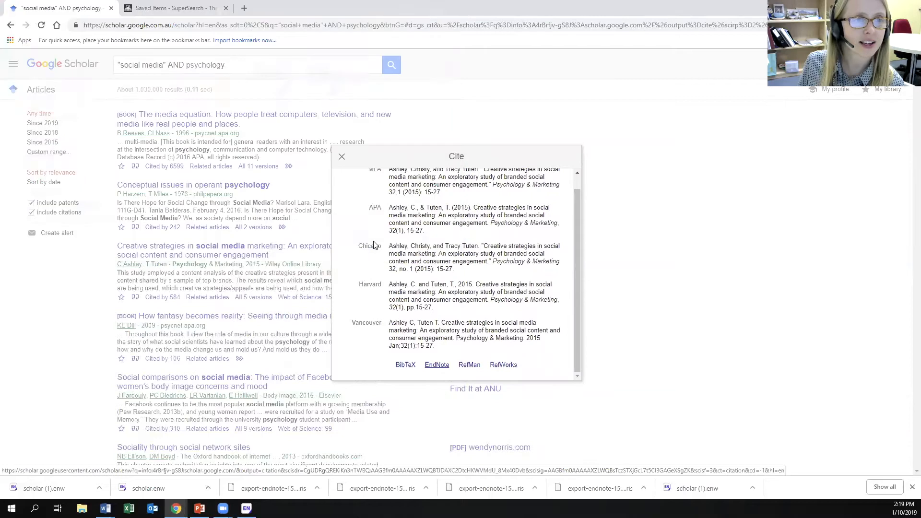
{"action": "left_click", "coordinate": [342, 156]}
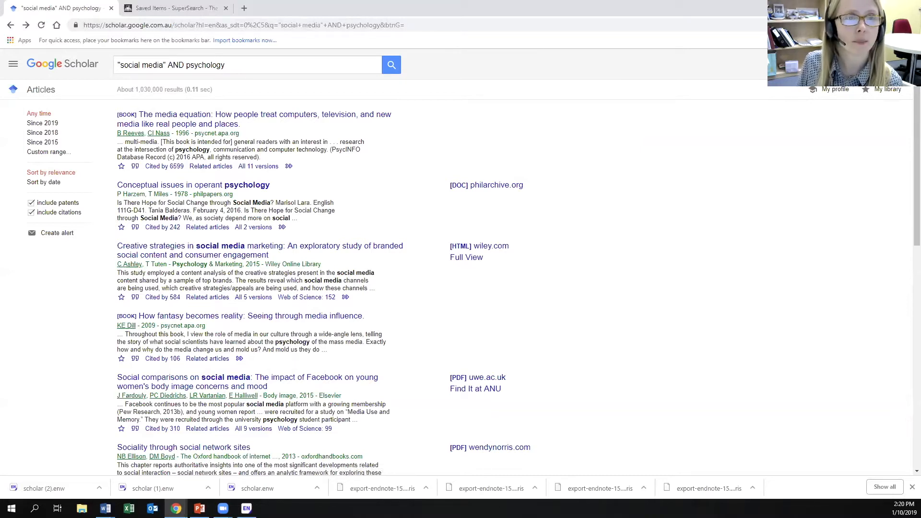
Step: Uncover the desktop and arrange the EndNote window so the saved scholar files are accessible beside it
{"action": "left_click", "coordinate": [866, 6]}
{"action": "left_click", "coordinate": [888, 6]}
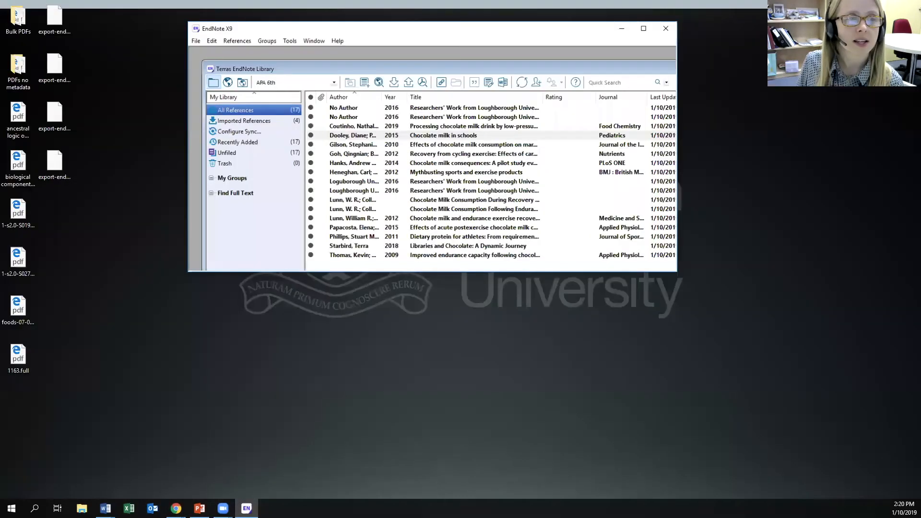
{"action": "left_click_drag", "start_coordinate": [611, 62], "coordinate": [627, 77]}
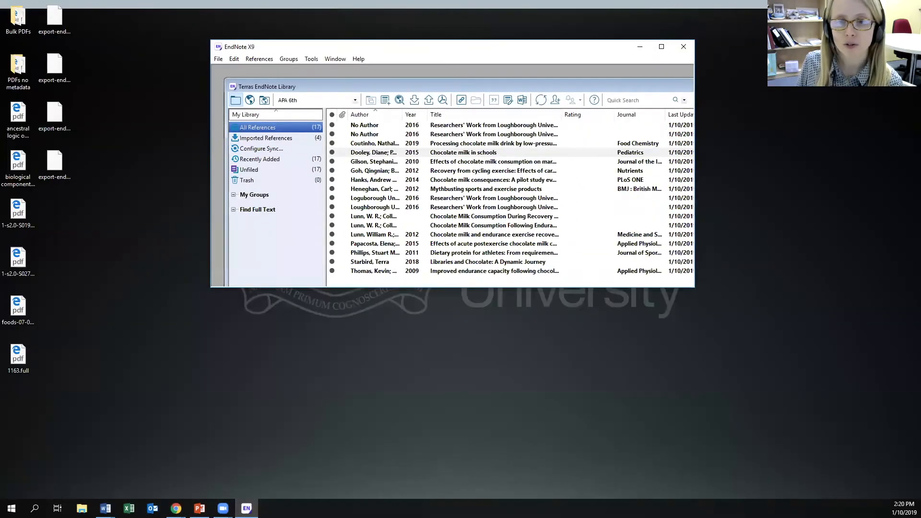
{"action": "left_click_drag", "start_coordinate": [920, 312], "coordinate": [55, 215]}
{"action": "left_click", "coordinate": [110, 204]}
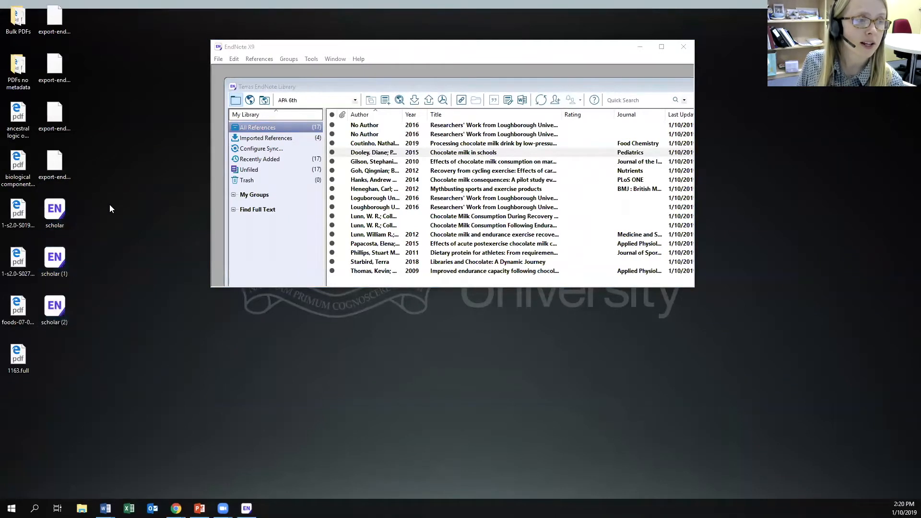
Step: Import the desktop files scholar, scholar (1) and scholar (2) into the EndNote library and show all references
{"action": "double_click", "coordinate": [60, 207]}
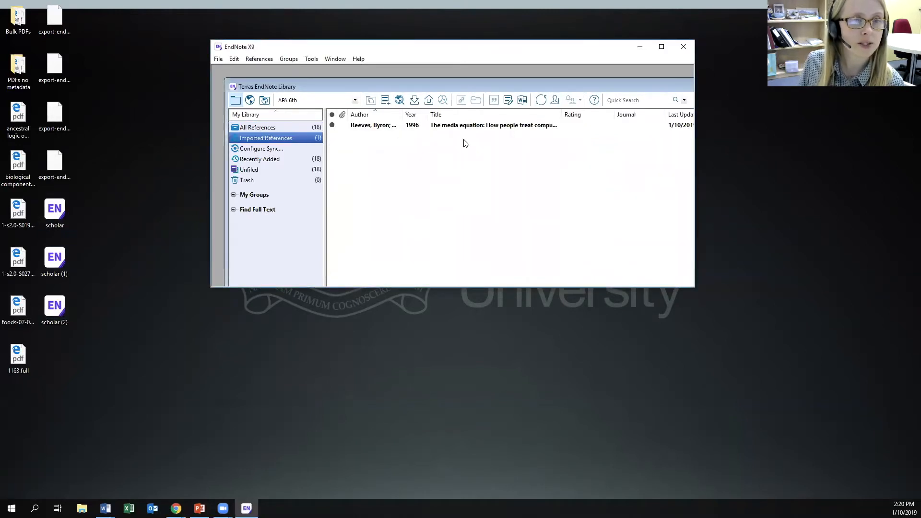
{"action": "double_click", "coordinate": [54, 262]}
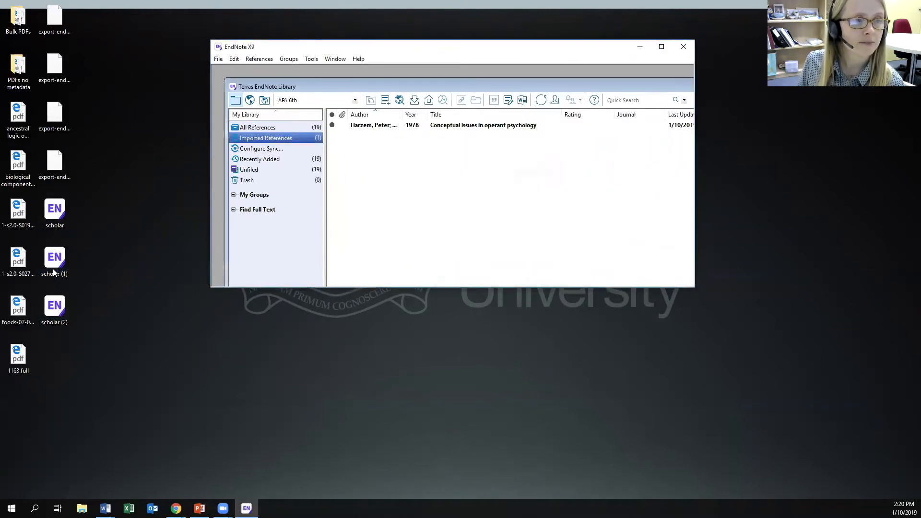
{"action": "double_click", "coordinate": [54, 309]}
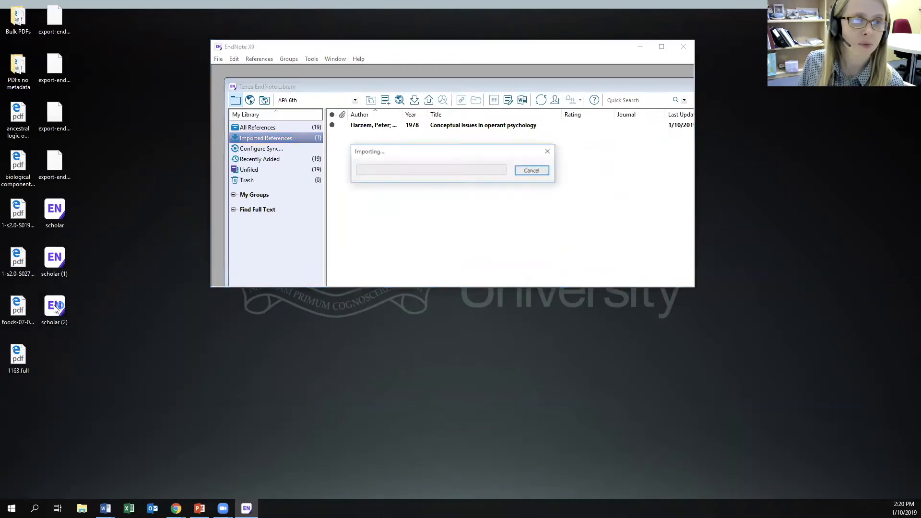
{"action": "left_click", "coordinate": [238, 127]}
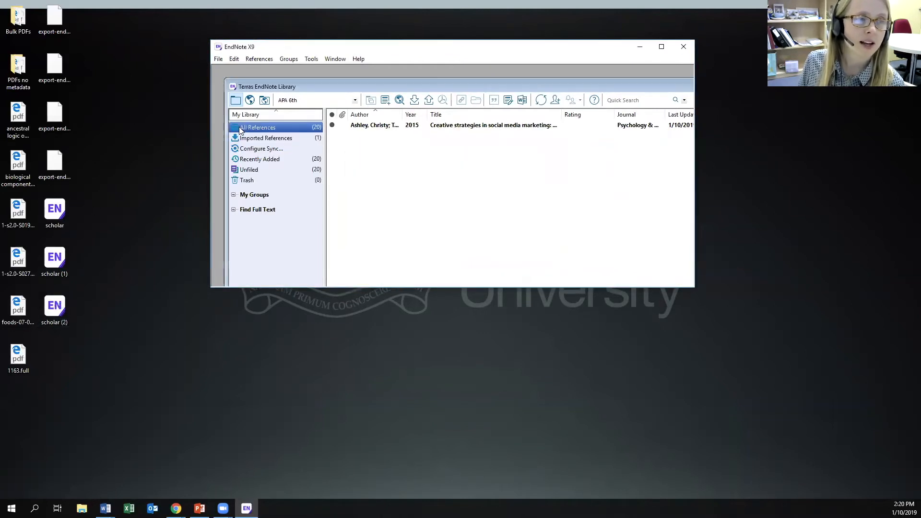
Step: Maximize EndNote and preview the citations of several references in the full list
{"action": "left_click", "coordinate": [662, 47]}
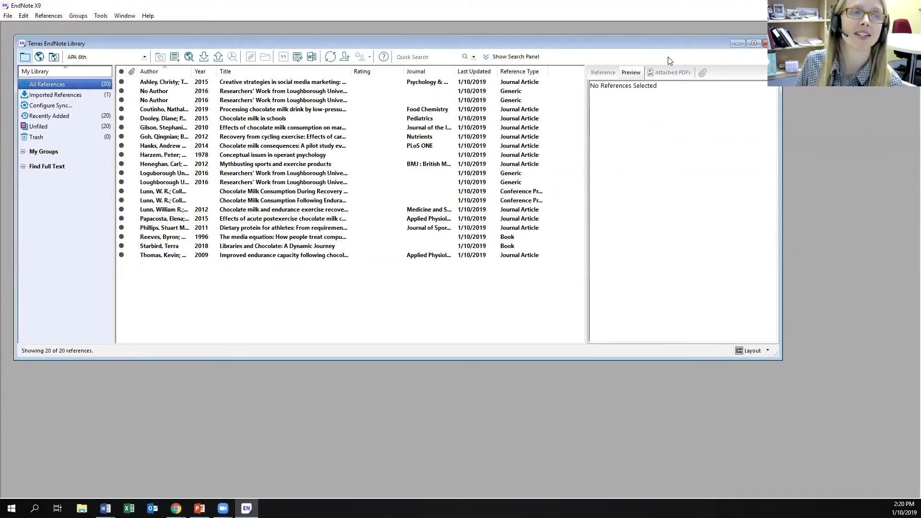
{"action": "left_click", "coordinate": [281, 93]}
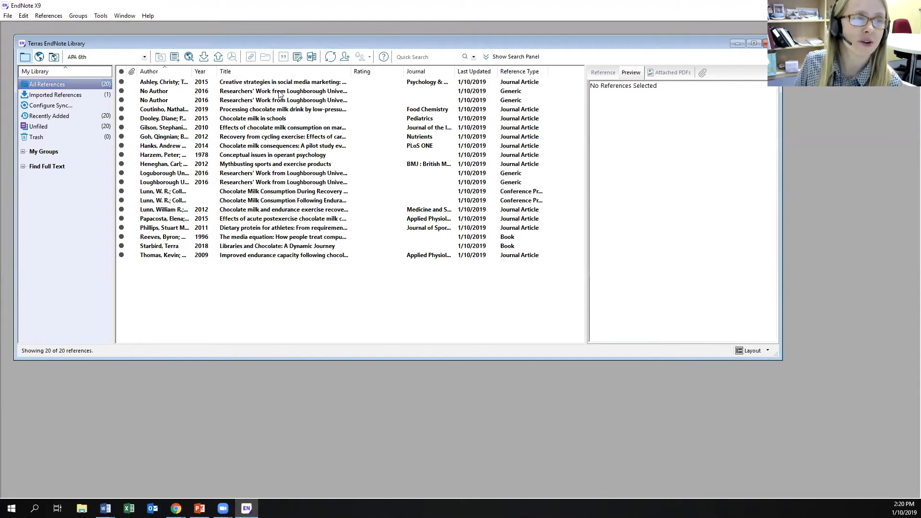
{"action": "left_click", "coordinate": [262, 120]}
{"action": "left_click", "coordinate": [260, 182]}
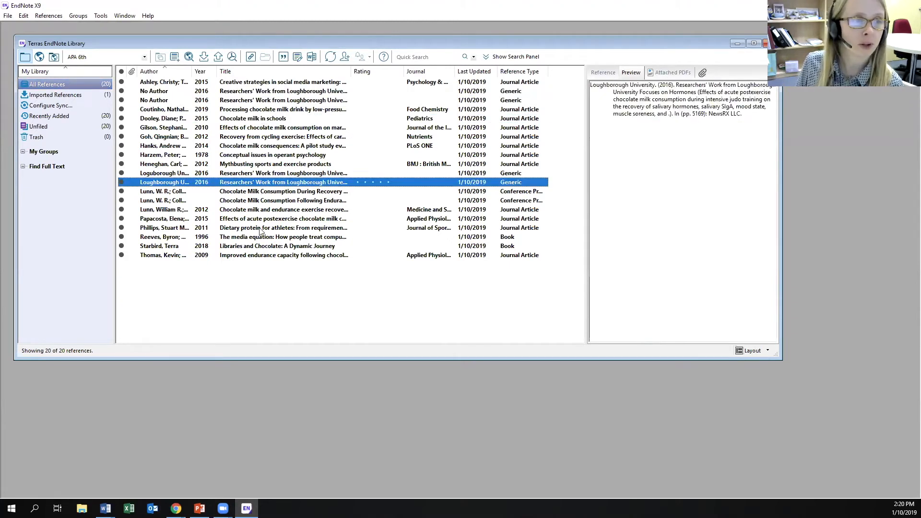
{"action": "left_click", "coordinate": [260, 230]}
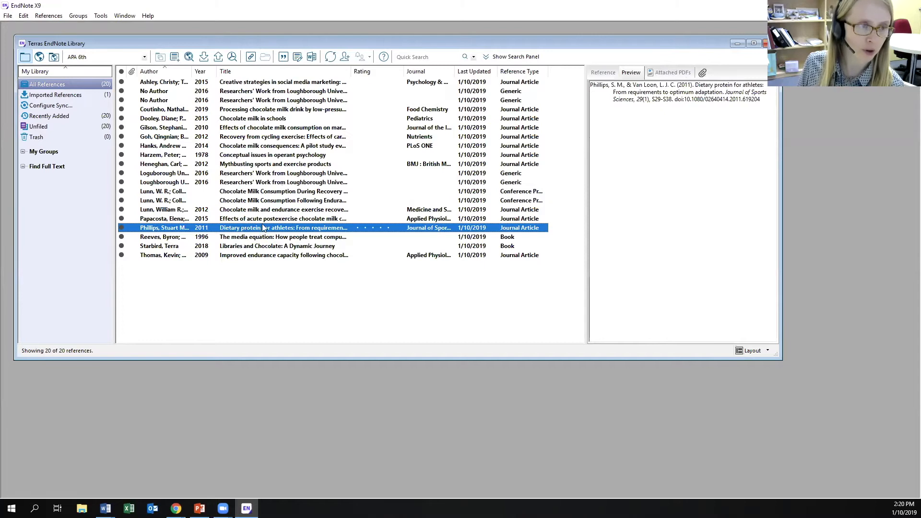
{"action": "left_click", "coordinate": [273, 166]}
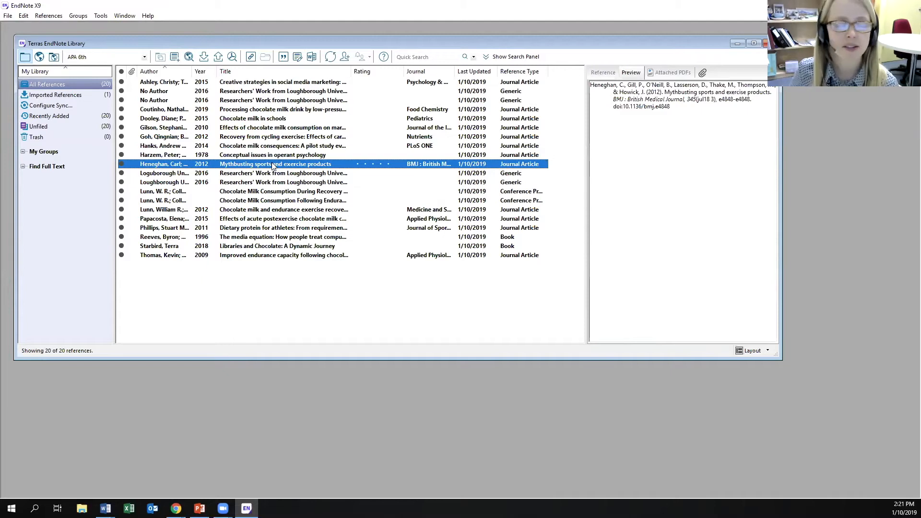
{"action": "left_click", "coordinate": [257, 138]}
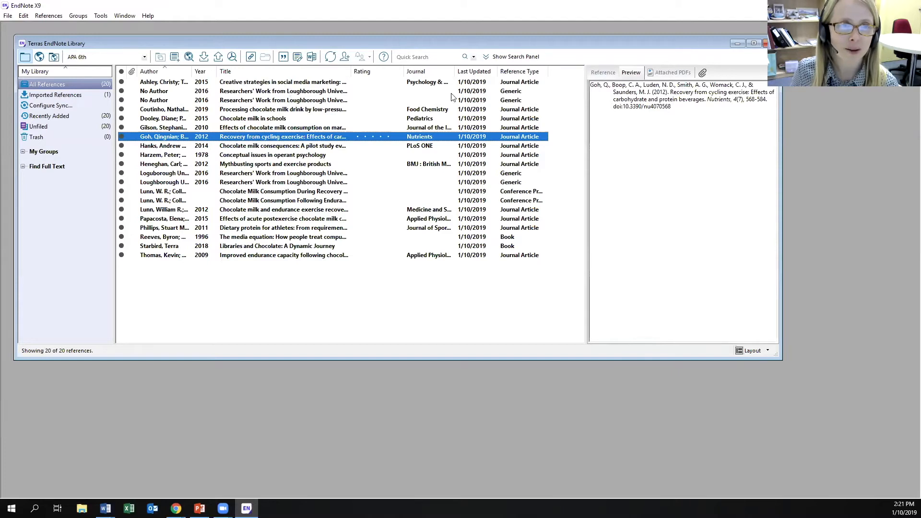
Step: Attach the Digital_Discourse_Language_in_the_New_Media PDF from the PDFs no metadata folder to the Creative strategies in social media marketing reference
{"action": "left_click", "coordinate": [408, 83]}
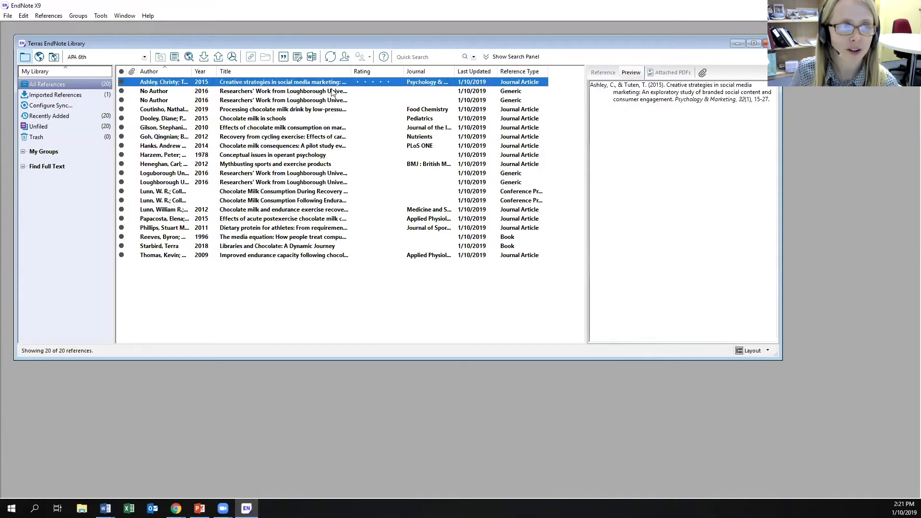
{"action": "left_click", "coordinate": [704, 73]}
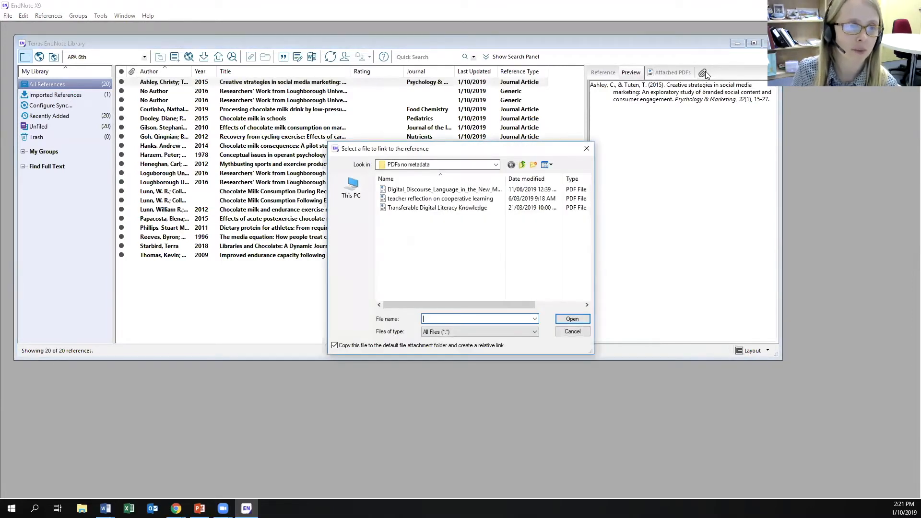
{"action": "left_click", "coordinate": [390, 192]}
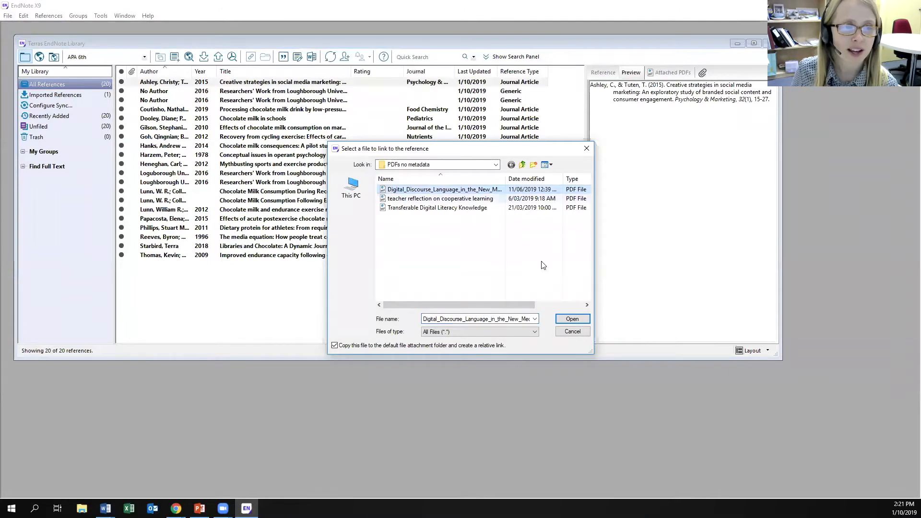
{"action": "left_click", "coordinate": [572, 319]}
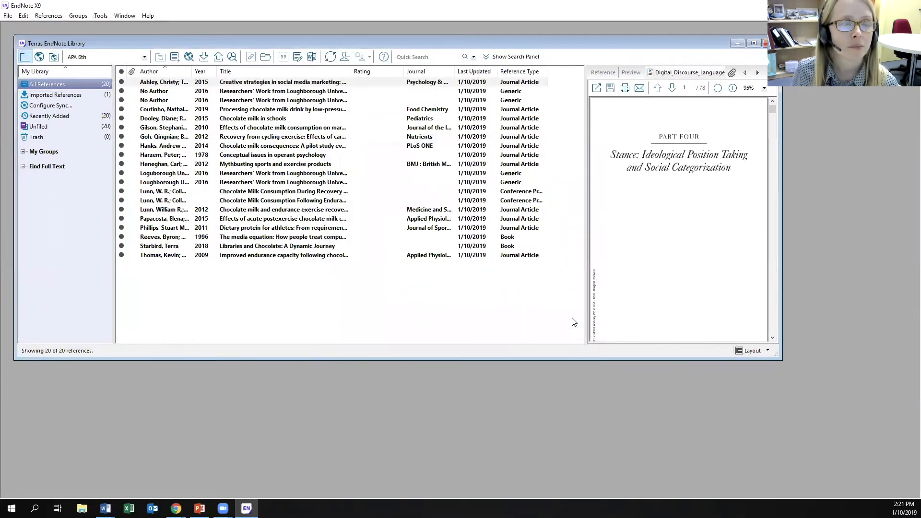
Step: View the reference's details and open its attached PDF in a separate window
{"action": "left_click", "coordinate": [614, 73]}
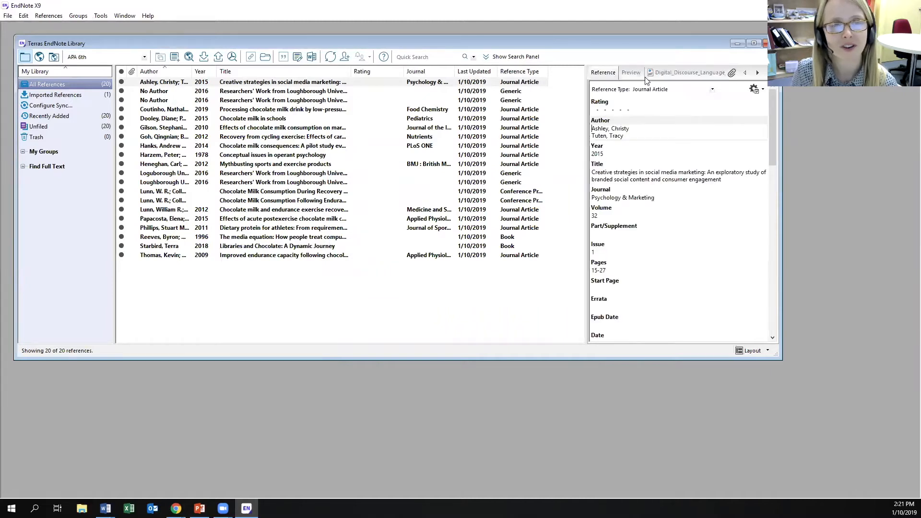
{"action": "left_click", "coordinate": [670, 75]}
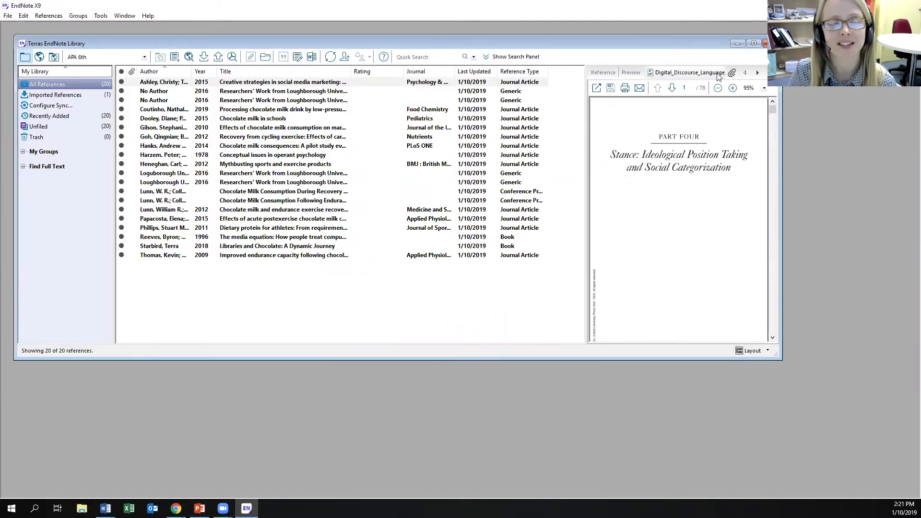
{"action": "left_click", "coordinate": [596, 88]}
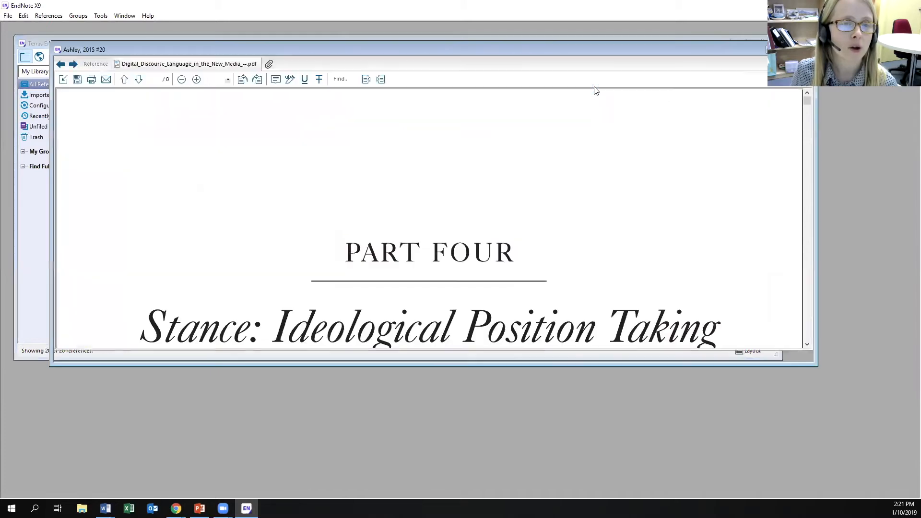
Step: Maximize the attached PDF's window and look through the document's first pages
{"action": "left_click_drag", "start_coordinate": [806, 100], "coordinate": [807, 106]}
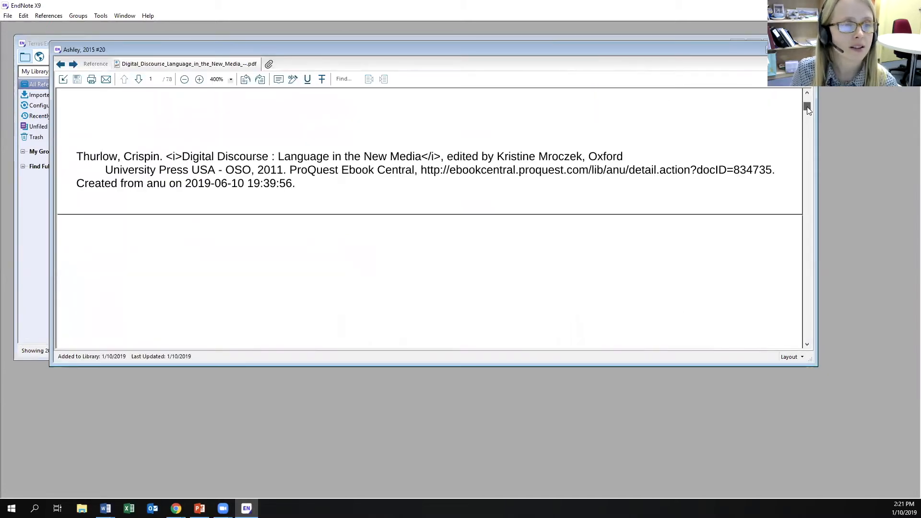
{"action": "left_click", "coordinate": [790, 49]}
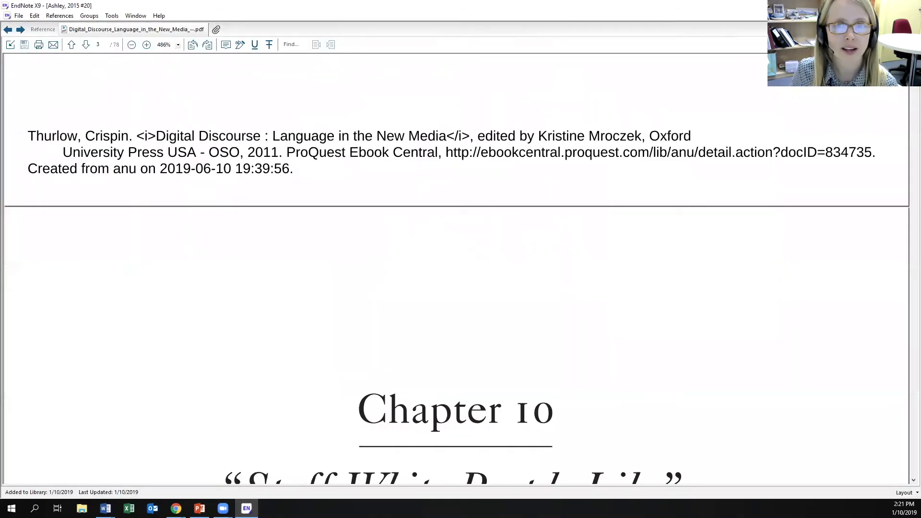
{"action": "scroll", "coordinate": [456, 268], "scroll_direction": "down", "scroll_amount": 10}
{"action": "scroll", "coordinate": [456, 268], "scroll_direction": "up", "scroll_amount": 10}
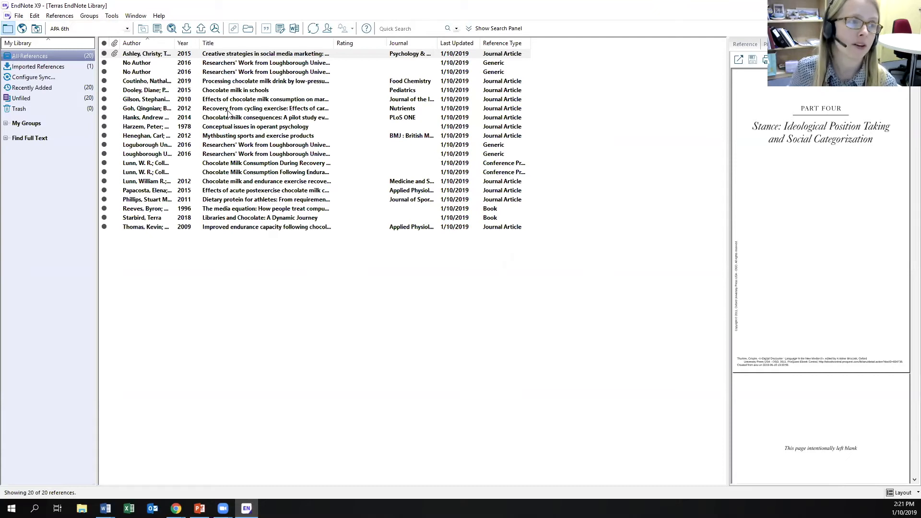
Step: Find full text for the seven consecutive references from Processing chocolate milk drink through Mythbusting sports and exercise products, allowing the login page's scripts to run
{"action": "left_click", "coordinate": [225, 83]}
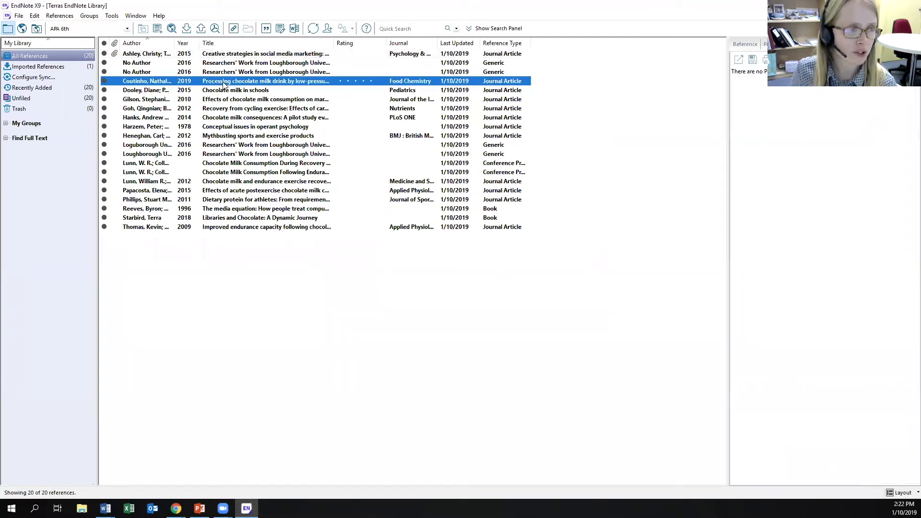
{"action": "left_click", "coordinate": [232, 138], "text": "shift"}
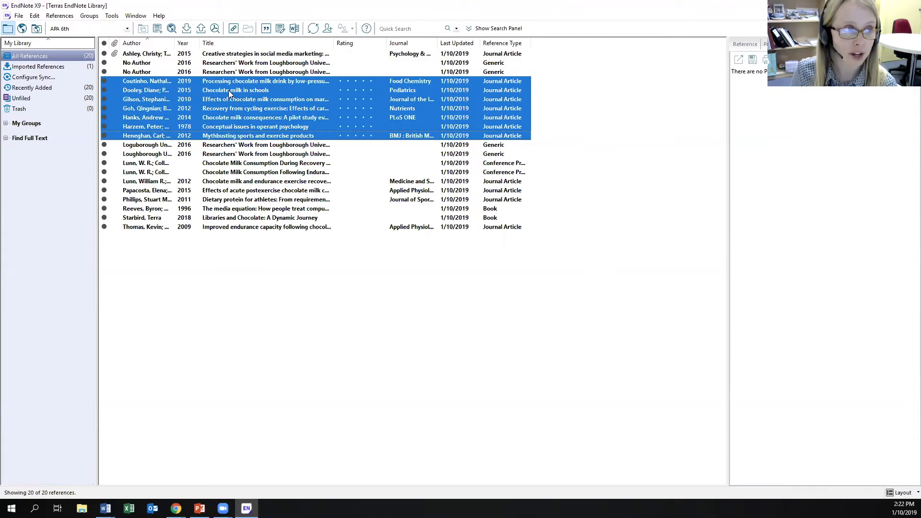
{"action": "left_click", "coordinate": [58, 18]}
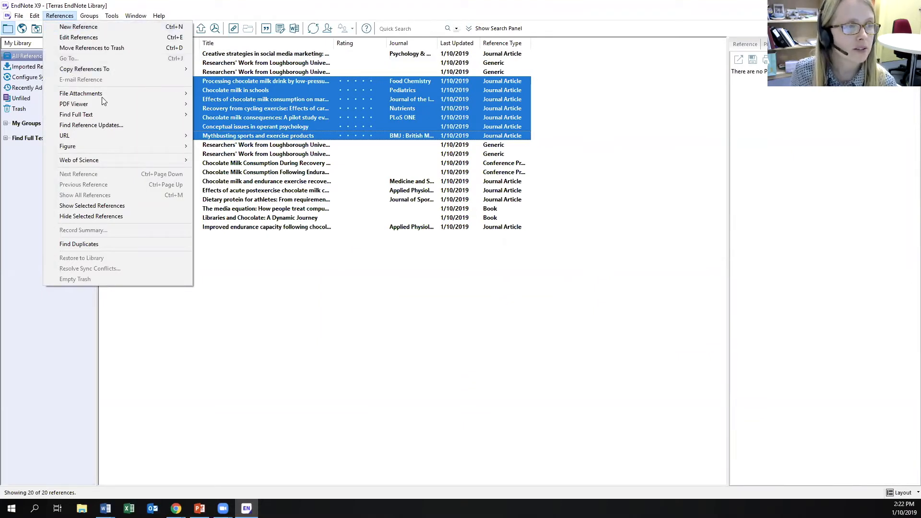
{"action": "mouse_move", "coordinate": [114, 117]}
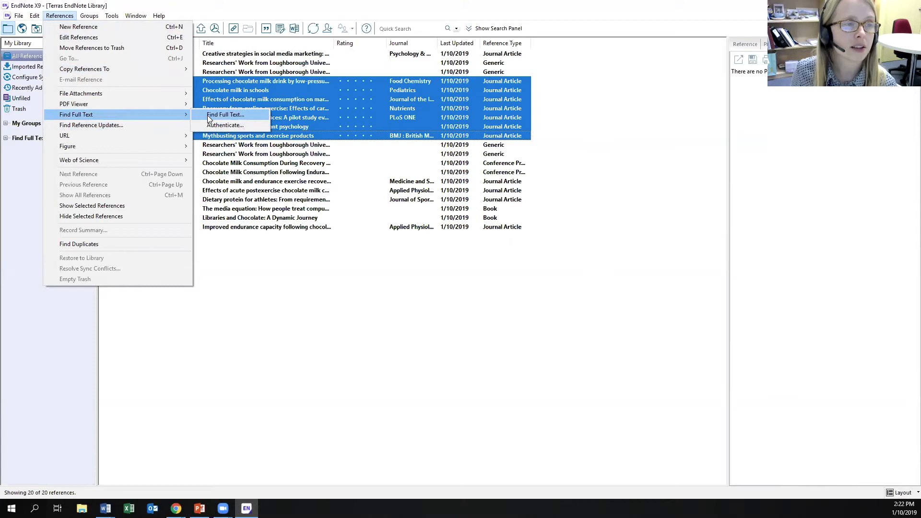
{"action": "left_click", "coordinate": [226, 115]}
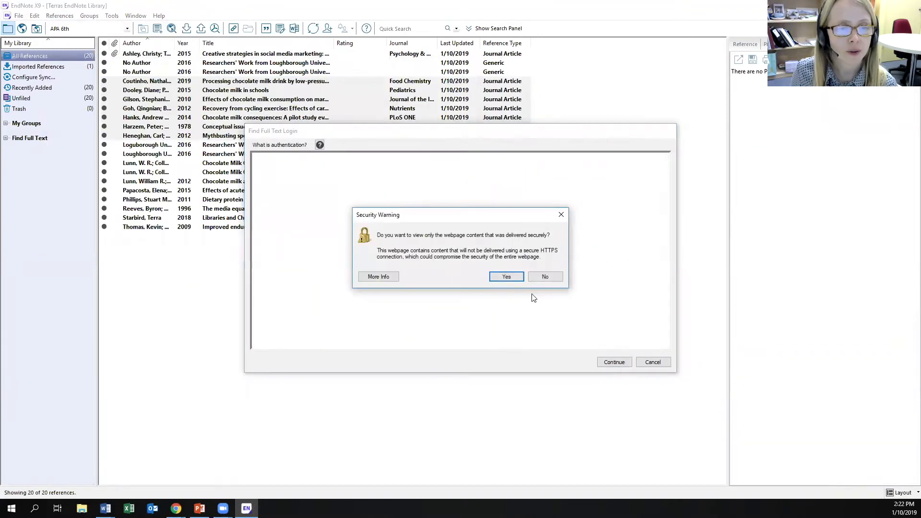
{"action": "left_click", "coordinate": [504, 279]}
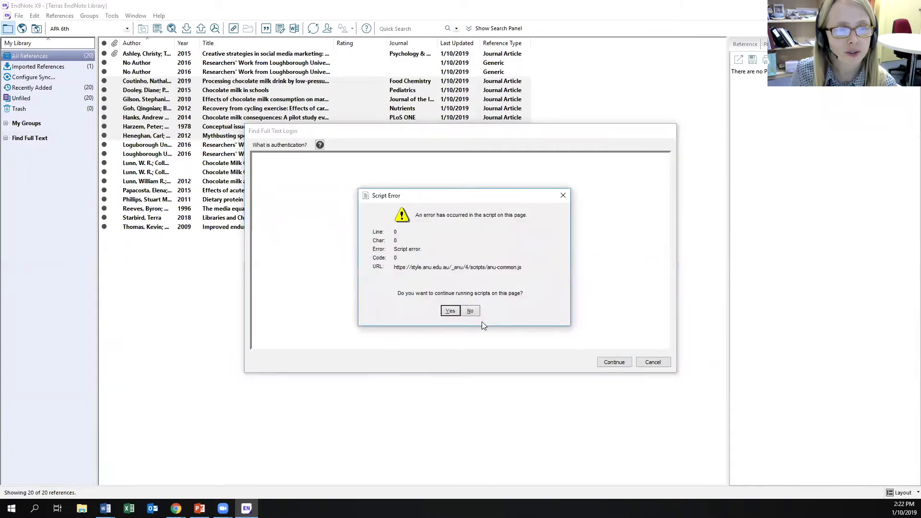
{"action": "left_click", "coordinate": [452, 309]}
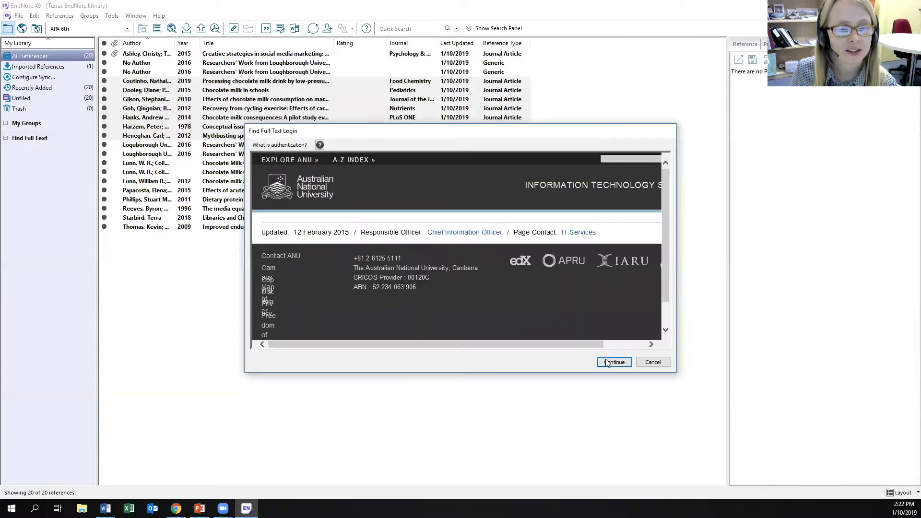
{"action": "left_click", "coordinate": [618, 363]}
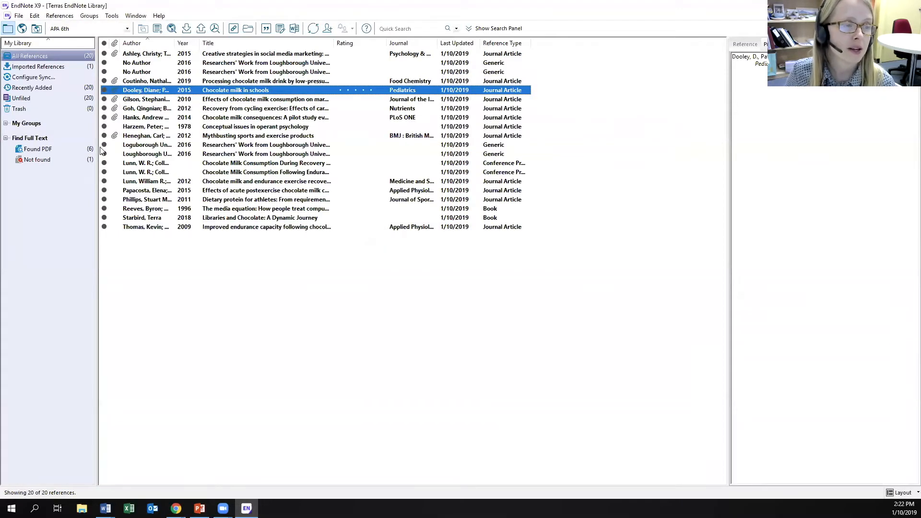
Step: Open the PDF attached to the Recovery from cycling exercise reference in its own window and read its abstract
{"action": "left_click", "coordinate": [138, 100]}
{"action": "left_click", "coordinate": [140, 109]}
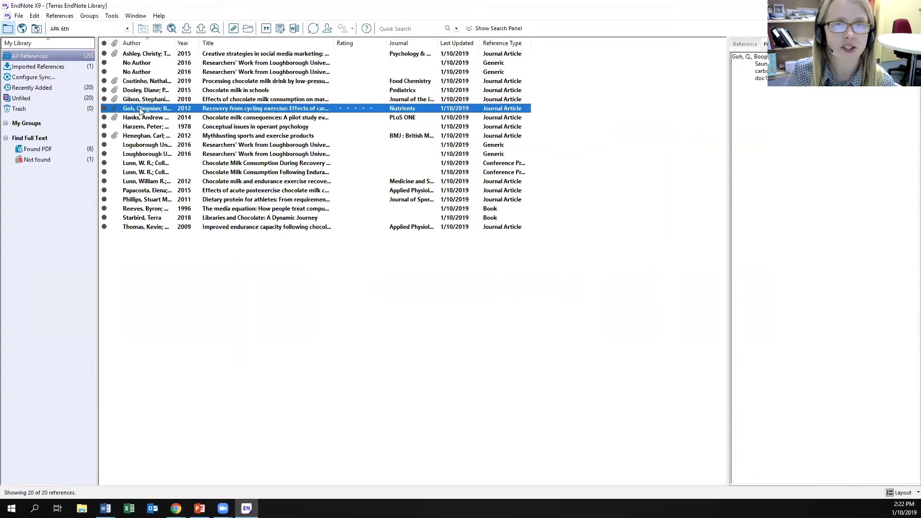
{"action": "left_click", "coordinate": [808, 44]}
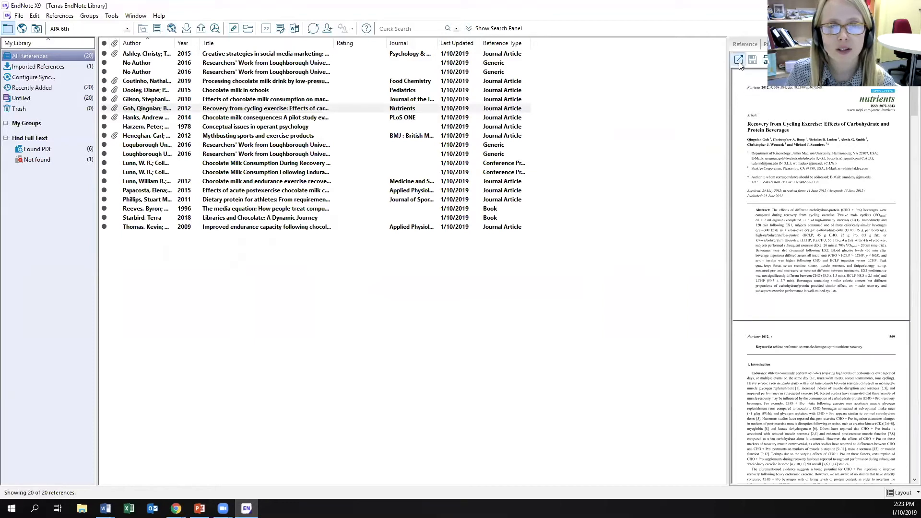
{"action": "left_click", "coordinate": [739, 60]}
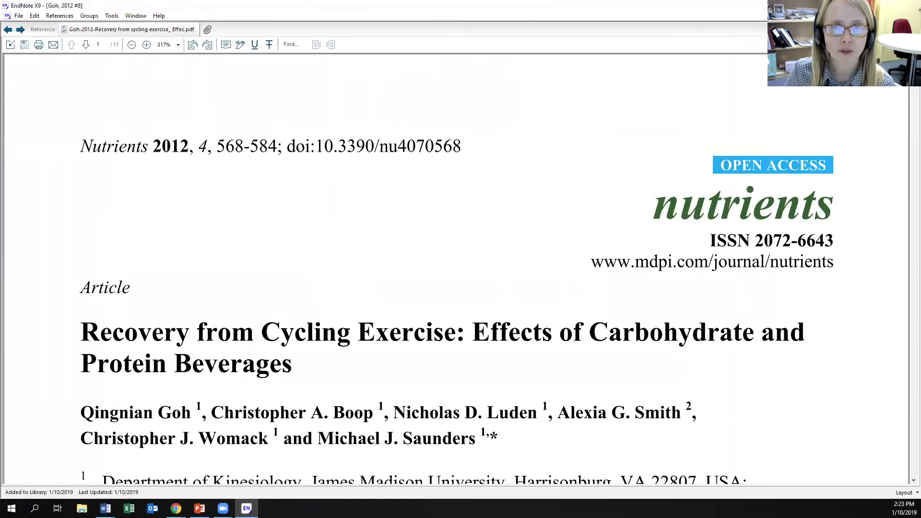
{"action": "scroll", "coordinate": [456, 269], "scroll_direction": "down", "scroll_amount": 15}
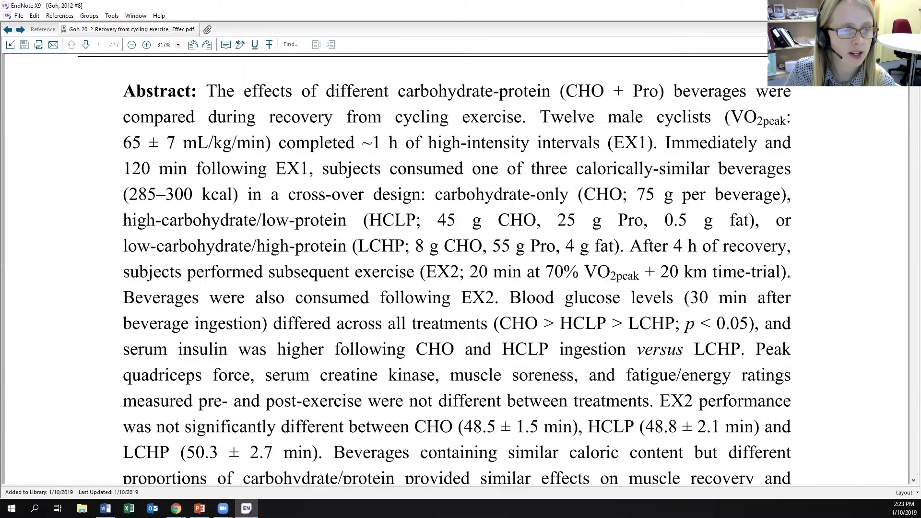
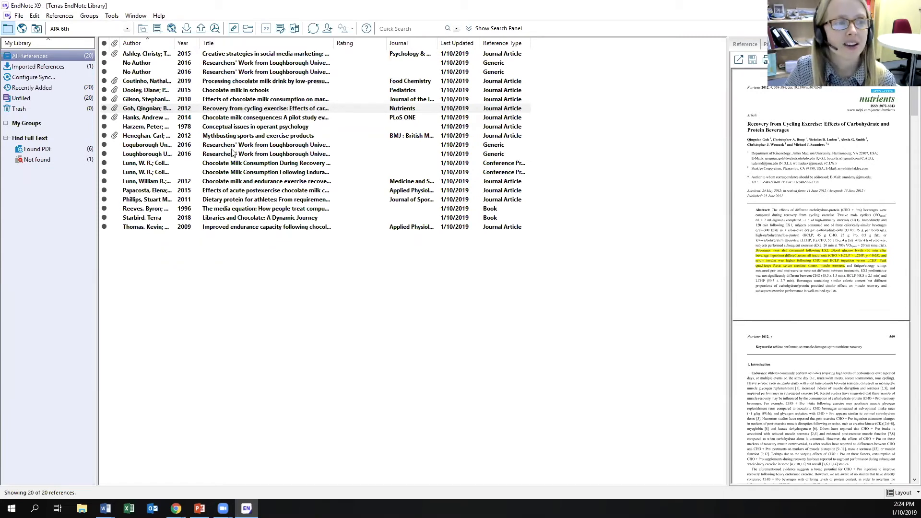
Step: Preview the attached PDFs of several chocolate milk references, then check the details and citation of Effects of chocolate milk consumption
{"action": "left_click", "coordinate": [245, 118]}
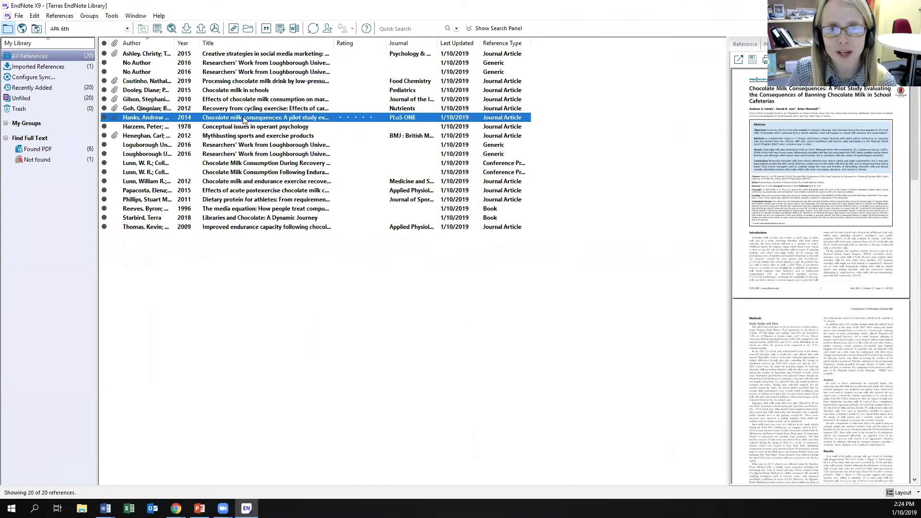
{"action": "left_click", "coordinate": [243, 110]}
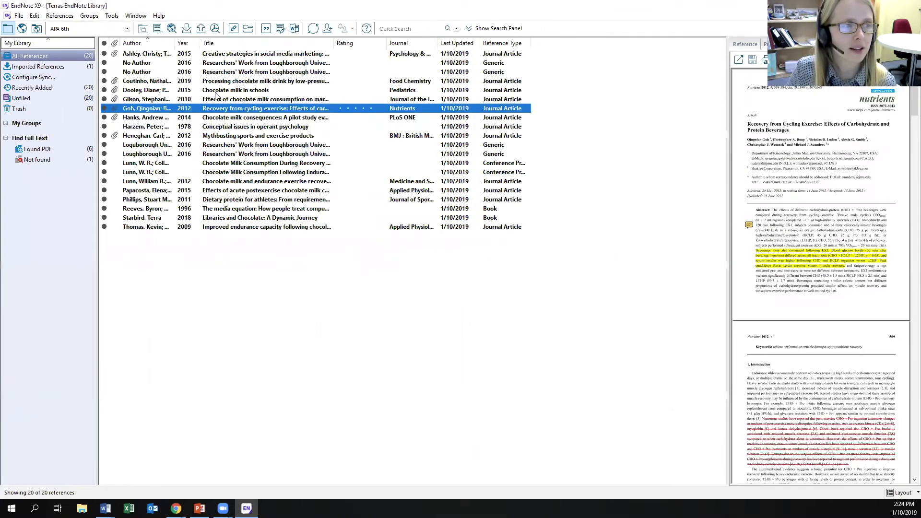
{"action": "left_click", "coordinate": [145, 83]}
{"action": "left_click", "coordinate": [146, 91]}
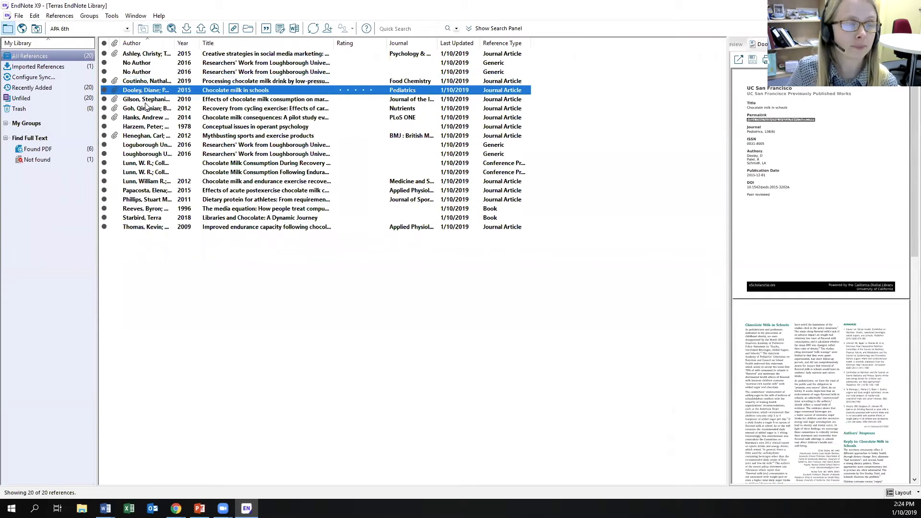
{"action": "left_click", "coordinate": [145, 102]}
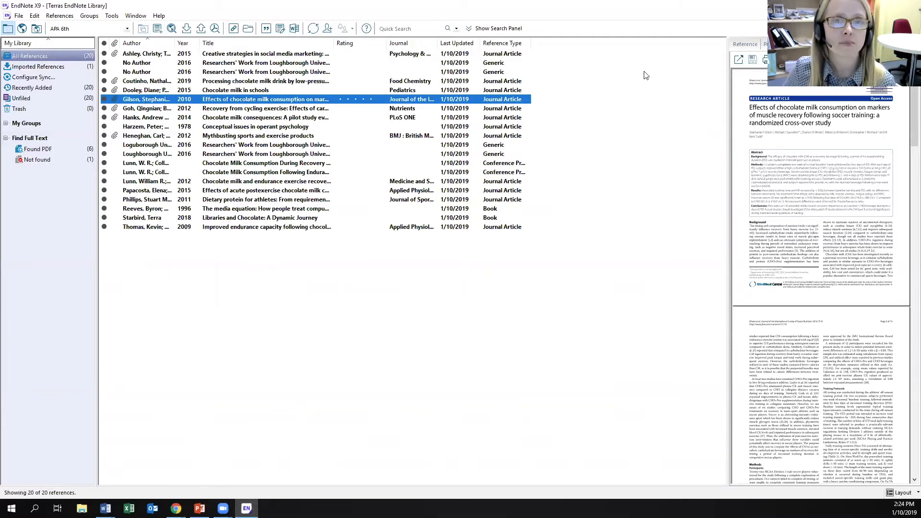
{"action": "left_click", "coordinate": [745, 45]}
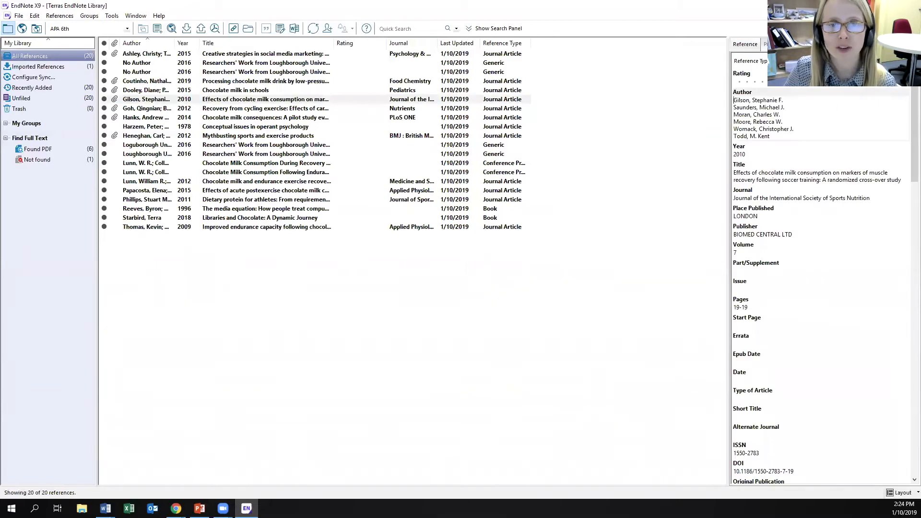
{"action": "left_click", "coordinate": [774, 44]}
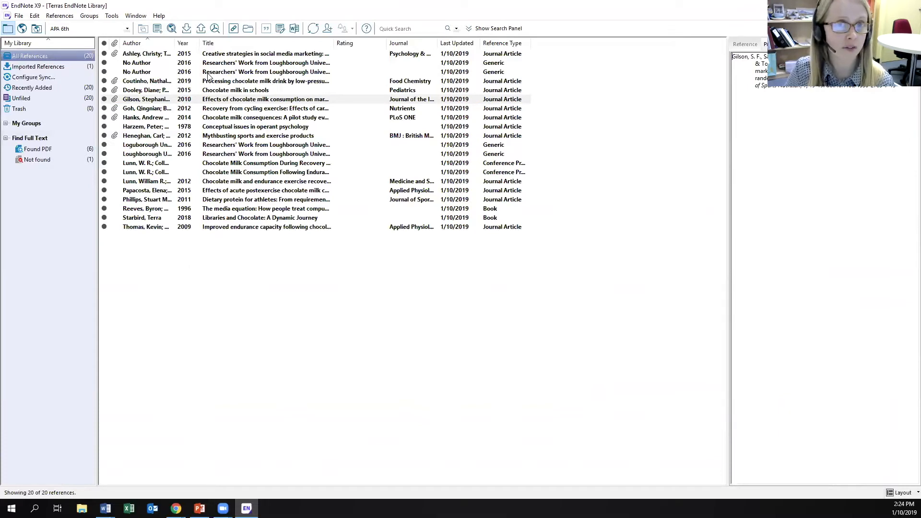
Step: Import the file teacher reflection on cooperative learning from the desktop's PDFs no metadata folder, using the PDF import option
{"action": "left_click", "coordinate": [168, 81]}
{"action": "left_click", "coordinate": [20, 16]}
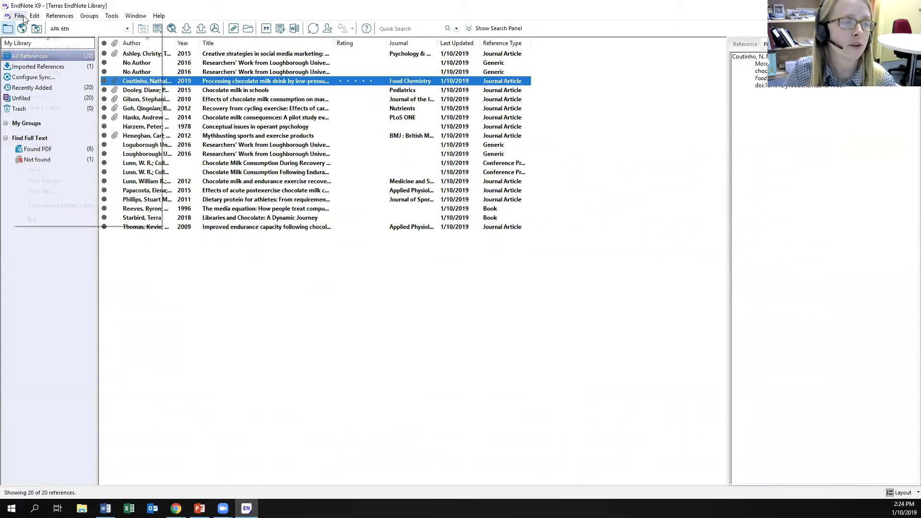
{"action": "mouse_move", "coordinate": [51, 154]}
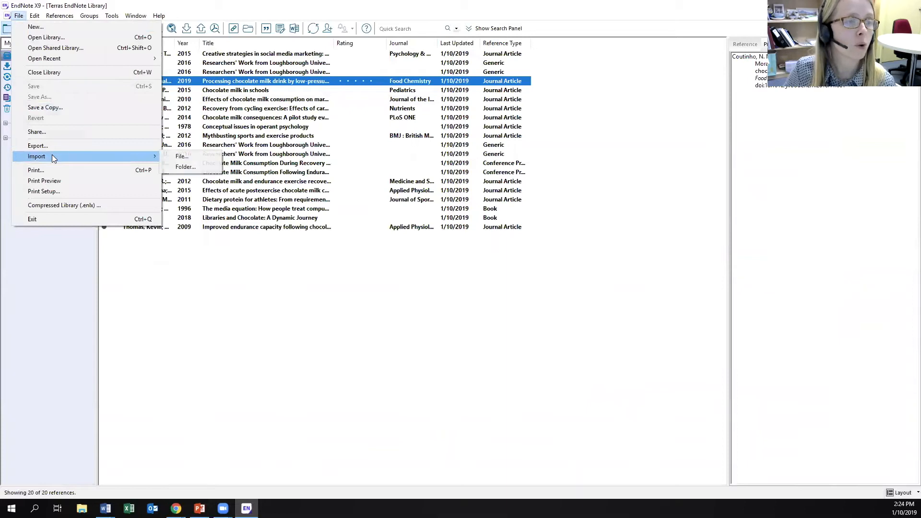
{"action": "left_click", "coordinate": [182, 157]}
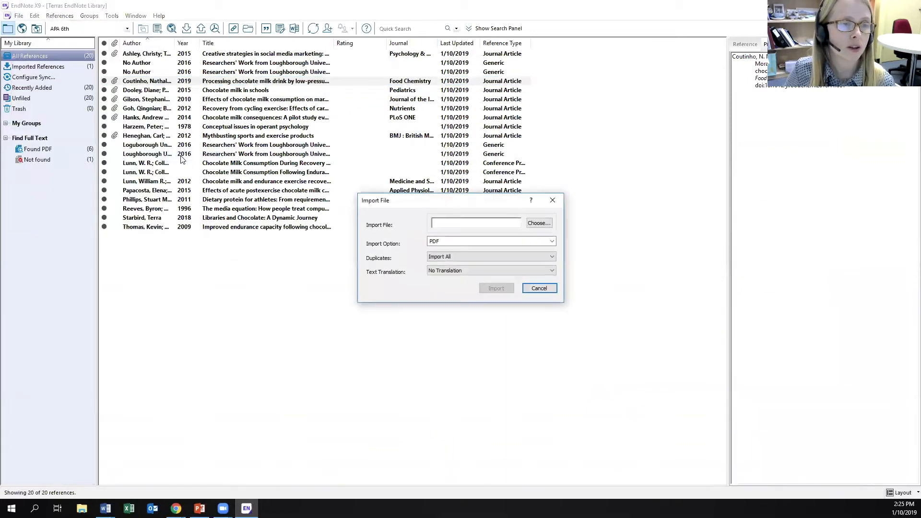
{"action": "left_click", "coordinate": [550, 224]}
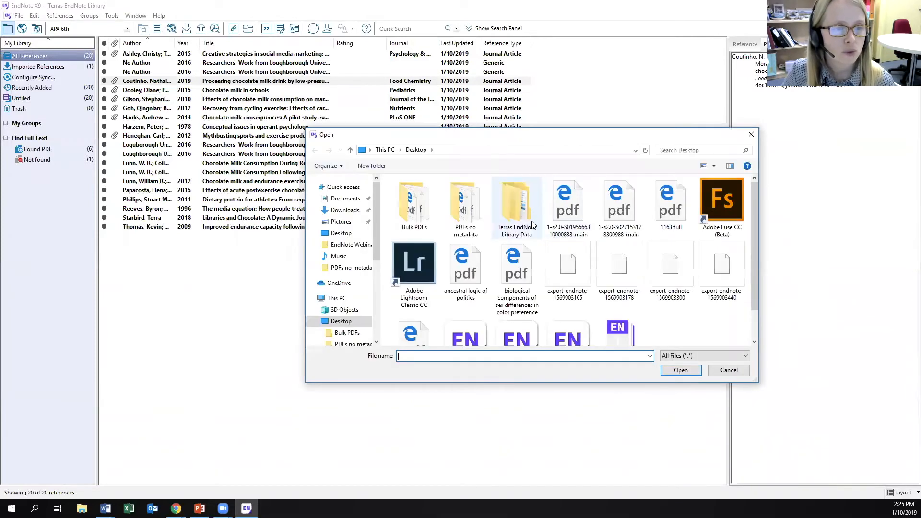
{"action": "double_click", "coordinate": [473, 215]}
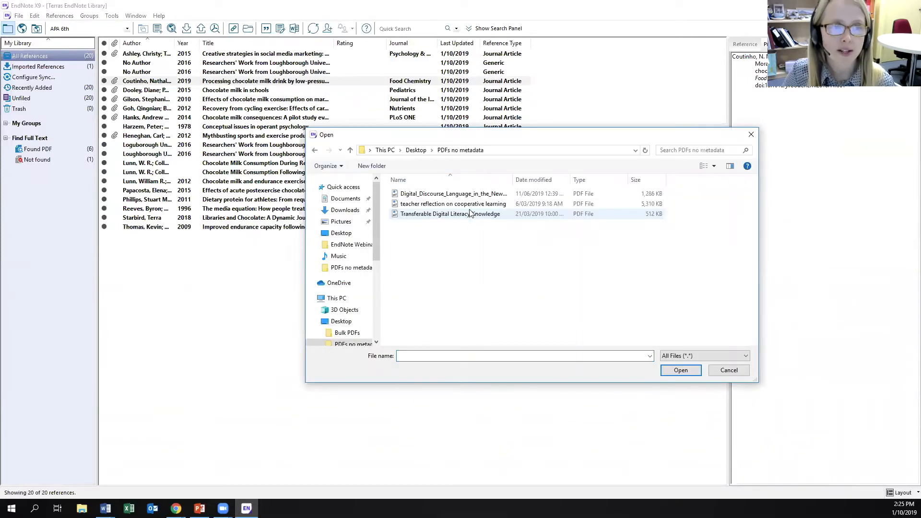
{"action": "left_click", "coordinate": [469, 205]}
{"action": "left_click", "coordinate": [683, 371]}
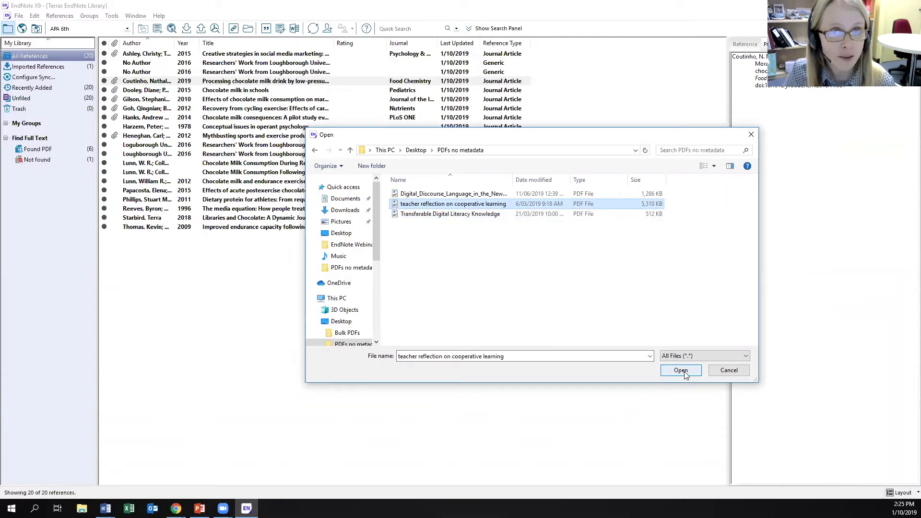
{"action": "left_click", "coordinate": [683, 370]}
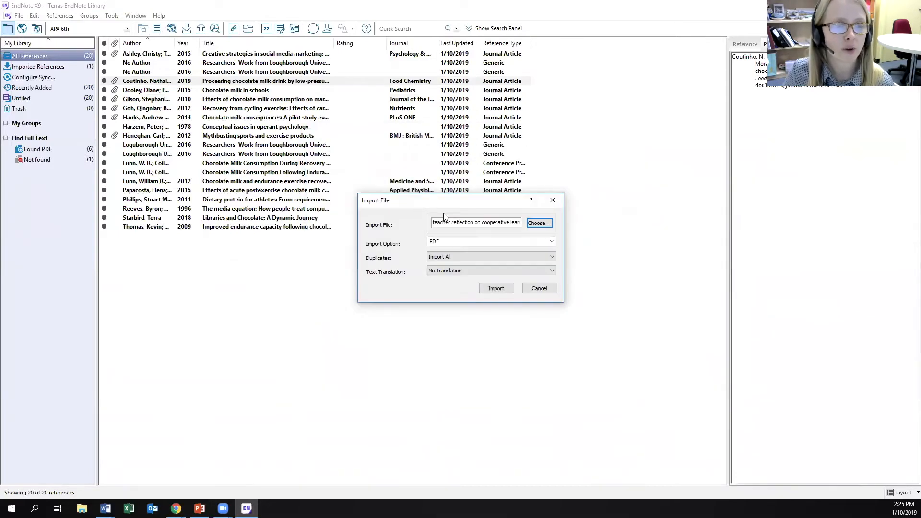
{"action": "left_click", "coordinate": [479, 241]}
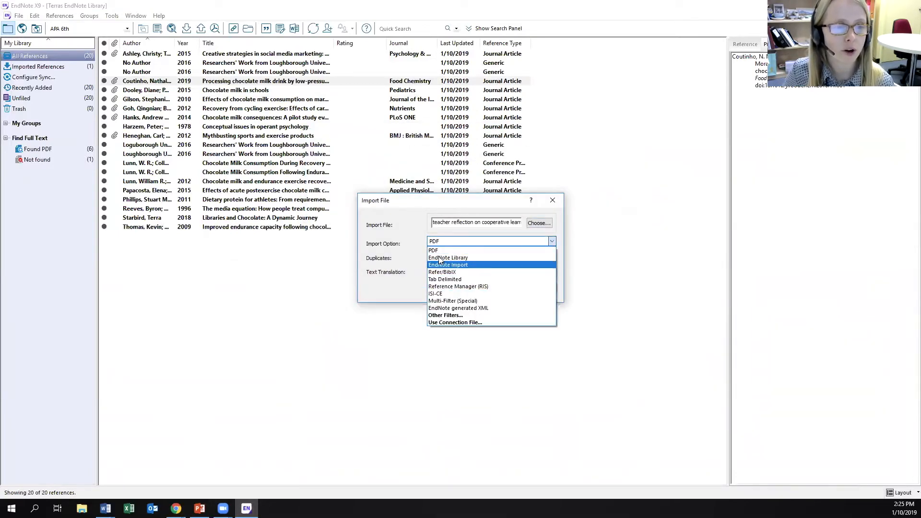
{"action": "left_click", "coordinate": [433, 250]}
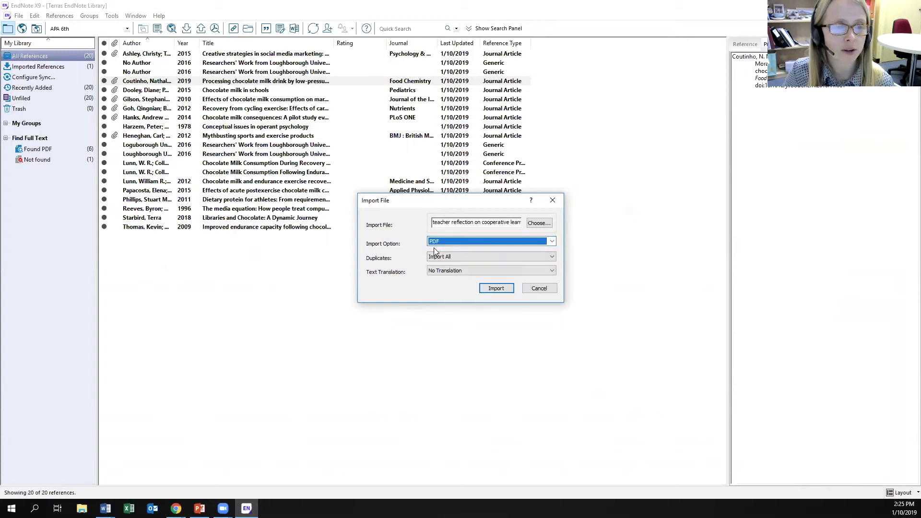
{"action": "left_click", "coordinate": [499, 292]}
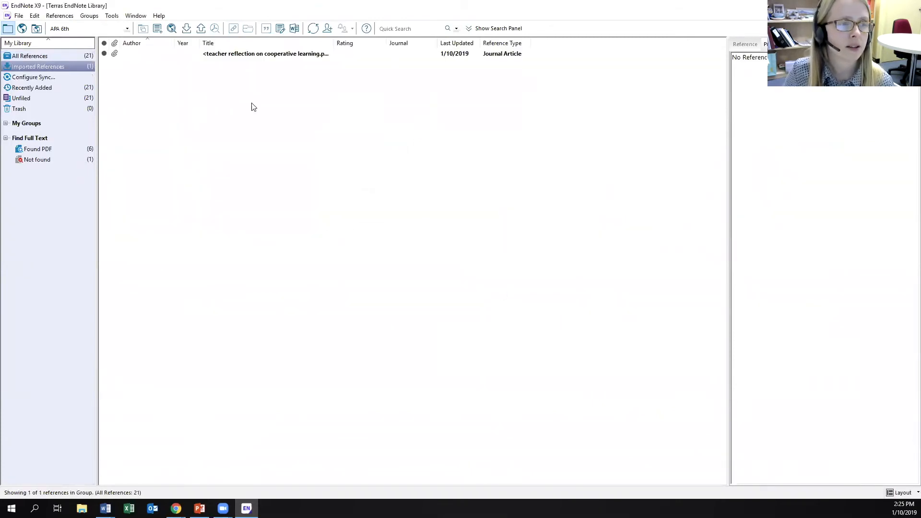
Step: Check the reference fields of the imported teacher reflection on cooperative learning PDF and return to all references
{"action": "left_click", "coordinate": [283, 56]}
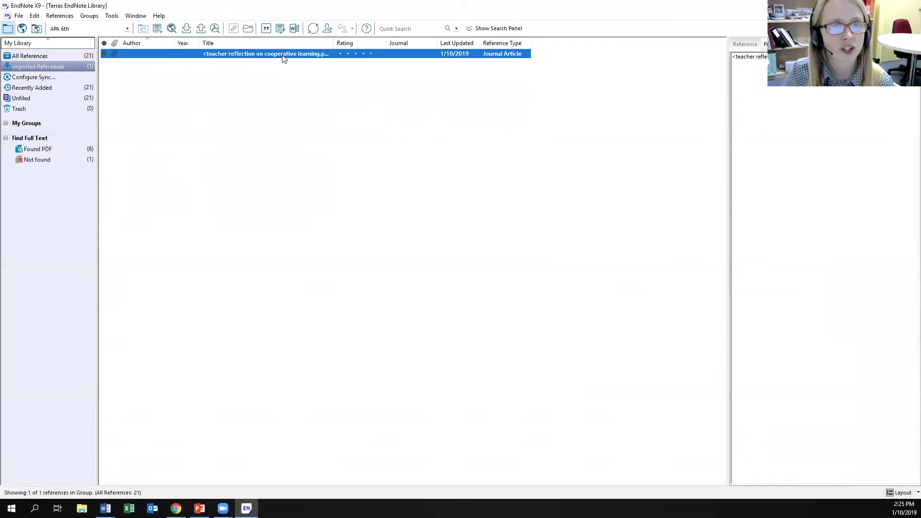
{"action": "left_click", "coordinate": [739, 44]}
{"action": "left_click_drag", "start_coordinate": [909, 122], "coordinate": [908, 84]}
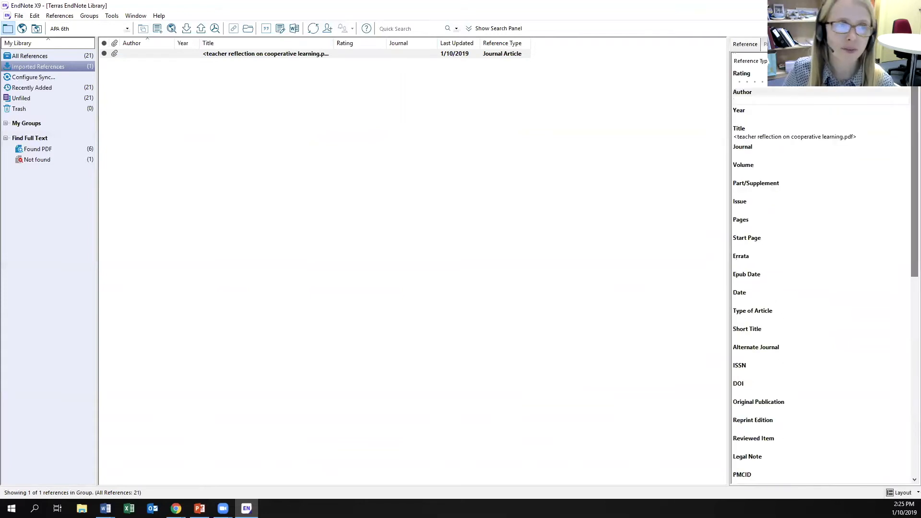
{"action": "left_click", "coordinate": [42, 58]}
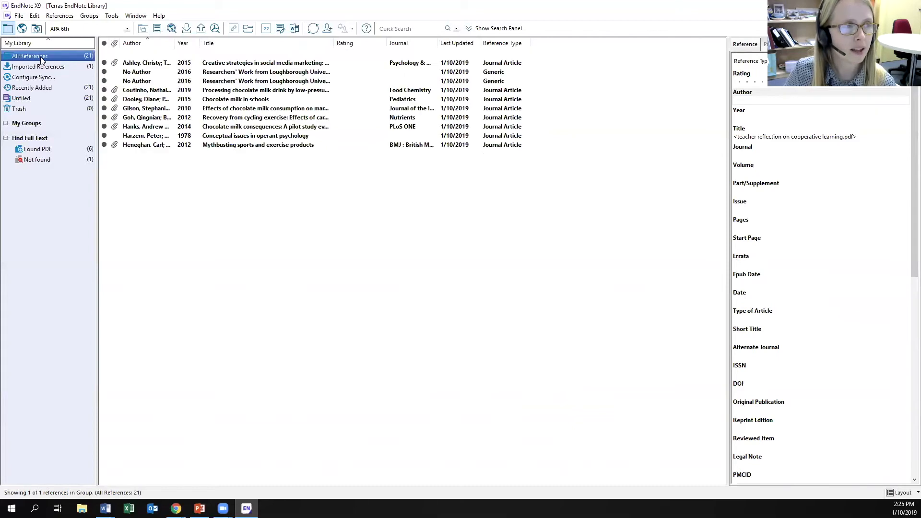
Step: Import the desktop's Bulk PDFs folder with the PDF import option, setting duplicates to Discard Duplicates
{"action": "left_click", "coordinate": [20, 17]}
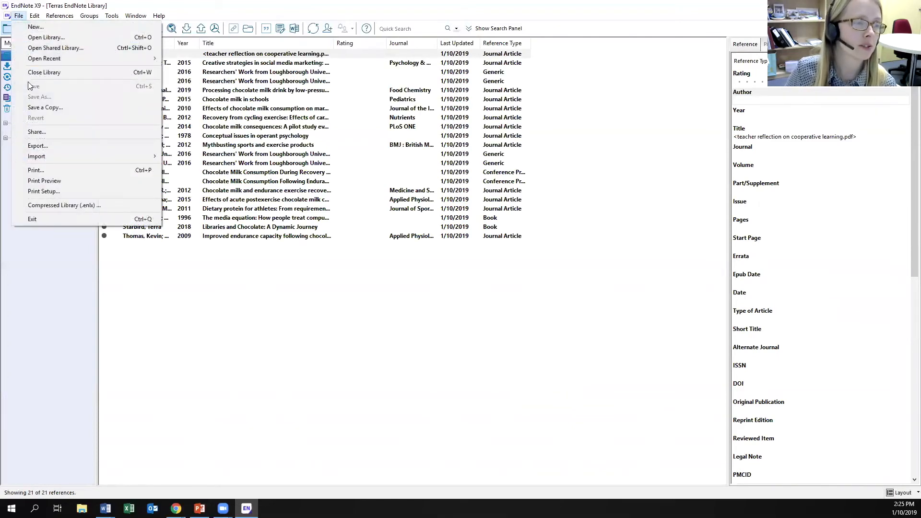
{"action": "mouse_move", "coordinate": [39, 158]}
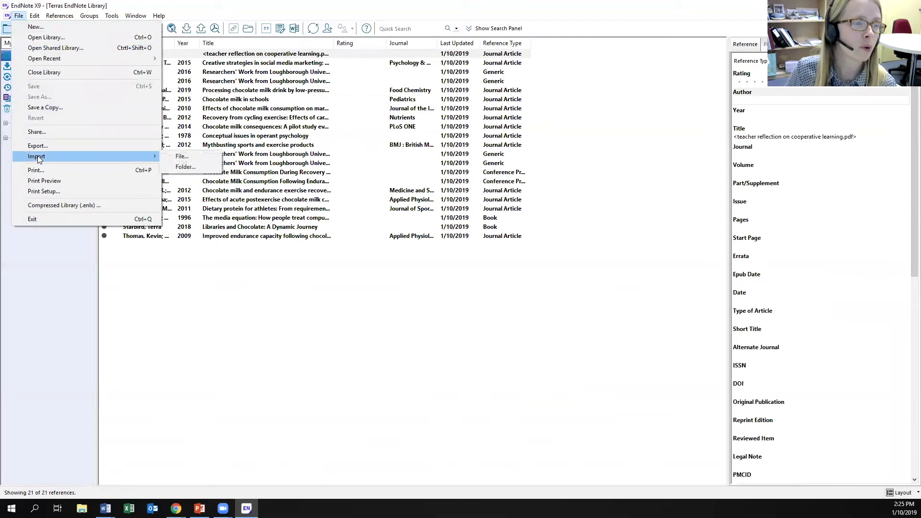
{"action": "left_click", "coordinate": [191, 163]}
{"action": "left_click", "coordinate": [535, 220]}
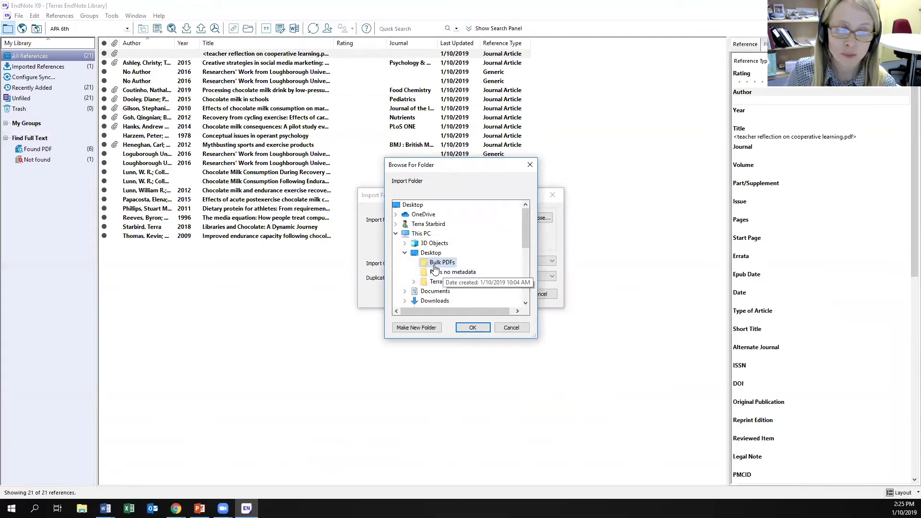
{"action": "left_click", "coordinate": [467, 329]}
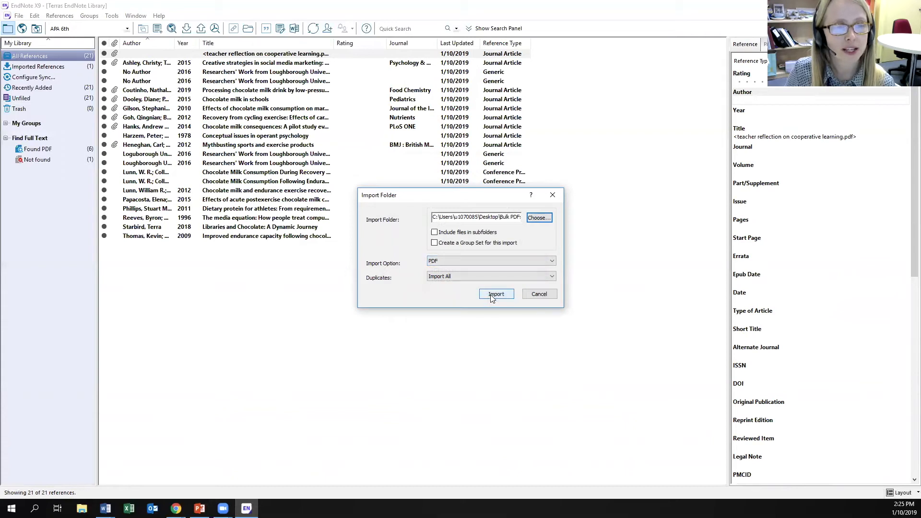
{"action": "left_click", "coordinate": [501, 276]}
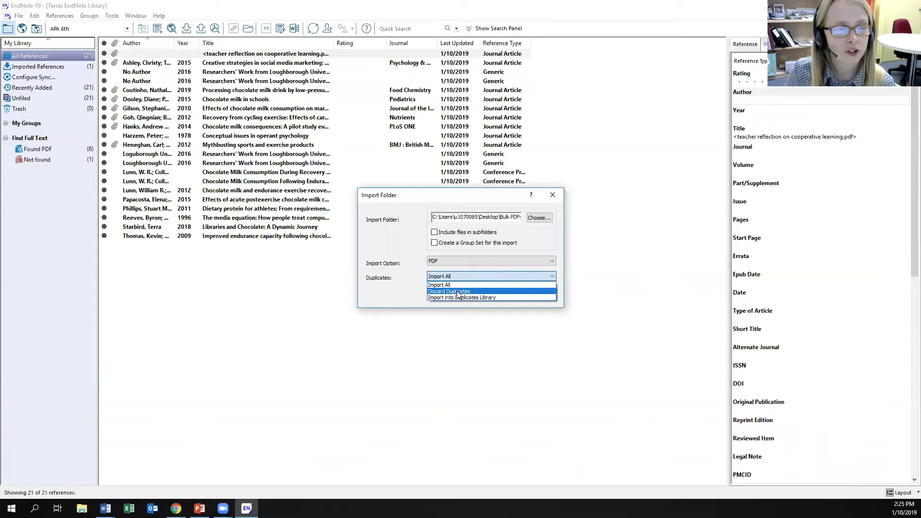
{"action": "left_click", "coordinate": [458, 292]}
{"action": "left_click", "coordinate": [504, 297]}
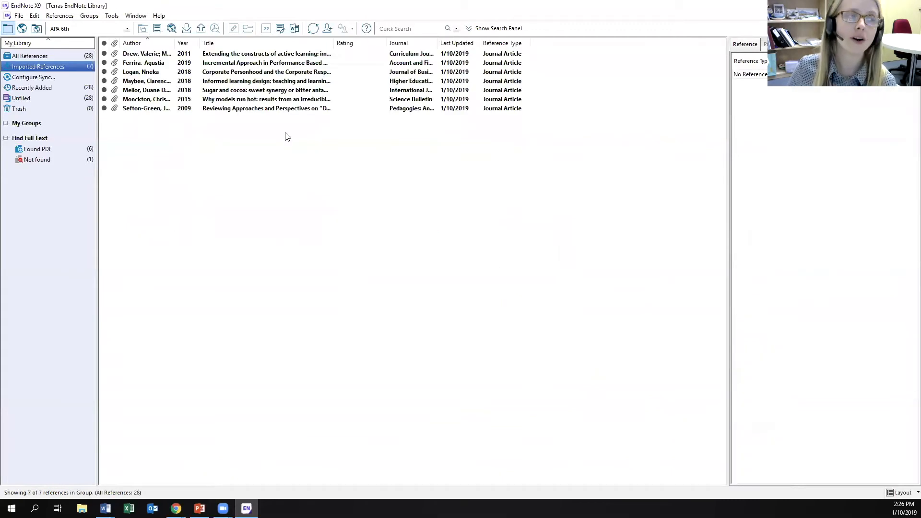
Step: Check the reference fields of the newly imported references, such as Sugar and cocoa and Why models run hot
{"action": "left_click", "coordinate": [289, 56]}
{"action": "left_click", "coordinate": [293, 65]}
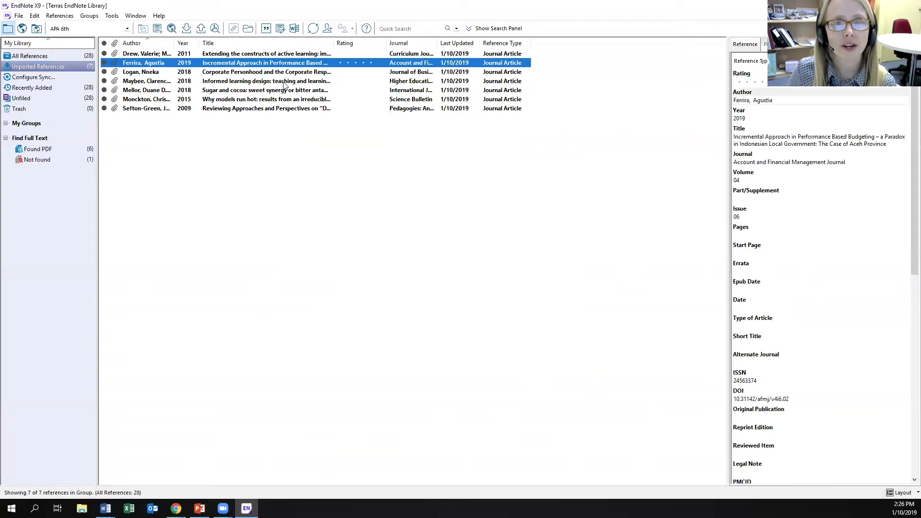
{"action": "left_click", "coordinate": [282, 92]}
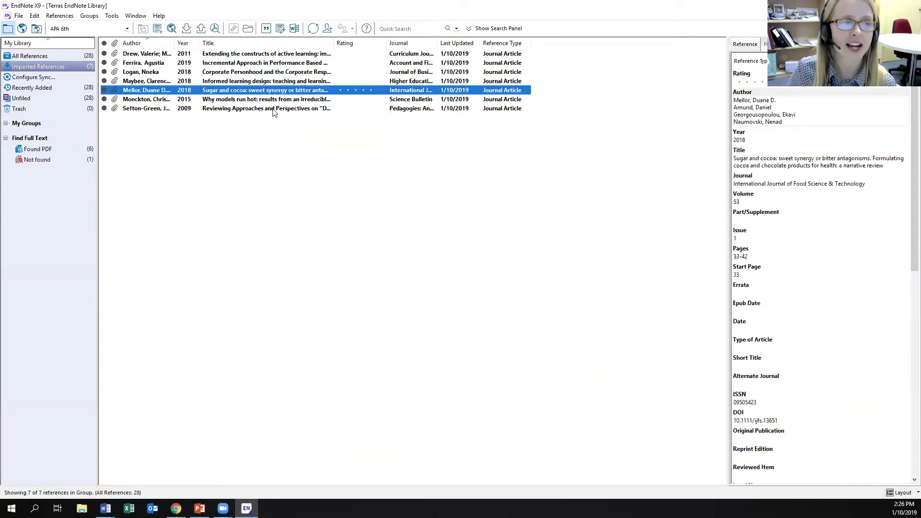
{"action": "left_click", "coordinate": [274, 109]}
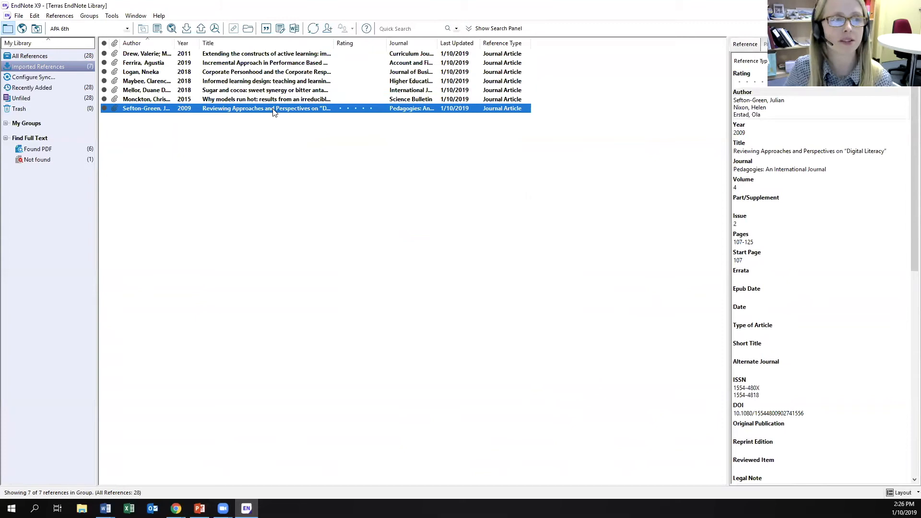
{"action": "left_click", "coordinate": [269, 100]}
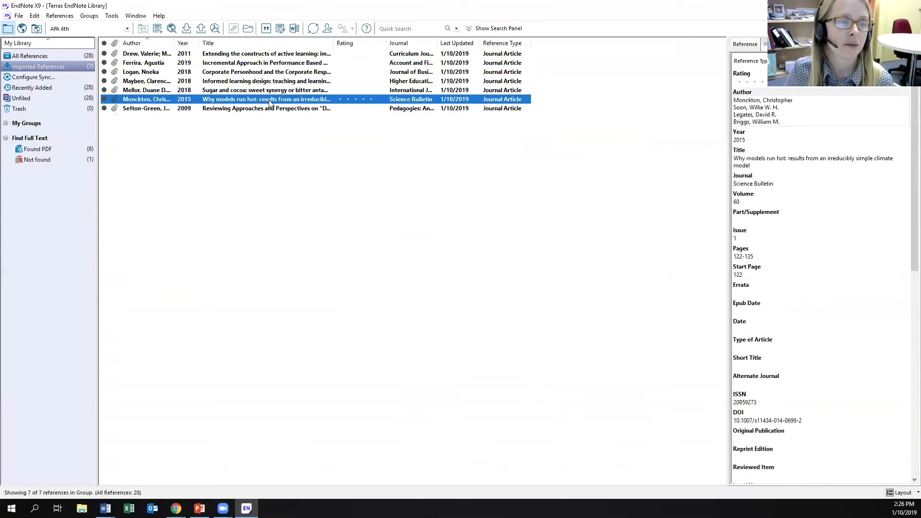
{"action": "left_click", "coordinate": [273, 73]}
{"action": "left_click", "coordinate": [283, 54]}
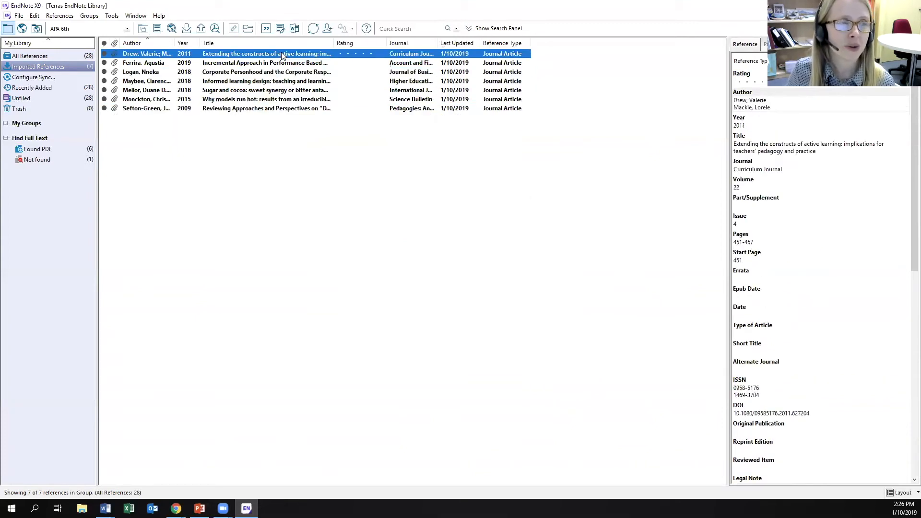
Step: Return to all references and check the details of Extending the constructs of active learning and Informed learning design
{"action": "left_click", "coordinate": [28, 57]}
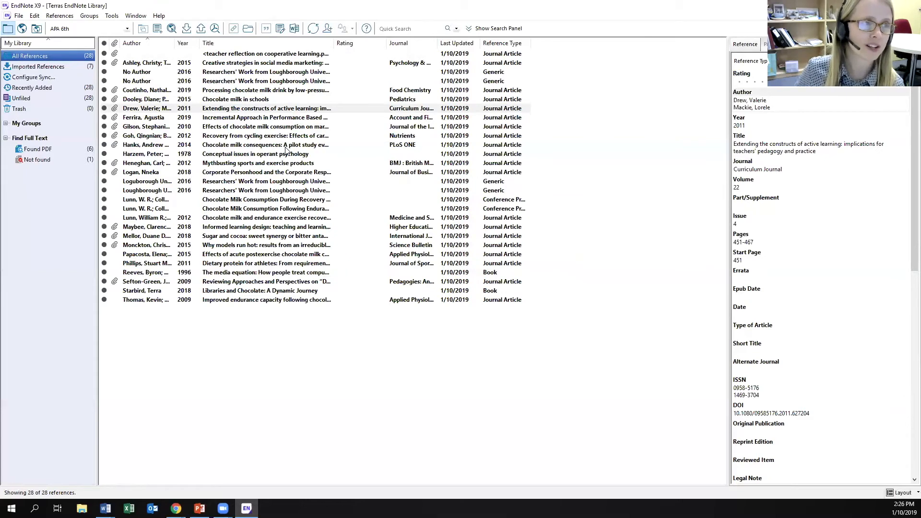
{"action": "left_click", "coordinate": [250, 108]}
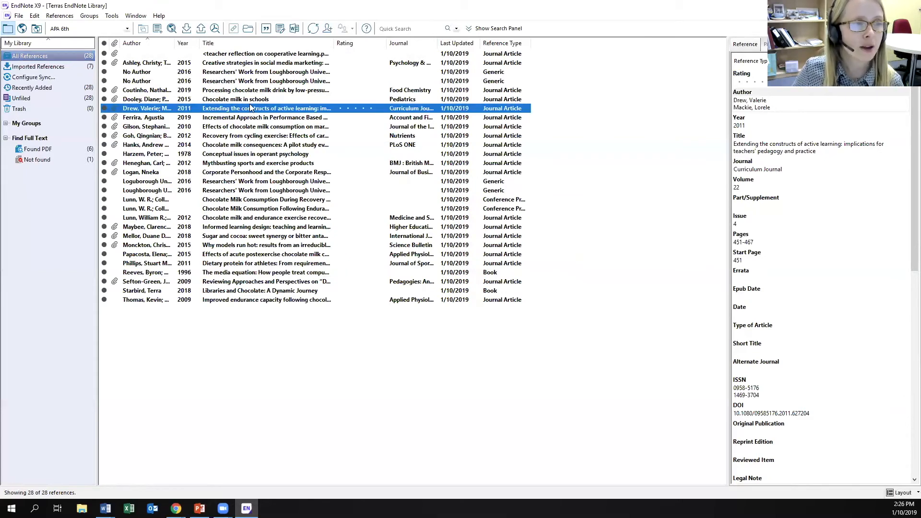
{"action": "left_click", "coordinate": [263, 228]}
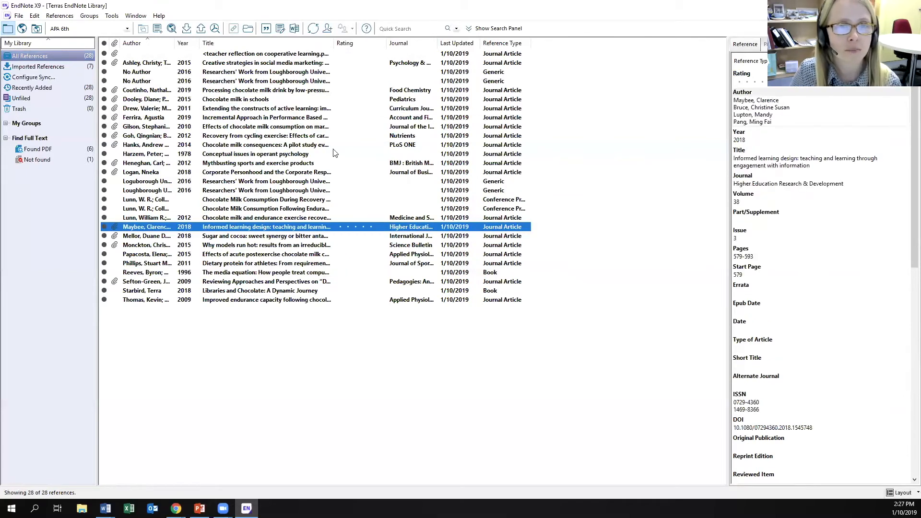
Step: Set the output style to Chicago 17th Footnote and preview the citations of several references, including the first No Author one
{"action": "left_click", "coordinate": [127, 29]}
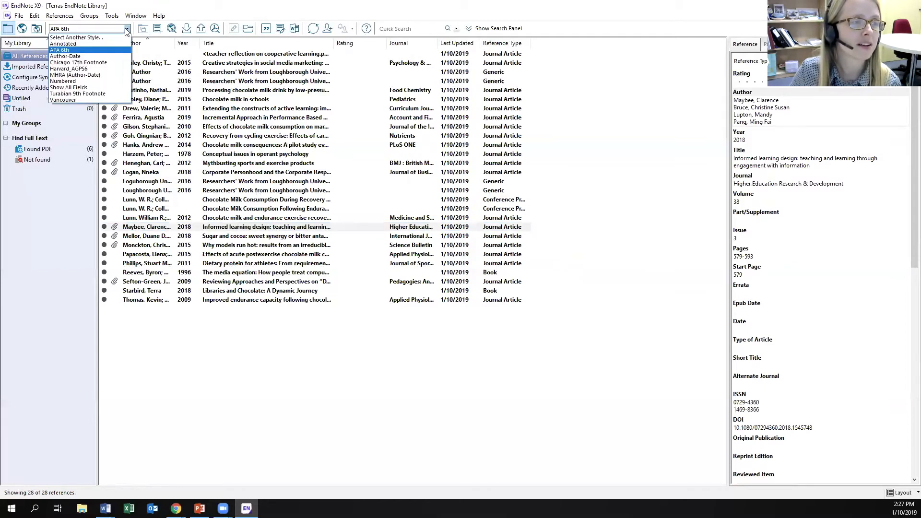
{"action": "left_click", "coordinate": [112, 63]}
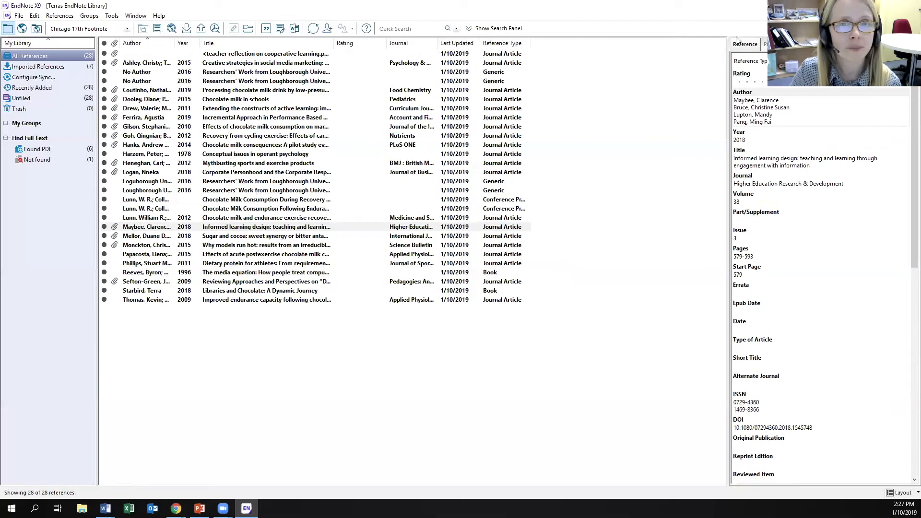
{"action": "left_click", "coordinate": [766, 44]}
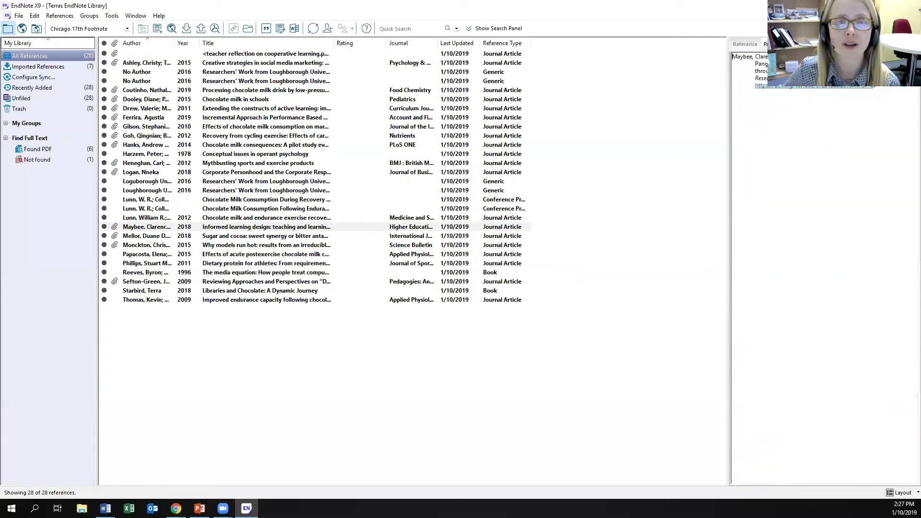
{"action": "left_click", "coordinate": [322, 109]}
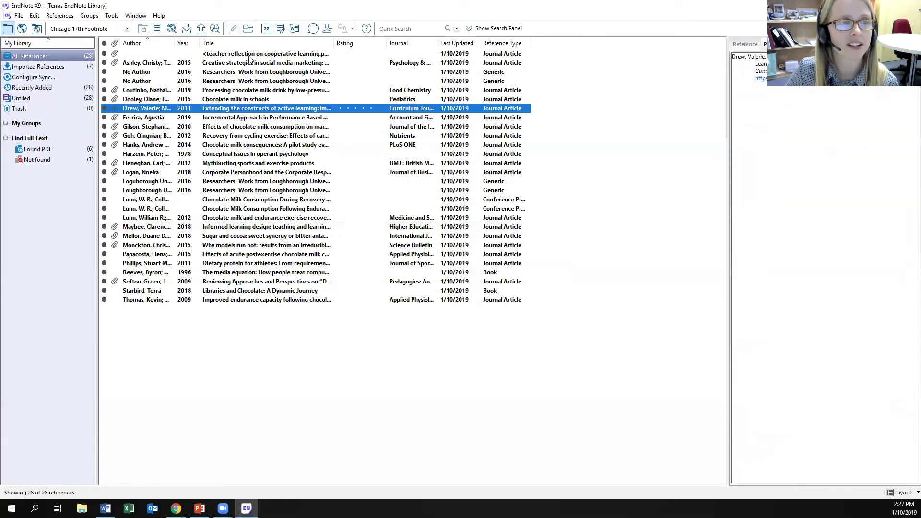
{"action": "left_click", "coordinate": [249, 56]}
{"action": "left_click", "coordinate": [255, 63]}
{"action": "left_click", "coordinate": [255, 72]}
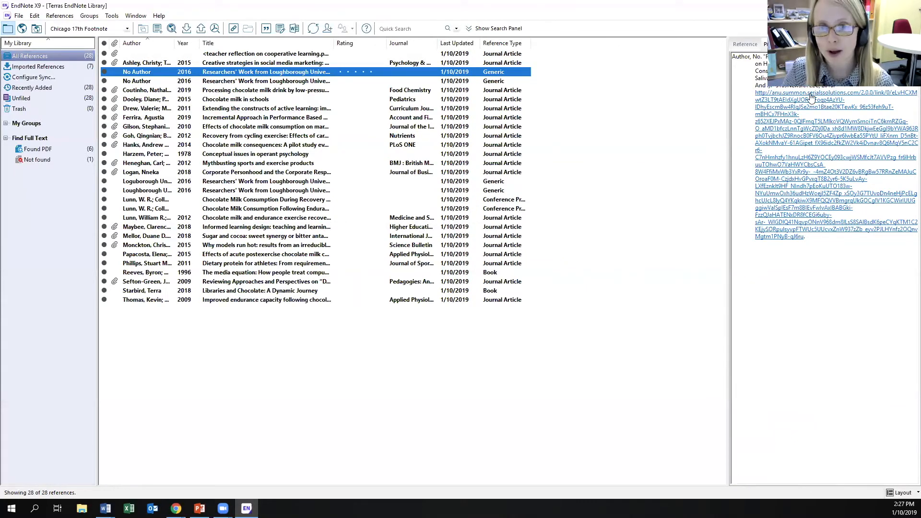
Step: Move the long link of the first No Author reference from its URL field to its Research Notes field
{"action": "left_click", "coordinate": [754, 44]}
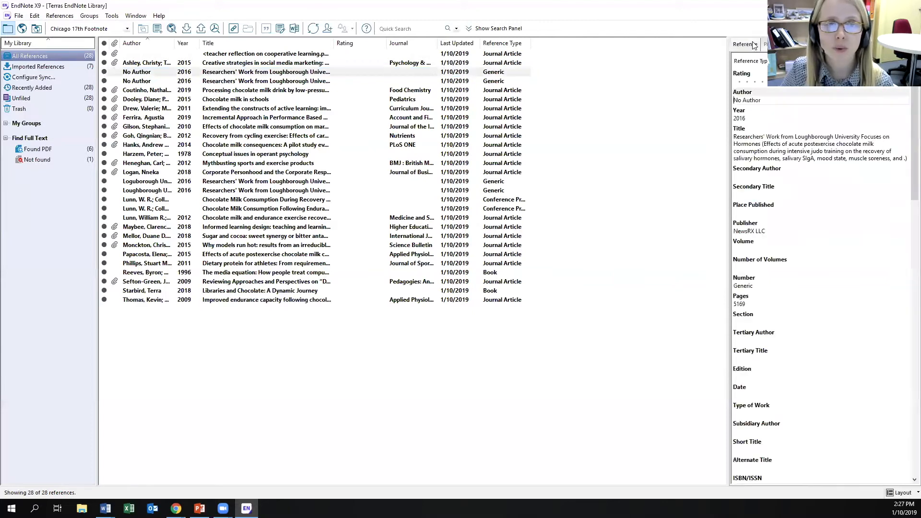
{"action": "left_click_drag", "start_coordinate": [909, 163], "coordinate": [907, 340]}
{"action": "scroll", "coordinate": [906, 390], "scroll_direction": "down", "scroll_amount": 3}
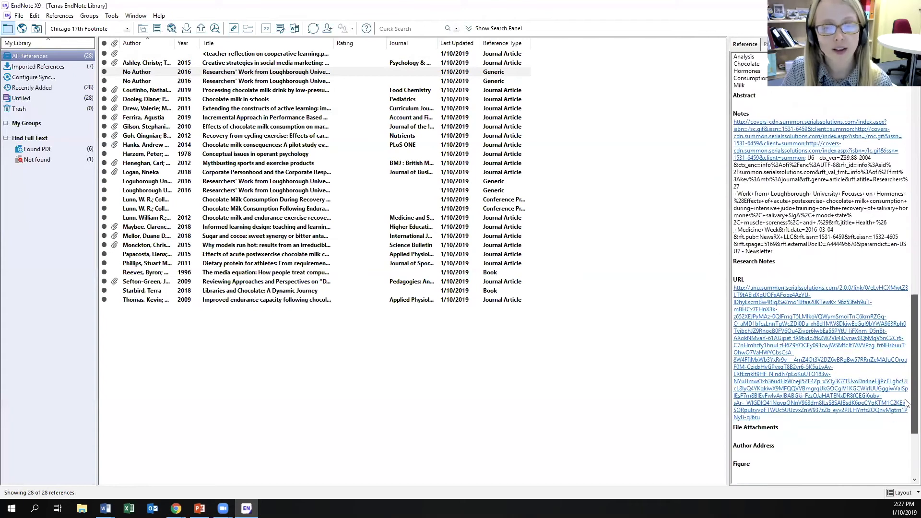
{"action": "left_click_drag", "start_coordinate": [763, 415], "coordinate": [736, 279]}
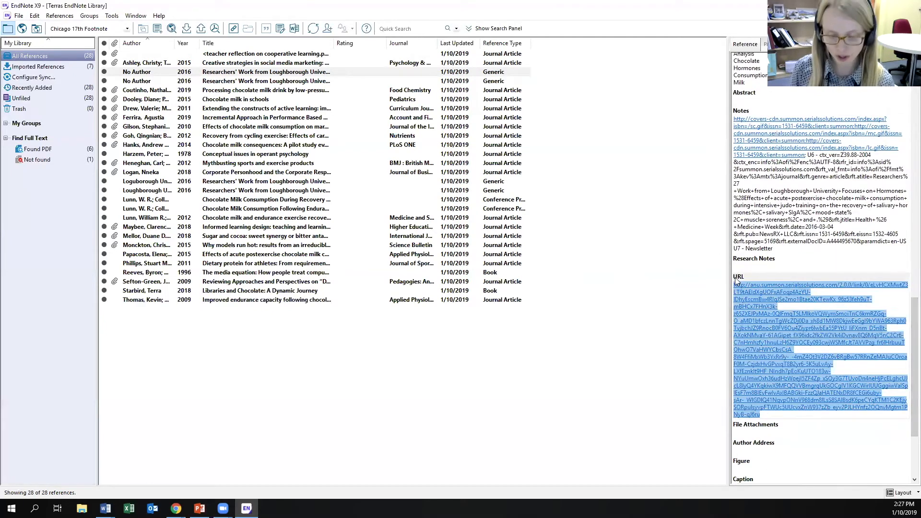
{"action": "key", "text": "Delete"}
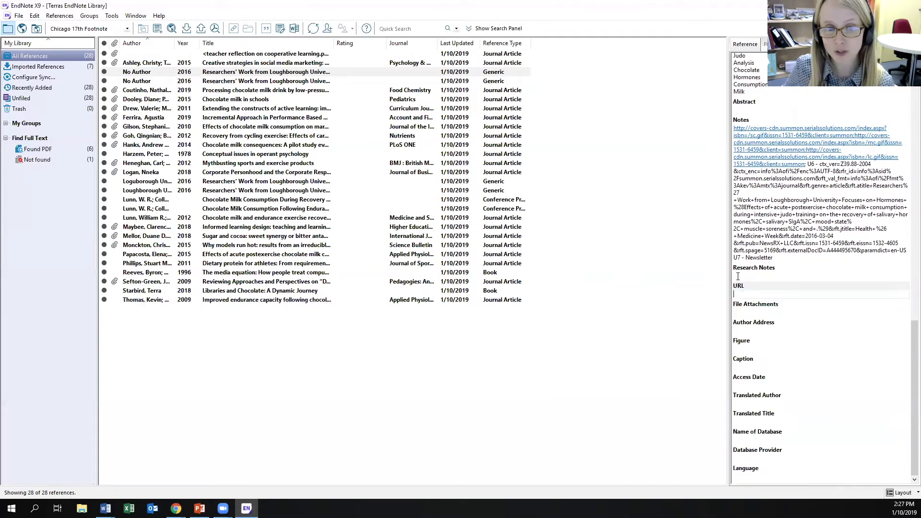
{"action": "left_click", "coordinate": [738, 277]}
{"action": "key", "text": "ctrl+v"}
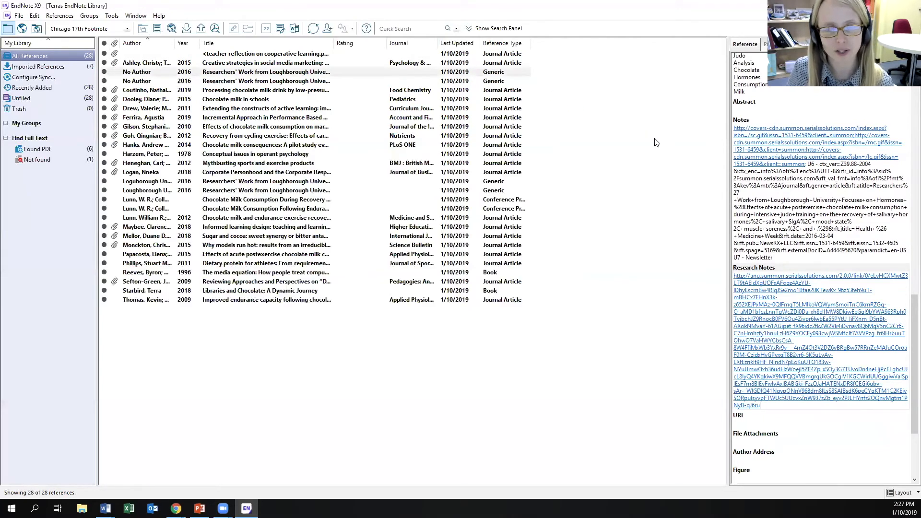
Step: Preview the edited reference's citation, then those of the second No Author reference and Processing chocolate milk drink
{"action": "left_click", "coordinate": [772, 44]}
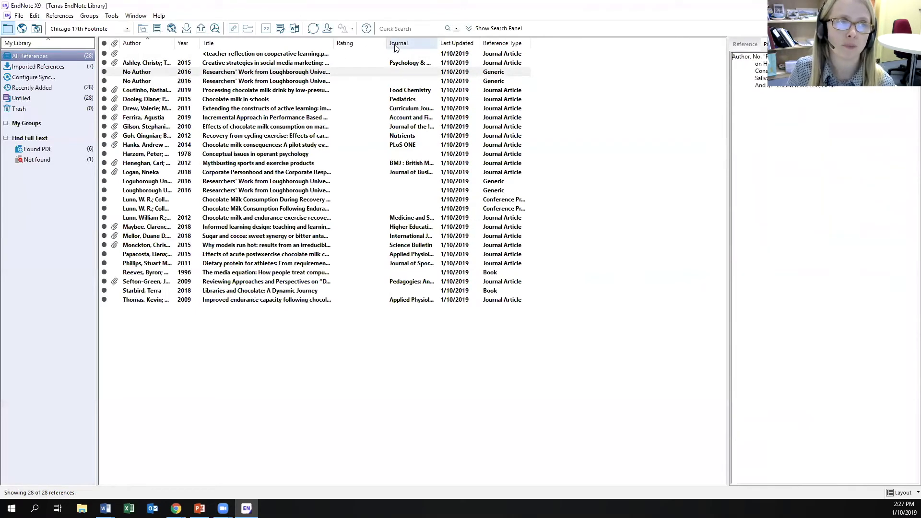
{"action": "left_click", "coordinate": [288, 81]}
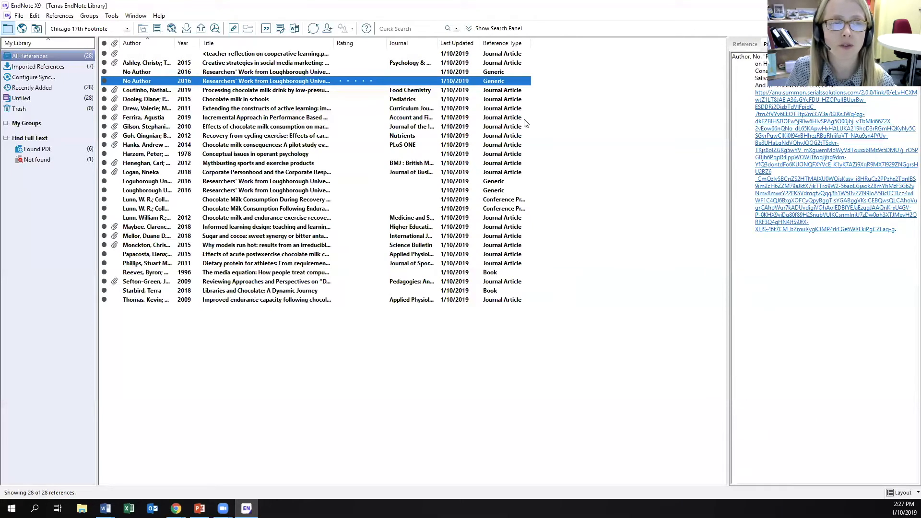
{"action": "left_click", "coordinate": [258, 91]}
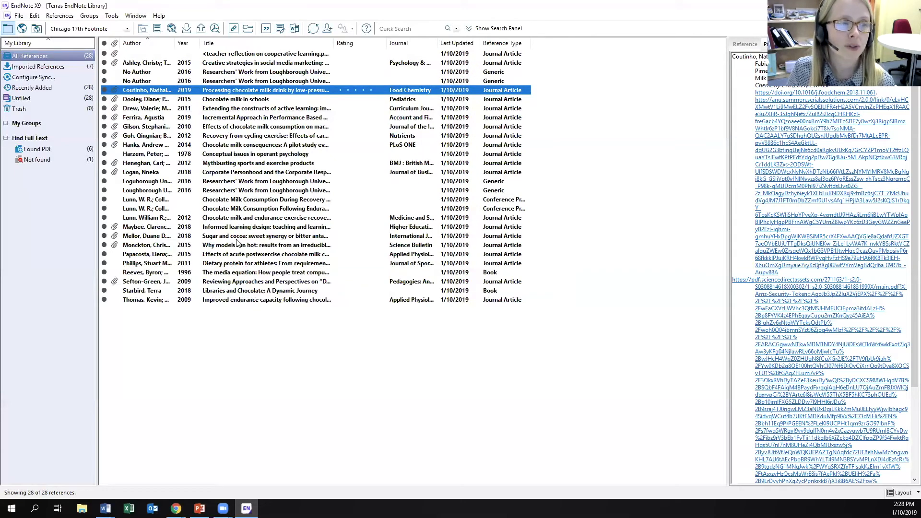
Step: Delete the link from the URL field of the 2016 Researchers' Work reference listed under Loguborough University
{"action": "left_click", "coordinate": [240, 183]}
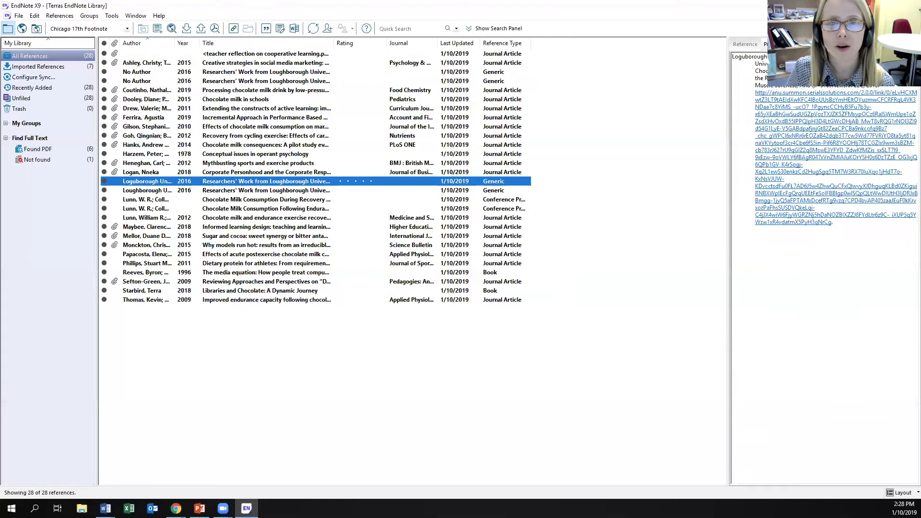
{"action": "left_click", "coordinate": [747, 44]}
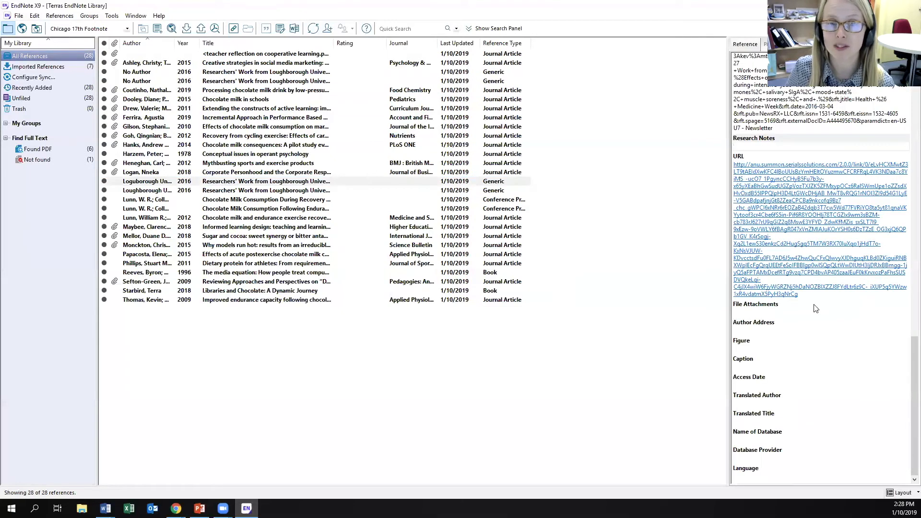
{"action": "left_click_drag", "start_coordinate": [809, 301], "coordinate": [733, 163]}
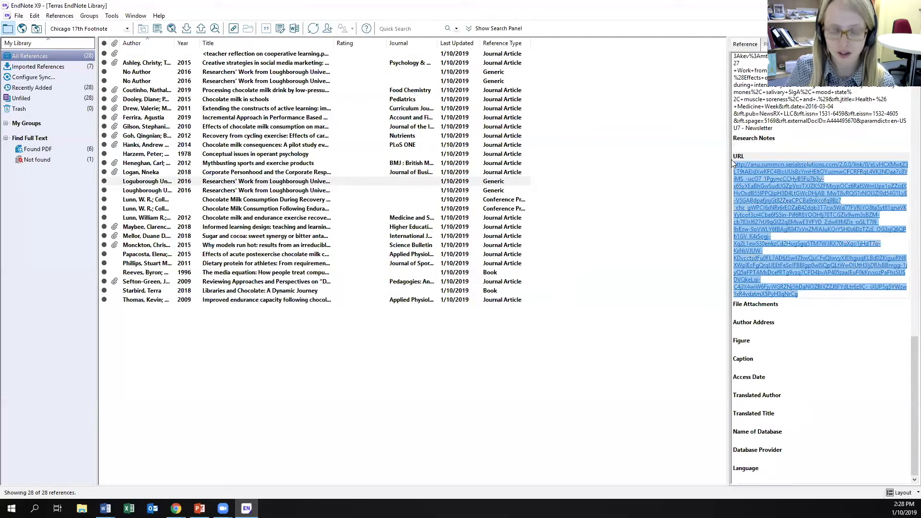
{"action": "key", "text": "Delete"}
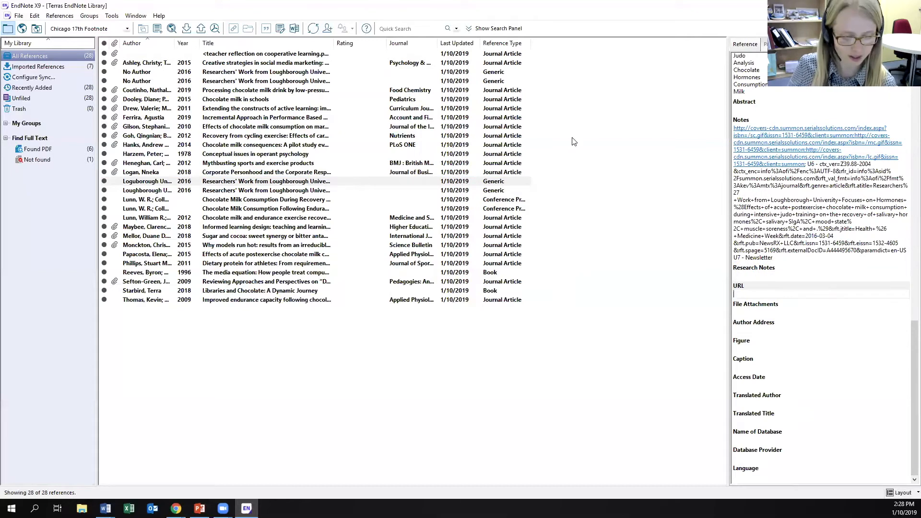
Step: Check the URL fields of the Loughborough, chocolate milk consumption, endurance exercise recovery and Why models run hot references
{"action": "left_click", "coordinate": [235, 192]}
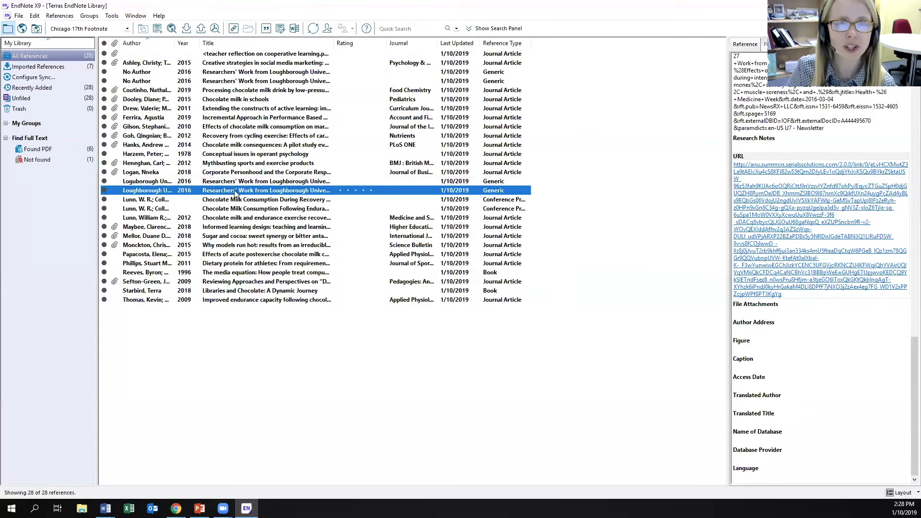
{"action": "left_click", "coordinate": [255, 173]}
{"action": "left_click", "coordinate": [245, 200]}
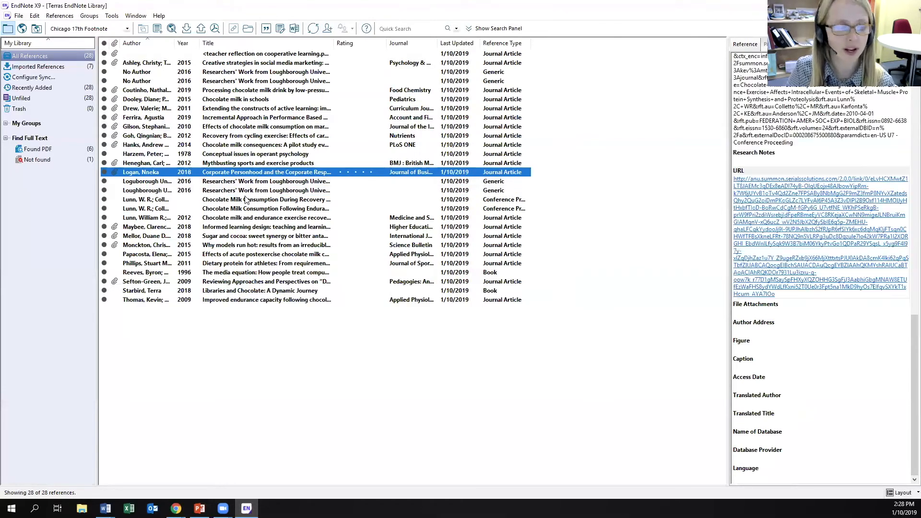
{"action": "left_click", "coordinate": [247, 218]}
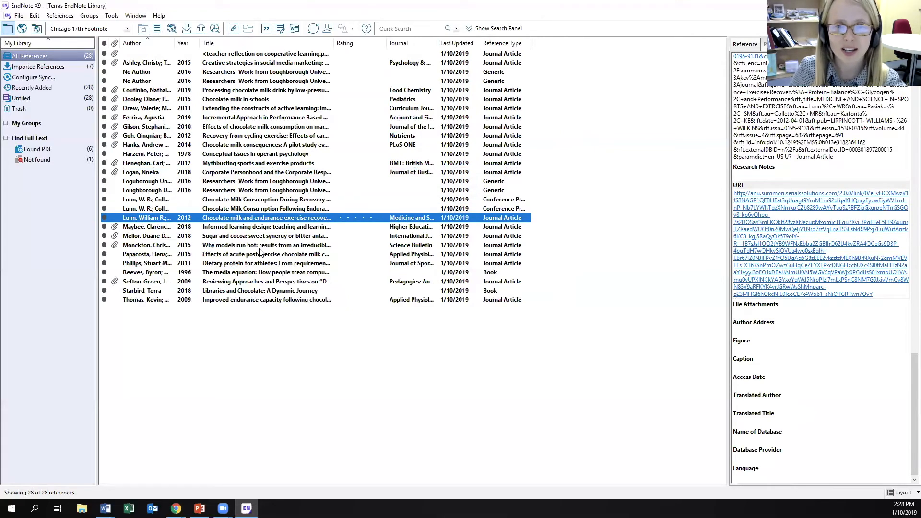
{"action": "left_click", "coordinate": [259, 246]}
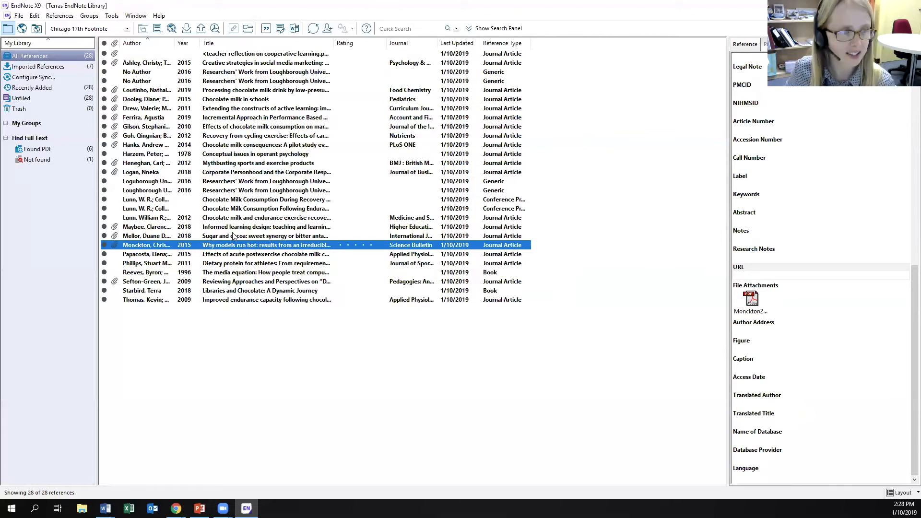
Step: Check the URL fields of Sugar and cocoa and Informed learning design, and preview the Sugar and cocoa, Why models run hot, postexercise milk and cycling recovery citations
{"action": "left_click", "coordinate": [217, 237]}
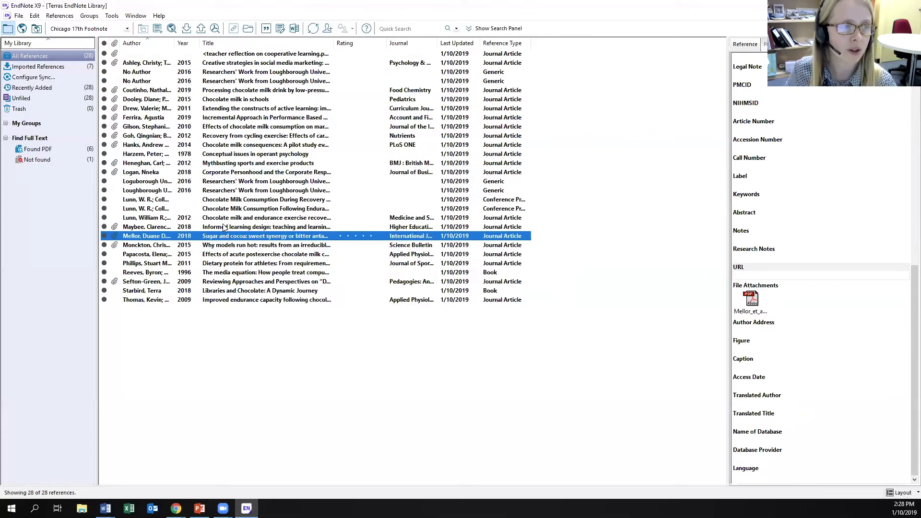
{"action": "left_click", "coordinate": [225, 227]}
{"action": "left_click_drag", "start_coordinate": [909, 298], "coordinate": [908, 133]}
{"action": "left_click", "coordinate": [774, 44]}
{"action": "left_click", "coordinate": [212, 239]}
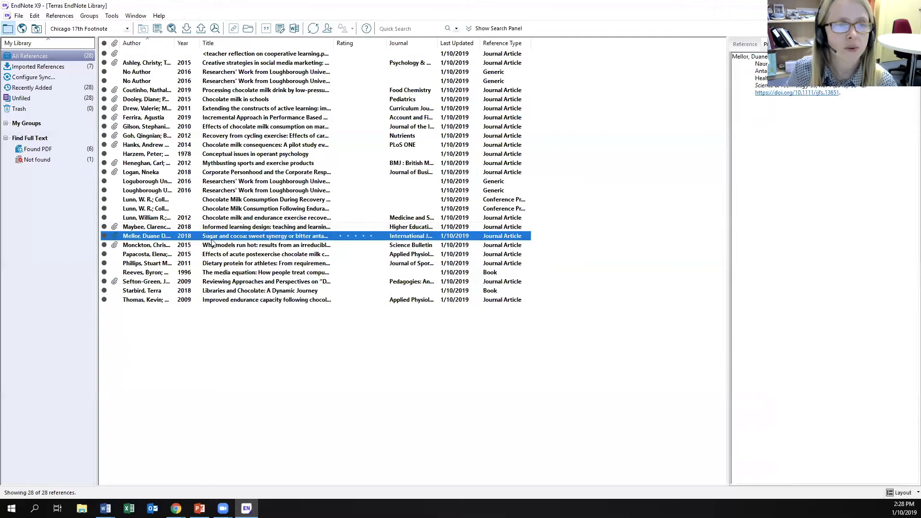
{"action": "left_click", "coordinate": [236, 248]}
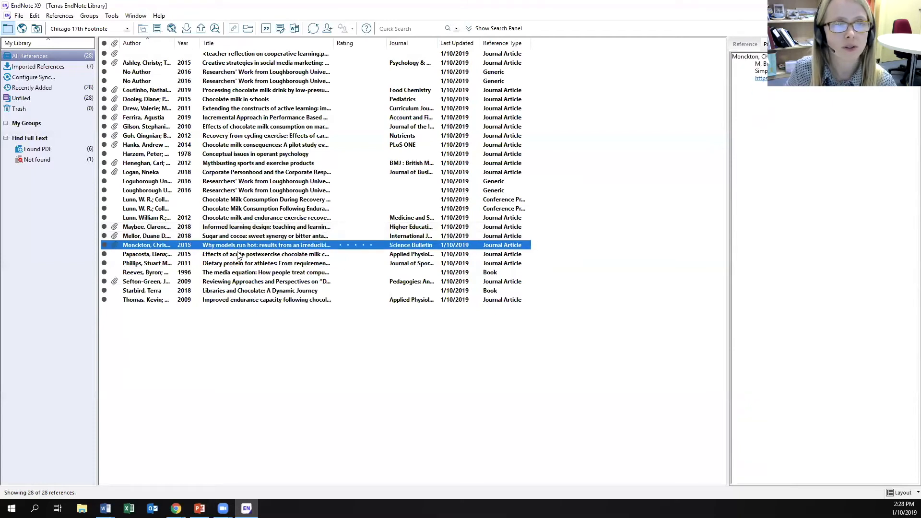
{"action": "left_click", "coordinate": [237, 257]}
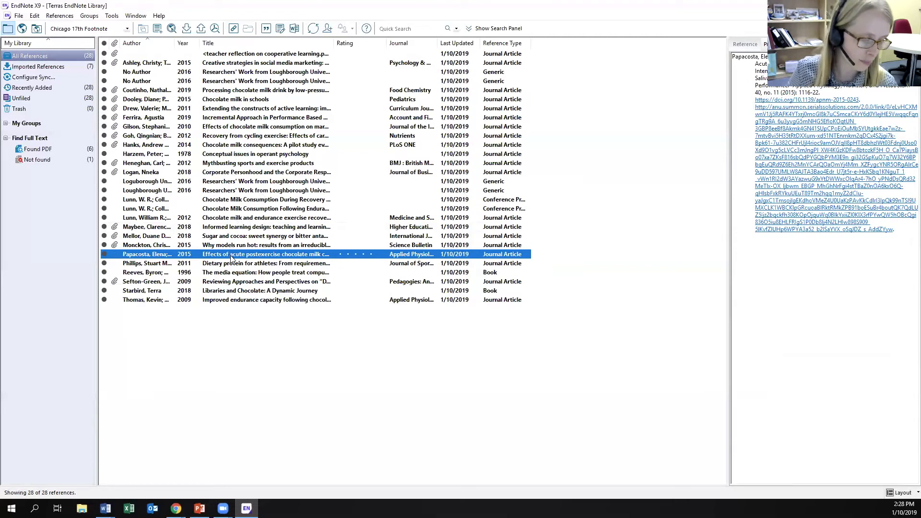
{"action": "left_click", "coordinate": [258, 136]}
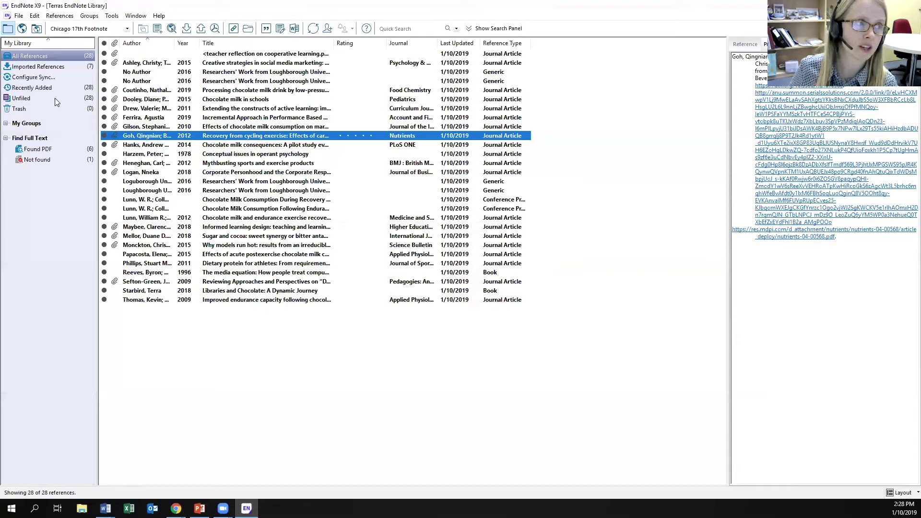
Step: Create a new group set named Normal Group in the library
{"action": "left_click", "coordinate": [26, 124]}
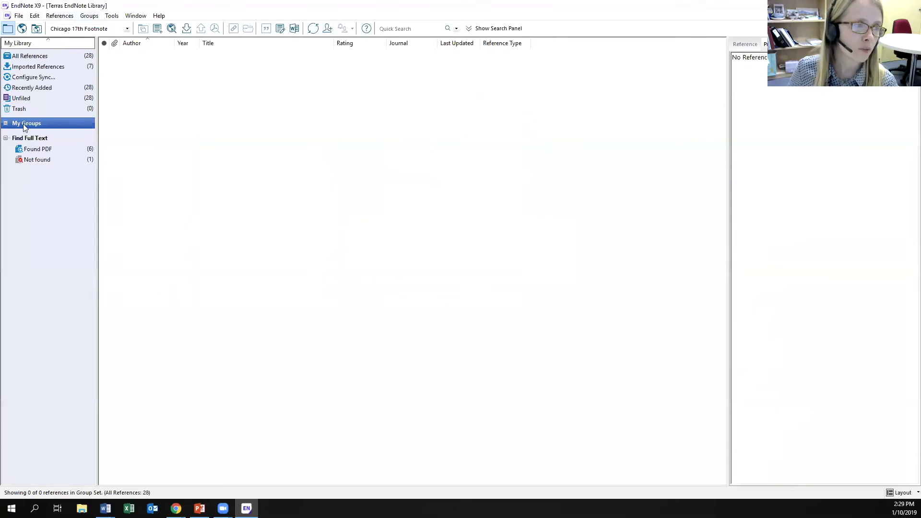
{"action": "left_click", "coordinate": [90, 16]}
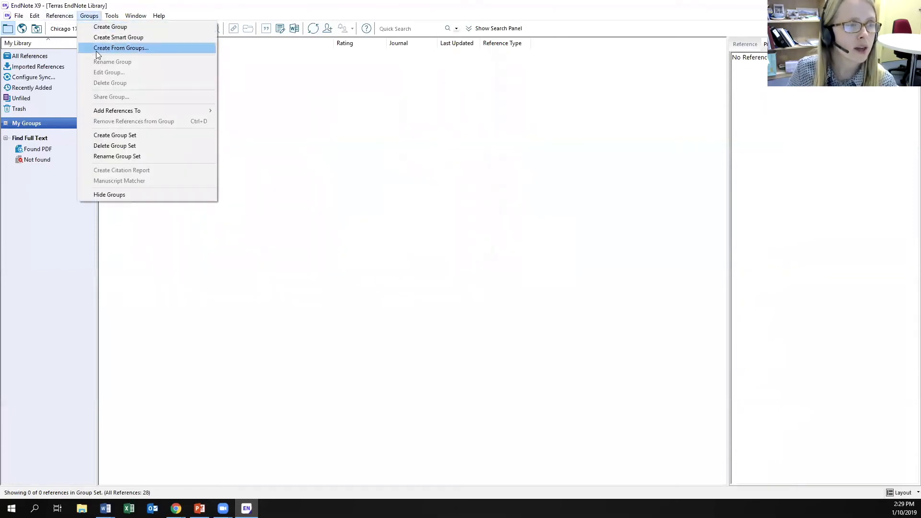
{"action": "left_click", "coordinate": [111, 135]}
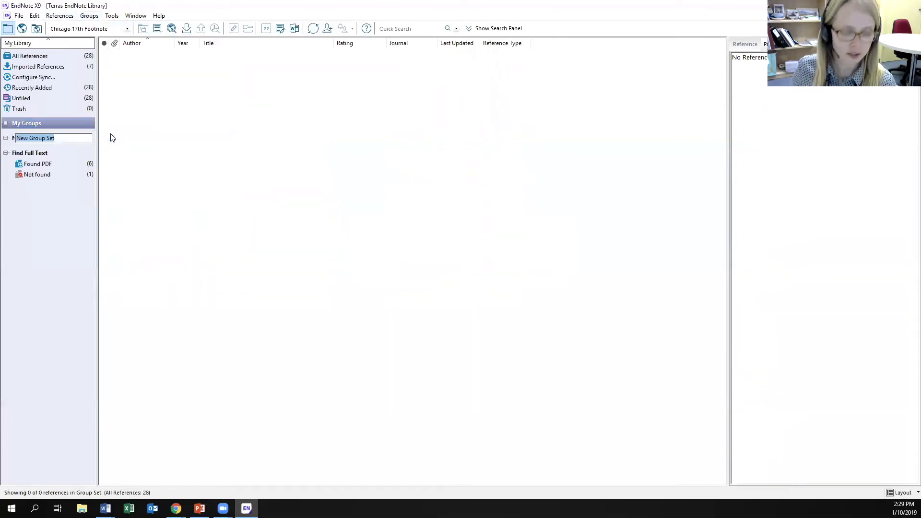
{"action": "type", "text": "Normal Group"}
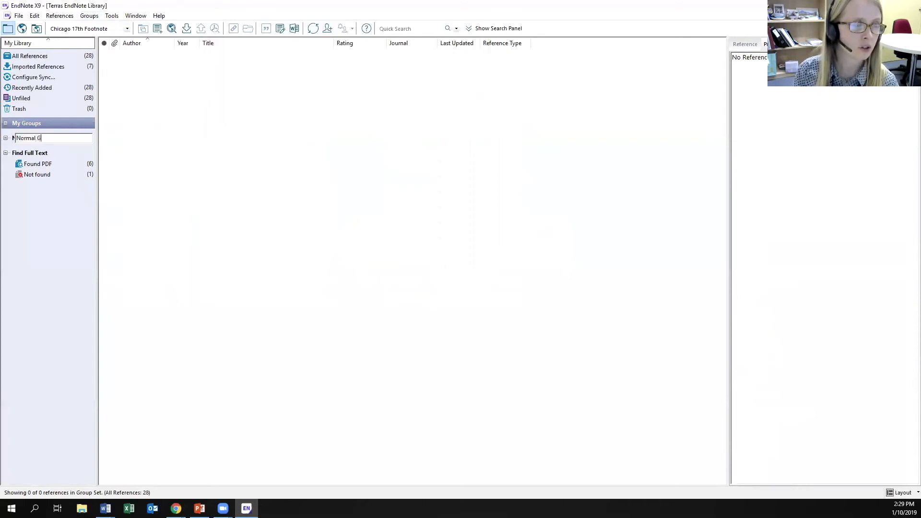
{"action": "key", "text": "Return"}
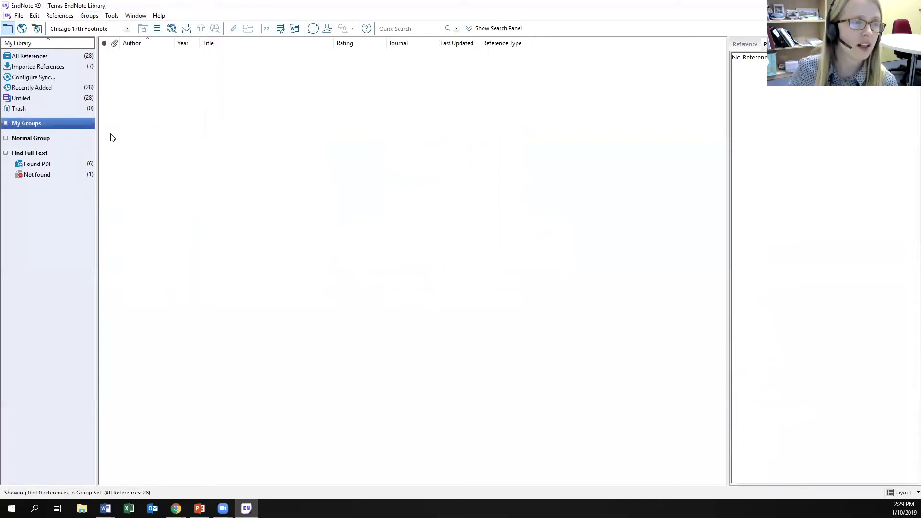
Step: Try to add seven references, including Chocolate milk in schools, Conceptual issues in operant psychology and The media equation, directly to the My Groups set
{"action": "left_click", "coordinate": [54, 54]}
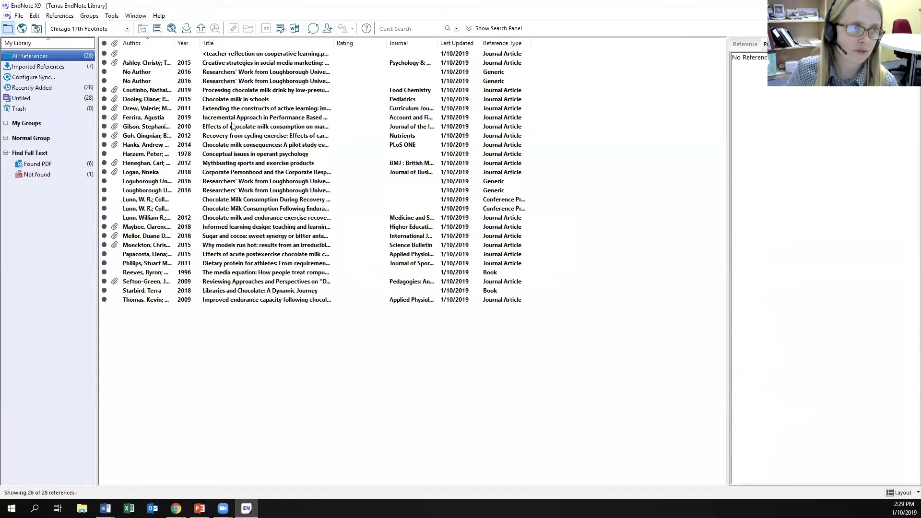
{"action": "left_click", "coordinate": [276, 101]}
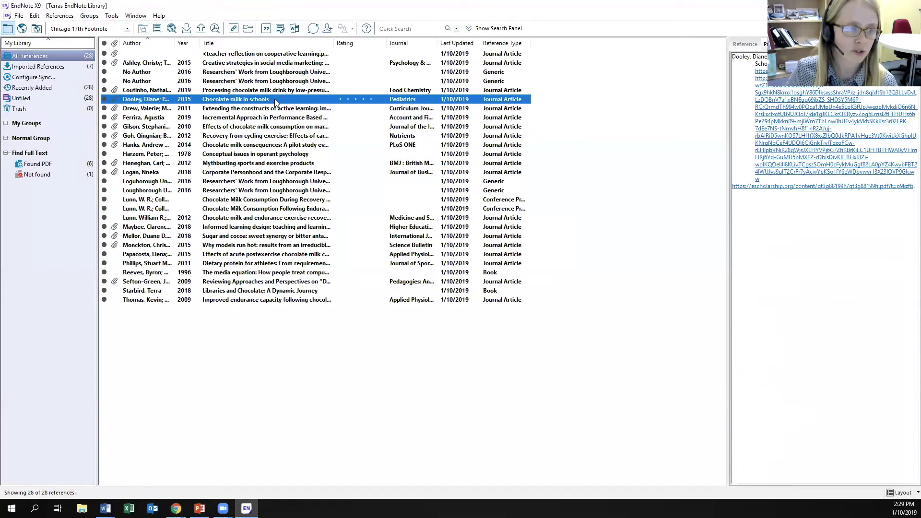
{"action": "left_click", "coordinate": [245, 154], "text": "ctrl"}
{"action": "left_click", "coordinate": [259, 237], "text": "ctrl"}
{"action": "left_click", "coordinate": [251, 127], "text": "ctrl"}
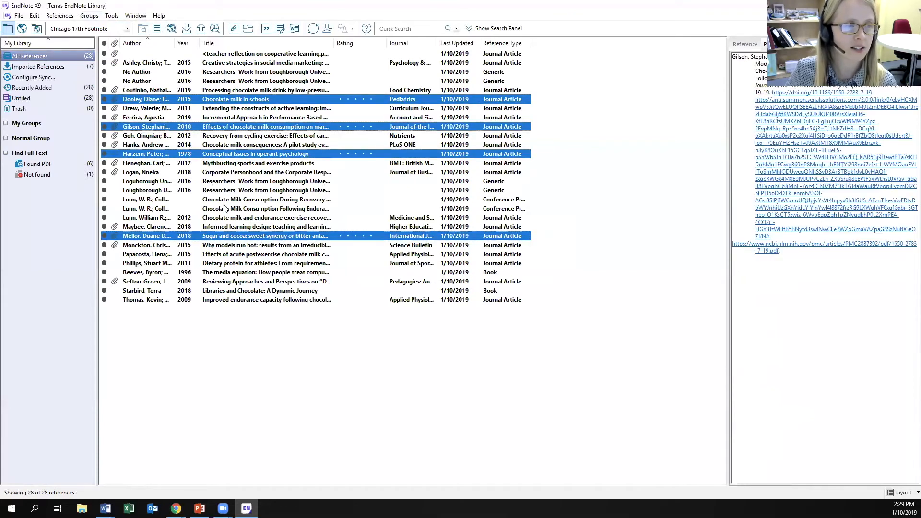
{"action": "left_click", "coordinate": [226, 210], "text": "ctrl"}
{"action": "left_click", "coordinate": [230, 273], "text": "ctrl"}
{"action": "left_click", "coordinate": [225, 300], "text": "ctrl"}
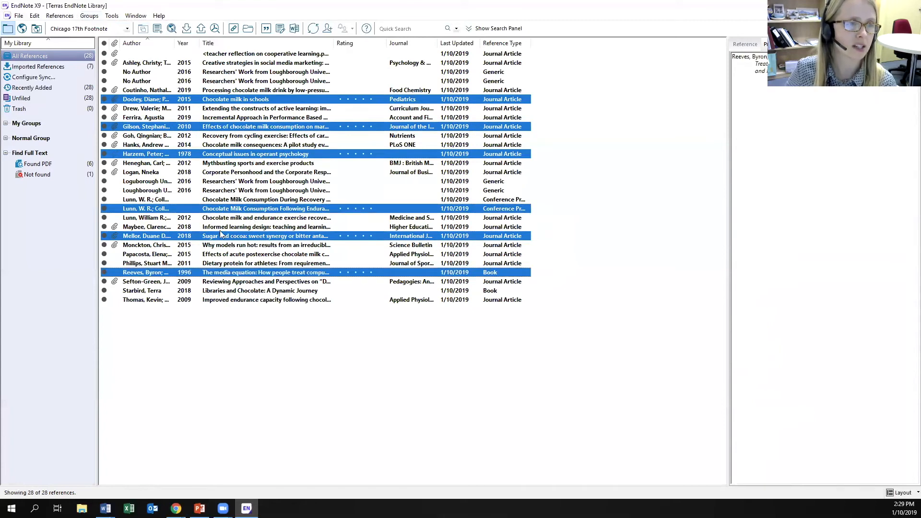
{"action": "left_click_drag", "start_coordinate": [187, 101], "coordinate": [31, 122]}
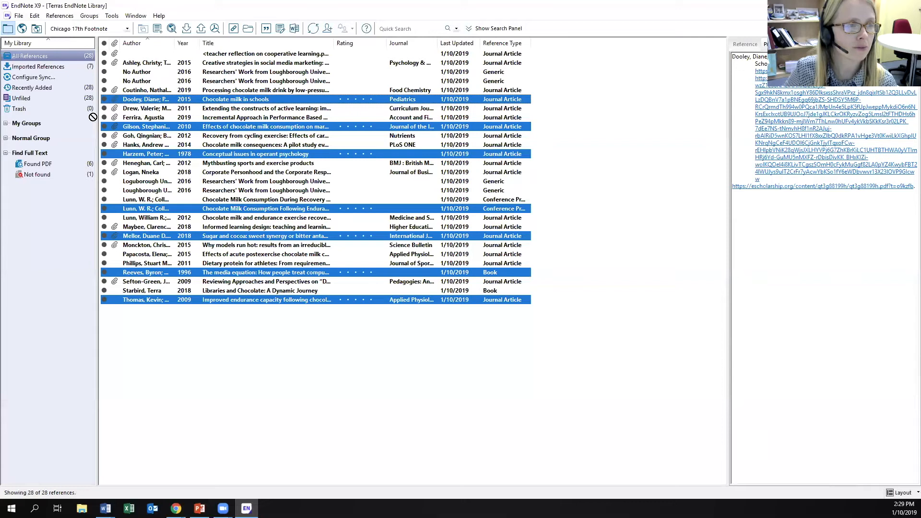
{"action": "left_click_drag", "start_coordinate": [196, 156], "coordinate": [28, 125]}
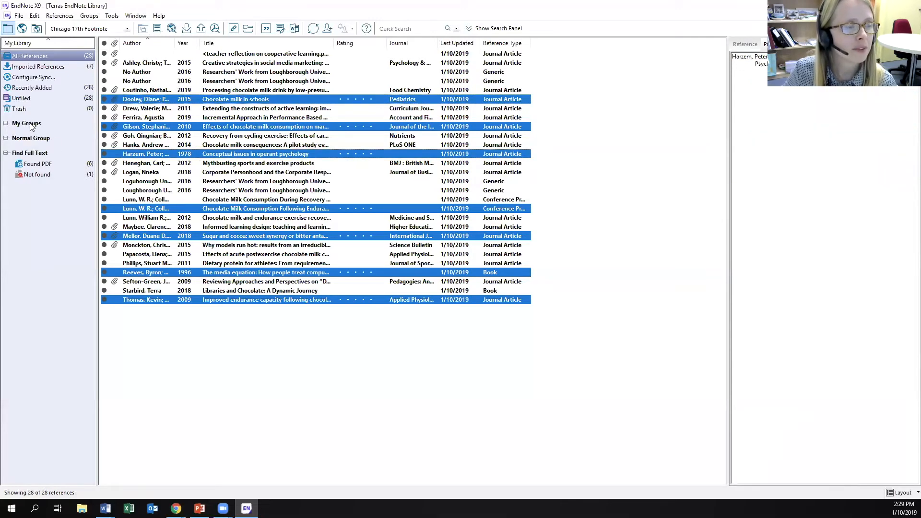
{"action": "left_click", "coordinate": [28, 125]}
{"action": "left_click", "coordinate": [26, 137]}
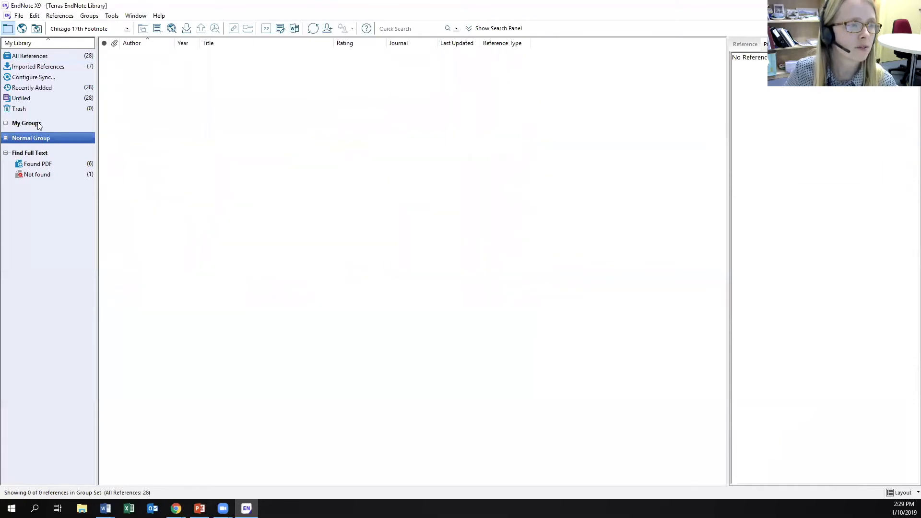
Step: Try to add five references, including Chocolate milk in schools and The media equation, and the cycling recovery reference directly to the Normal Group set
{"action": "left_click", "coordinate": [42, 57]}
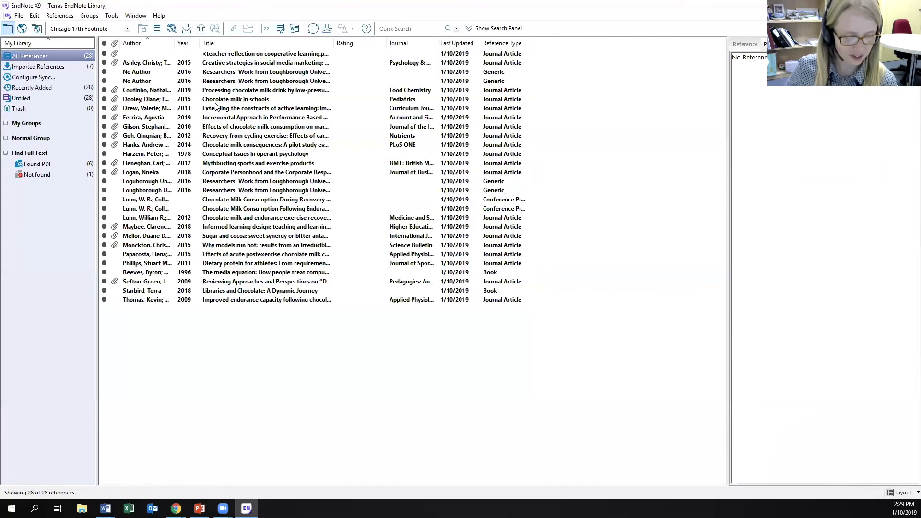
{"action": "left_click", "coordinate": [215, 100]}
{"action": "left_click", "coordinate": [232, 218], "text": "ctrl"}
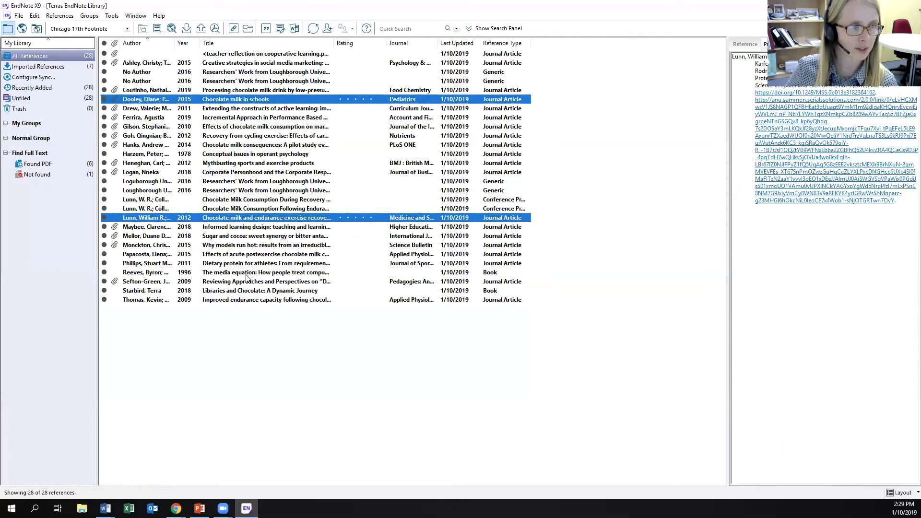
{"action": "left_click", "coordinate": [246, 273], "text": "ctrl"}
{"action": "left_click", "coordinate": [216, 127], "text": "ctrl"}
{"action": "left_click", "coordinate": [205, 172], "text": "ctrl"}
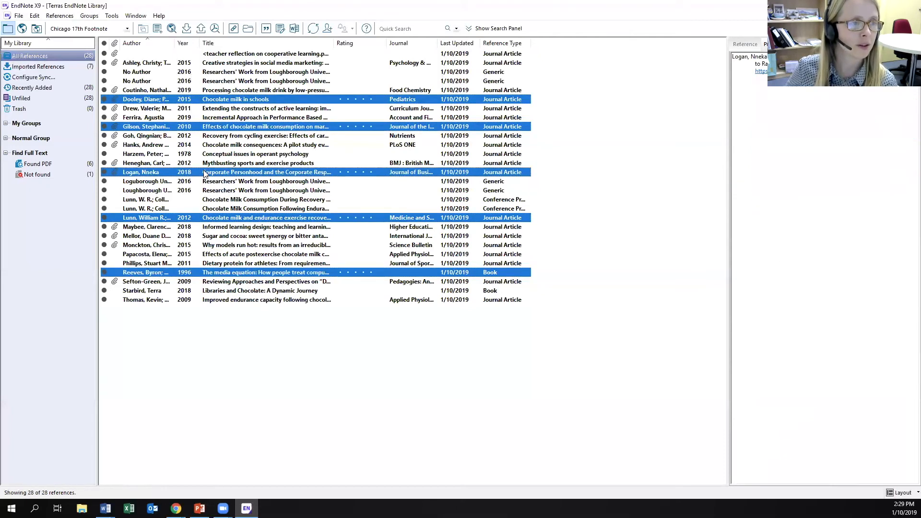
{"action": "left_click", "coordinate": [11, 139]}
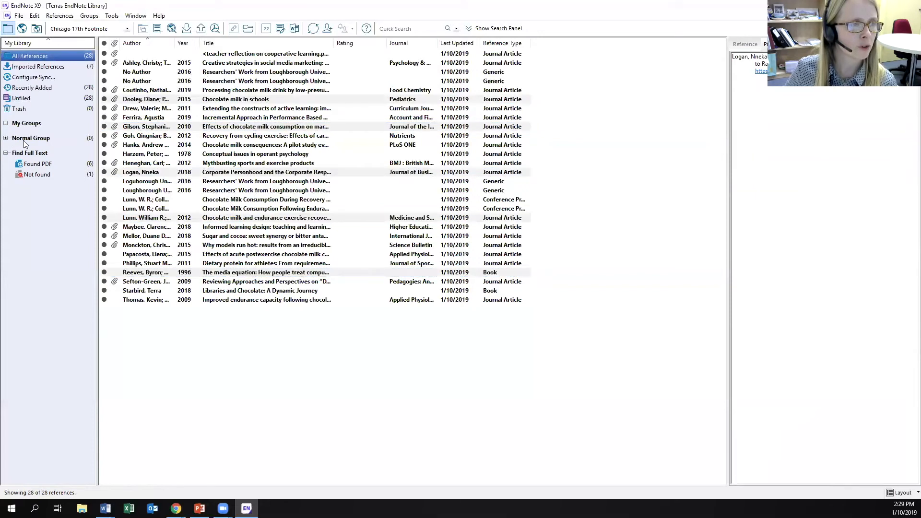
{"action": "left_click", "coordinate": [24, 140]}
{"action": "left_click", "coordinate": [48, 56]}
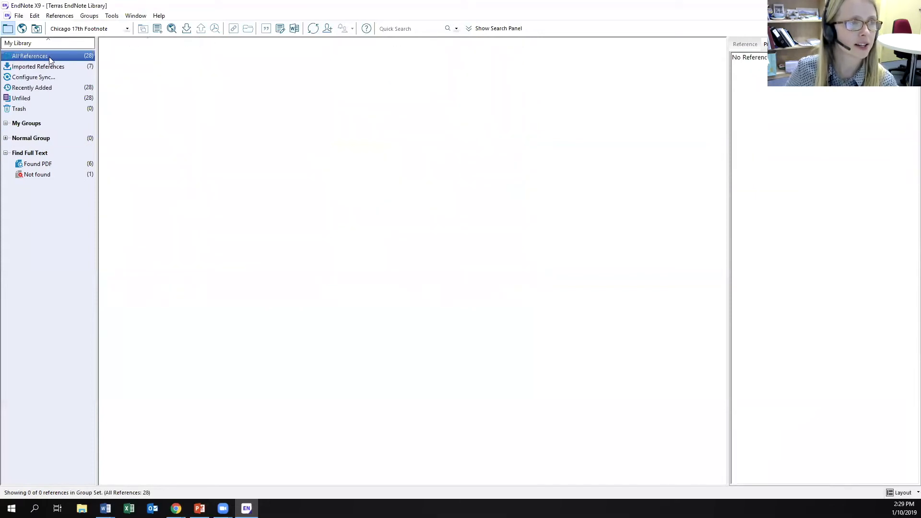
{"action": "left_click_drag", "start_coordinate": [157, 136], "coordinate": [34, 139]}
Step: Create a group named Group 1 in the My Groups set and return to the list of all references
{"action": "left_click", "coordinate": [31, 123]}
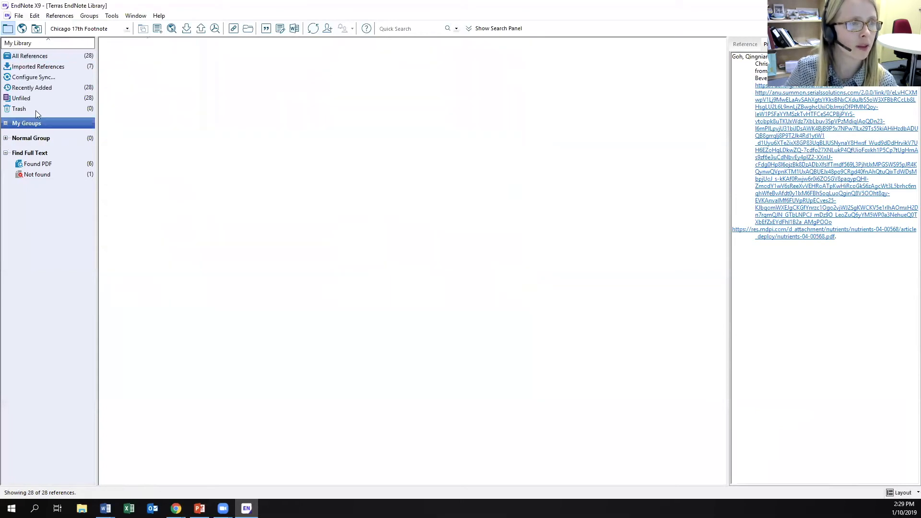
{"action": "left_click", "coordinate": [89, 16]}
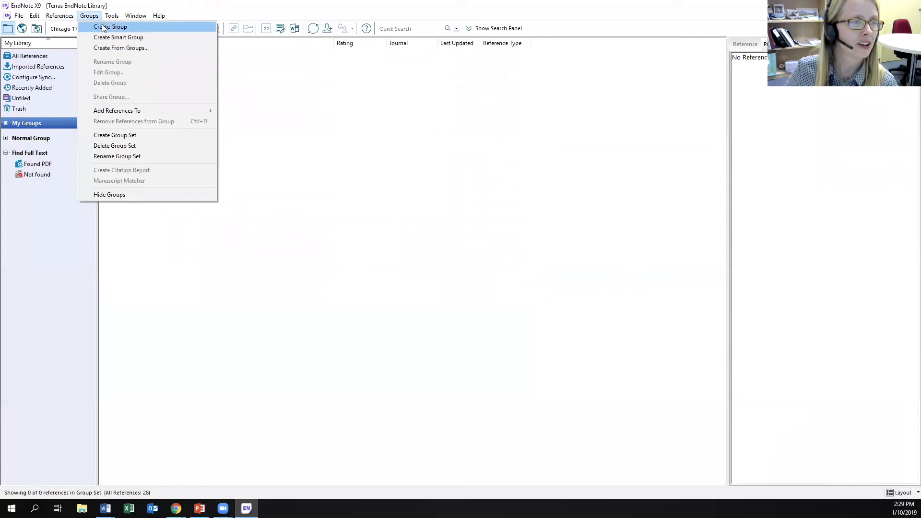
{"action": "left_click", "coordinate": [102, 27]}
{"action": "type", "text": "Group 1"}
{"action": "key", "text": "Return"}
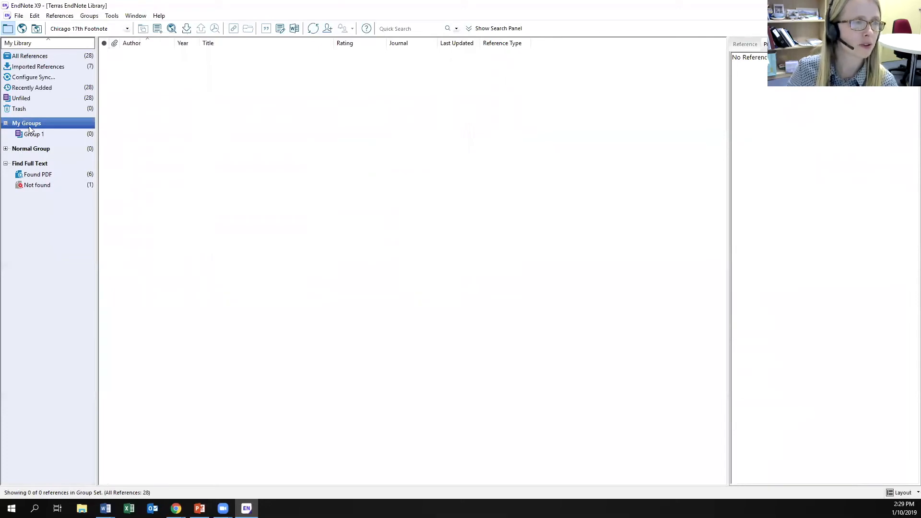
{"action": "left_click", "coordinate": [39, 57]}
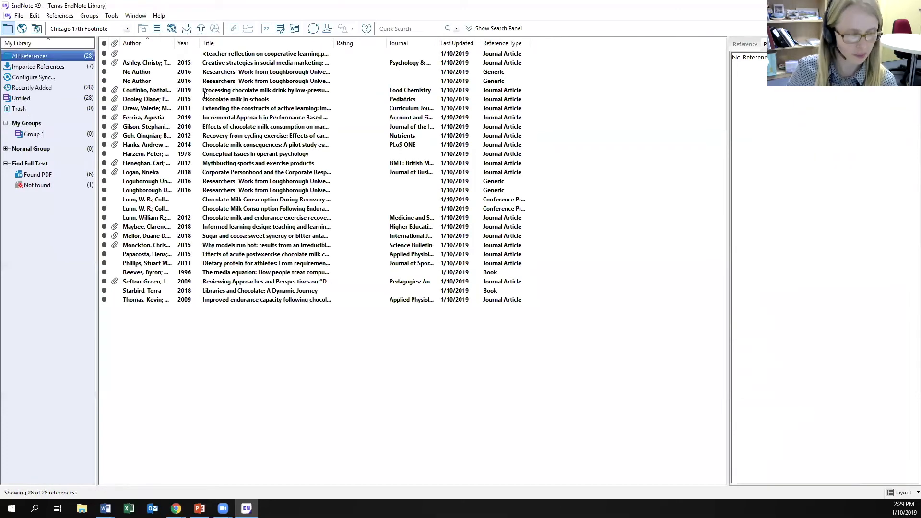
Step: Add the consecutive references from "Chocolate milk in schools" through "Chocolate milk consequences" to Group 1 and show that group
{"action": "left_click", "coordinate": [211, 145]}
{"action": "left_click", "coordinate": [150, 99], "text": "shift"}
{"action": "left_click_drag", "start_coordinate": [150, 99], "coordinate": [40, 136]}
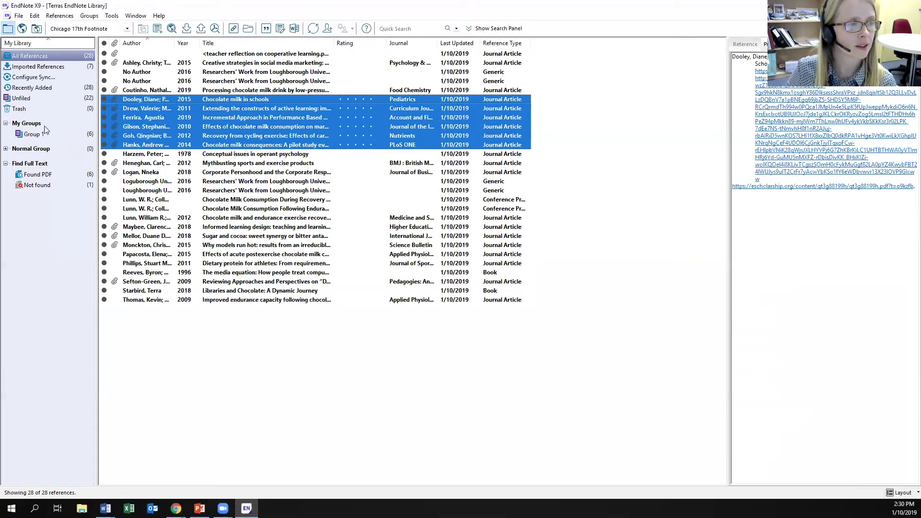
{"action": "left_click", "coordinate": [34, 134]}
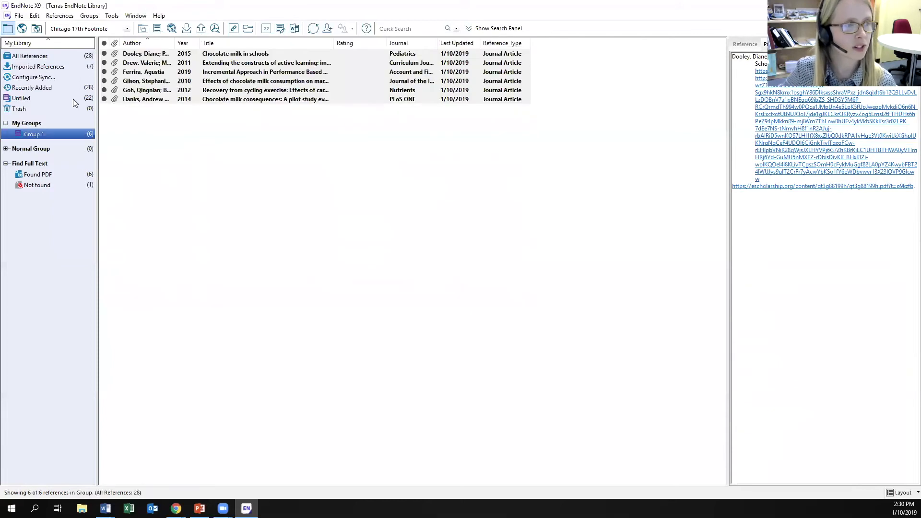
{"action": "left_click", "coordinate": [270, 53]}
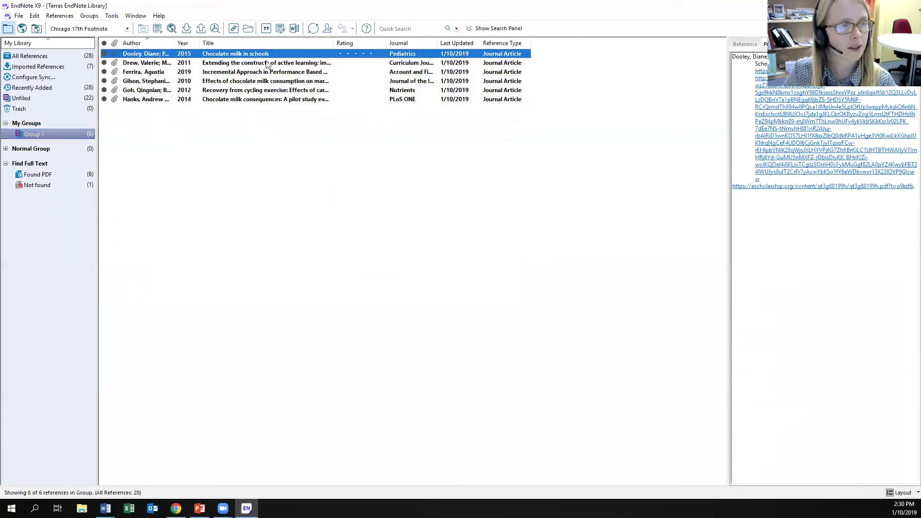
{"action": "left_click", "coordinate": [272, 64]}
{"action": "left_click", "coordinate": [59, 16]}
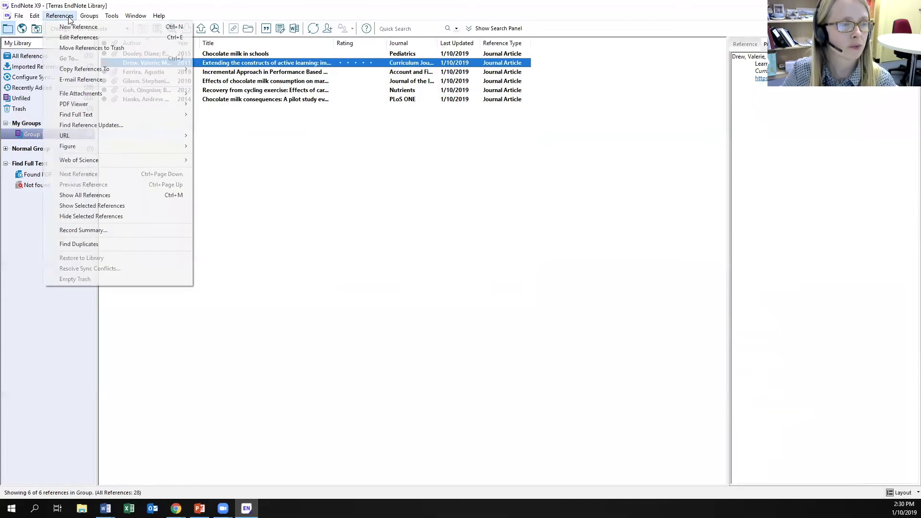
{"action": "mouse_move", "coordinate": [84, 19]}
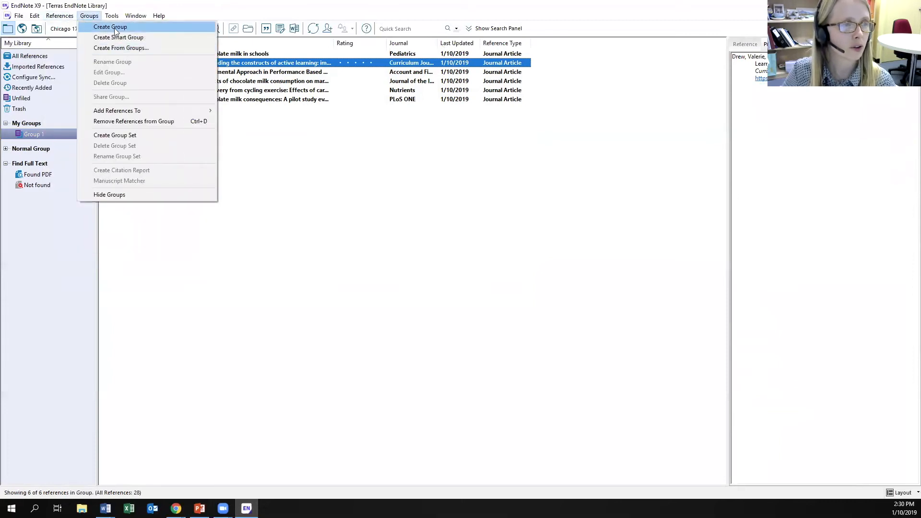
{"action": "left_click", "coordinate": [260, 144]}
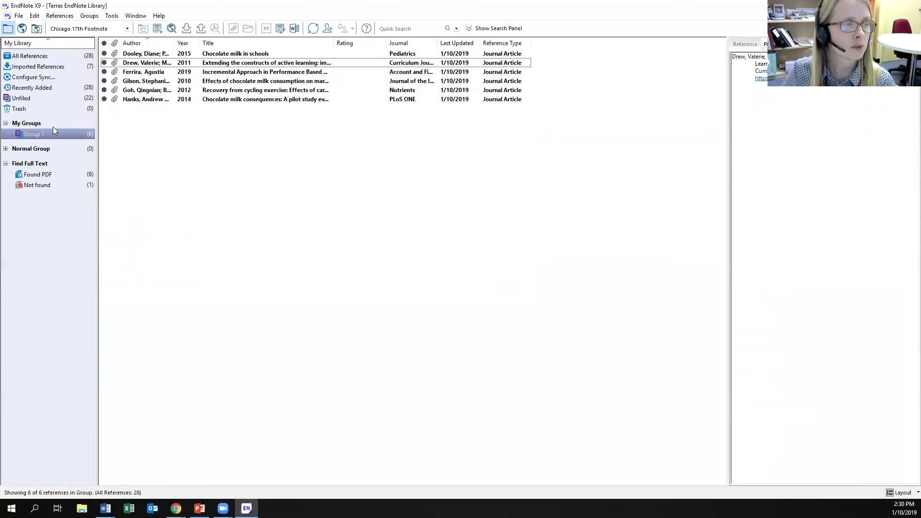
Step: Start a new smart group under My Groups and set its first criterion to search Any Field + PDF with Notes
{"action": "left_click", "coordinate": [39, 124]}
{"action": "left_click", "coordinate": [96, 16]}
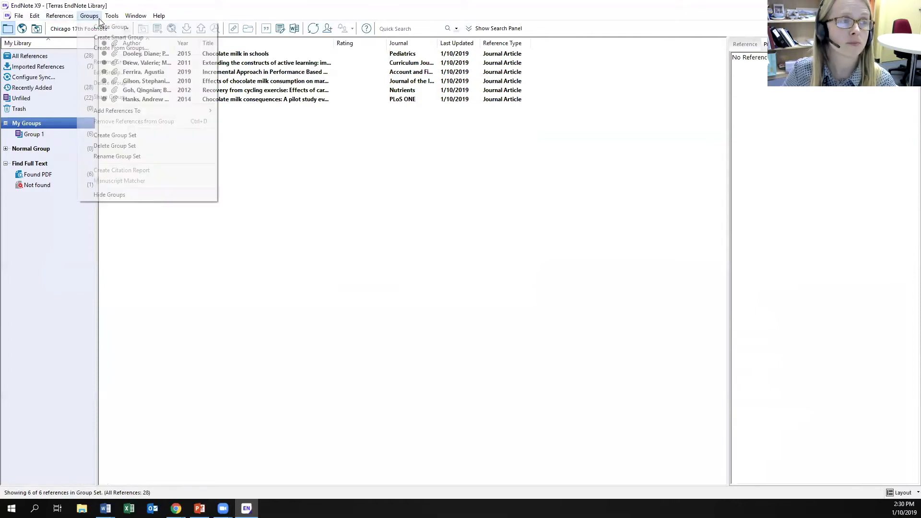
{"action": "left_click", "coordinate": [118, 38]}
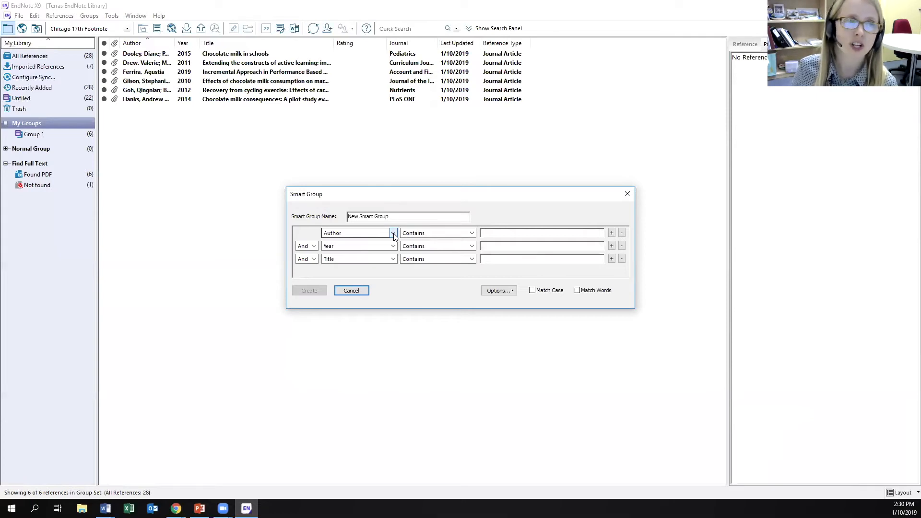
{"action": "left_click", "coordinate": [315, 247]}
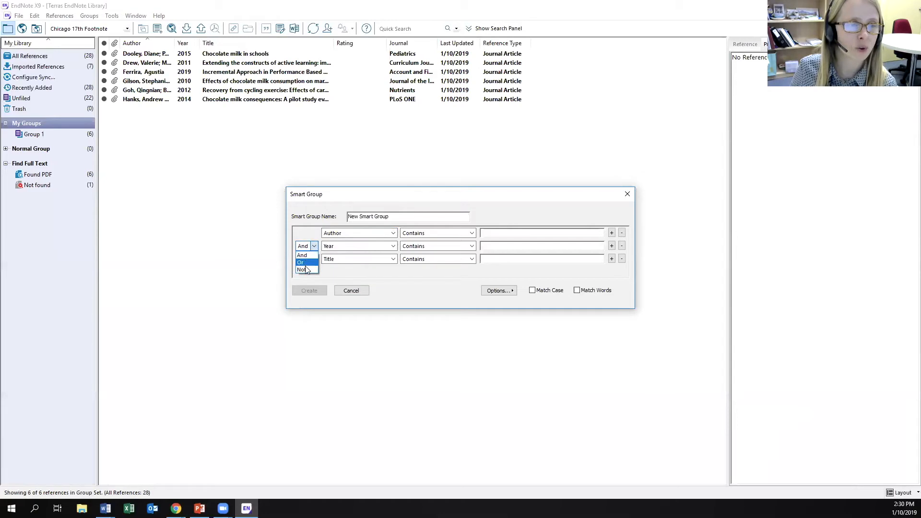
{"action": "left_click", "coordinate": [315, 246]}
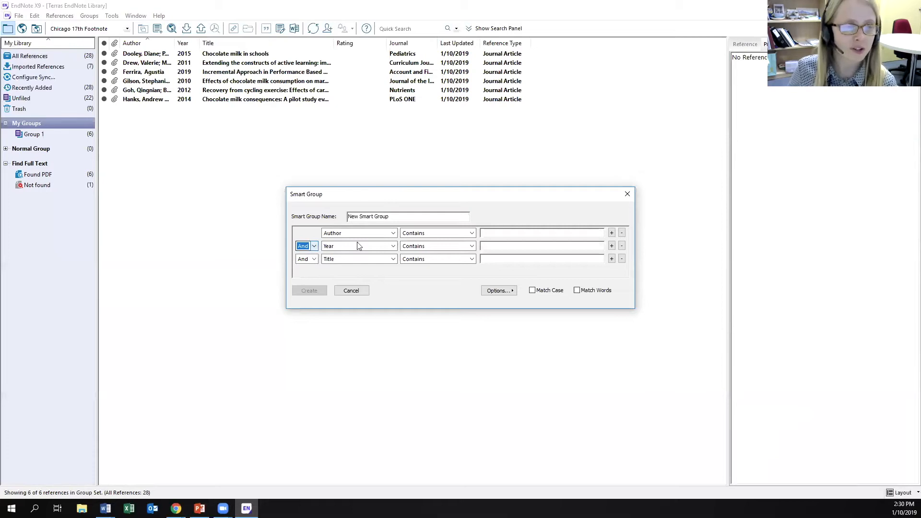
{"action": "left_click", "coordinate": [394, 233]}
{"action": "left_click_drag", "start_coordinate": [394, 271], "coordinate": [390, 243]}
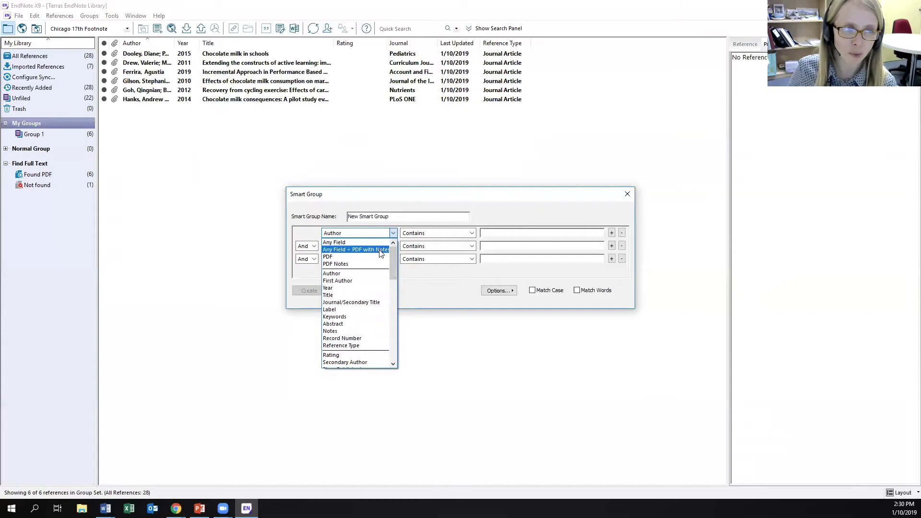
{"action": "left_click", "coordinate": [379, 250]}
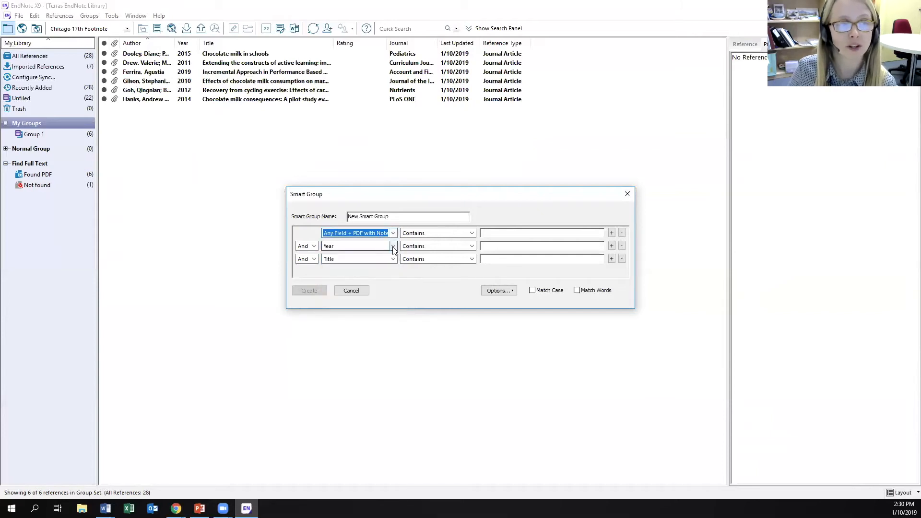
Step: Set the smart group's second and third criteria to Any Field + PDF with Notes, each joined with Or
{"action": "left_click", "coordinate": [393, 246]}
{"action": "left_click", "coordinate": [384, 262]}
{"action": "left_click", "coordinate": [393, 259]}
{"action": "left_click_drag", "start_coordinate": [392, 291], "coordinate": [388, 270]}
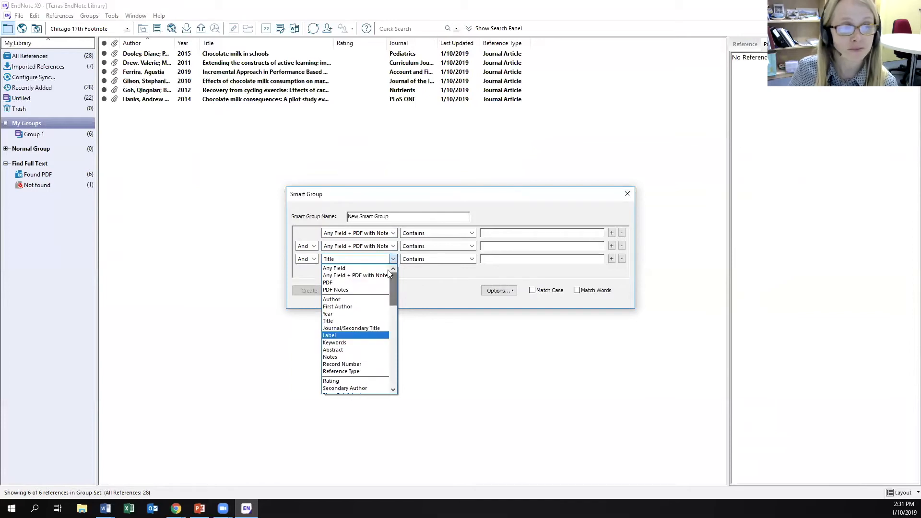
{"action": "left_click", "coordinate": [365, 276]}
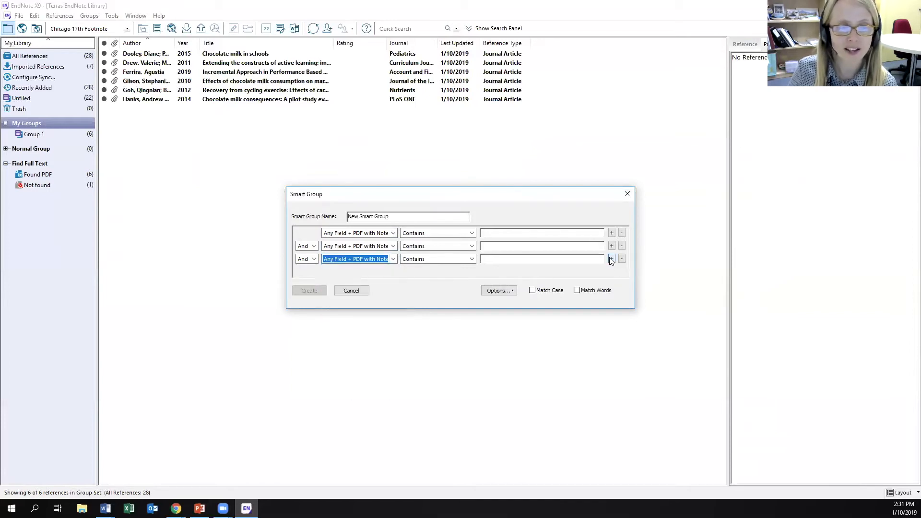
{"action": "left_click", "coordinate": [315, 246]}
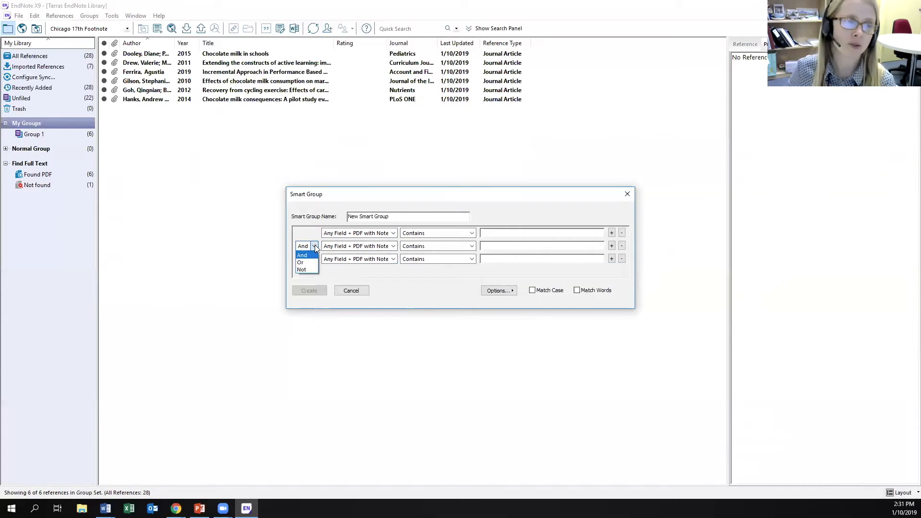
{"action": "left_click", "coordinate": [315, 262]}
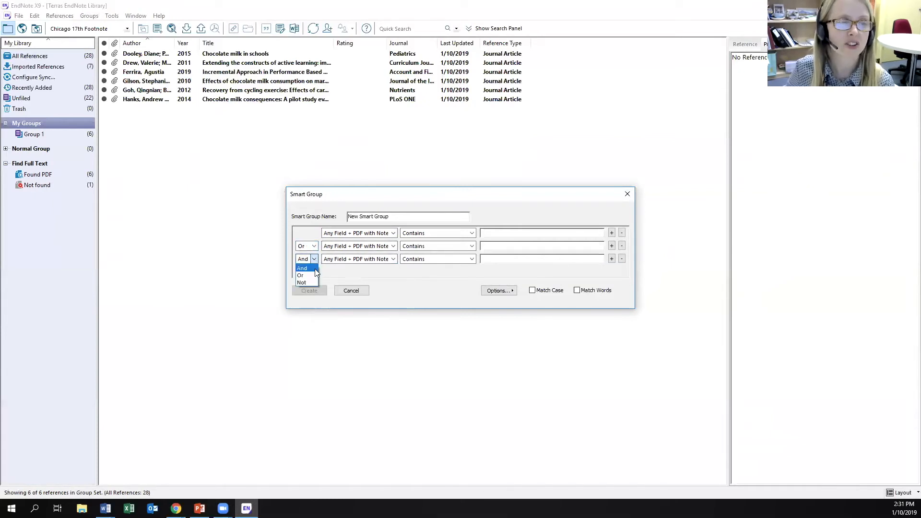
Step: Enter chocolate, learn and library as the three search terms and create the smart group
{"action": "left_click", "coordinate": [498, 235]}
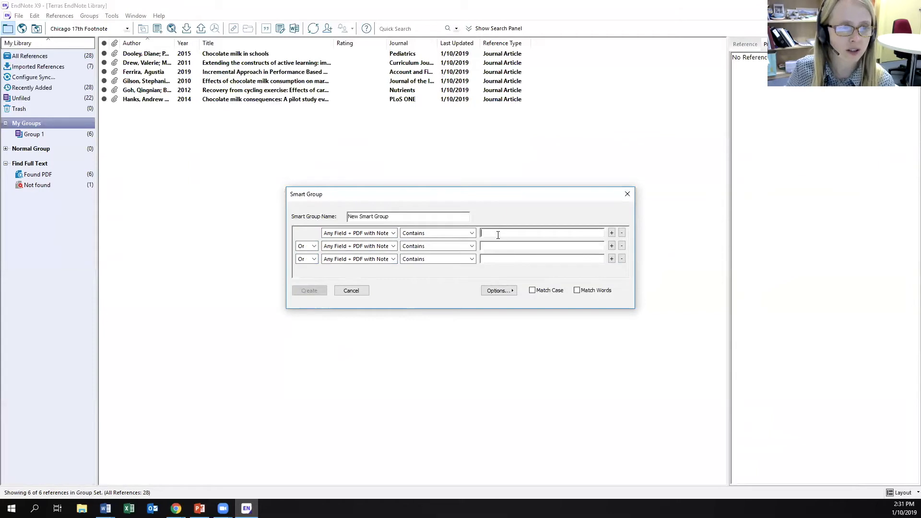
{"action": "type", "text": "chocolate"}
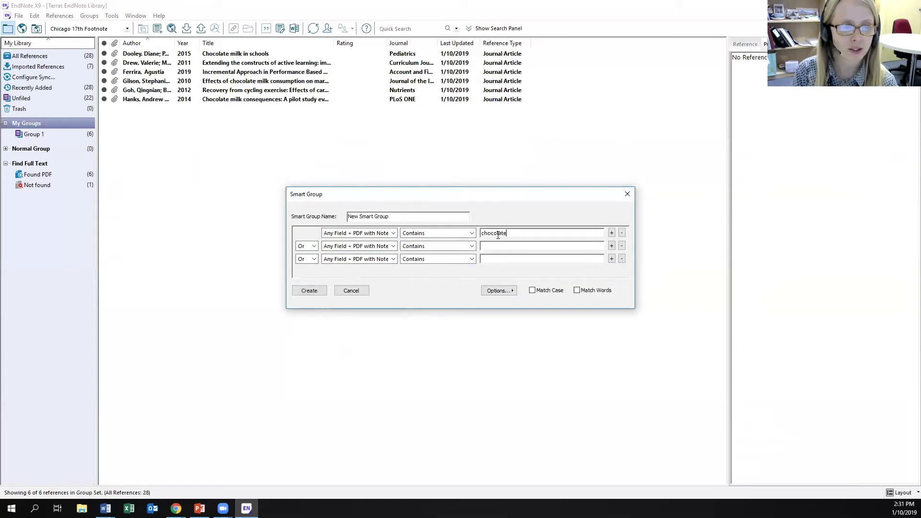
{"action": "key", "text": "Tab"}
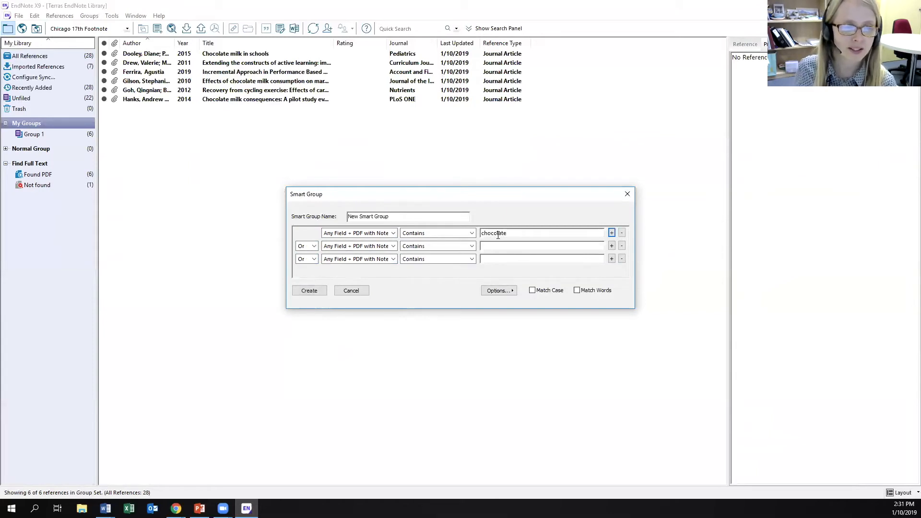
{"action": "left_click", "coordinate": [494, 247]}
{"action": "type", "text": "lear"}
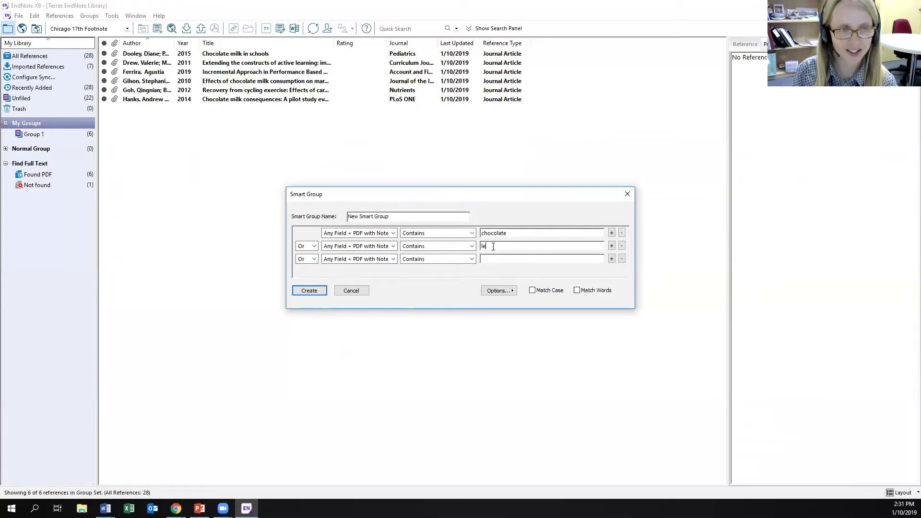
{"action": "left_click", "coordinate": [497, 257]}
{"action": "type", "text": "library"}
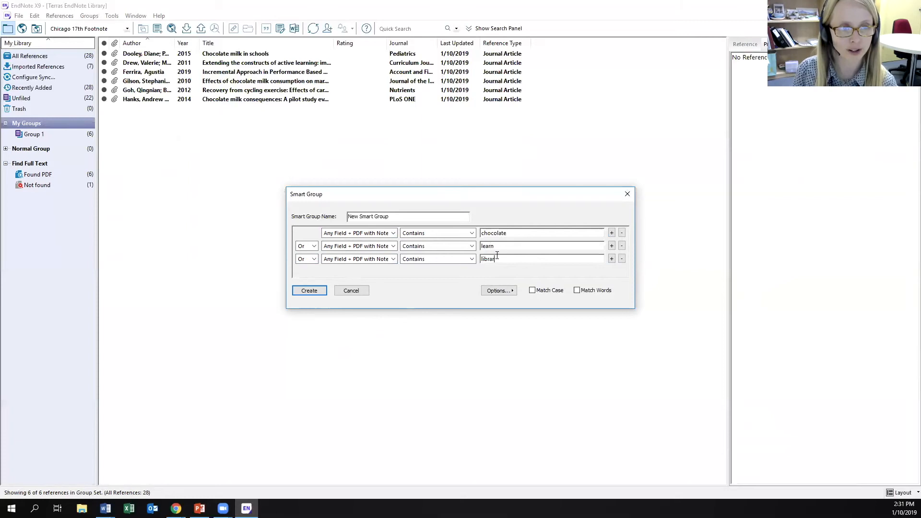
{"action": "left_click", "coordinate": [303, 290]}
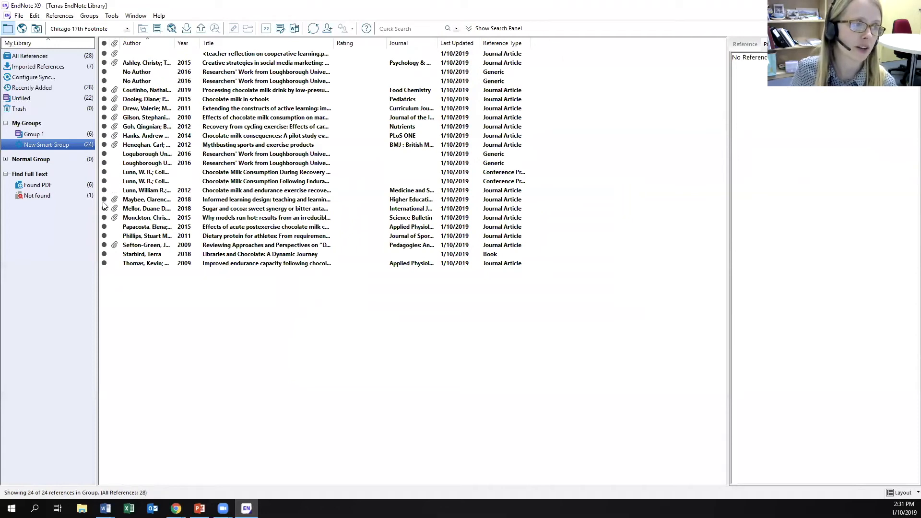
Step: Edit the new smart group so that its library criterion uses the Not operator, and save the change
{"action": "right_click", "coordinate": [40, 146]}
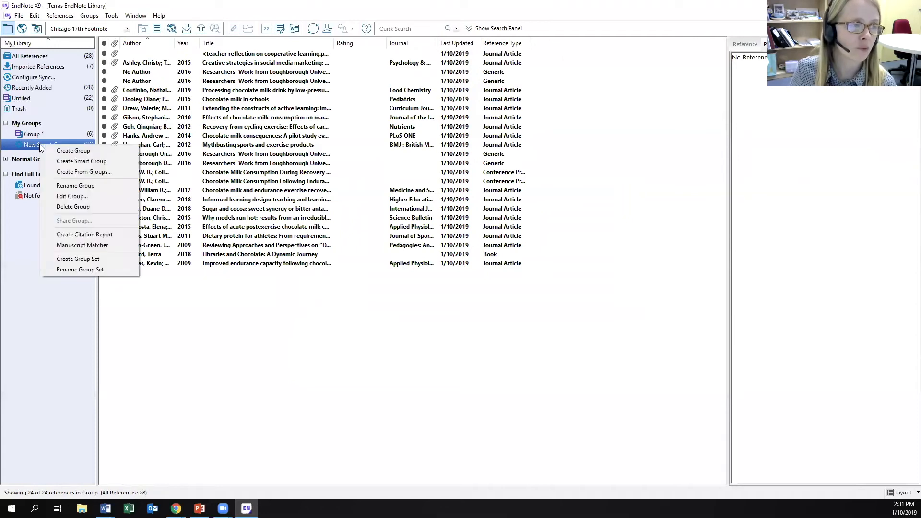
{"action": "left_click", "coordinate": [66, 195]}
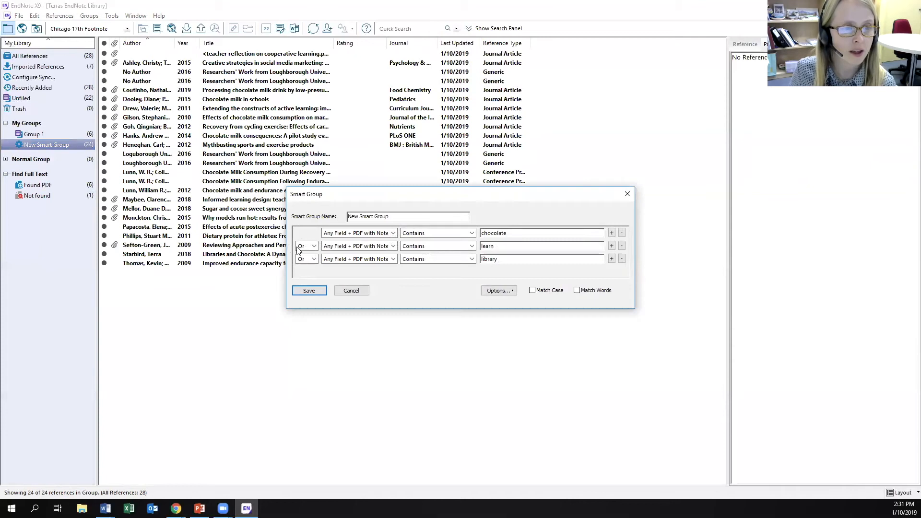
{"action": "left_click", "coordinate": [313, 259]}
{"action": "left_click", "coordinate": [307, 281]}
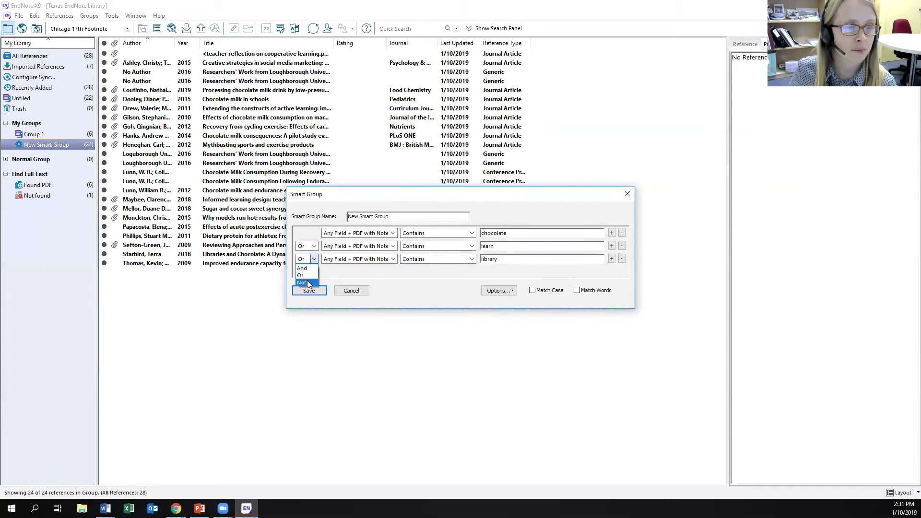
{"action": "left_click", "coordinate": [315, 293]}
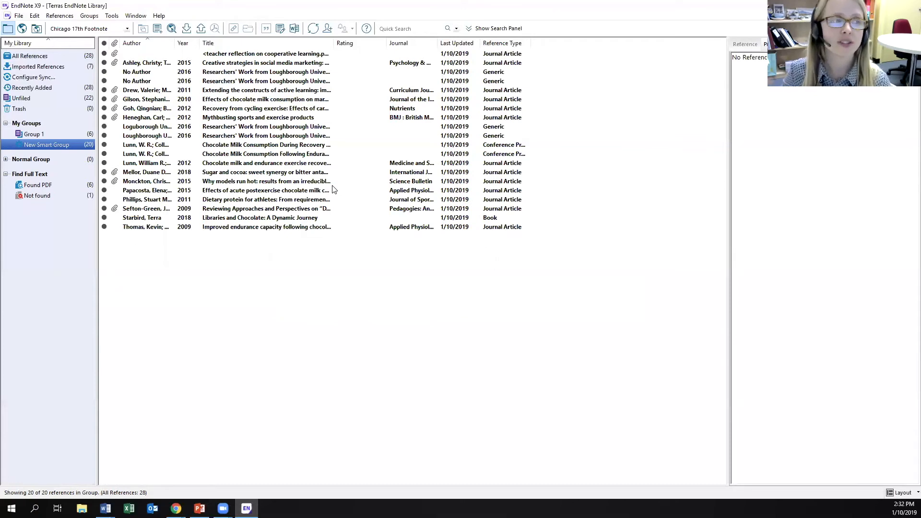
Step: Show all references and examine the options for creating a compressed library (.enlx), leaving without creating one
{"action": "left_click", "coordinate": [25, 55]}
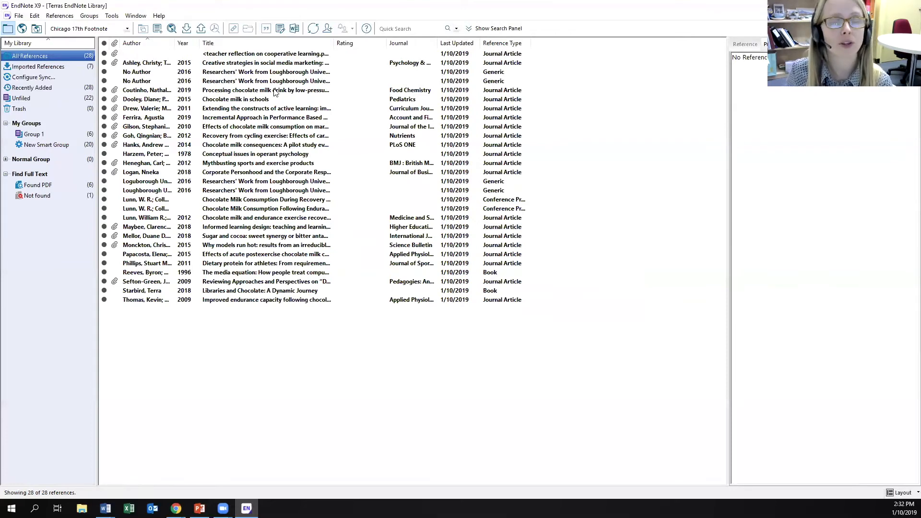
{"action": "left_click", "coordinate": [18, 17]}
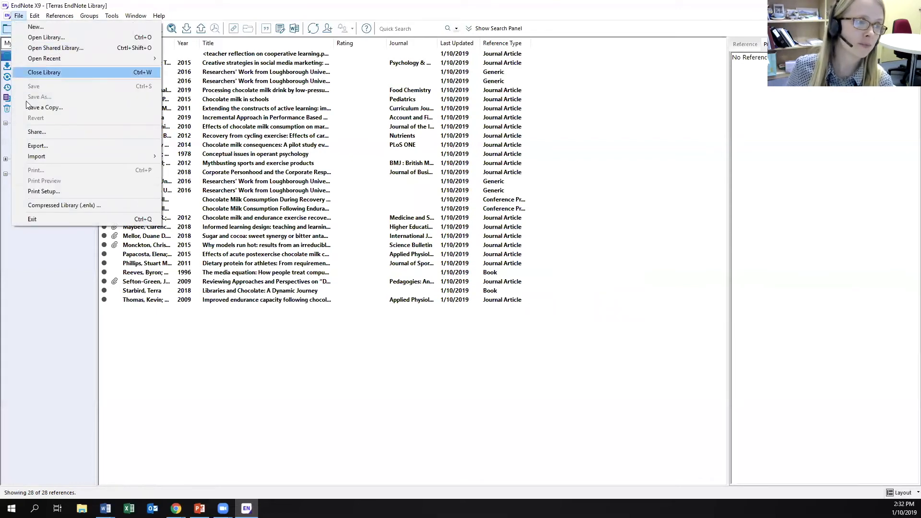
{"action": "left_click", "coordinate": [63, 206]}
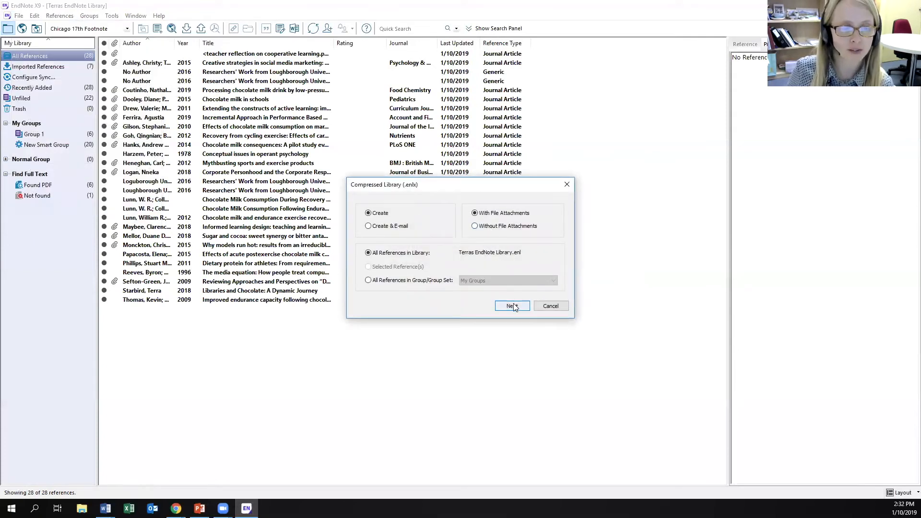
{"action": "left_click", "coordinate": [563, 309]}
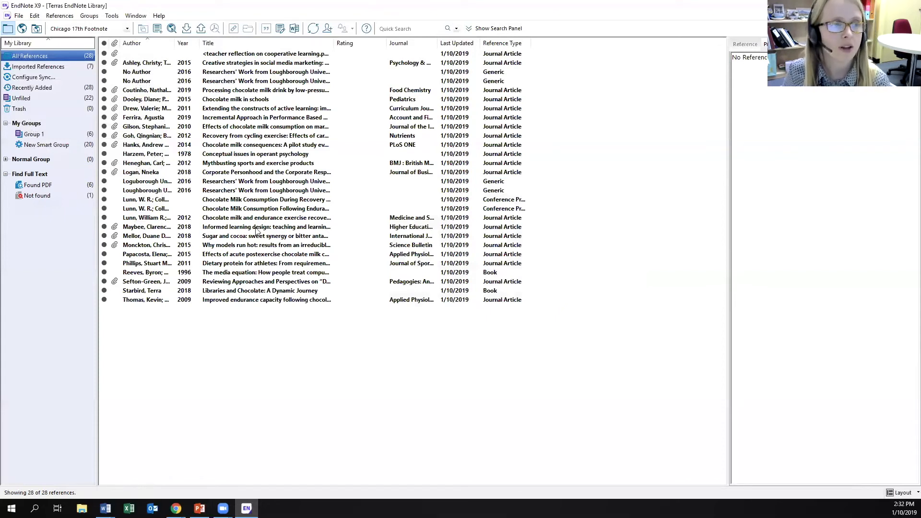
Step: Switch to Document2 in Word and go to the beginning of its text
{"action": "left_click", "coordinate": [246, 55]}
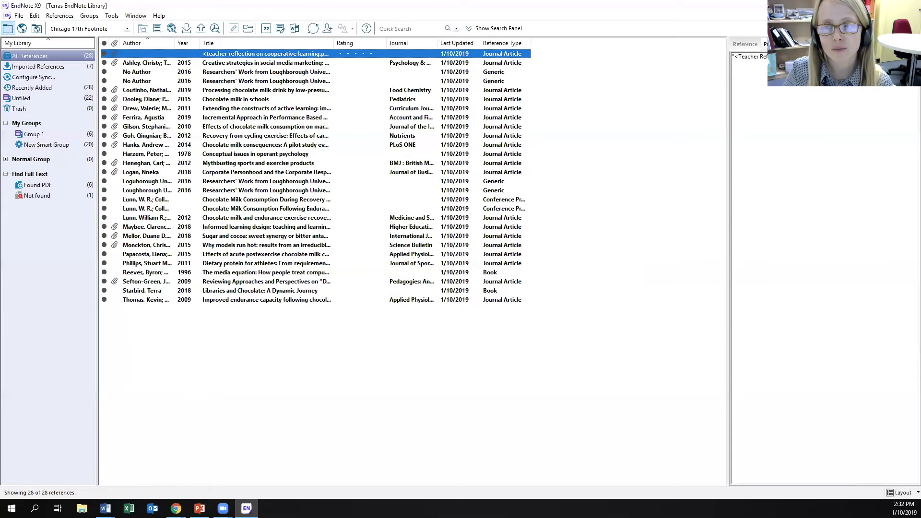
{"action": "key", "text": "alt+Tab"}
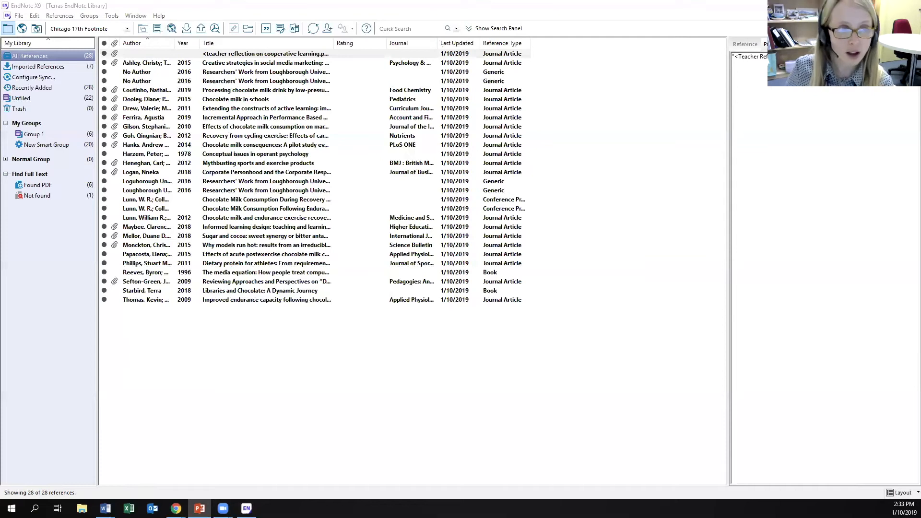
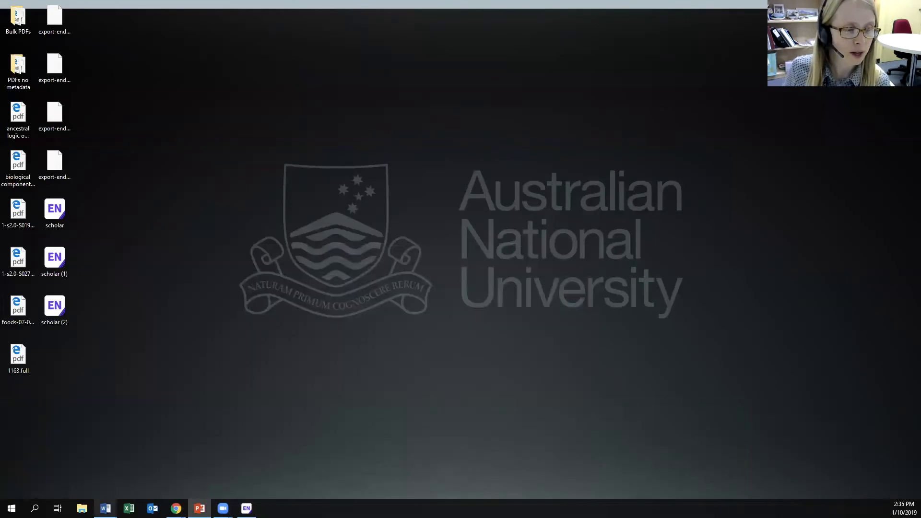
{"action": "mouse_move", "coordinate": [106, 509]}
{"action": "left_click", "coordinate": [80, 485]}
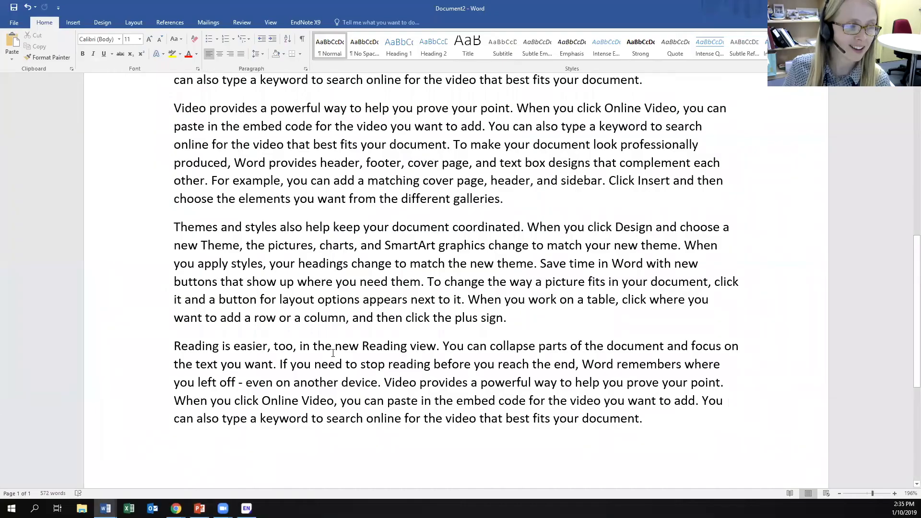
{"action": "left_click_drag", "start_coordinate": [916, 324], "coordinate": [908, 193]}
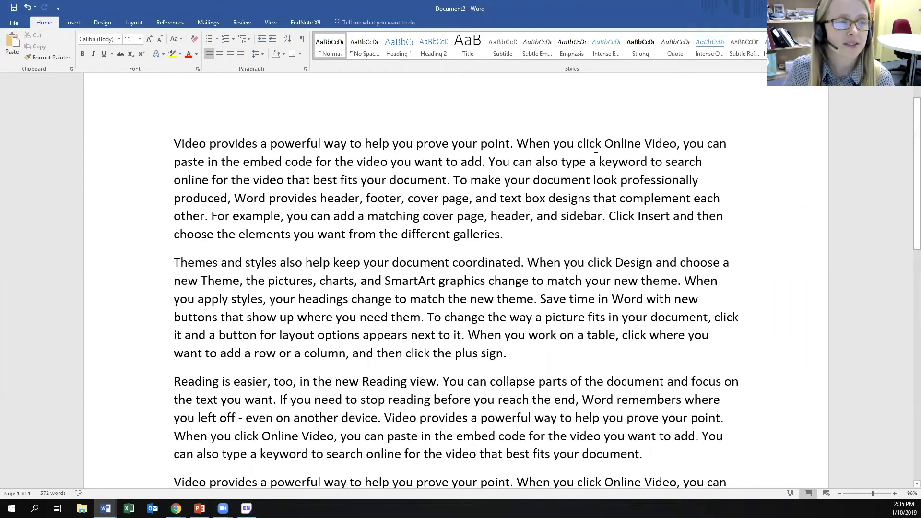
Step: Set the document's EndNote citation style to APA 6th
{"action": "left_click_drag", "start_coordinate": [908, 170], "coordinate": [906, 140]}
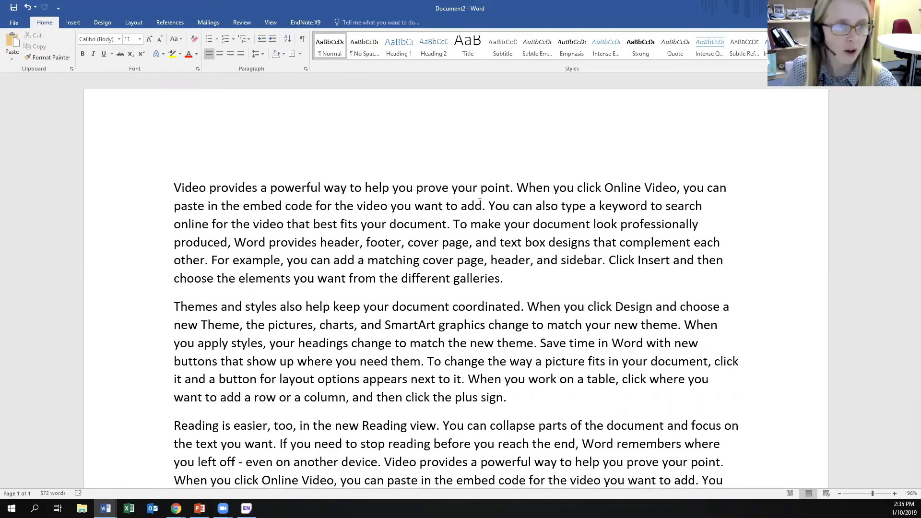
{"action": "left_click", "coordinate": [303, 22]}
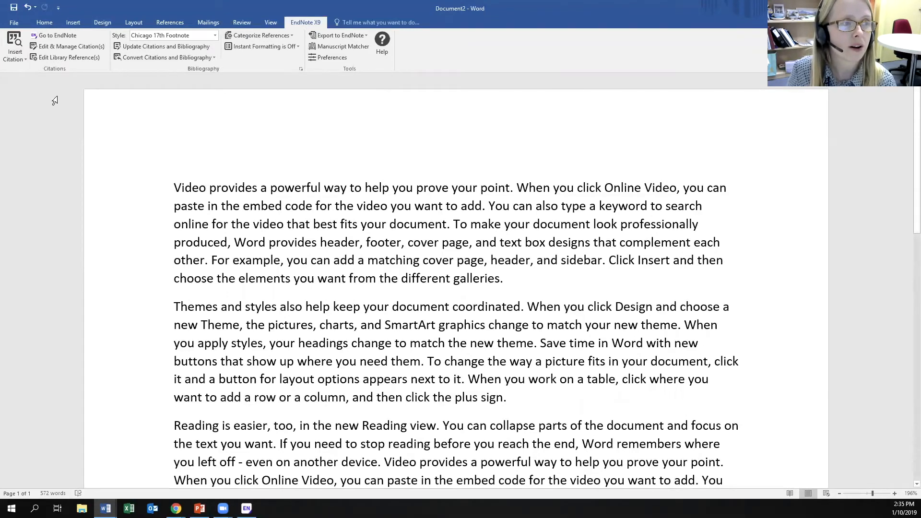
{"action": "left_click", "coordinate": [215, 35]}
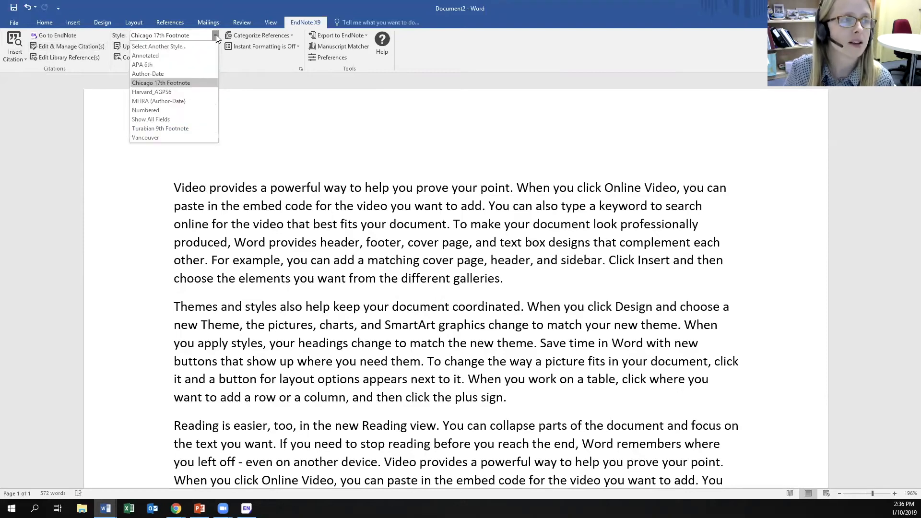
{"action": "left_click", "coordinate": [181, 63]}
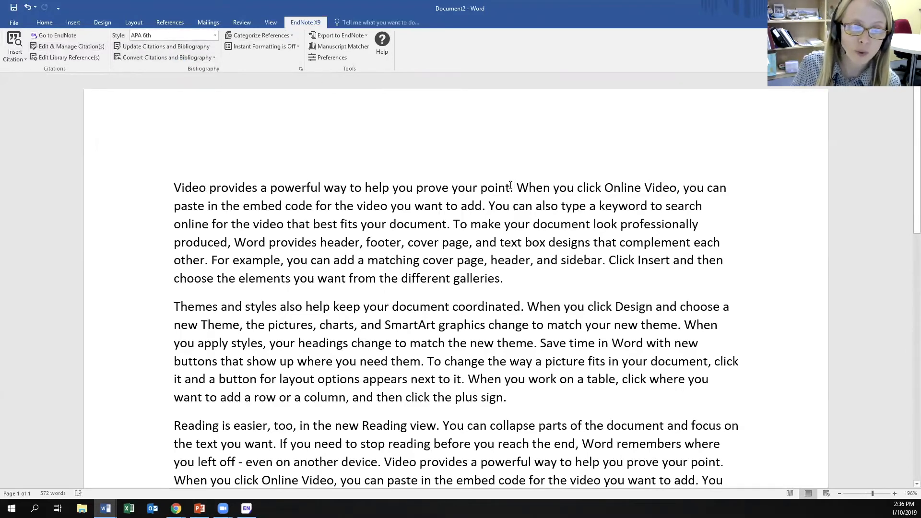
Step: Cite the 2011 article "Extending the constructs of active learning" after "prove your point" in the first sentence, preceded by a space
{"action": "left_click", "coordinate": [510, 186]}
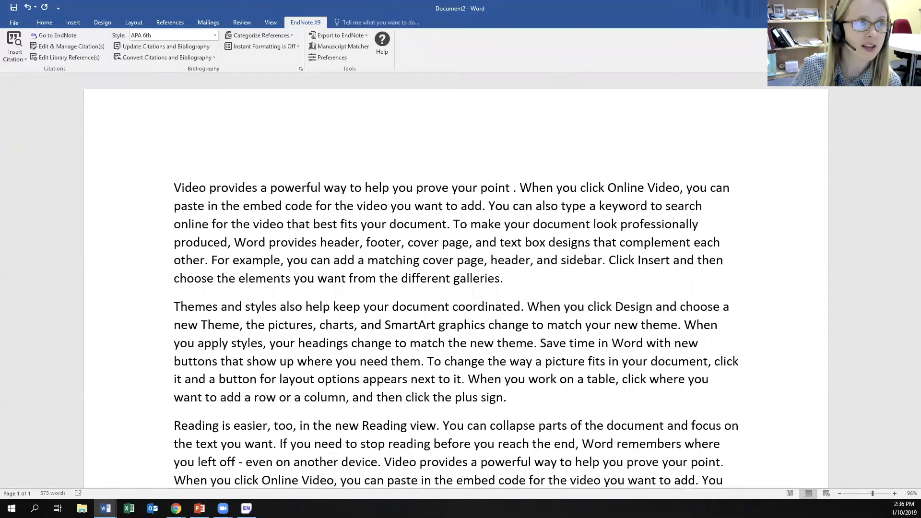
{"action": "left_click", "coordinate": [58, 35]}
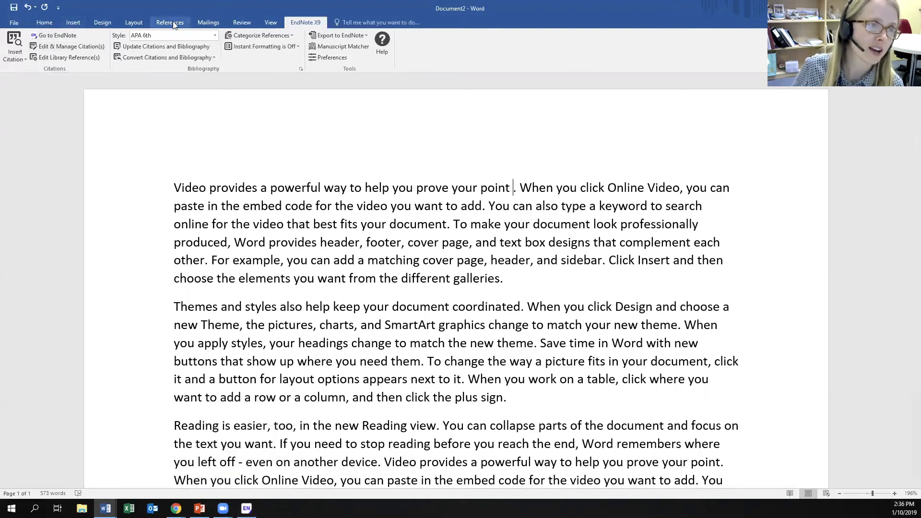
{"action": "left_click", "coordinate": [41, 36]}
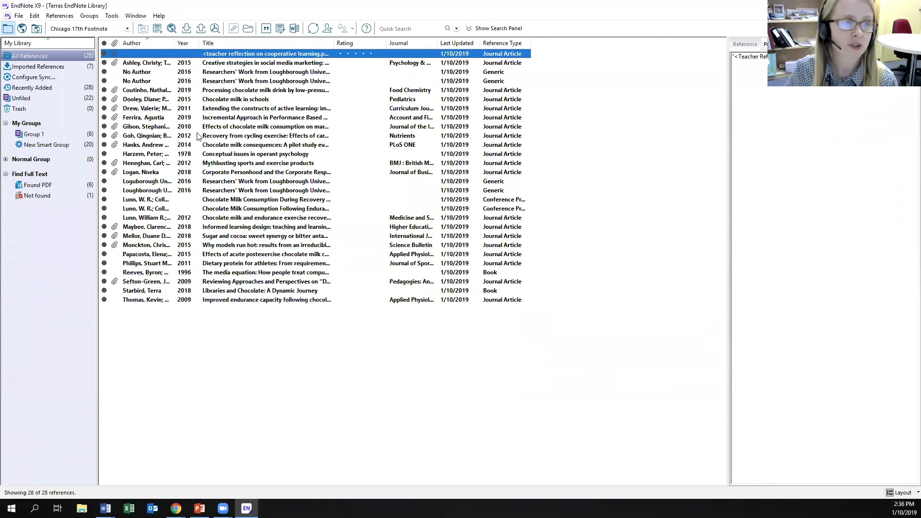
{"action": "left_click", "coordinate": [235, 109]}
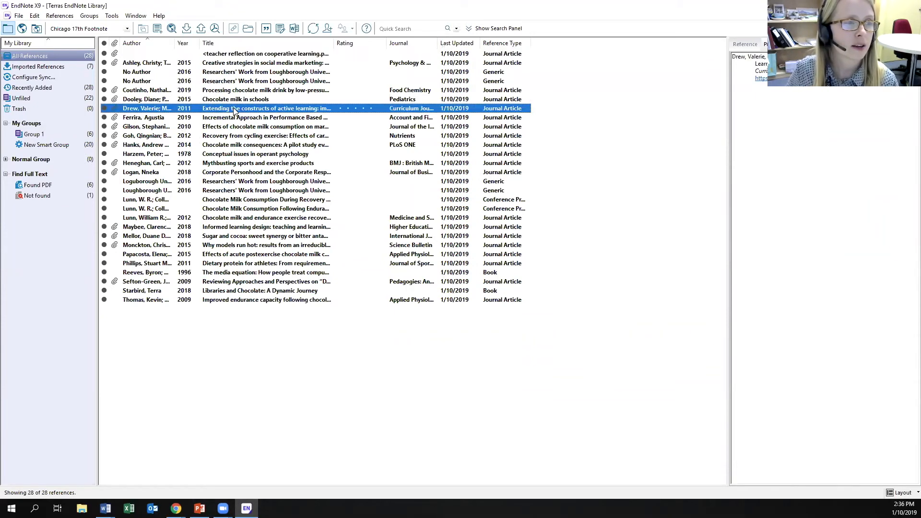
{"action": "left_click", "coordinate": [267, 29]}
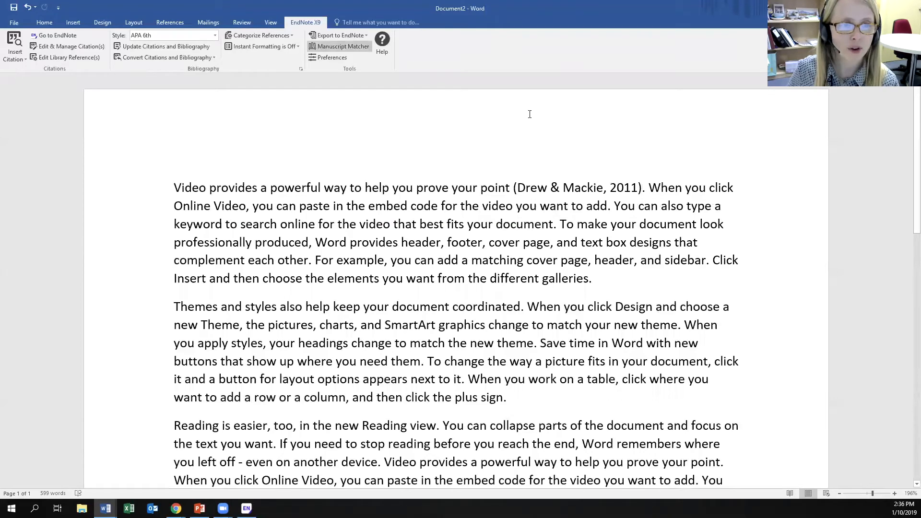
Step: Cite "Chocolate Milk Consumption Following Endura..." and "Libraries and Chocolate: A Dynamic Journey" together after "best fits your document" in the first paragraph
{"action": "left_click", "coordinate": [555, 224]}
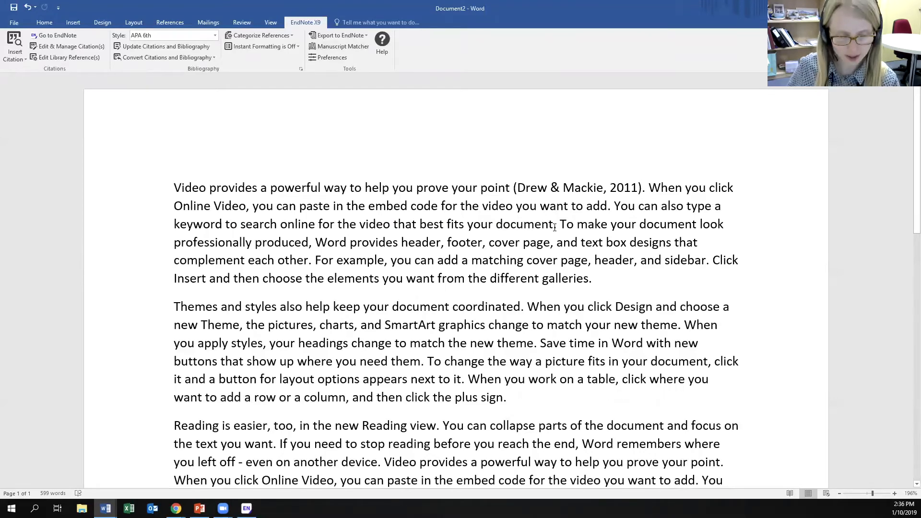
{"action": "left_click", "coordinate": [72, 38]}
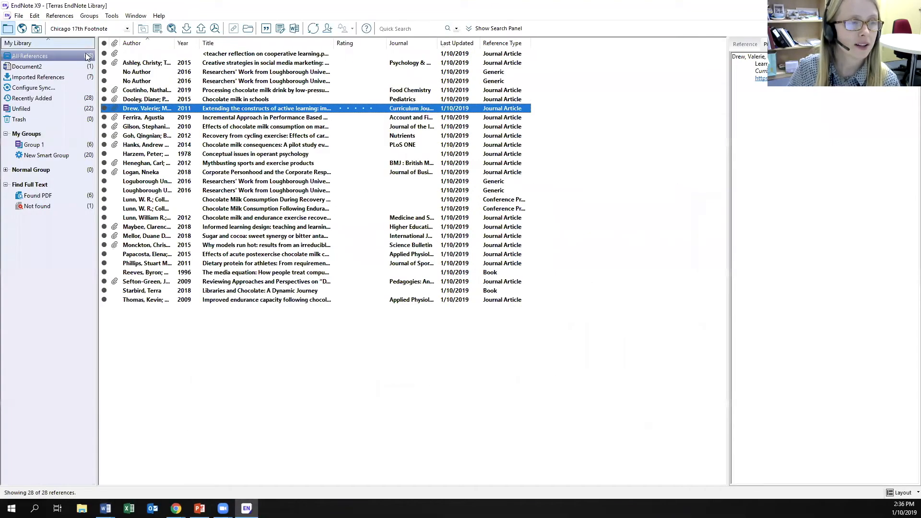
{"action": "left_click", "coordinate": [160, 209]}
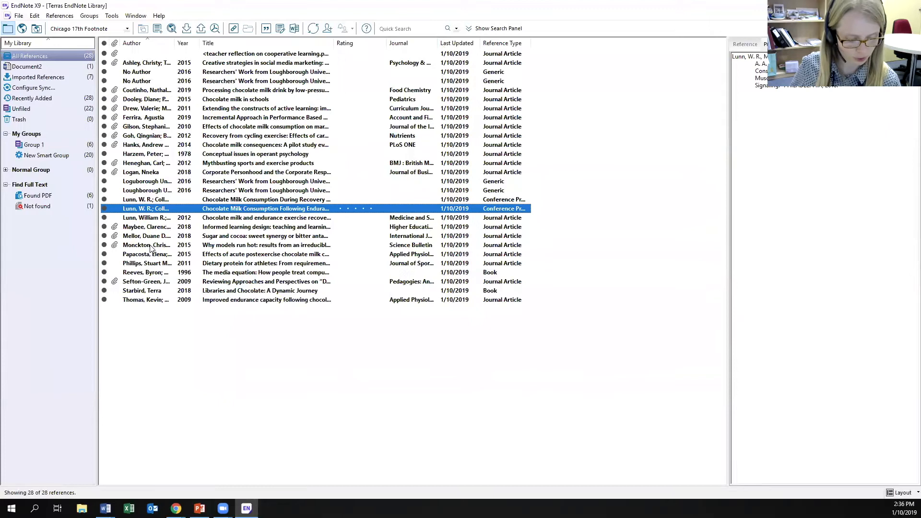
{"action": "left_click", "coordinate": [132, 290], "text": "ctrl"}
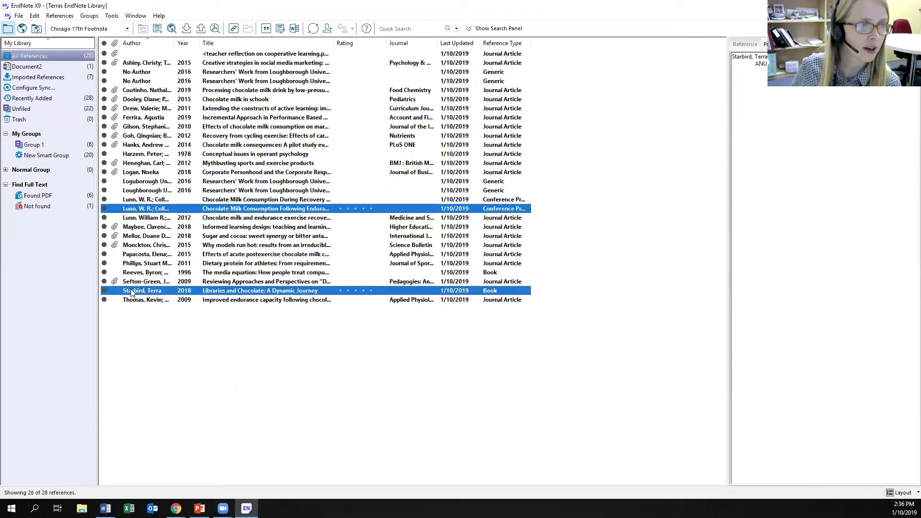
{"action": "left_click", "coordinate": [266, 29]}
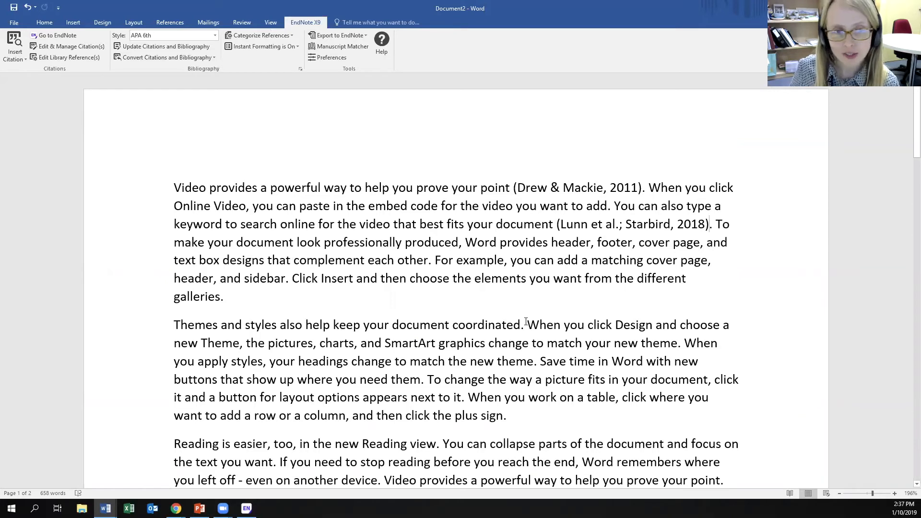
Step: Reword the start of the second paragraph to "argues that themes", with a lowercase a
{"action": "left_click", "coordinate": [175, 325]}
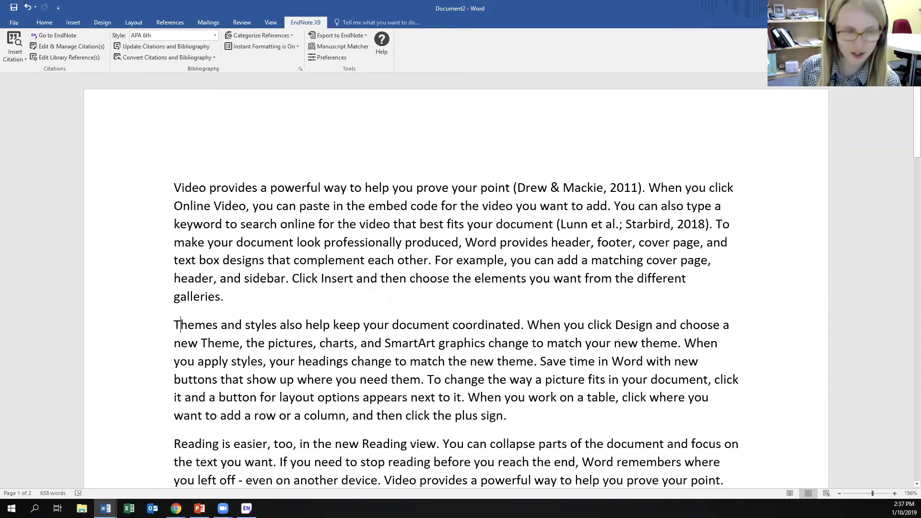
{"action": "key", "text": "Delete"}
{"action": "type", "text": "argues that"}
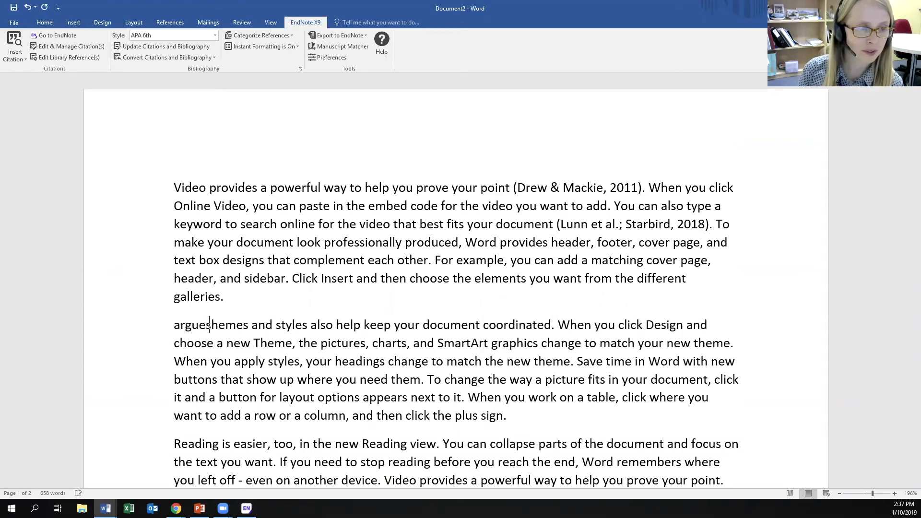
{"action": "type", "text": " t"}
{"action": "key", "text": "Left"}
{"action": "key", "text": "Left"}
{"action": "key", "text": "Left"}
{"action": "key", "text": "Left"}
{"action": "key", "text": "Left"}
{"action": "key", "text": "Left"}
{"action": "key", "text": "Left"}
{"action": "key", "text": "Left"}
{"action": "key", "text": "Left"}
{"action": "key", "text": "Left"}
{"action": "key", "text": "Left"}
{"action": "key", "text": "Left"}
{"action": "key", "text": "Left"}
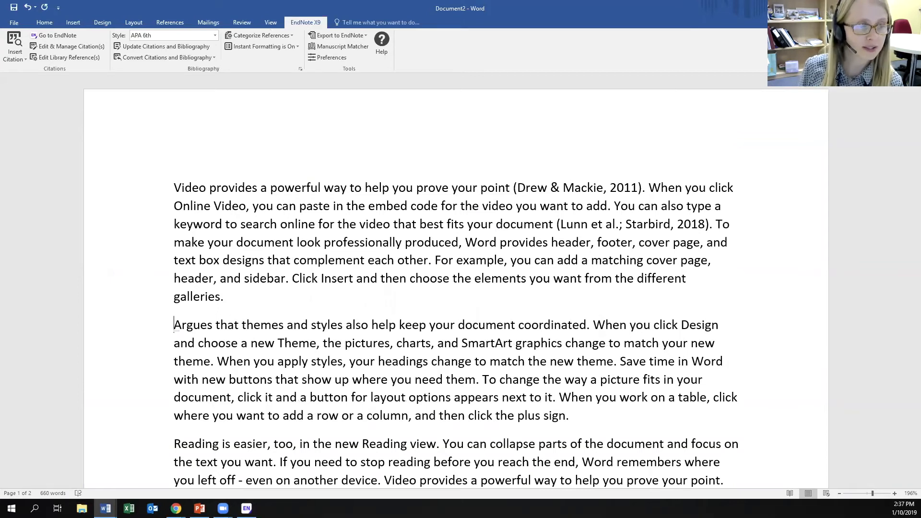
{"action": "key", "text": "BackSpace"}
{"action": "type", "text": "a"}
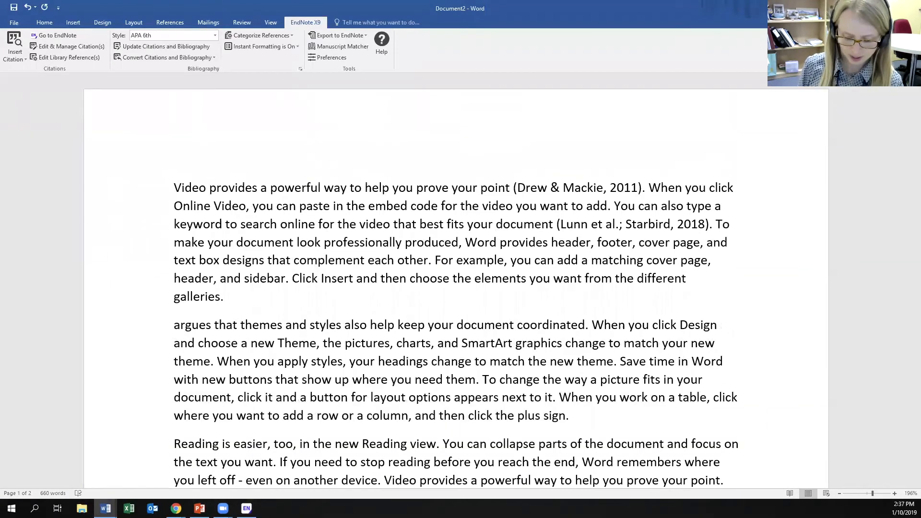
Step: Cite the 2015 article "Creative strategies in social media marketing" before "argues that themes" at the start of the second paragraph
{"action": "key", "text": "Left"}
{"action": "left_click", "coordinate": [66, 39]}
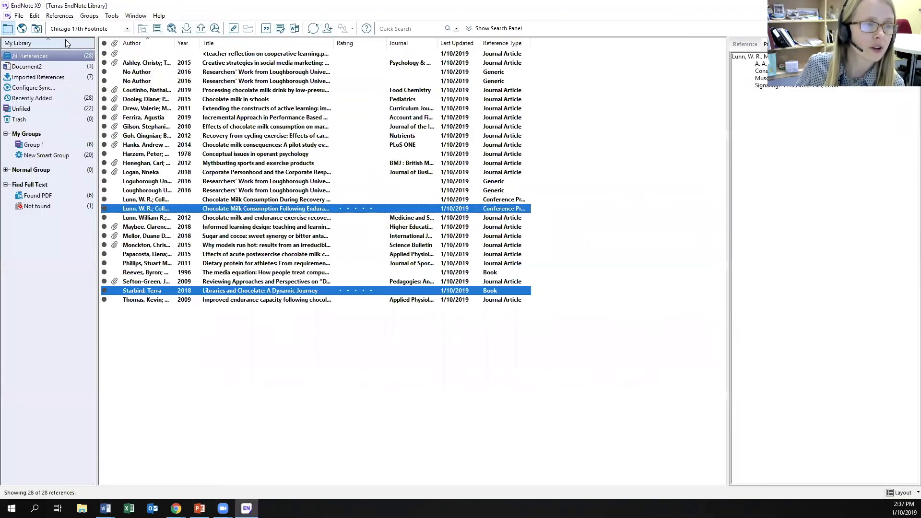
{"action": "left_click", "coordinate": [232, 64]}
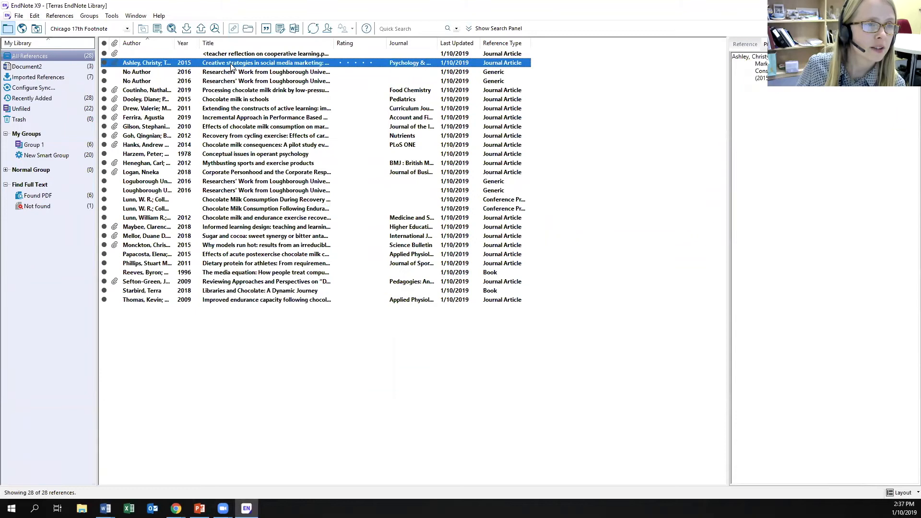
{"action": "left_click", "coordinate": [267, 30]}
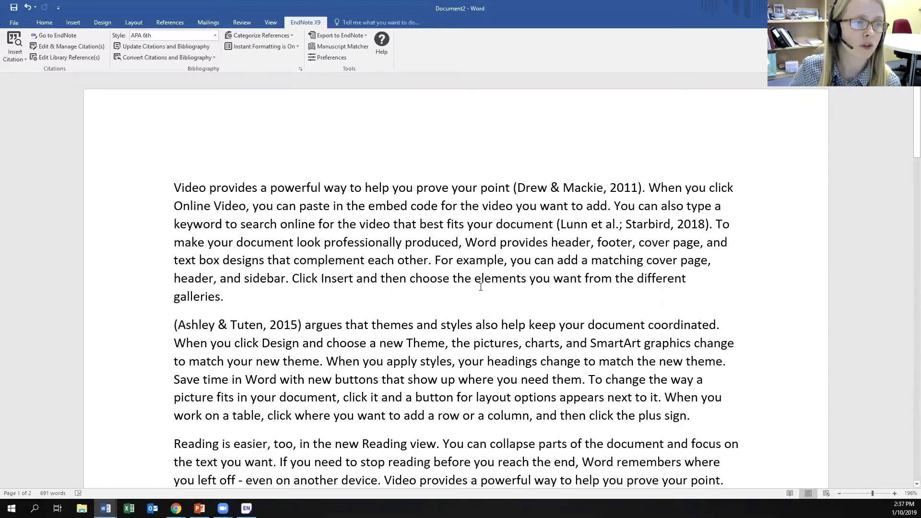
Step: Format the second paragraph's opening citation as "Display as: Author (Year)" and change the following verb to "argue"
{"action": "left_click", "coordinate": [250, 327]}
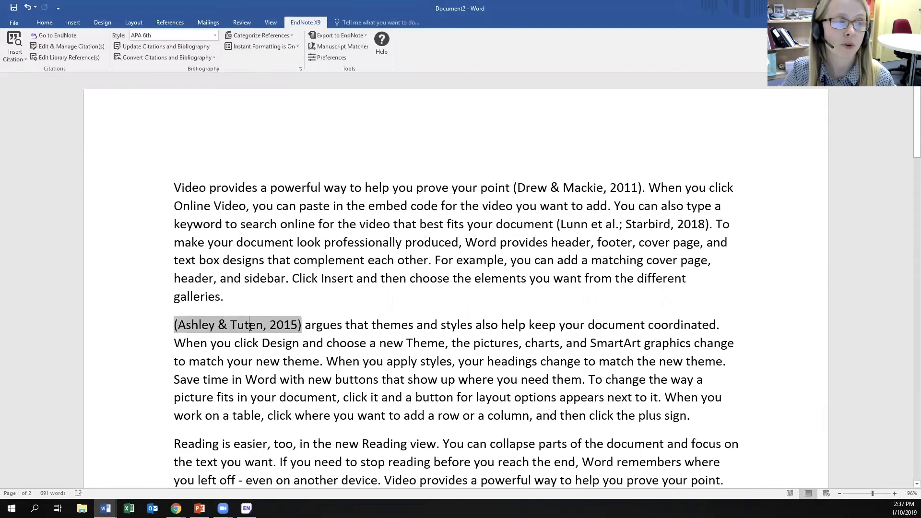
{"action": "left_click", "coordinate": [94, 46]}
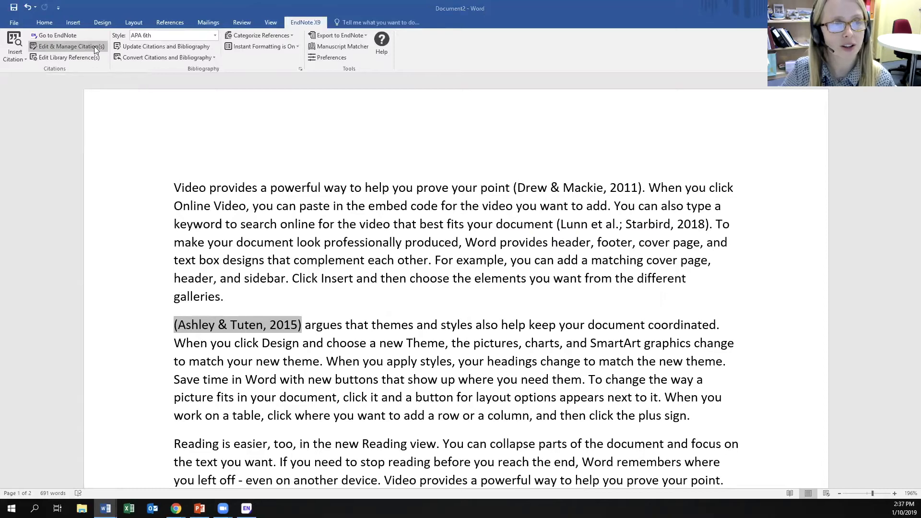
{"action": "left_click_drag", "start_coordinate": [469, 115], "coordinate": [638, 119]}
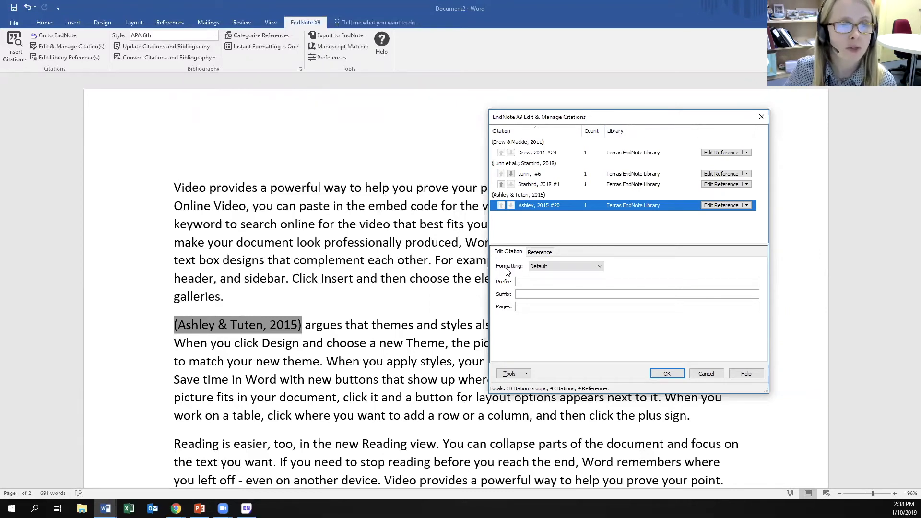
{"action": "left_click", "coordinate": [601, 266]}
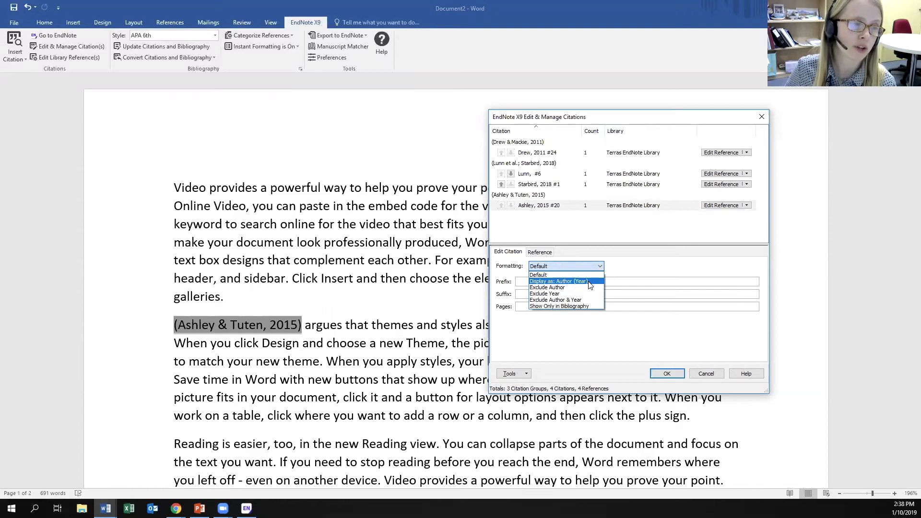
{"action": "left_click", "coordinate": [590, 282]}
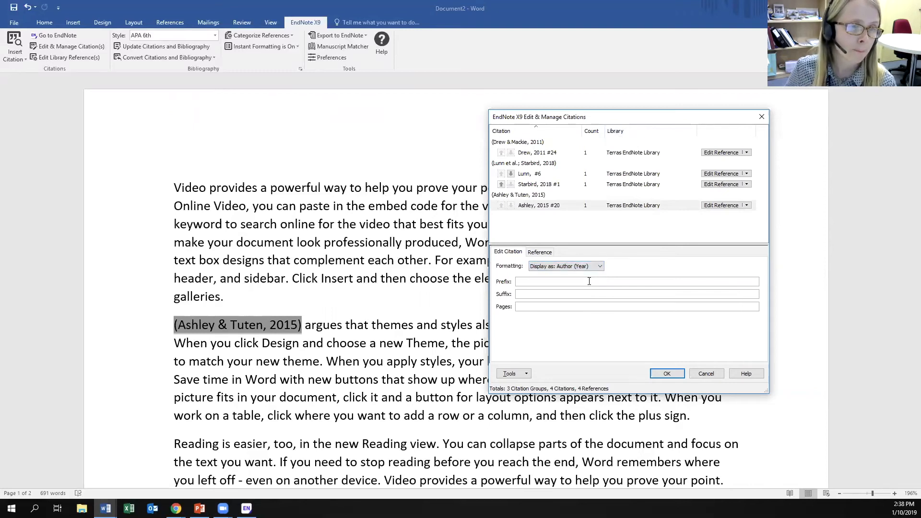
{"action": "left_click", "coordinate": [658, 374]}
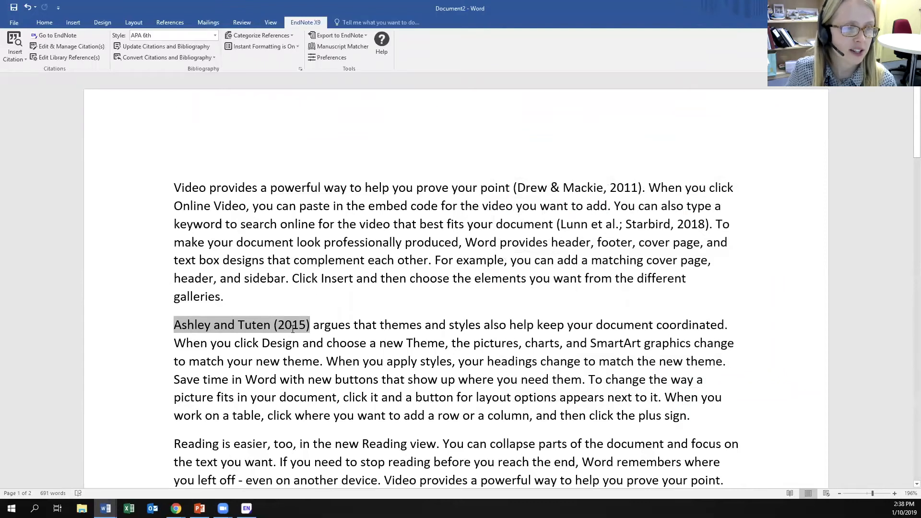
{"action": "left_click", "coordinate": [350, 327]}
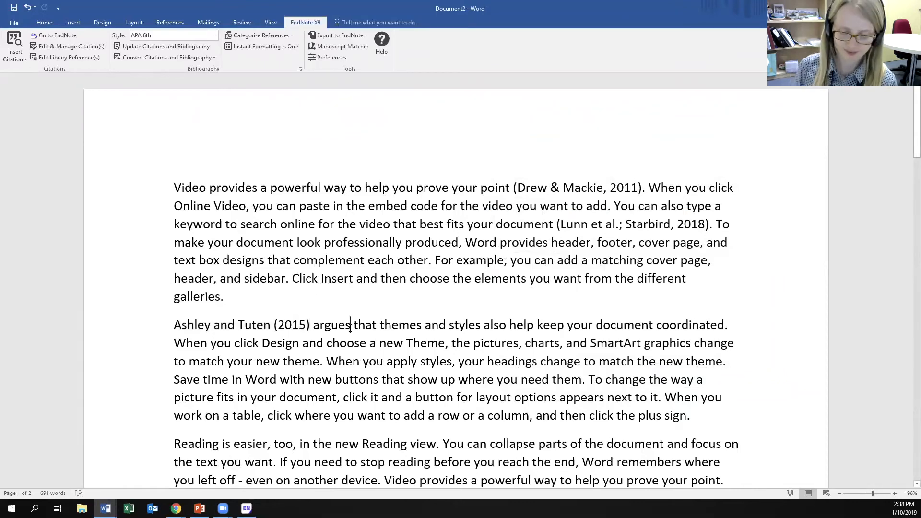
{"action": "key", "text": "BackSpace"}
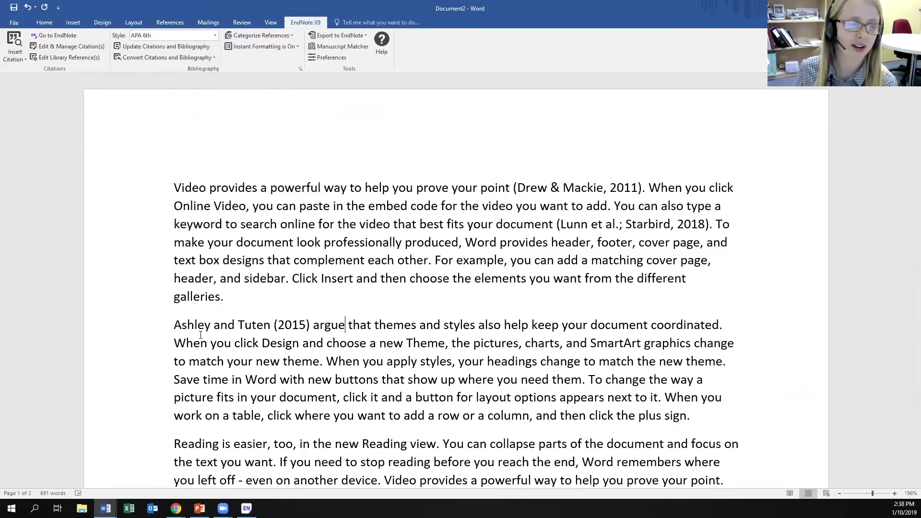
Step: Cite the 2016 Loughborough University reference in the second paragraph, before "When you apply styles"
{"action": "left_click", "coordinate": [76, 37]}
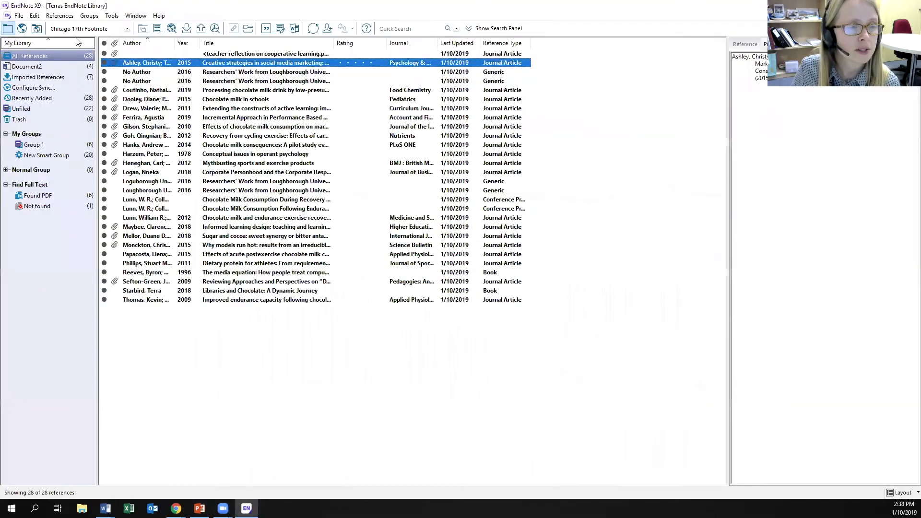
{"action": "left_click", "coordinate": [148, 91]}
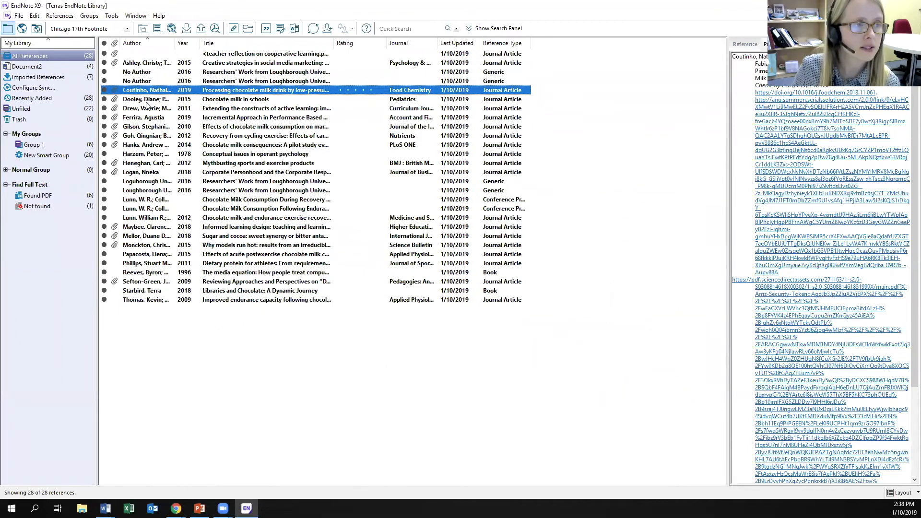
{"action": "left_click", "coordinate": [147, 101]}
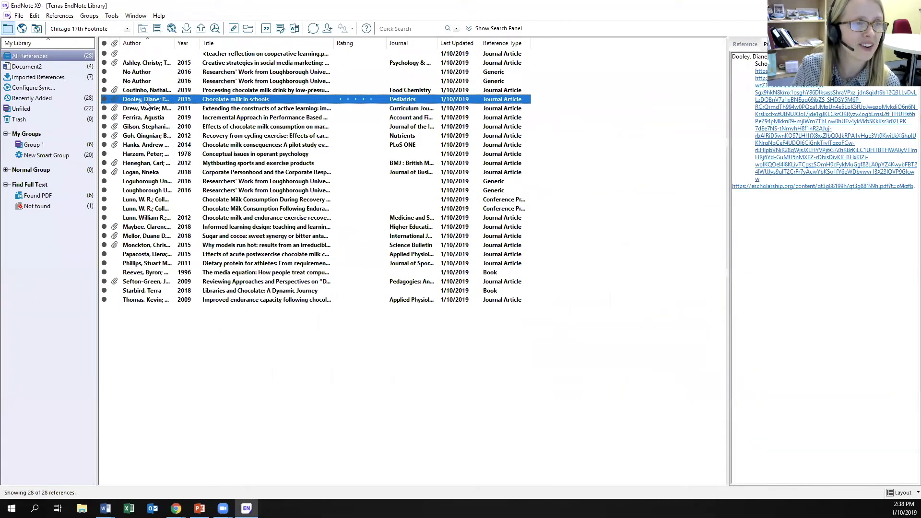
{"action": "left_click", "coordinate": [152, 192]}
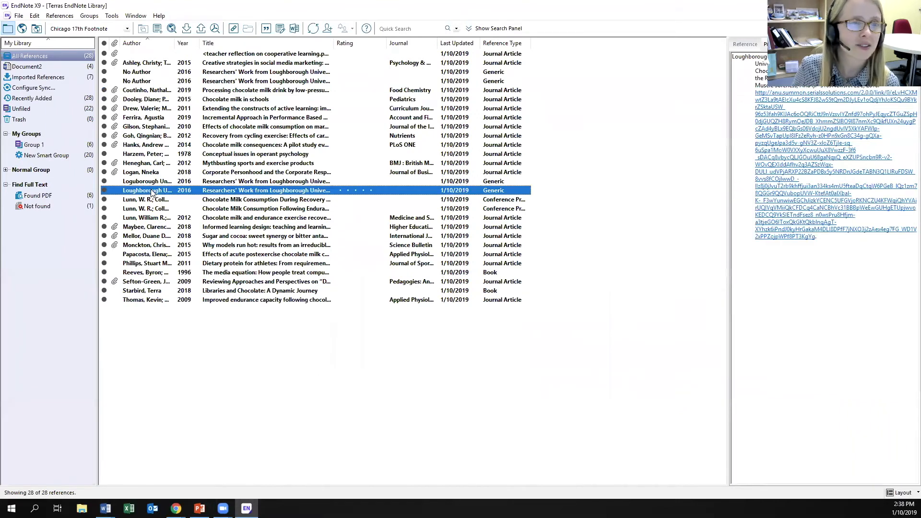
{"action": "left_click", "coordinate": [266, 28]}
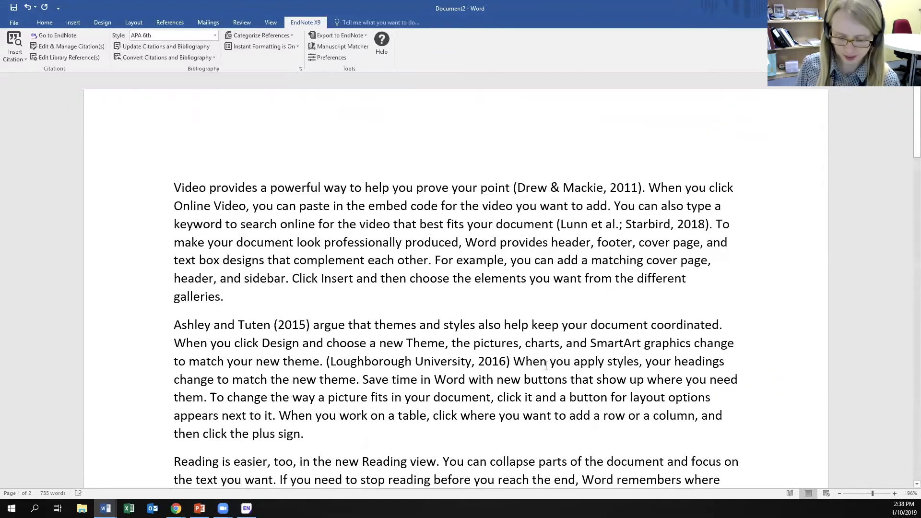
Step: Reword the text after the Loughborough University citation to "states that when you apply styles", with a lowercase w
{"action": "key", "text": "Right"}
{"action": "key", "text": "BackSpace"}
{"action": "type", "text": "states t"}
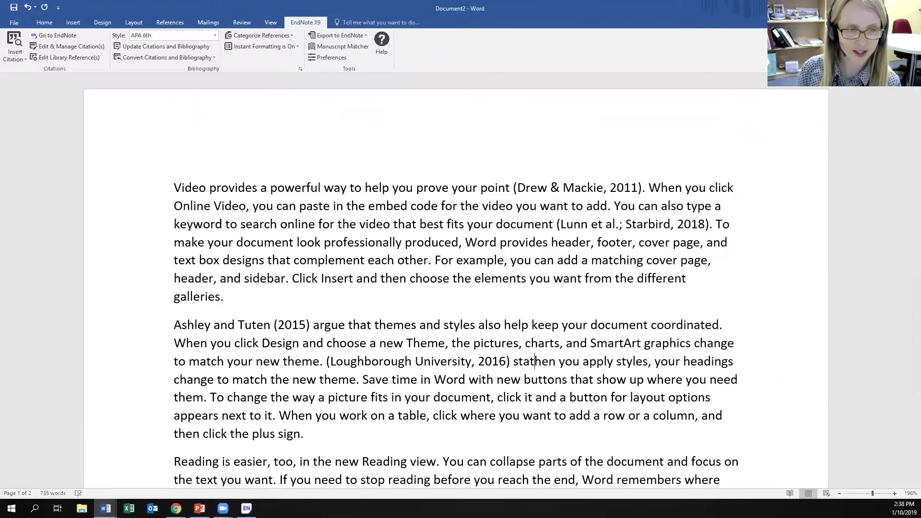
{"action": "type", "text": "hat w"}
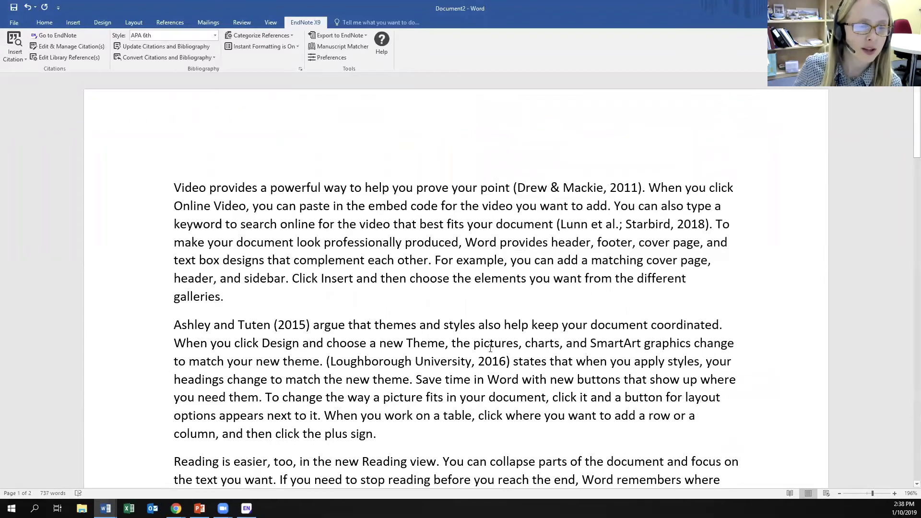
Step: Format the Loughborough University citation in the second paragraph as "Display as: Author (Year)"
{"action": "left_click", "coordinate": [417, 362]}
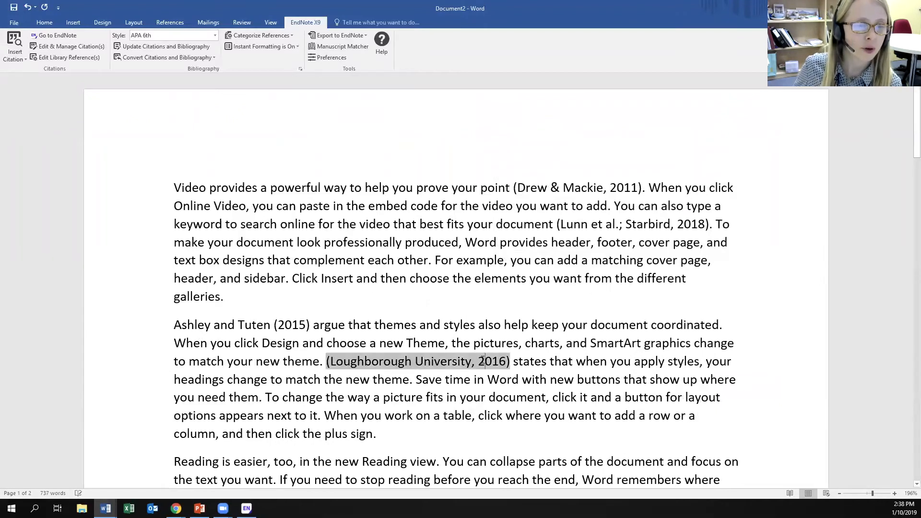
{"action": "left_click", "coordinate": [79, 48]}
{"action": "left_click", "coordinate": [397, 266]}
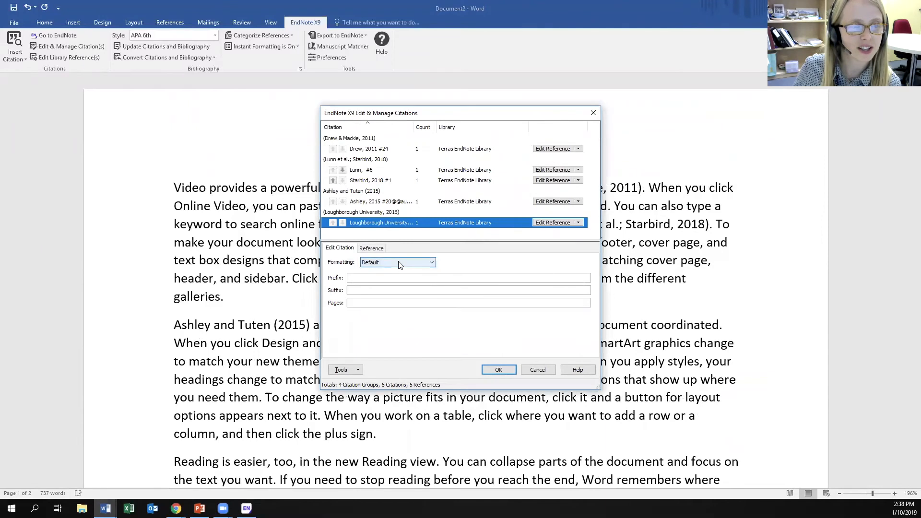
{"action": "left_click", "coordinate": [399, 274]}
{"action": "left_click", "coordinate": [400, 278]}
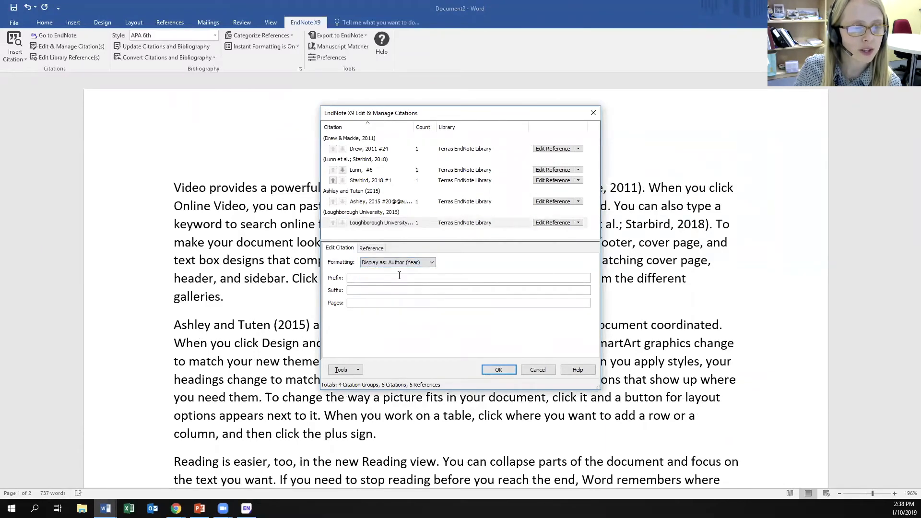
{"action": "left_click", "coordinate": [507, 374]}
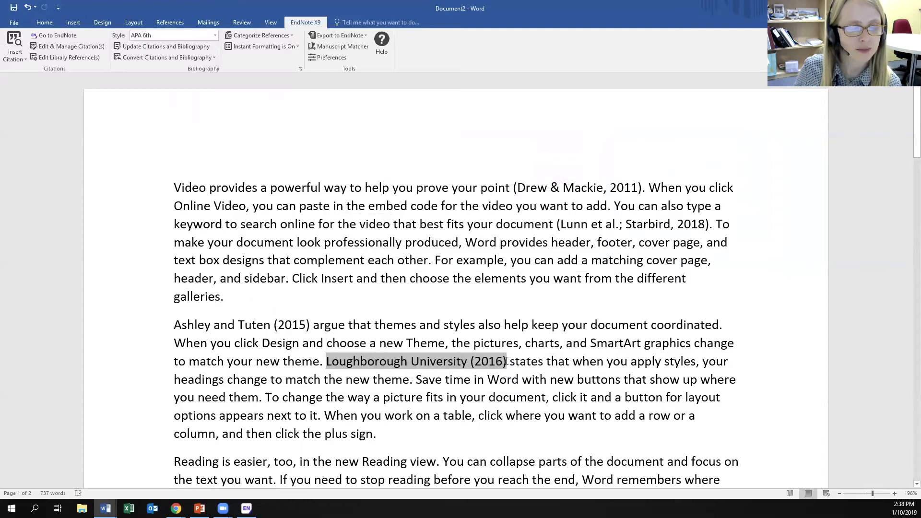
{"action": "left_click", "coordinate": [510, 363]}
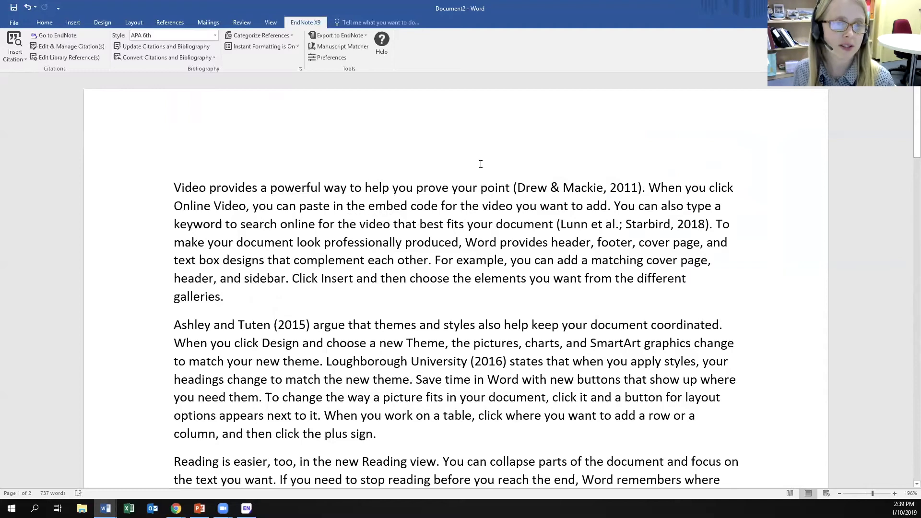
Step: Add the heading "Reference List" directly above the bibliography at the end of the document
{"action": "scroll", "coordinate": [908, 176], "scroll_direction": "down", "scroll_amount": 1}
{"action": "scroll", "coordinate": [909, 176], "scroll_direction": "down", "scroll_amount": 9}
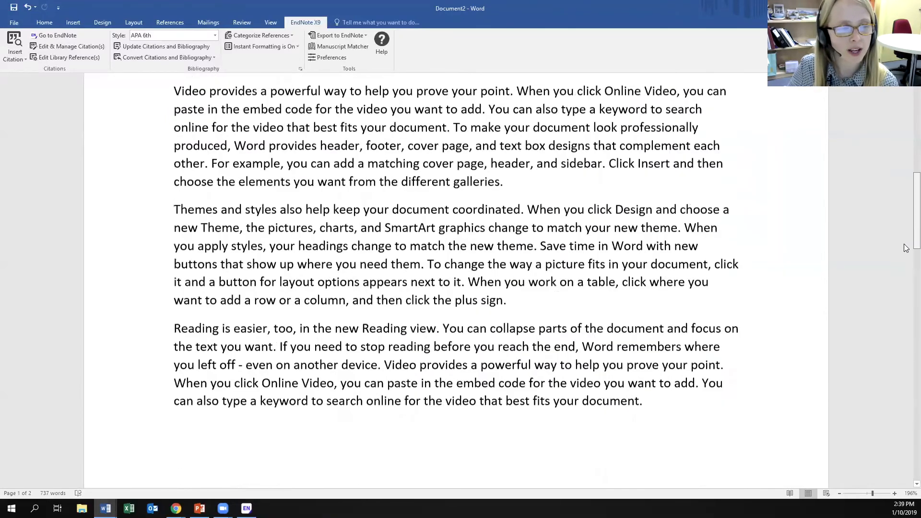
{"action": "scroll", "coordinate": [900, 305], "scroll_direction": "up", "scroll_amount": 3}
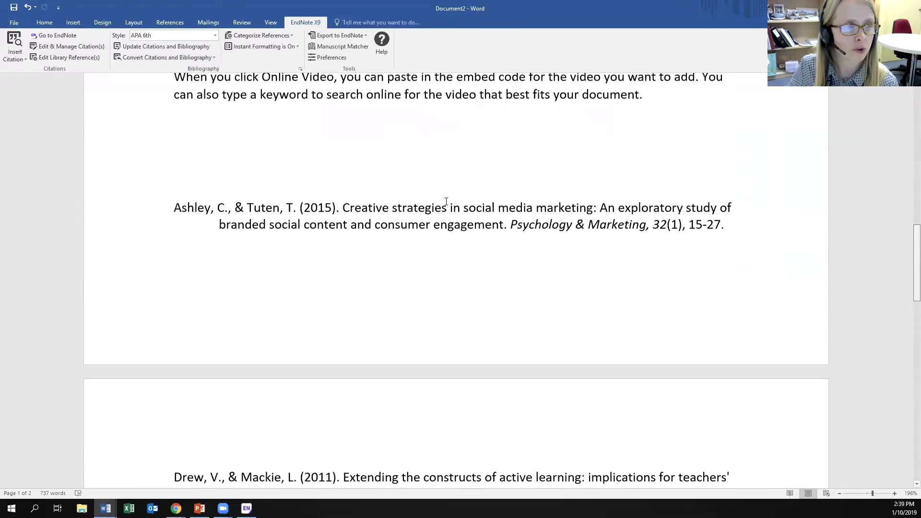
{"action": "left_click", "coordinate": [297, 196]}
{"action": "type", "text": "Refere"}
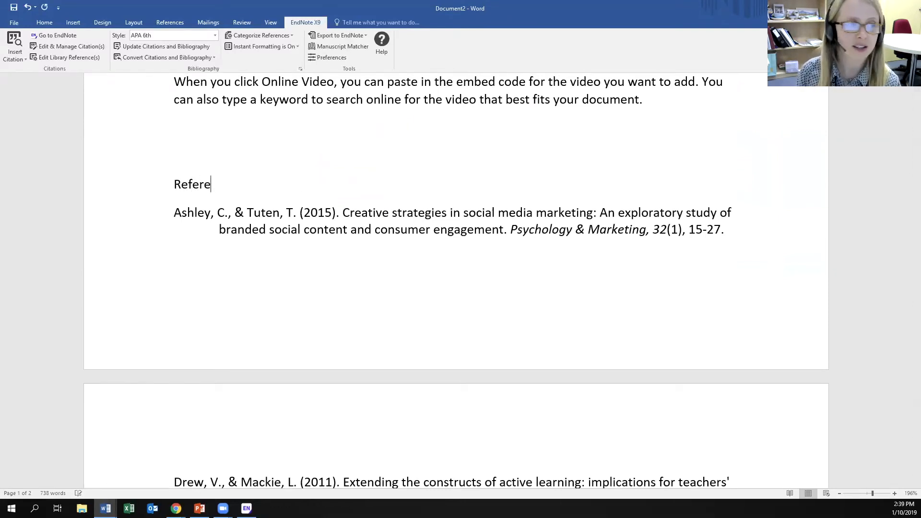
{"action": "type", "text": "nce List"}
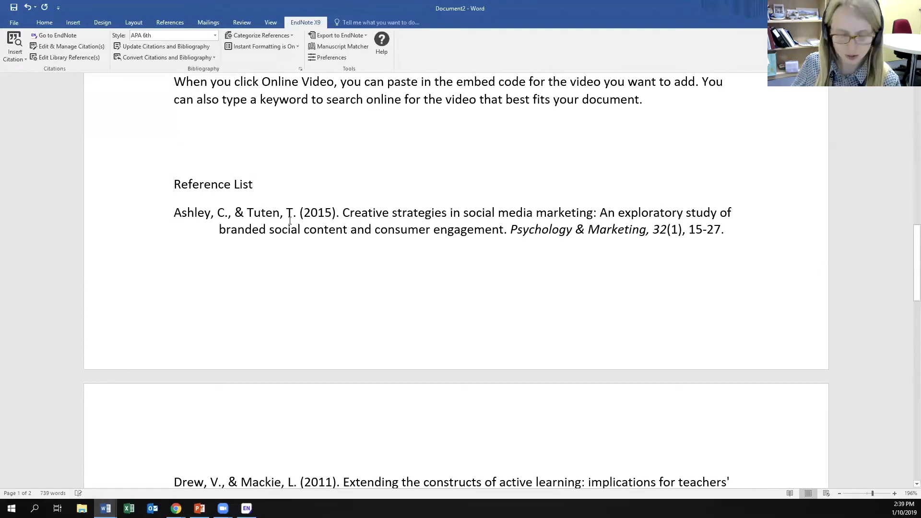
Step: Insert blank lines before the "Reference List" heading to push it and the bibliography onto the second page
{"action": "key", "text": "Return"}
{"action": "key", "text": "Return"}
{"action": "key", "text": "Return"}
{"action": "key", "text": "Return"}
{"action": "key", "text": "Return"}
{"action": "key", "text": "Return"}
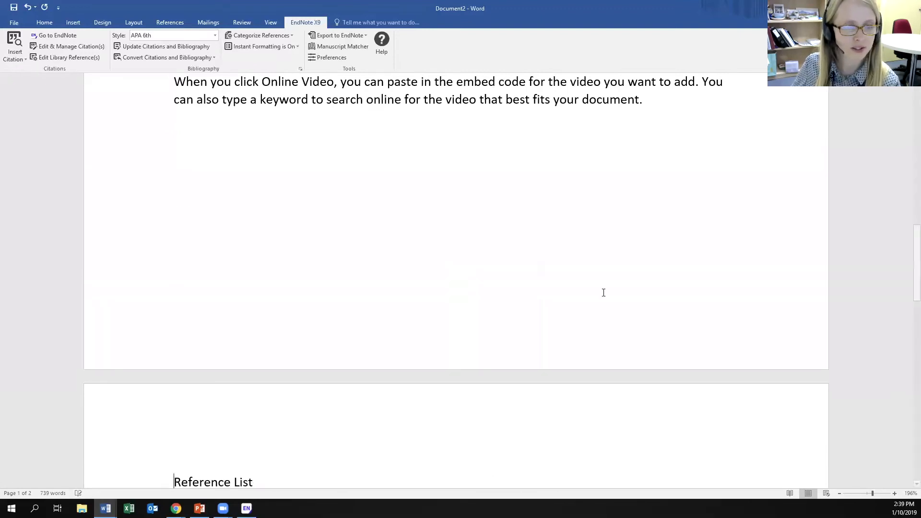
Step: Add pages 24-26 to the 2011 citation in the first sentence of the document
{"action": "left_click_drag", "start_coordinate": [907, 294], "coordinate": [907, 157]}
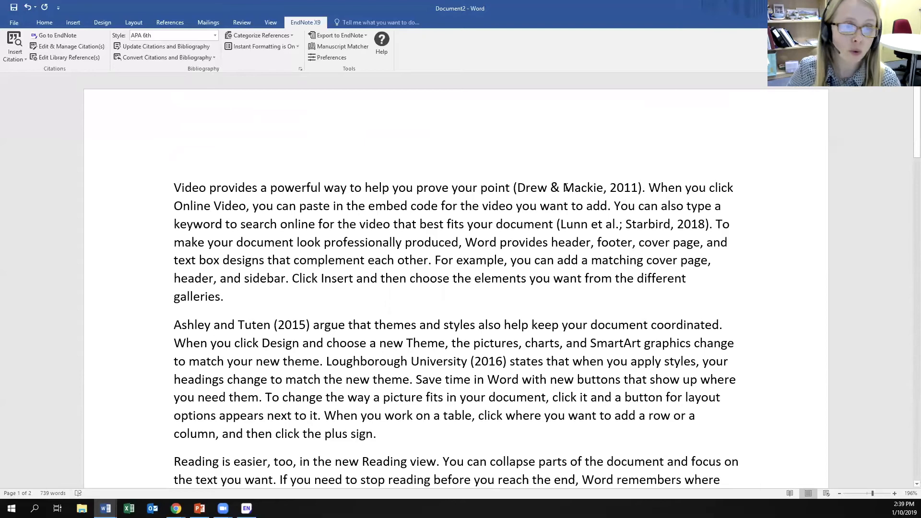
{"action": "left_click", "coordinate": [567, 189]}
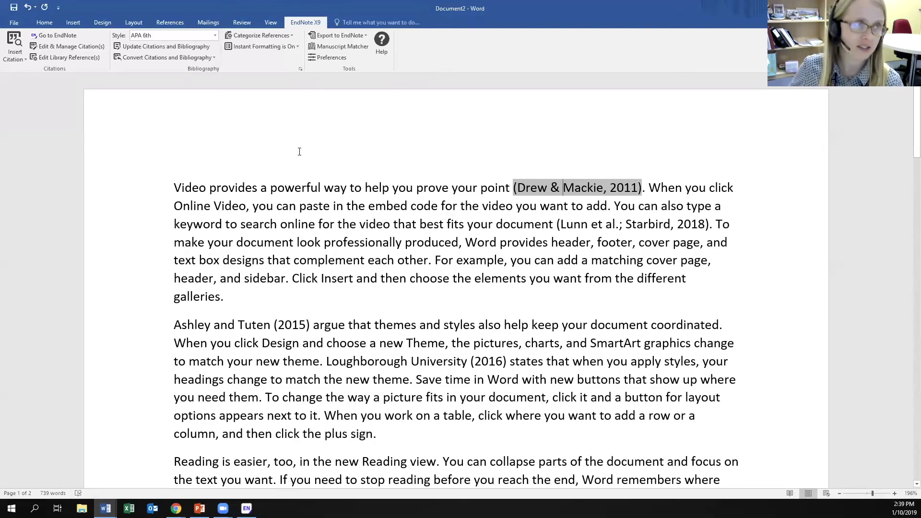
{"action": "left_click", "coordinate": [64, 46]}
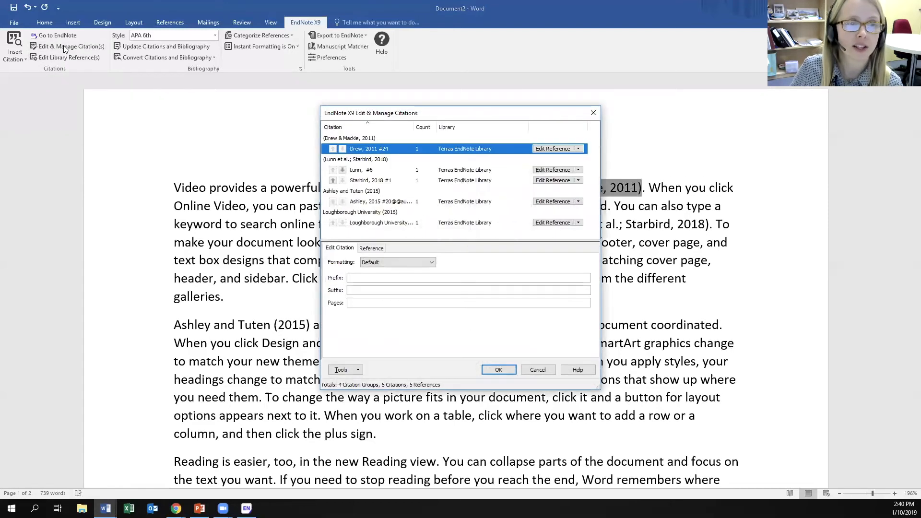
{"action": "left_click_drag", "start_coordinate": [453, 114], "coordinate": [352, 140]}
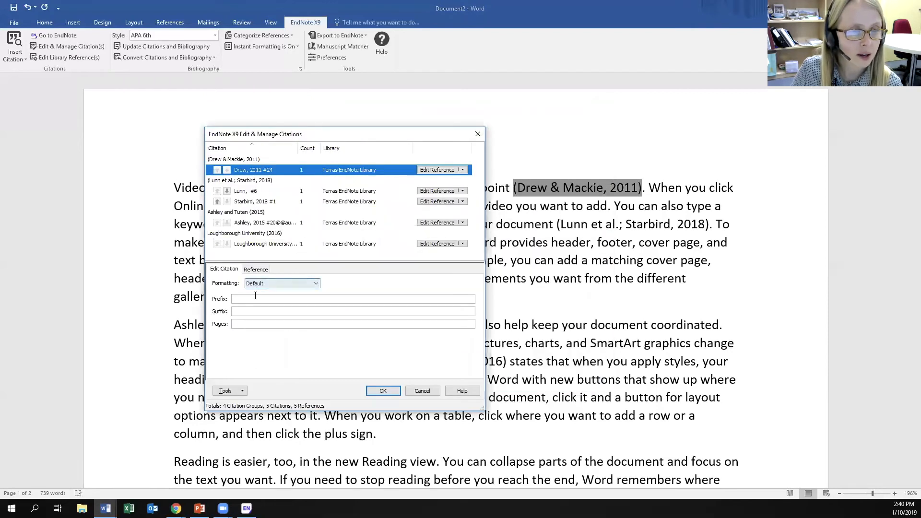
{"action": "left_click", "coordinate": [288, 325]}
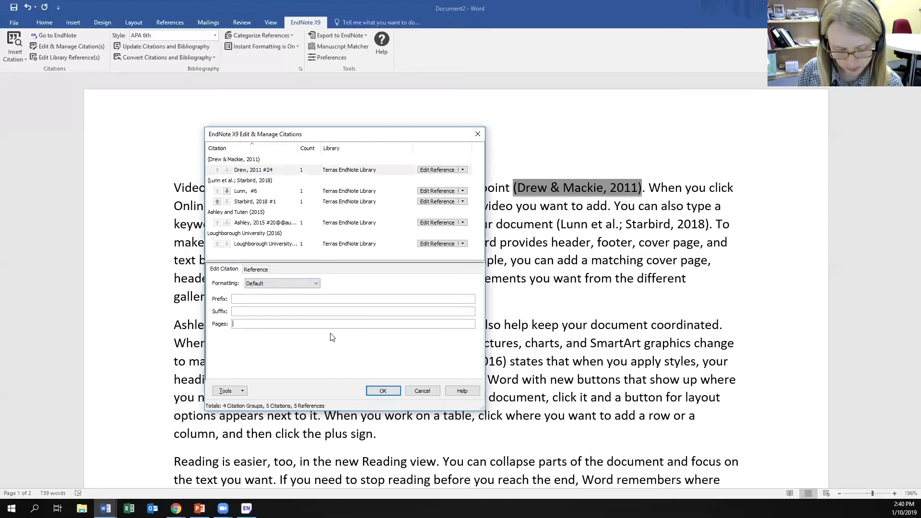
{"action": "type", "text": "24-26"}
{"action": "left_click", "coordinate": [381, 391]}
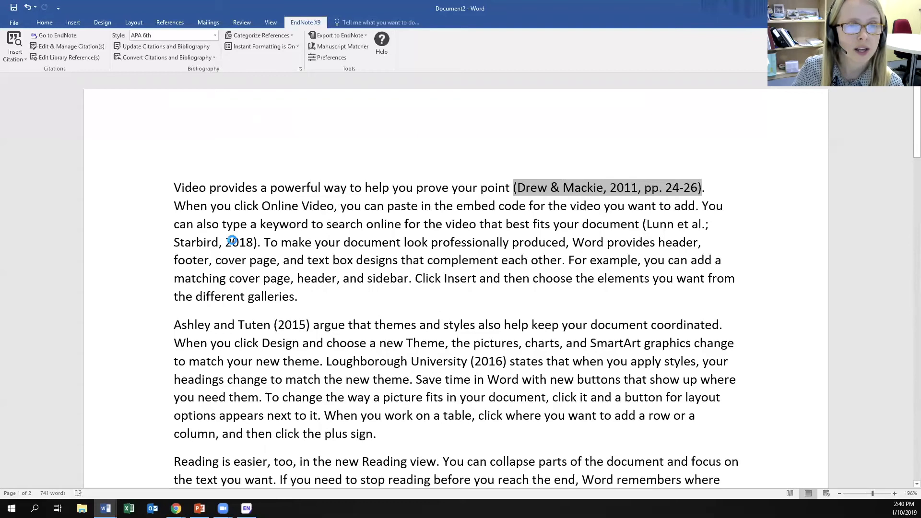
Step: In the first paragraph's two-source citation, add page 321 to the undated source and pages 1-2 to the 2018 source
{"action": "left_click", "coordinate": [232, 241]}
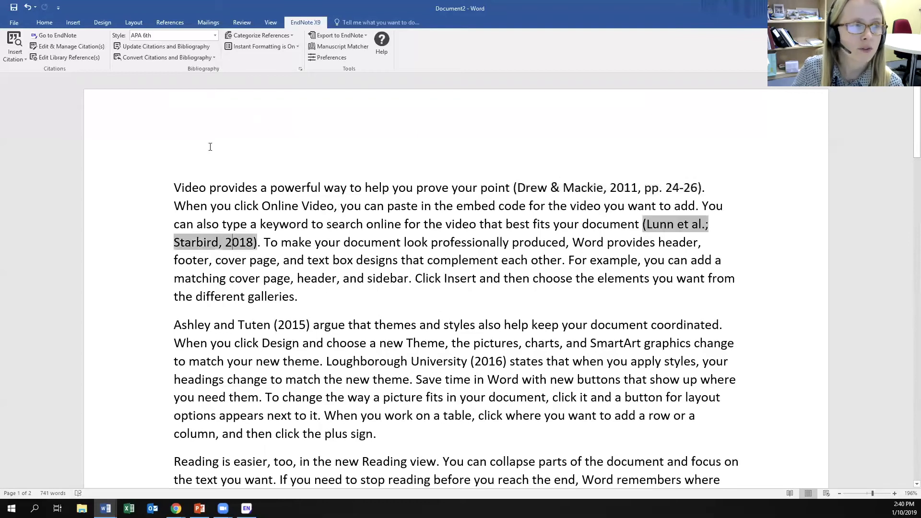
{"action": "left_click", "coordinate": [87, 47]}
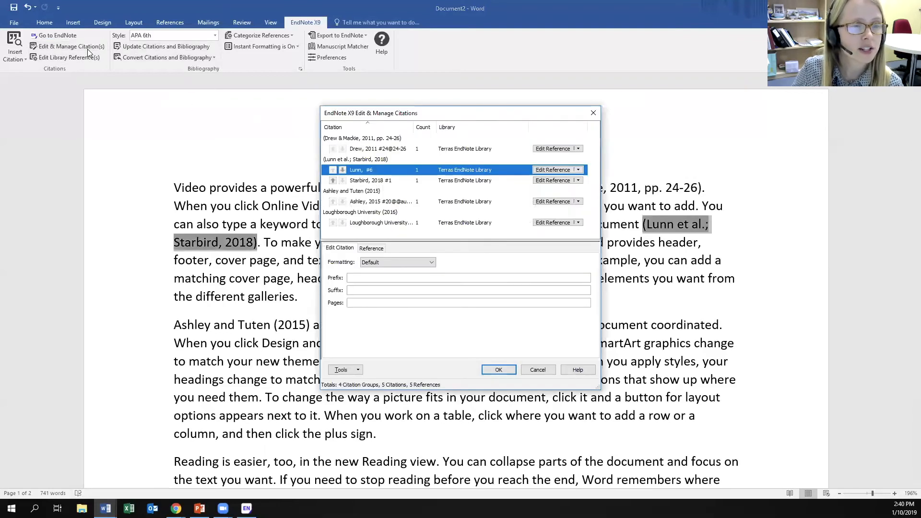
{"action": "left_click", "coordinate": [363, 302]}
{"action": "type", "text": "321"}
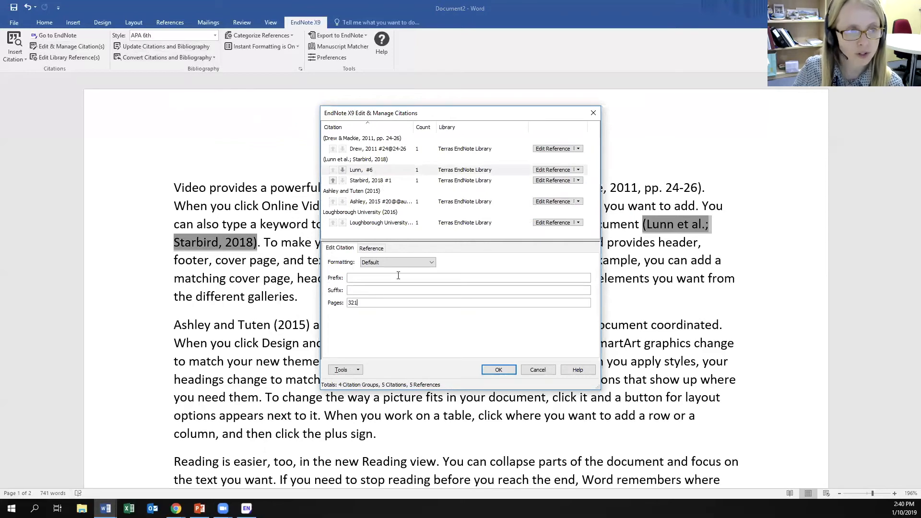
{"action": "left_click", "coordinate": [405, 181]}
{"action": "left_click", "coordinate": [362, 303]}
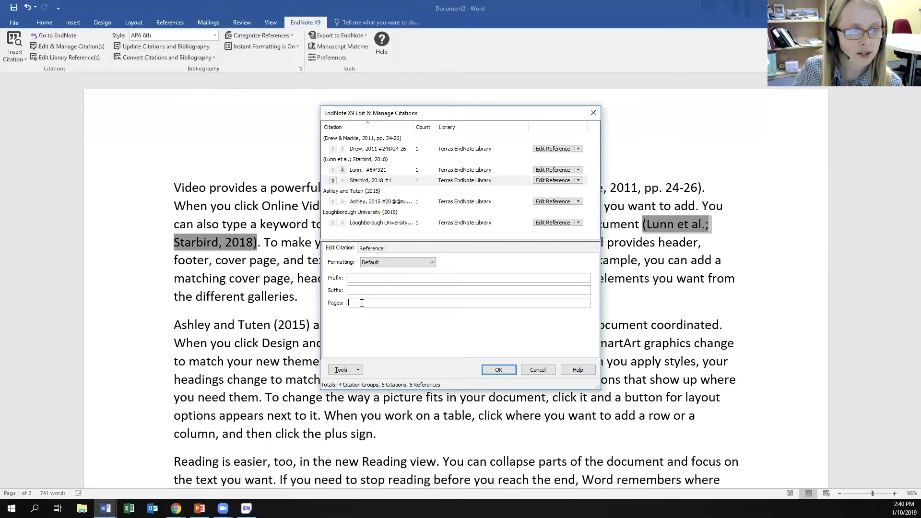
{"action": "type", "text": "1-2"}
{"action": "left_click", "coordinate": [499, 370]}
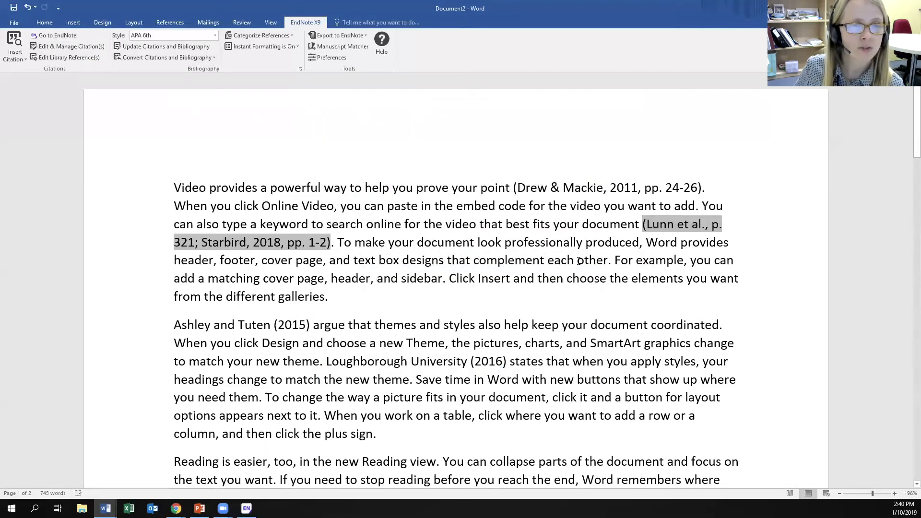
{"action": "left_click", "coordinate": [326, 260]}
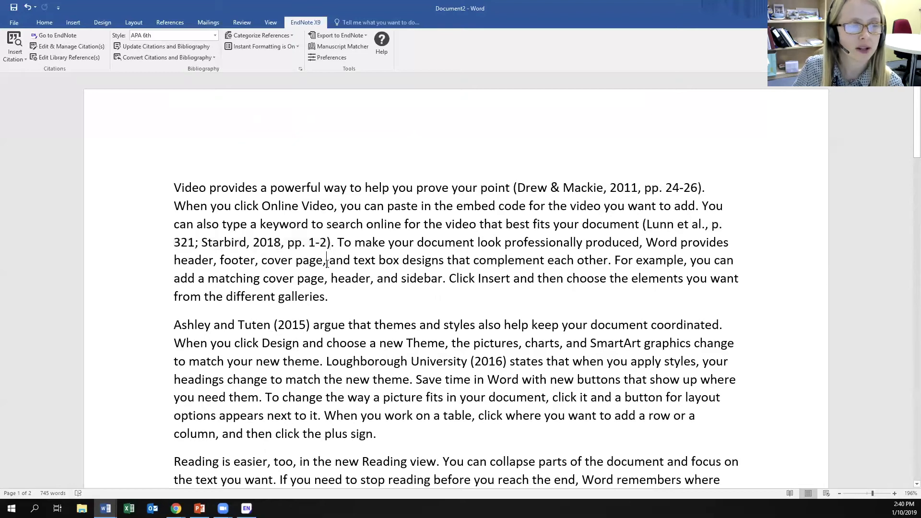
Step: Add page 32 to the 2015 citation that opens the second paragraph
{"action": "left_click", "coordinate": [291, 325]}
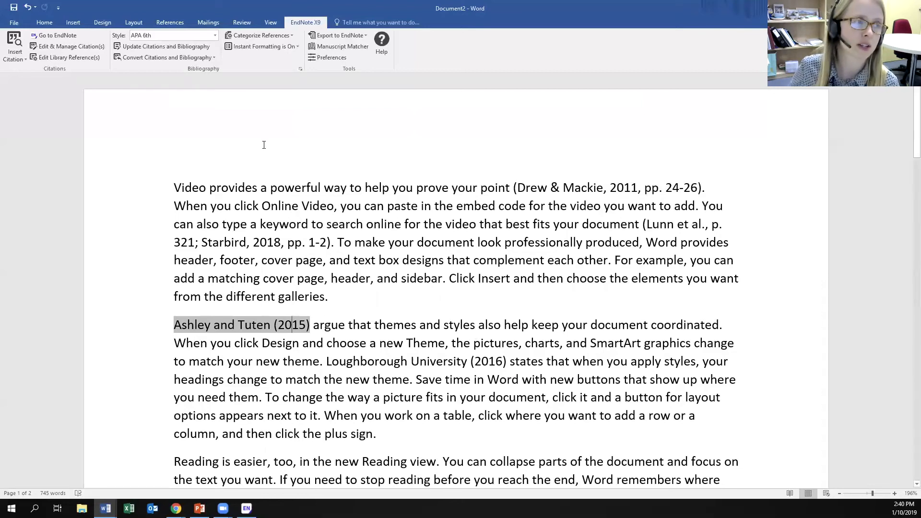
{"action": "left_click", "coordinate": [85, 49]}
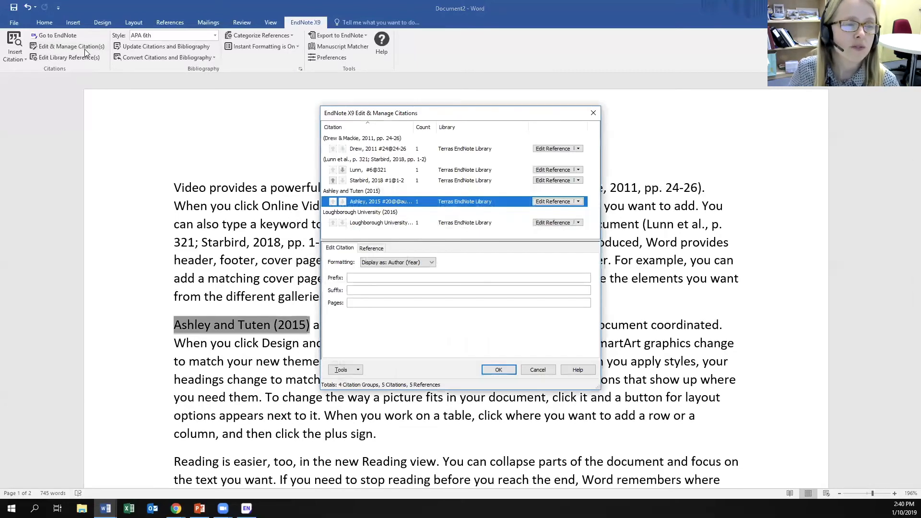
{"action": "left_click", "coordinate": [350, 303]}
{"action": "type", "text": "32"}
{"action": "left_click", "coordinate": [499, 370]}
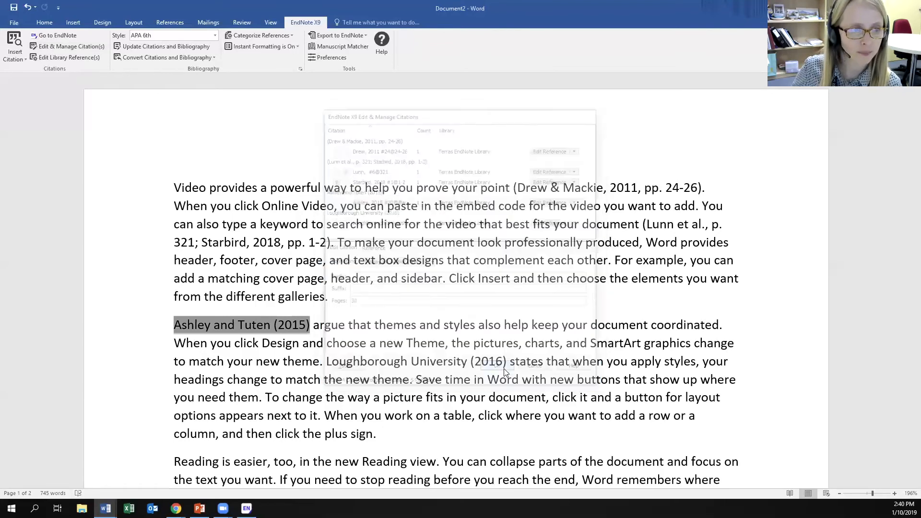
Step: In the first paragraph's two-source citation, prefix the undated source with the original author's surname and "2013, p. 555 as cited in"
{"action": "left_click", "coordinate": [668, 224]}
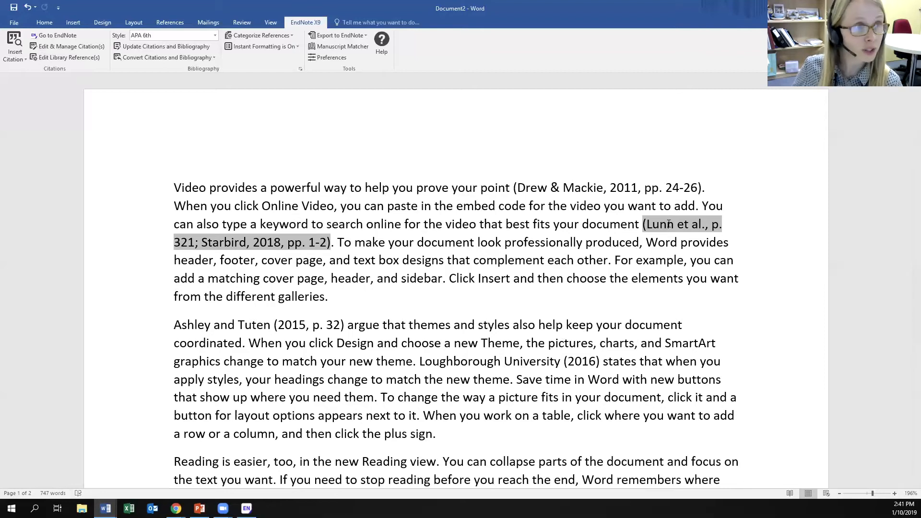
{"action": "left_click", "coordinate": [80, 44]}
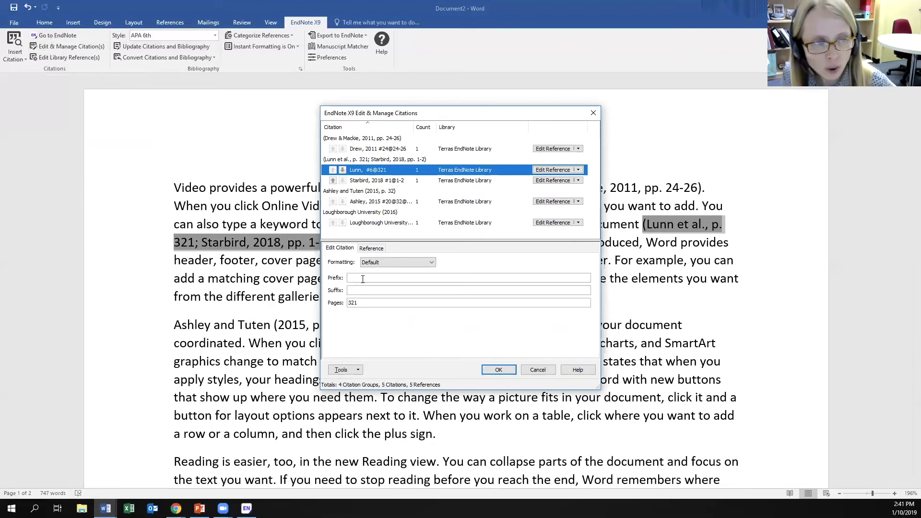
{"action": "left_click", "coordinate": [364, 278]}
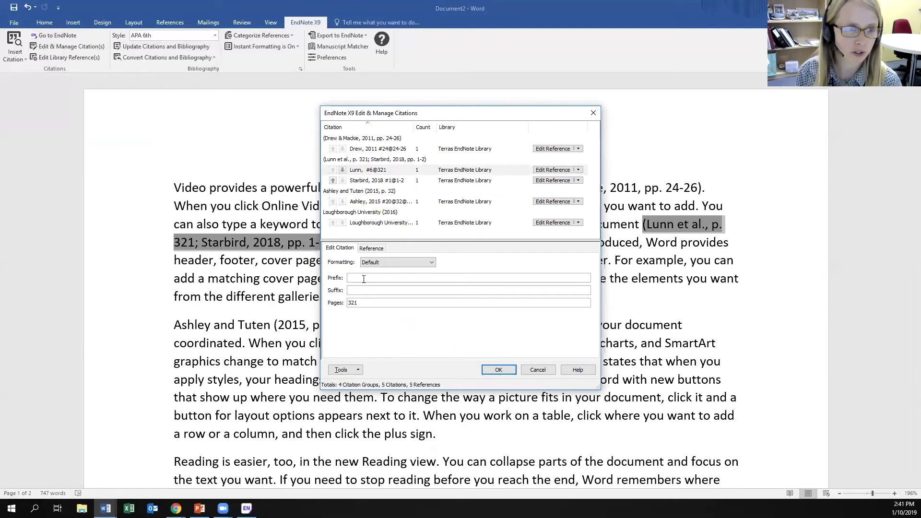
{"action": "type", "text": "Smith"}
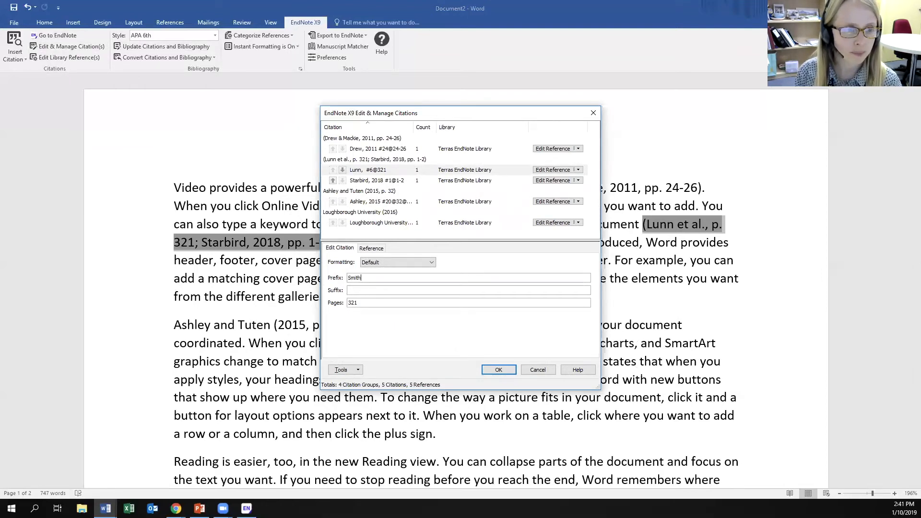
{"action": "type", "text": ", 20"}
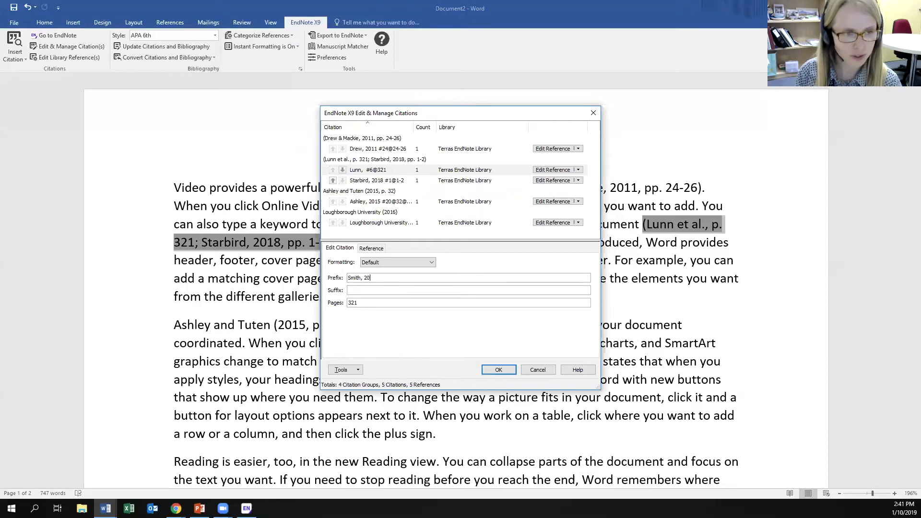
{"action": "type", "text": "13"}
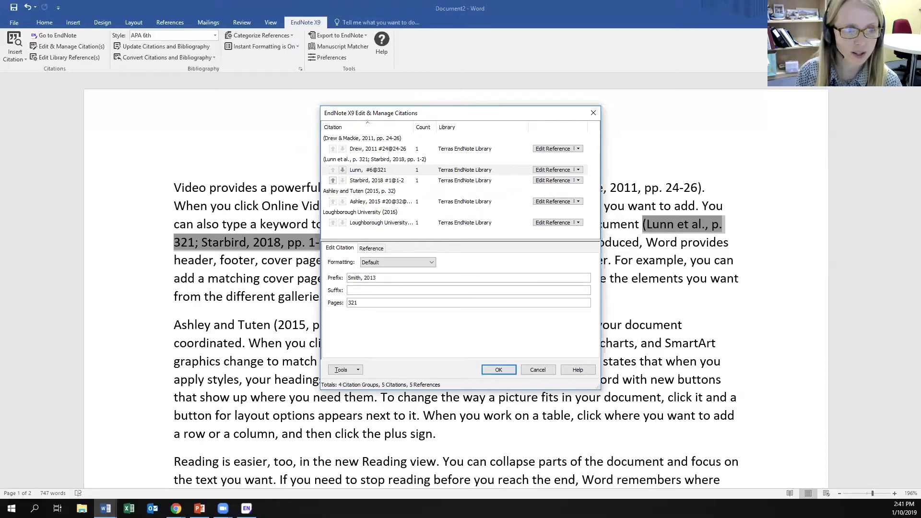
{"action": "type", "text": ", p. 555 a"}
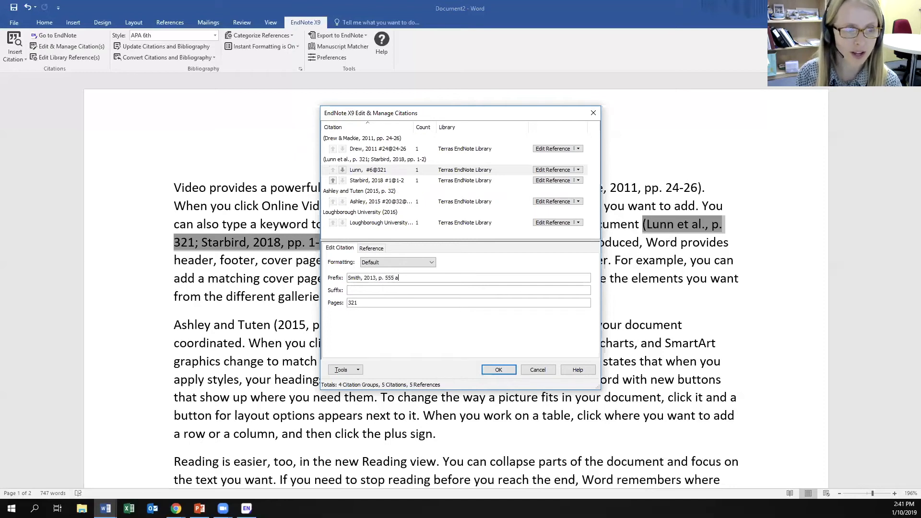
{"action": "type", "text": "s cited in"}
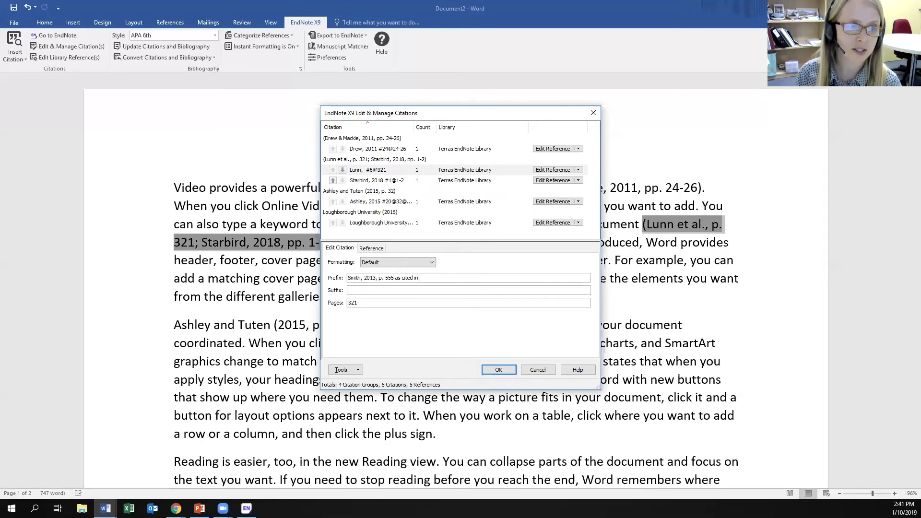
{"action": "left_click", "coordinate": [499, 370]}
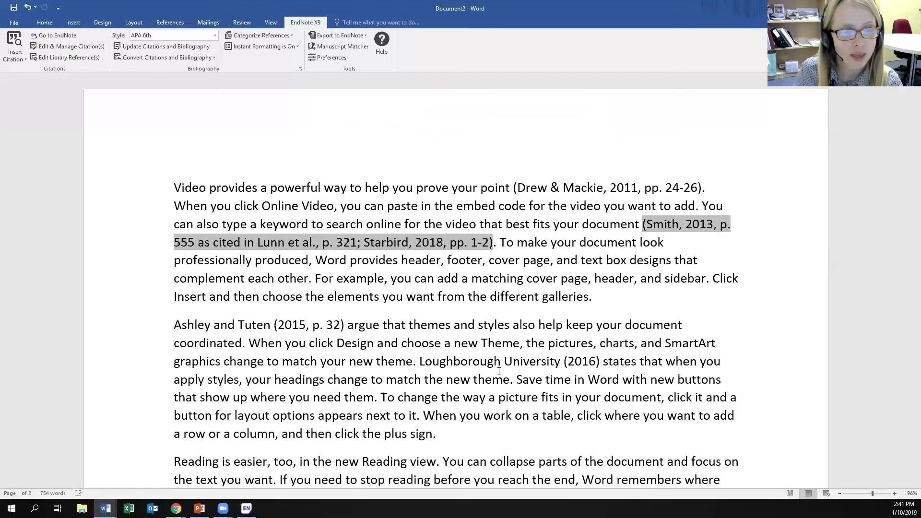
Step: Add page 44 to the Loughborough University 2016 citation in the second paragraph
{"action": "left_click", "coordinate": [581, 363]}
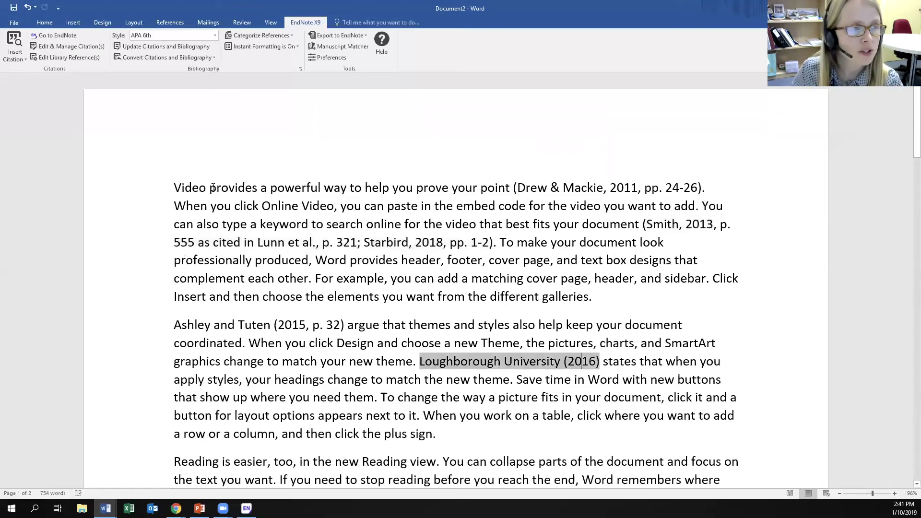
{"action": "left_click", "coordinate": [83, 46]}
{"action": "left_click", "coordinate": [366, 304]}
{"action": "type", "text": "44"}
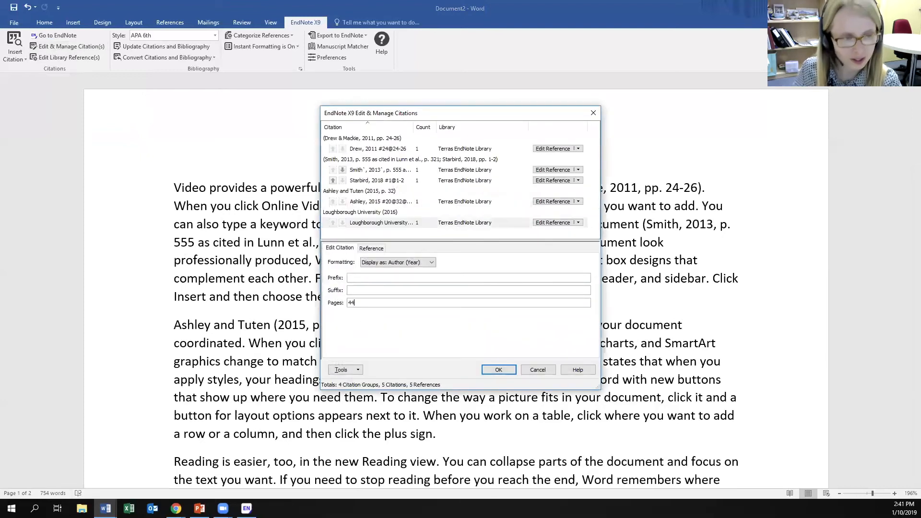
{"action": "left_click", "coordinate": [489, 370]}
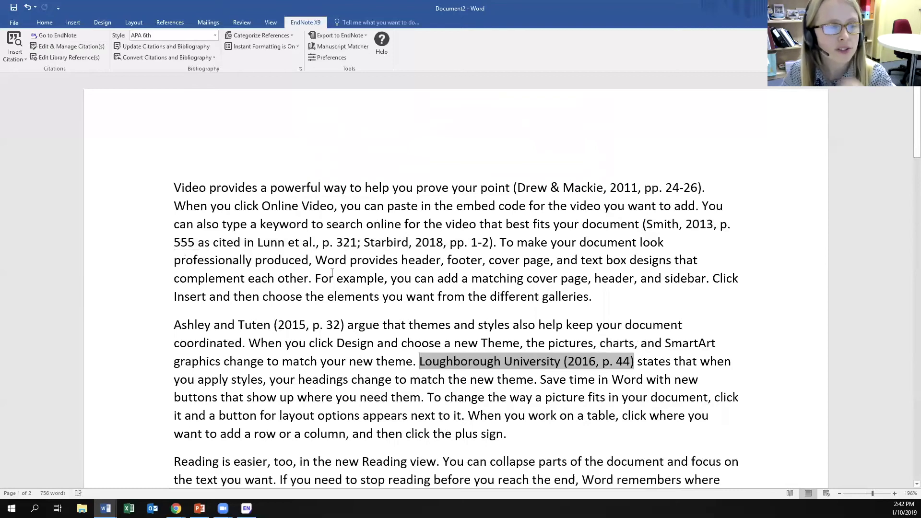
Step: In EndNote, add a second author to the cited 2018 book's record and extend its title with "in Research", then return to Word
{"action": "left_click", "coordinate": [387, 244]}
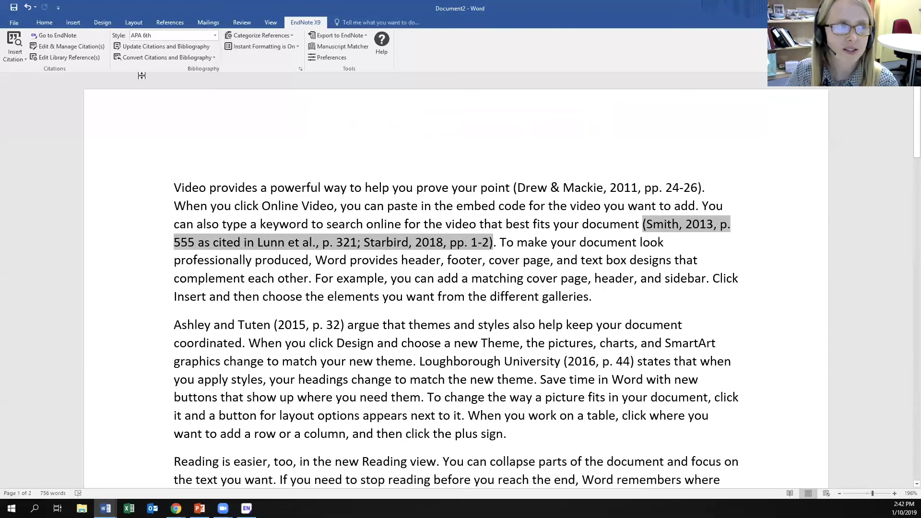
{"action": "left_click", "coordinate": [92, 60]}
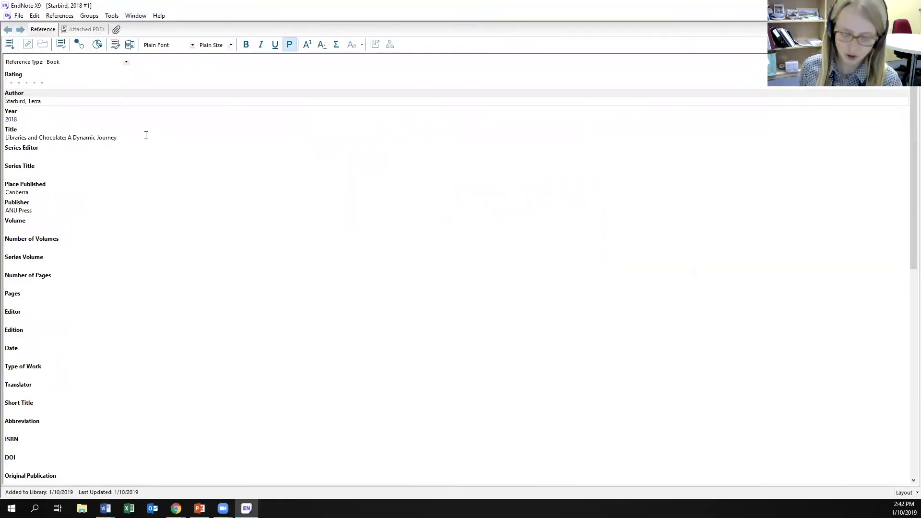
{"action": "key", "text": "Return"}
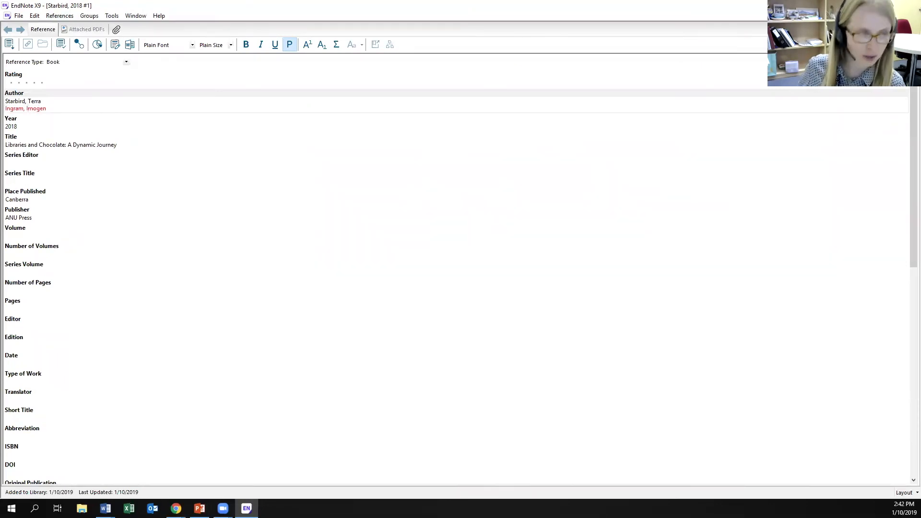
{"action": "left_click", "coordinate": [123, 145]}
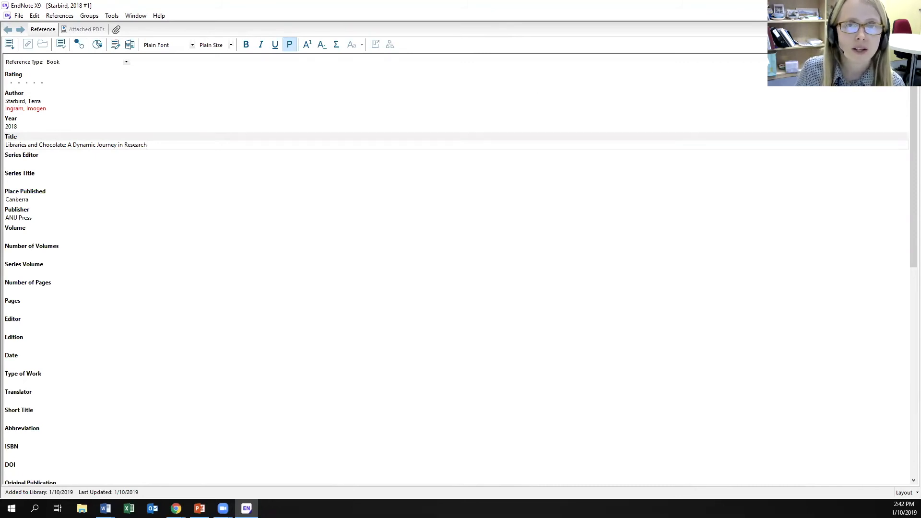
{"action": "left_click", "coordinate": [915, 15]}
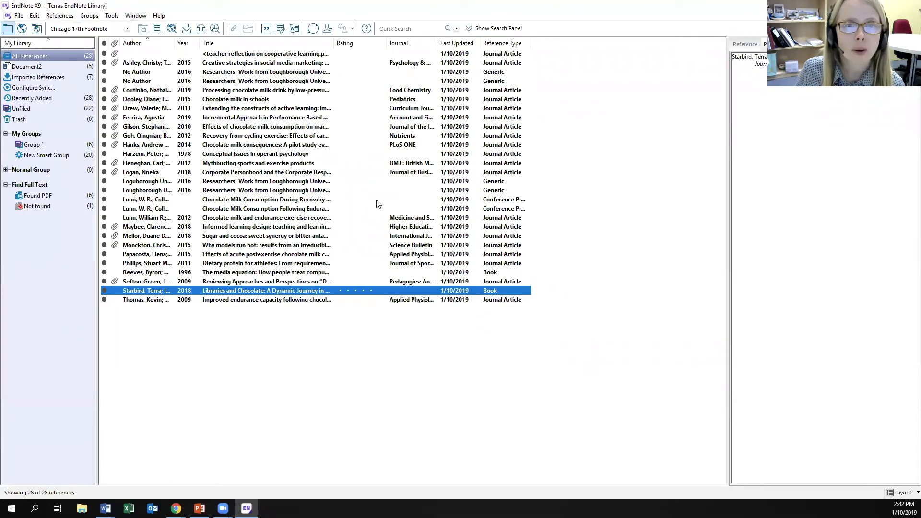
{"action": "left_click", "coordinate": [743, 47]}
{"action": "left_click", "coordinate": [774, 44]}
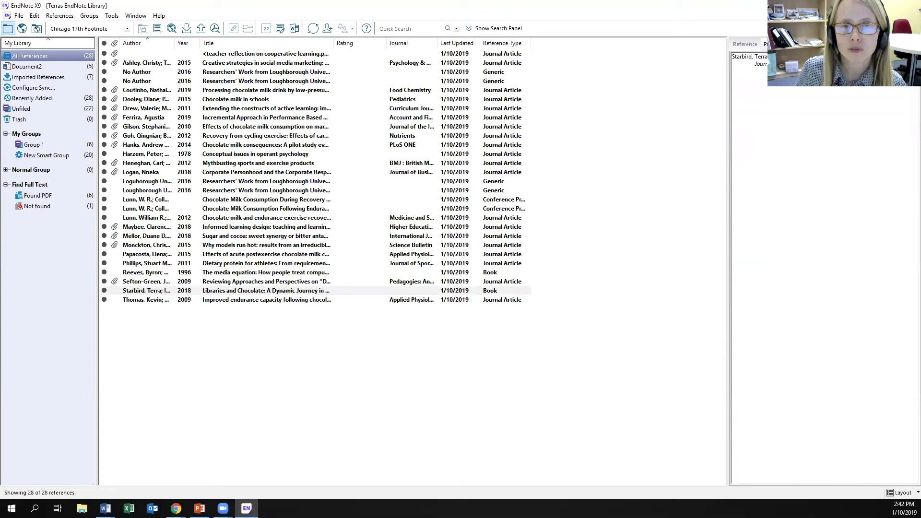
{"action": "left_click", "coordinate": [865, 6]}
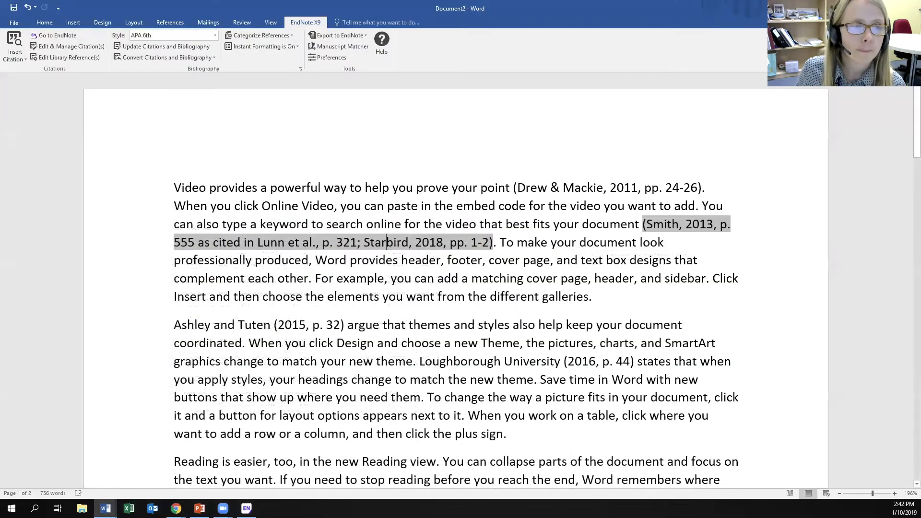
Step: Update the document's citations and bibliography from the edited library record and review the reference list
{"action": "left_click", "coordinate": [641, 244]}
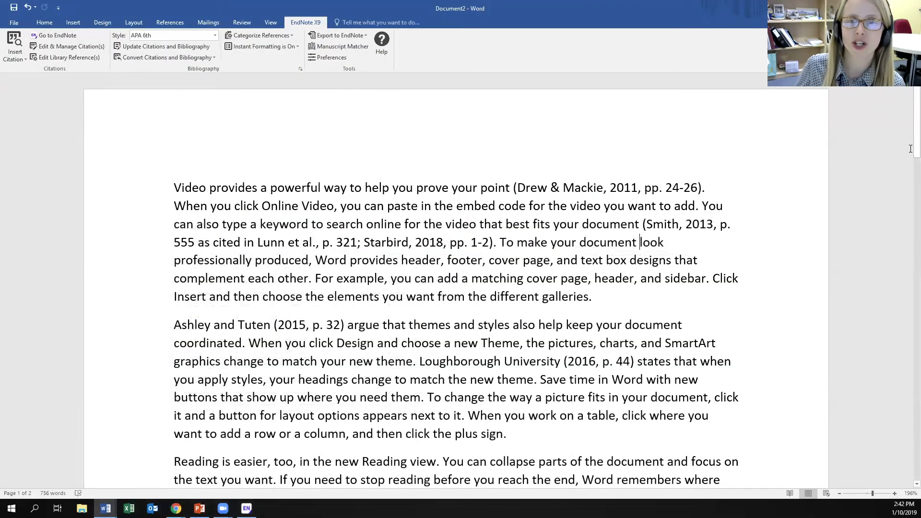
{"action": "scroll", "coordinate": [911, 154], "scroll_direction": "down", "scroll_amount": 3}
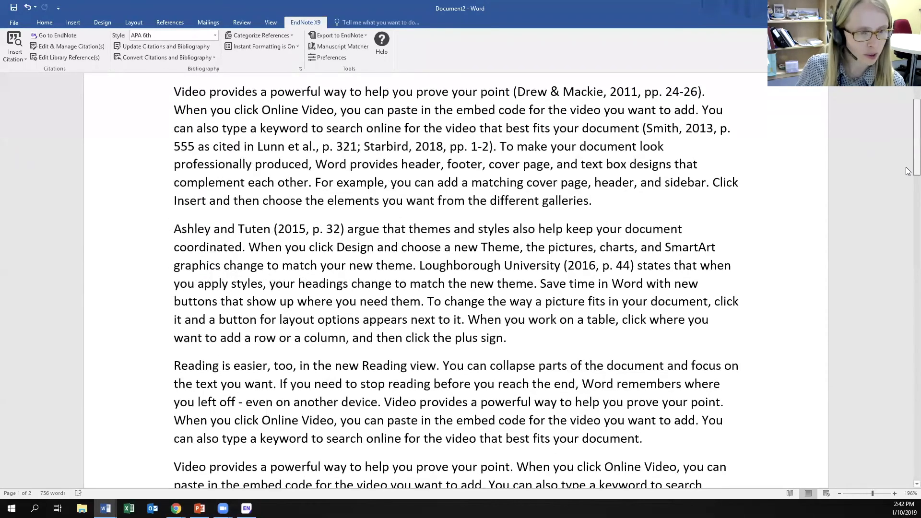
{"action": "scroll", "coordinate": [906, 187], "scroll_direction": "down", "scroll_amount": 3}
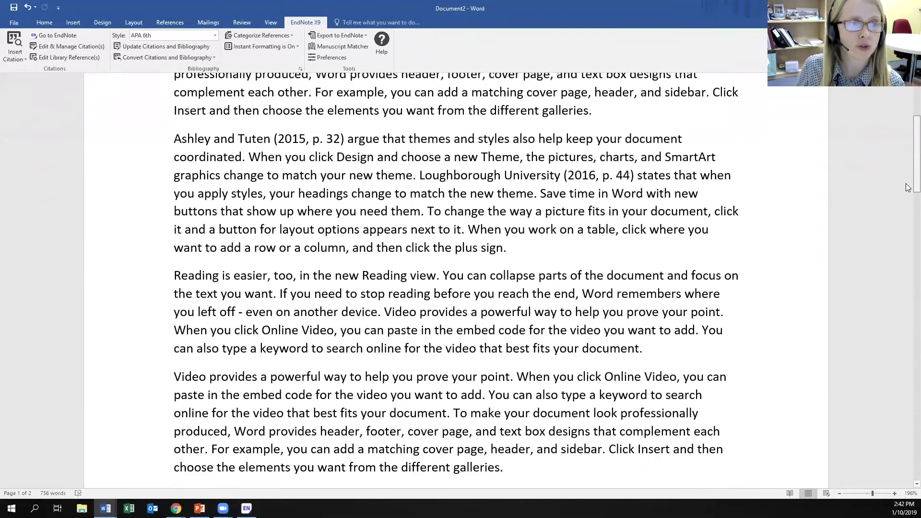
{"action": "left_click_drag", "start_coordinate": [906, 183], "coordinate": [887, 77]}
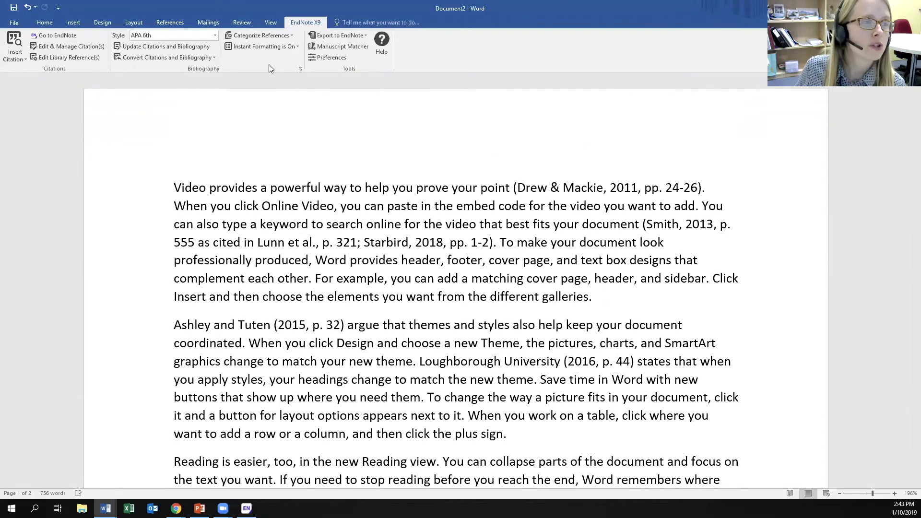
{"action": "left_click", "coordinate": [150, 46]}
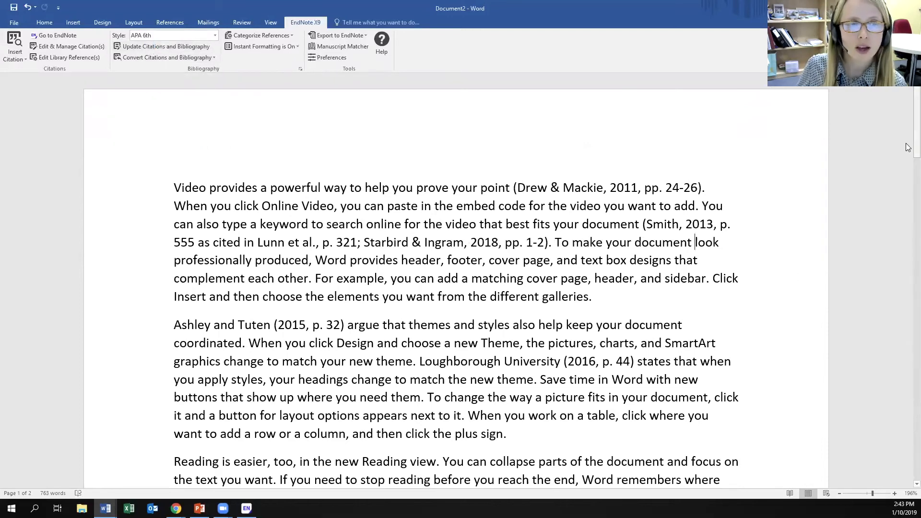
{"action": "left_click_drag", "start_coordinate": [917, 143], "coordinate": [917, 144]}
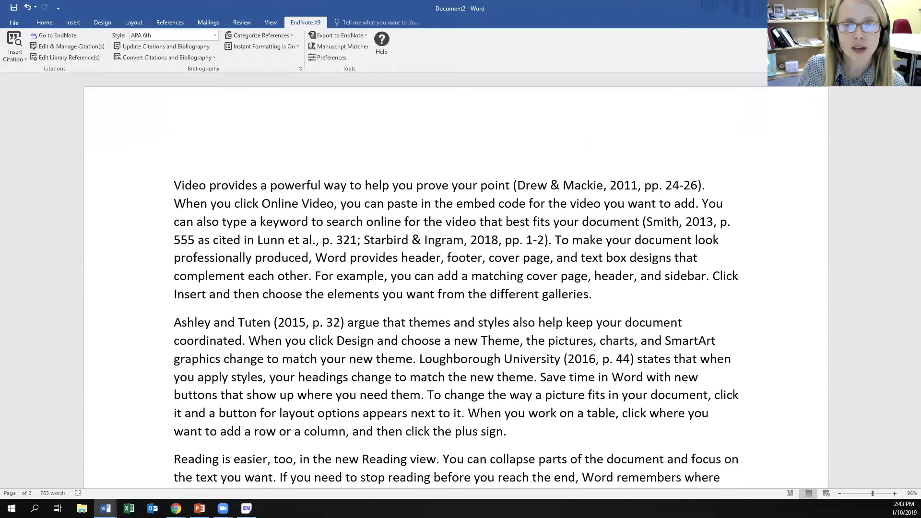
{"action": "scroll", "coordinate": [900, 270], "scroll_direction": "down", "scroll_amount": 5}
{"action": "scroll", "coordinate": [879, 346], "scroll_direction": "down", "scroll_amount": 8}
{"action": "scroll", "coordinate": [880, 355], "scroll_direction": "up", "scroll_amount": 2}
{"action": "scroll", "coordinate": [881, 355], "scroll_direction": "down", "scroll_amount": 1}
{"action": "scroll", "coordinate": [881, 350], "scroll_direction": "up", "scroll_amount": 15}
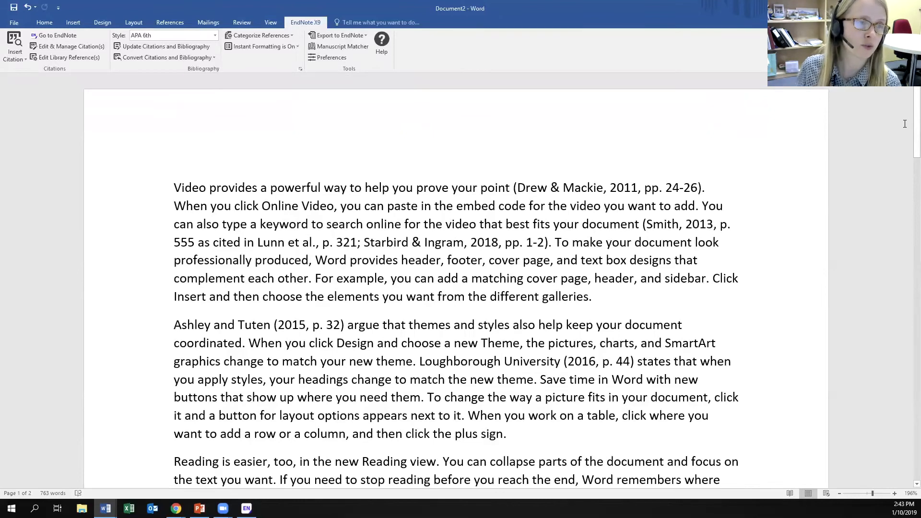
Step: Switch the document's citation style to Harvard_AGPS6 and review the reformatted reference list
{"action": "left_click", "coordinate": [217, 35]}
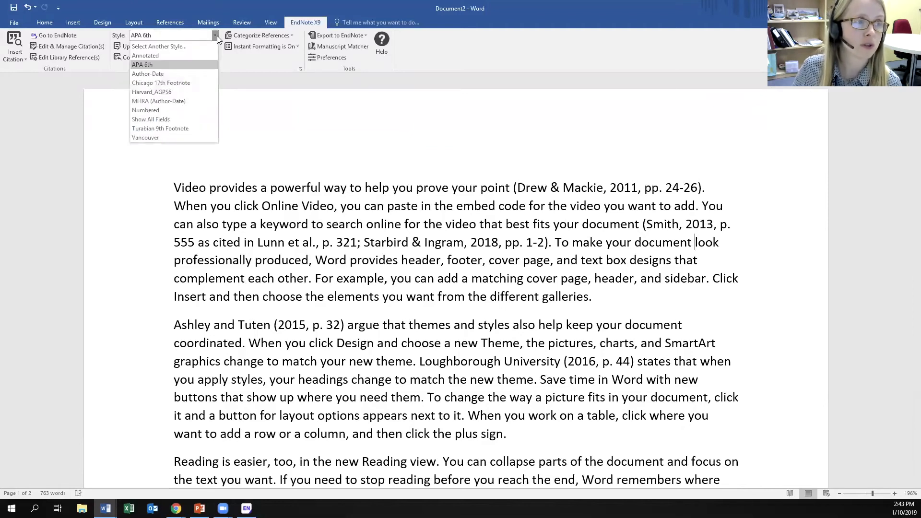
{"action": "left_click", "coordinate": [153, 93]}
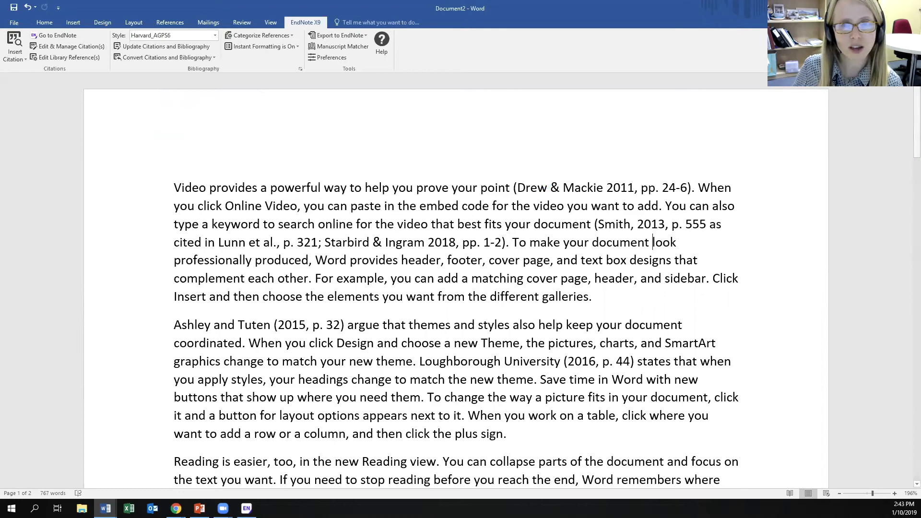
{"action": "left_click_drag", "start_coordinate": [912, 133], "coordinate": [907, 371]}
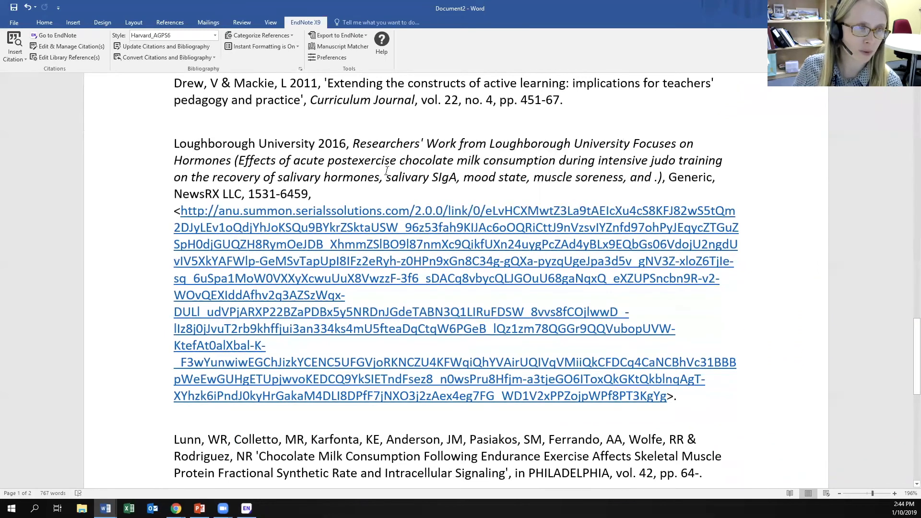
{"action": "left_click_drag", "start_coordinate": [908, 344], "coordinate": [908, 131]}
{"action": "scroll", "coordinate": [432, 287], "scroll_direction": "up", "scroll_amount": 1}
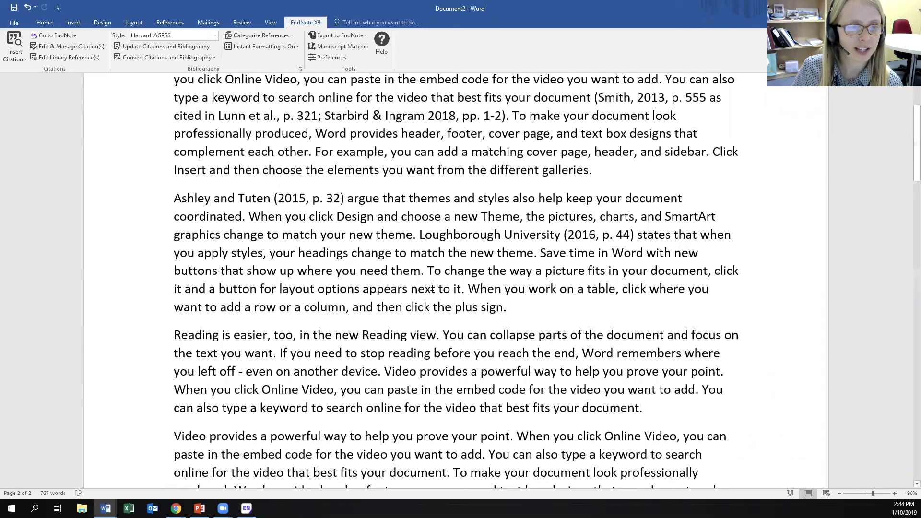
Step: Open the Loughborough University 2016 library record in EndNote and move its web address from the URL field to Research Notes
{"action": "left_click", "coordinate": [461, 234]}
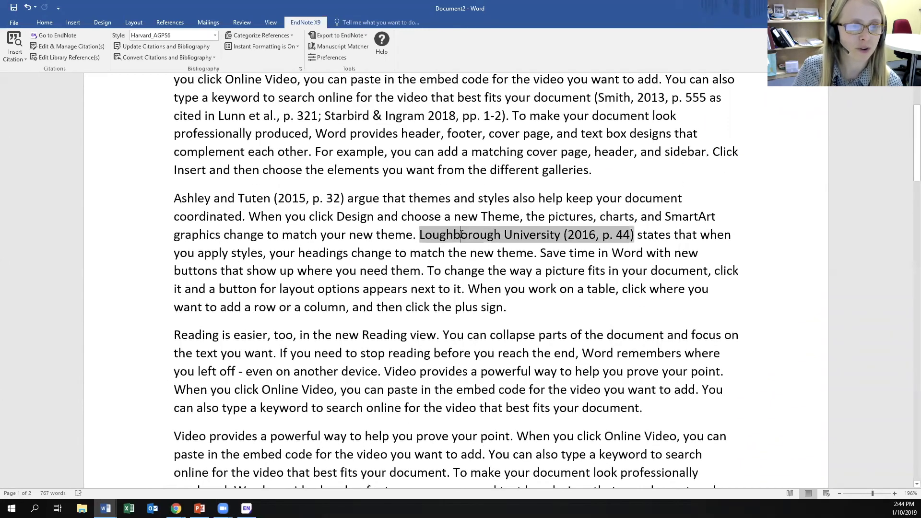
{"action": "left_click", "coordinate": [84, 59]}
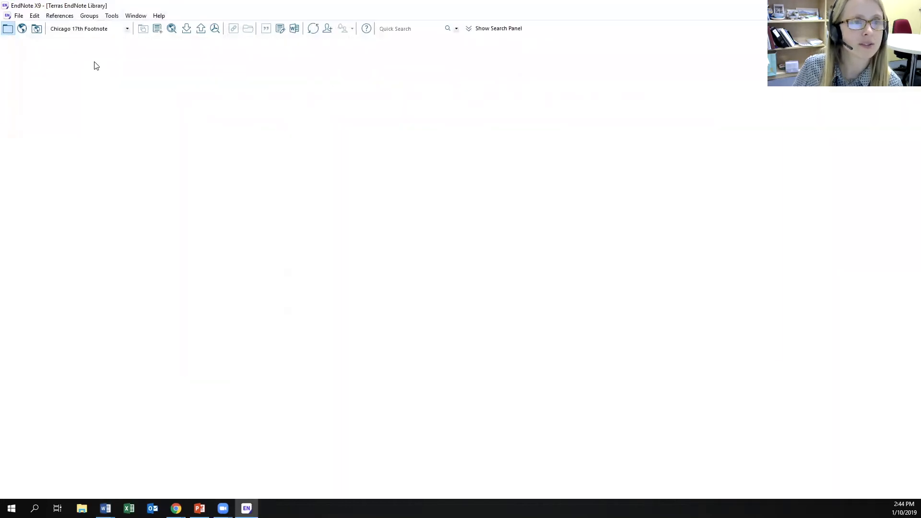
{"action": "left_click_drag", "start_coordinate": [912, 176], "coordinate": [874, 419]}
{"action": "left_click_drag", "start_coordinate": [231, 345], "coordinate": [2, 325]}
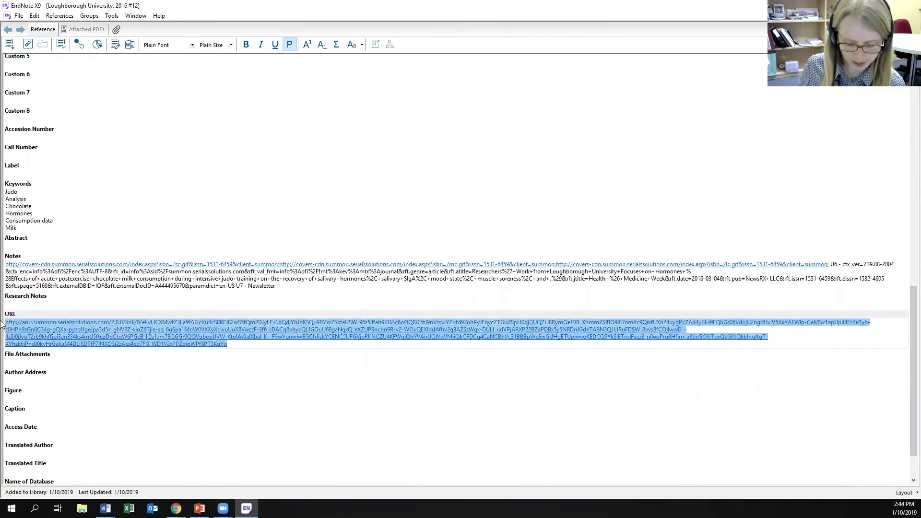
{"action": "key", "text": "Delete"}
{"action": "left_click", "coordinate": [13, 305]}
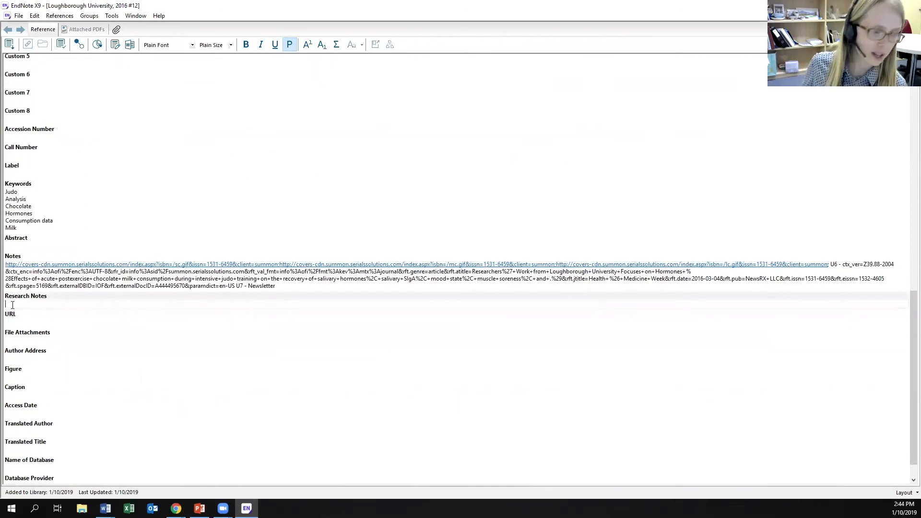
{"action": "key", "text": "ctrl+v"}
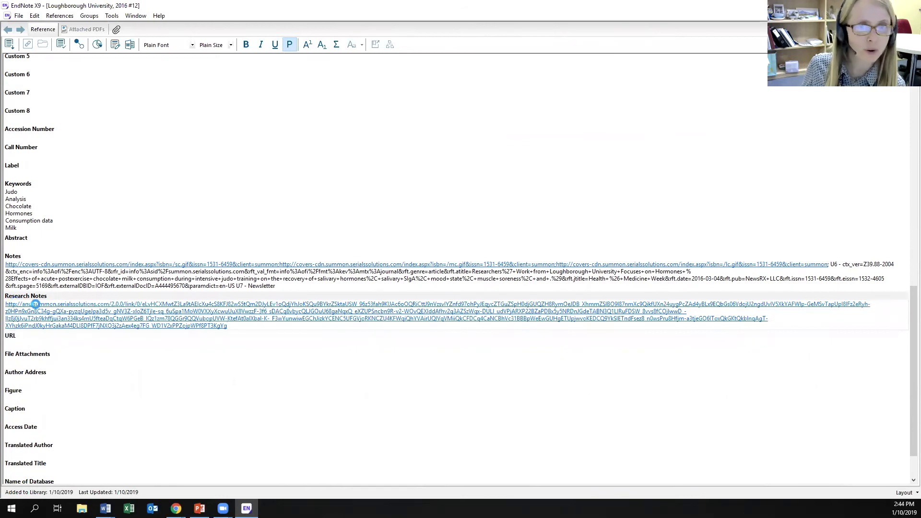
Step: Close the edited record, return to Word, update the citations and bibliography, and review the reference list
{"action": "key", "text": "ctrl+w"}
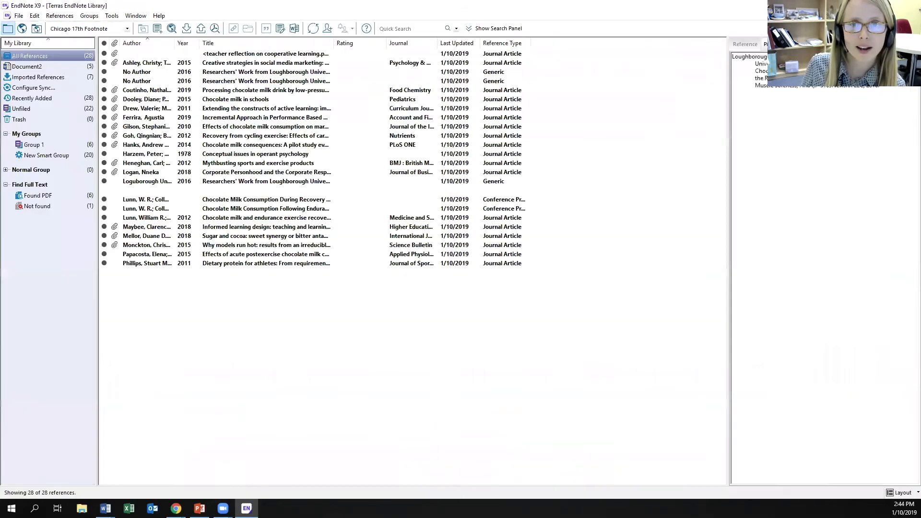
{"action": "key", "text": "alt+Tab"}
{"action": "left_click", "coordinate": [799, 262]}
{"action": "left_click_drag", "start_coordinate": [915, 170], "coordinate": [906, 391]}
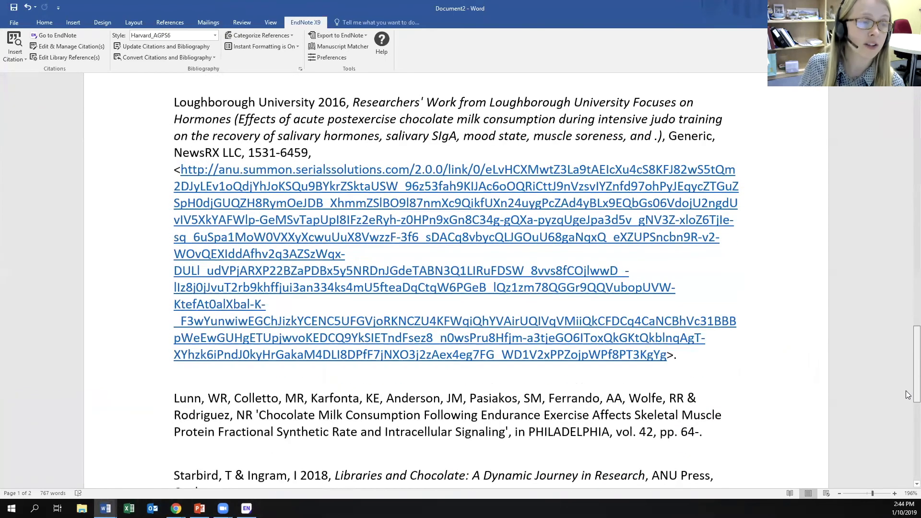
{"action": "left_click", "coordinate": [167, 47]}
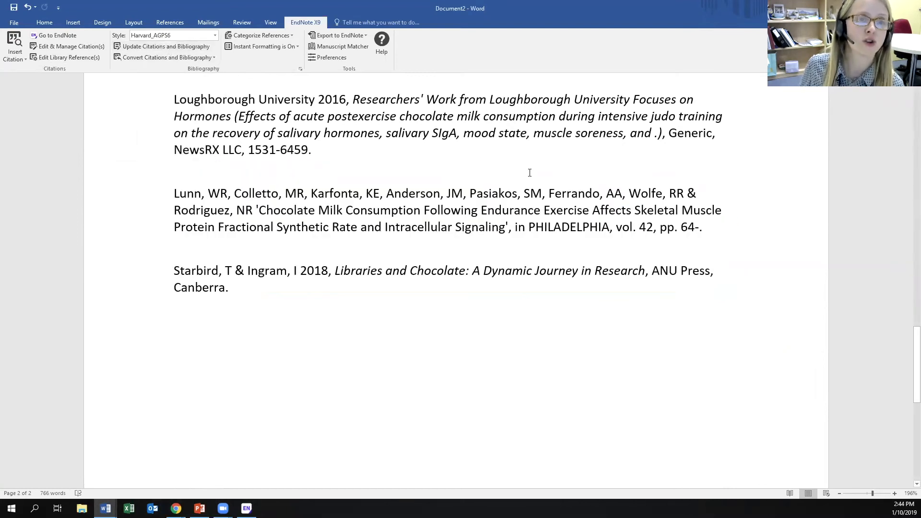
{"action": "left_click_drag", "start_coordinate": [917, 338], "coordinate": [917, 296]}
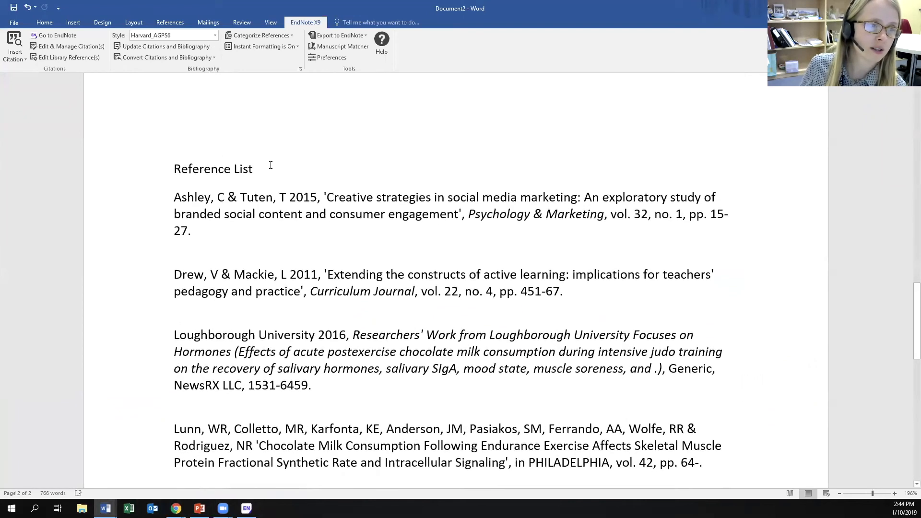
{"action": "triple_click", "coordinate": [199, 164]}
{"action": "left_click_drag", "start_coordinate": [908, 293], "coordinate": [906, 92]}
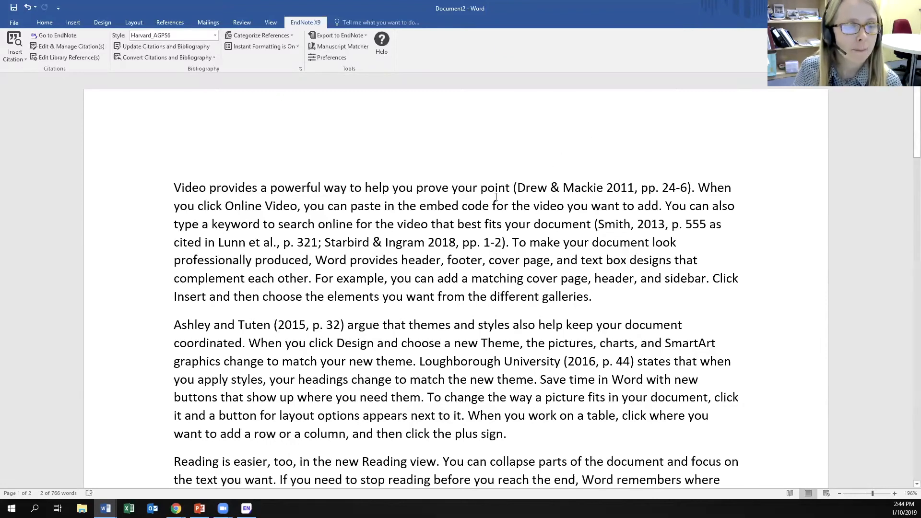
Step: Move the document's opening paragraph below the second paragraph and remove the extra blank line
{"action": "scroll", "coordinate": [908, 154], "scroll_direction": "down", "scroll_amount": 2}
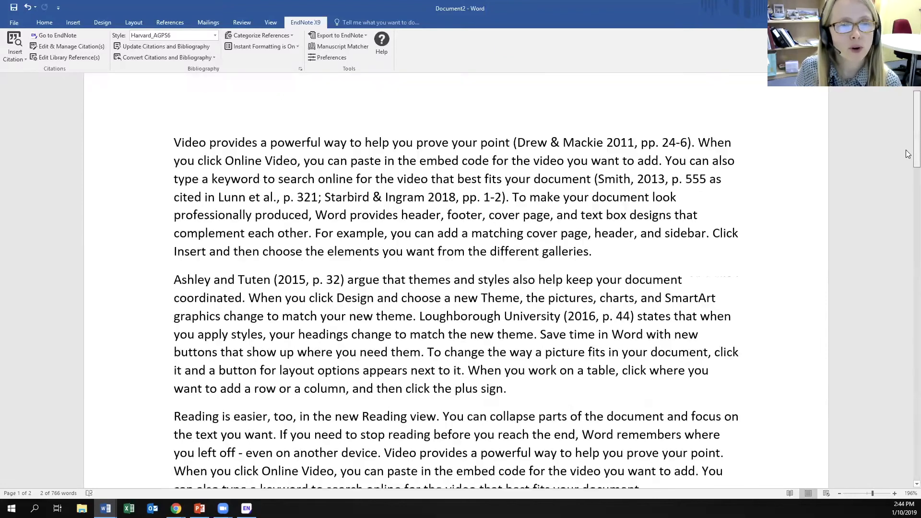
{"action": "scroll", "coordinate": [908, 155], "scroll_direction": "down", "scroll_amount": 1}
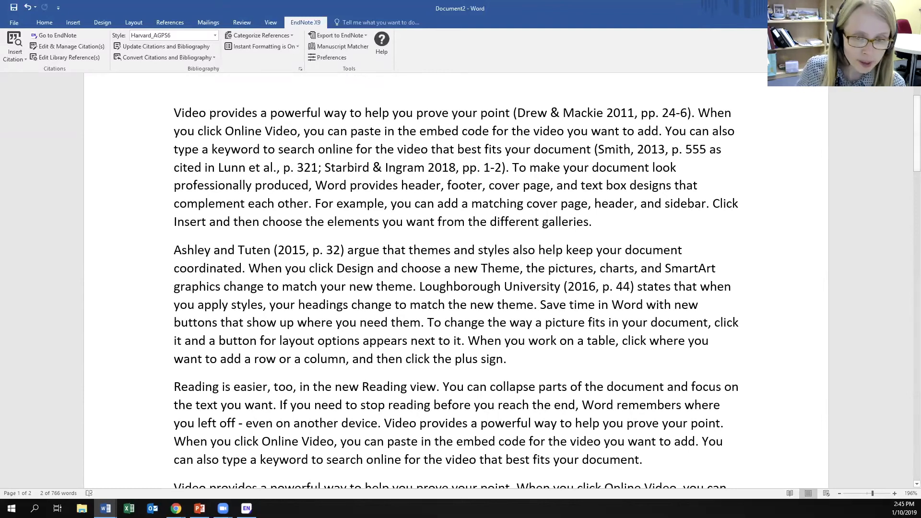
{"action": "left_click_drag", "start_coordinate": [510, 361], "coordinate": [183, 256]}
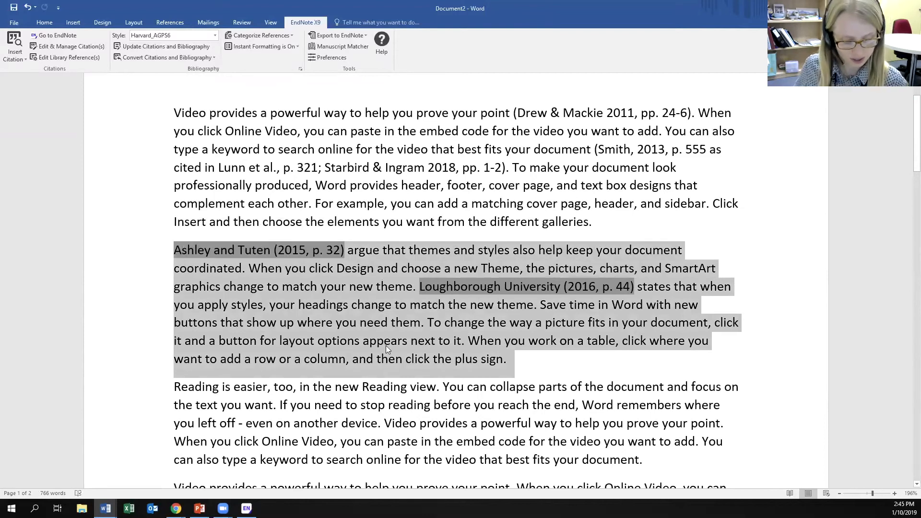
{"action": "left_click", "coordinate": [399, 185]}
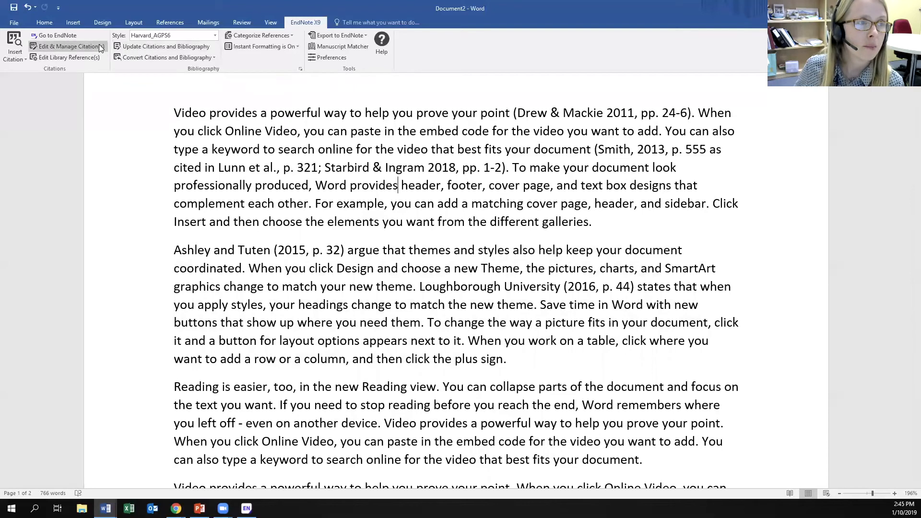
{"action": "left_click", "coordinate": [564, 356]}
{"action": "left_click_drag", "start_coordinate": [605, 228], "coordinate": [135, 96]}
{"action": "key", "text": "ctrl+c"}
{"action": "key", "text": "Delete"}
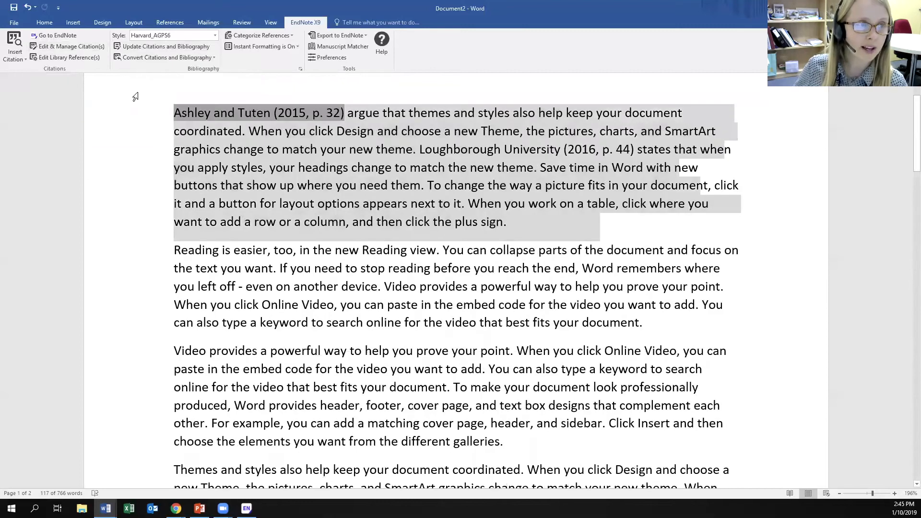
{"action": "left_click", "coordinate": [560, 218]}
{"action": "key", "text": "Return"}
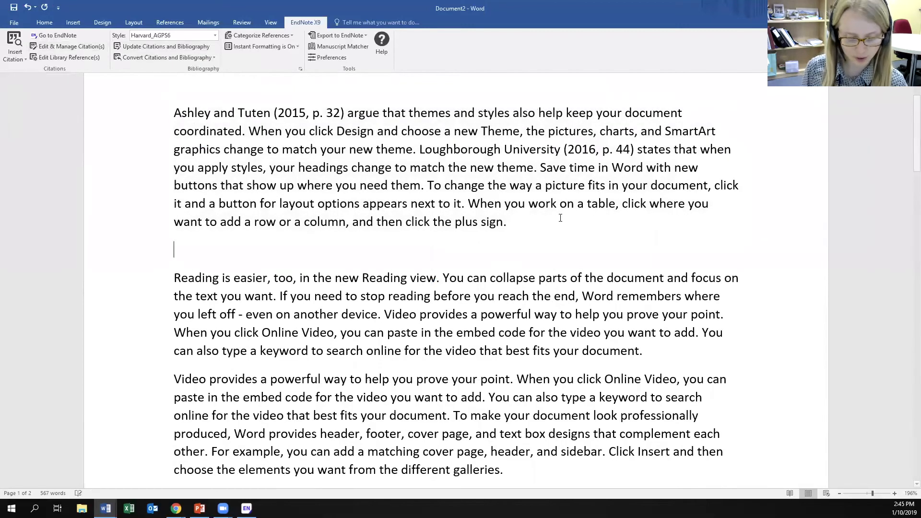
{"action": "key", "text": "ctrl+v"}
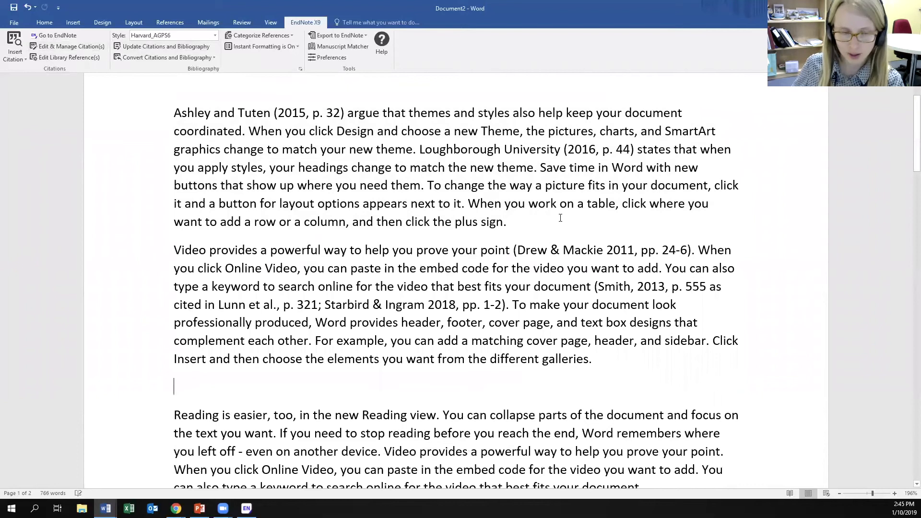
{"action": "key", "text": "BackSpace"}
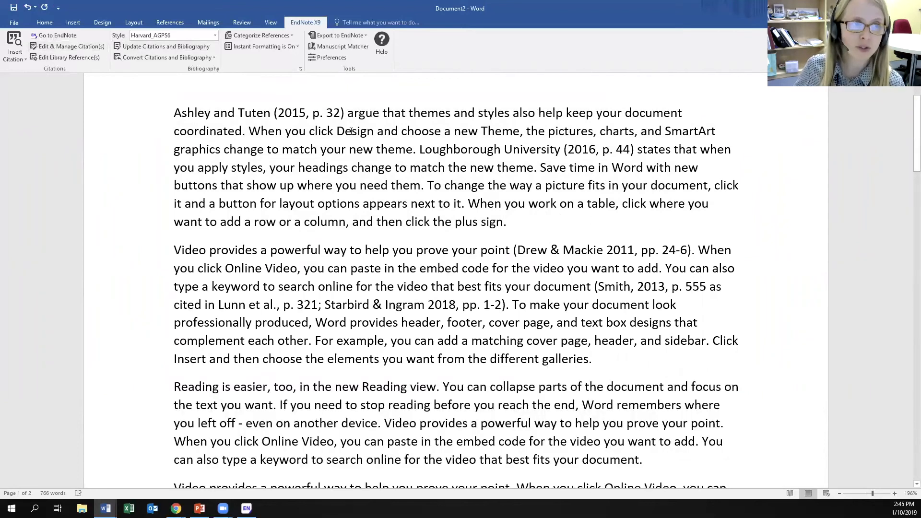
Step: Use Edit & Manage Citations to remove the 2015 (p. 32) citation and the Loughborough University 2016 citation
{"action": "left_click_drag", "start_coordinate": [345, 115], "coordinate": [173, 117]}
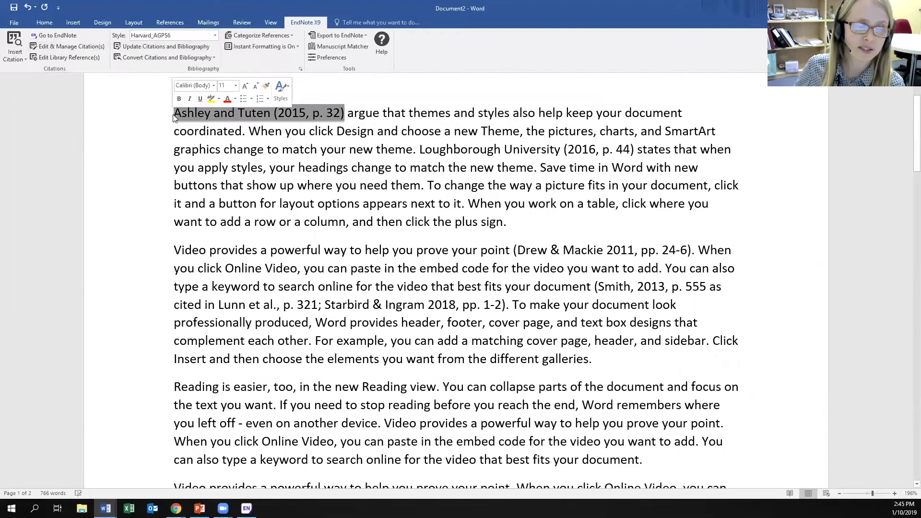
{"action": "left_click", "coordinate": [395, 221]}
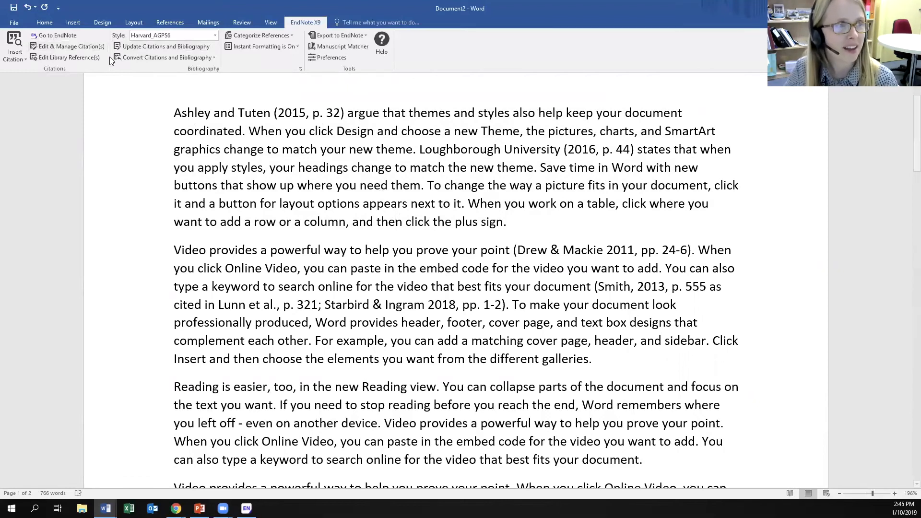
{"action": "left_click", "coordinate": [94, 49]}
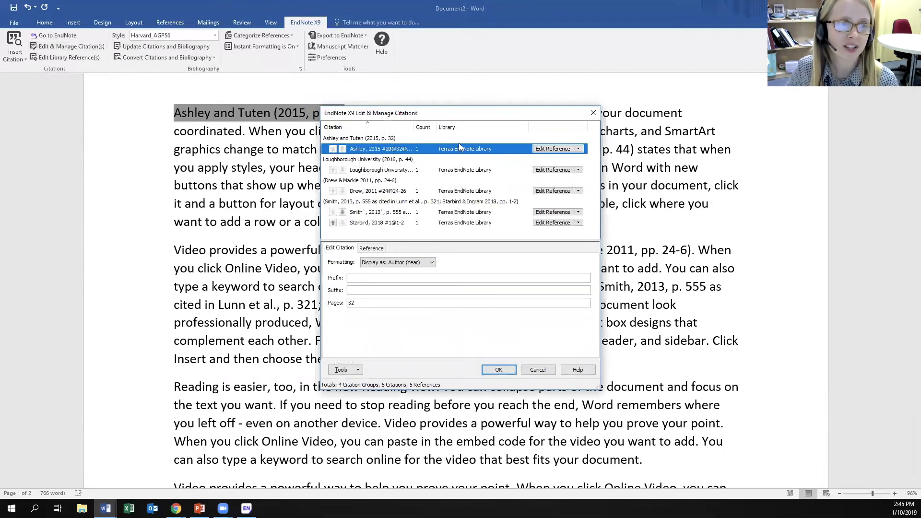
{"action": "left_click", "coordinate": [579, 149]}
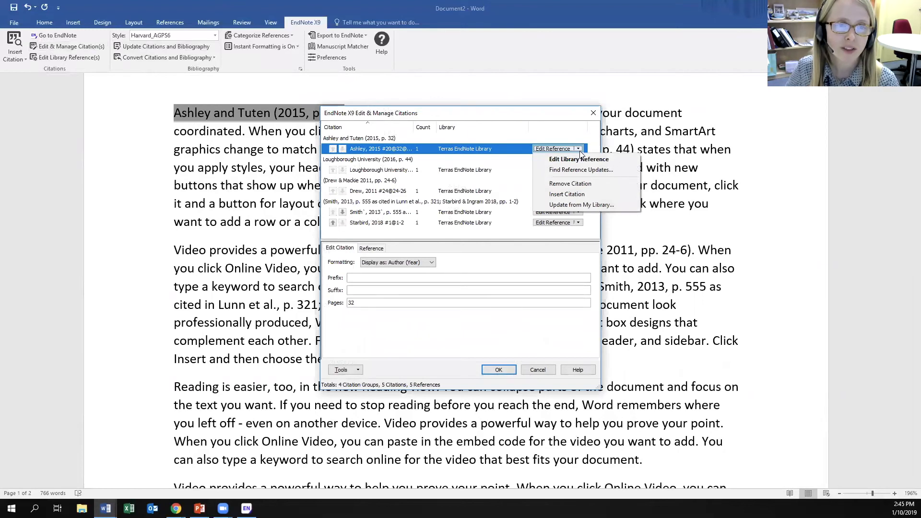
{"action": "left_click", "coordinate": [581, 184]}
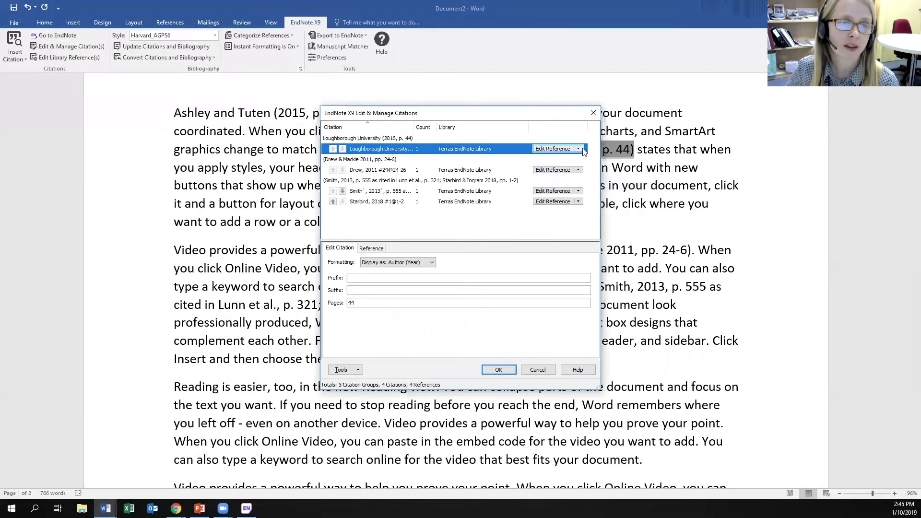
{"action": "left_click", "coordinate": [578, 148]}
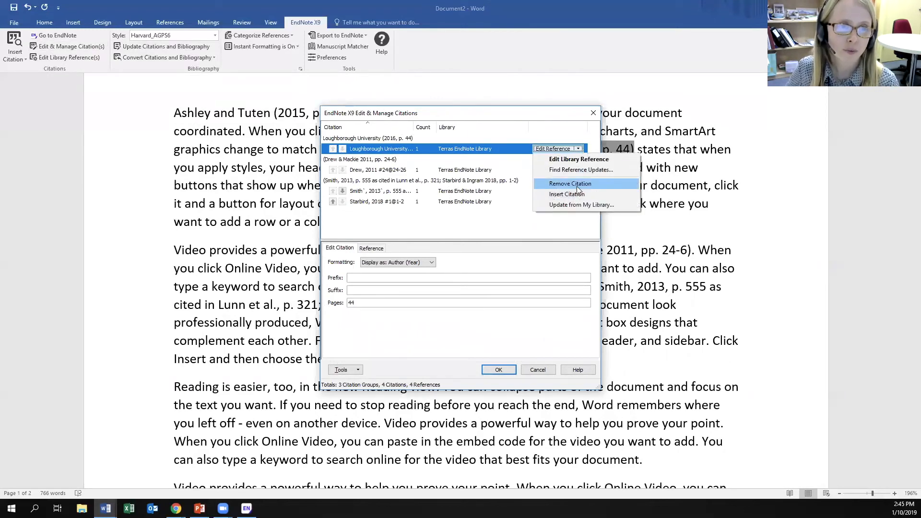
{"action": "left_click", "coordinate": [578, 187]}
Step: Remove the 2011 citation and both citations in the combined secondary-source and 2018 group, and apply the removals to the document
{"action": "left_click", "coordinate": [579, 149]}
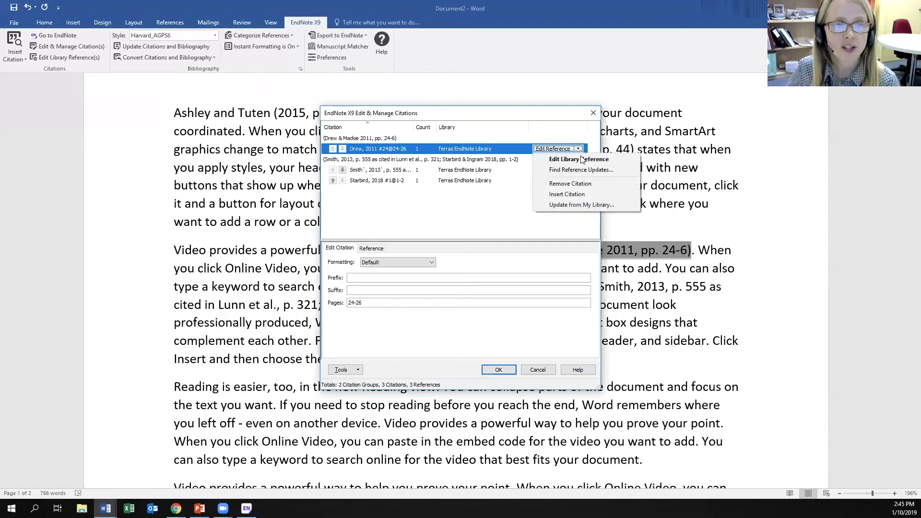
{"action": "left_click", "coordinate": [581, 181]}
{"action": "left_click", "coordinate": [582, 146]}
{"action": "left_click", "coordinate": [578, 184]}
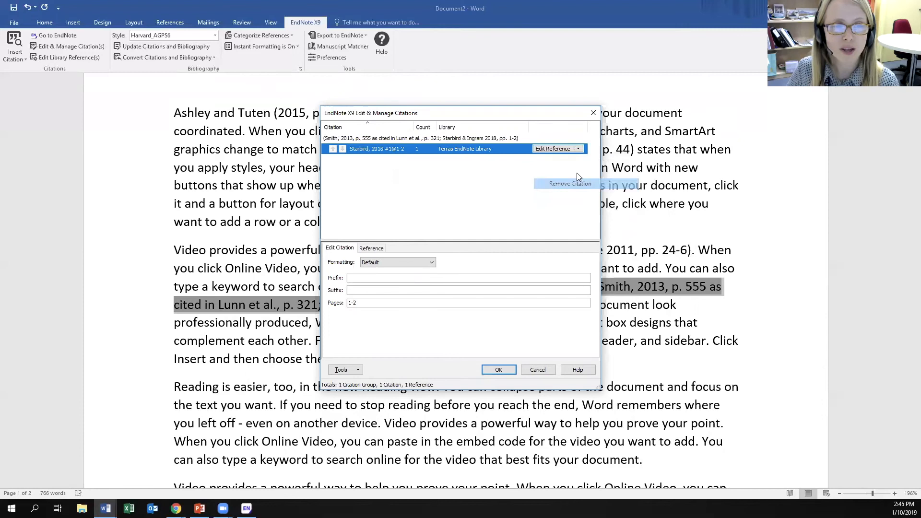
{"action": "left_click", "coordinate": [579, 148]}
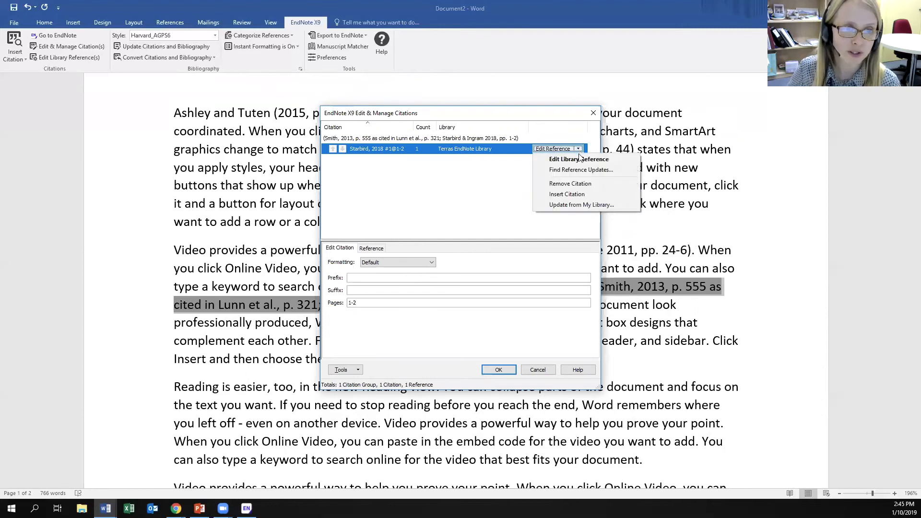
{"action": "left_click", "coordinate": [576, 186]}
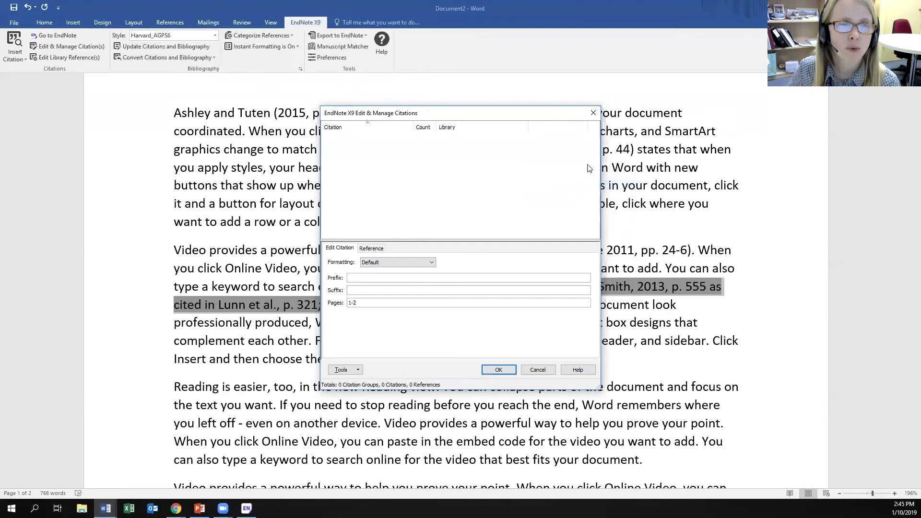
{"action": "left_click", "coordinate": [513, 371]}
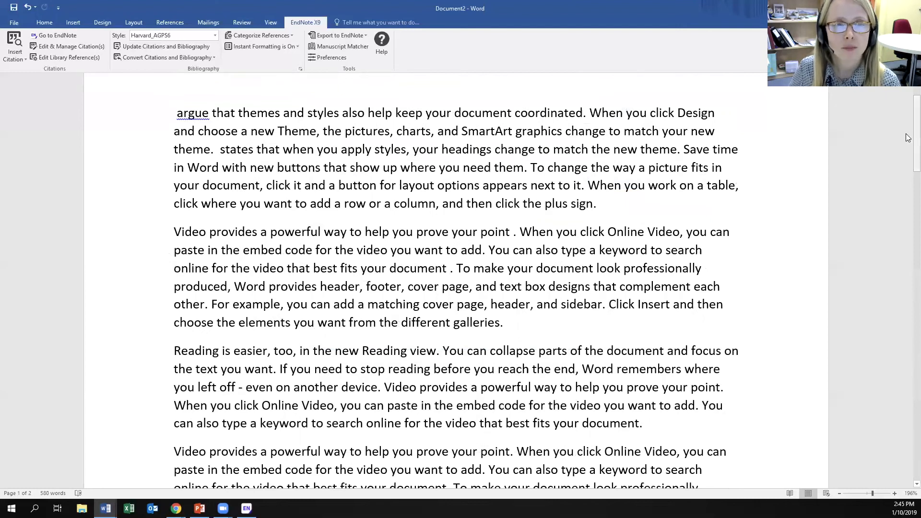
Step: Delete the old reference list heading and the surplus body text at the end of the document
{"action": "left_click_drag", "start_coordinate": [908, 138], "coordinate": [908, 254]}
{"action": "left_click_drag", "start_coordinate": [275, 362], "coordinate": [430, 218]}
{"action": "key", "text": "Delete"}
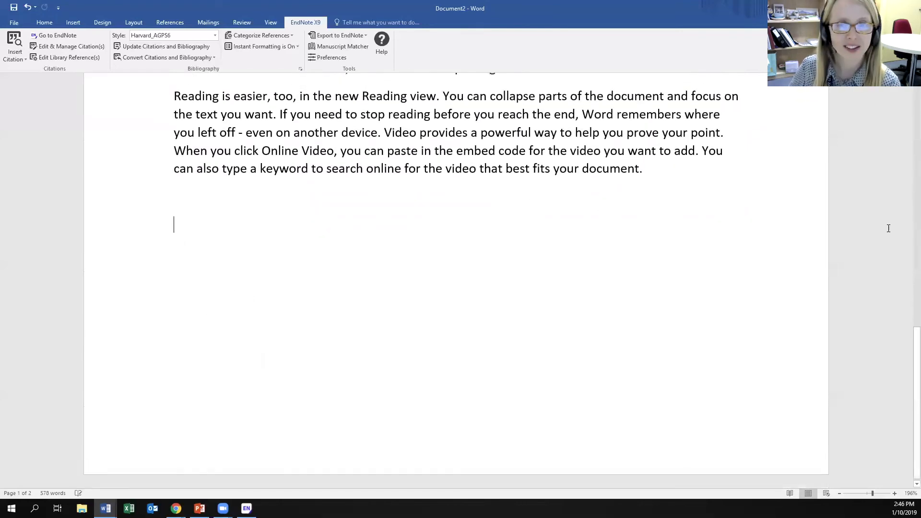
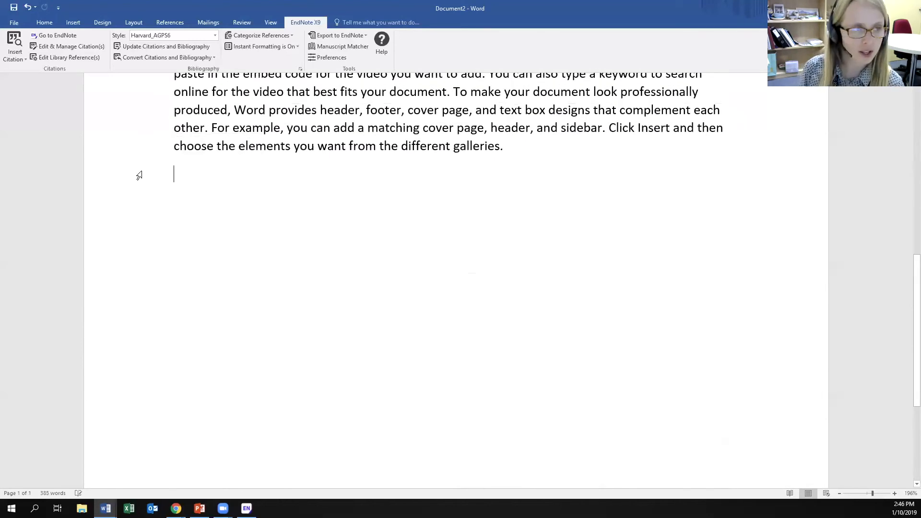
Step: Add the heading "Bibliography" at the end of the document and insert "We" before "argue" in the opening sentence
{"action": "type", "text": "Biblioo"}
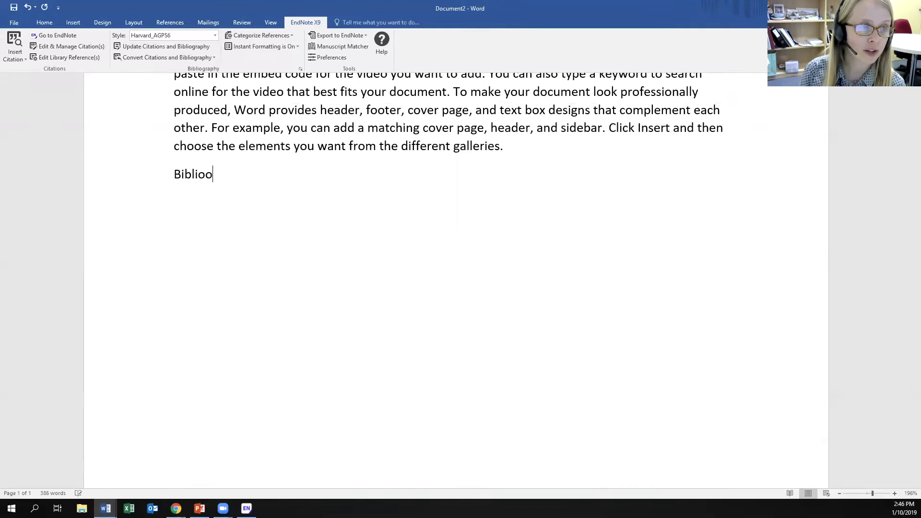
{"action": "key", "text": "BackSpace"}
{"action": "type", "text": "graphy"}
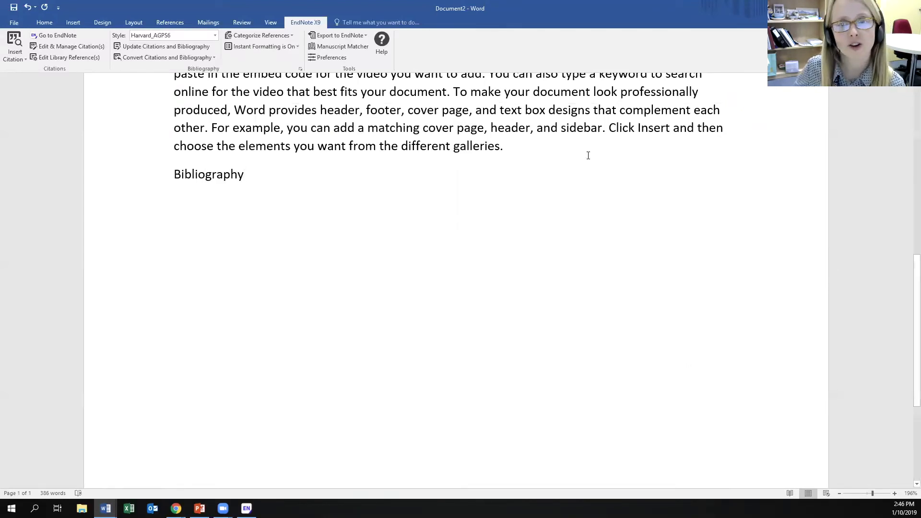
{"action": "left_click_drag", "start_coordinate": [908, 286], "coordinate": [909, 101]}
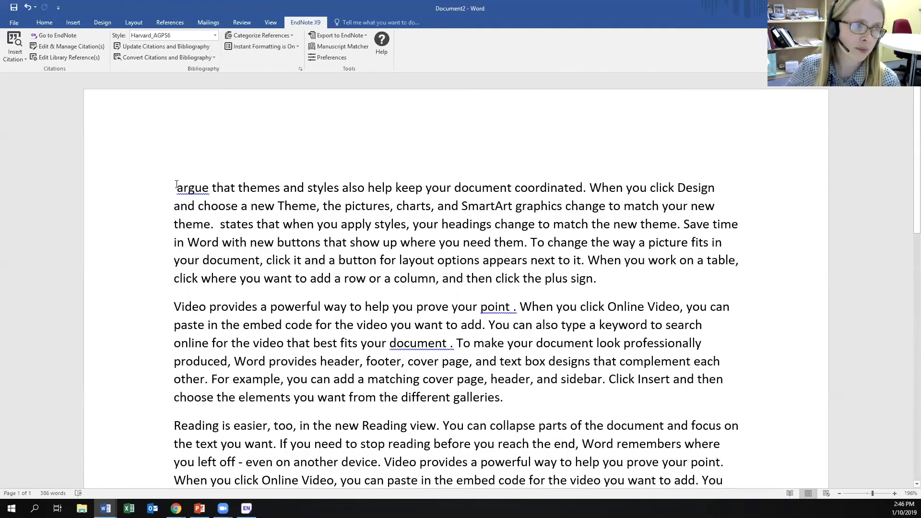
{"action": "type", "text": "We"}
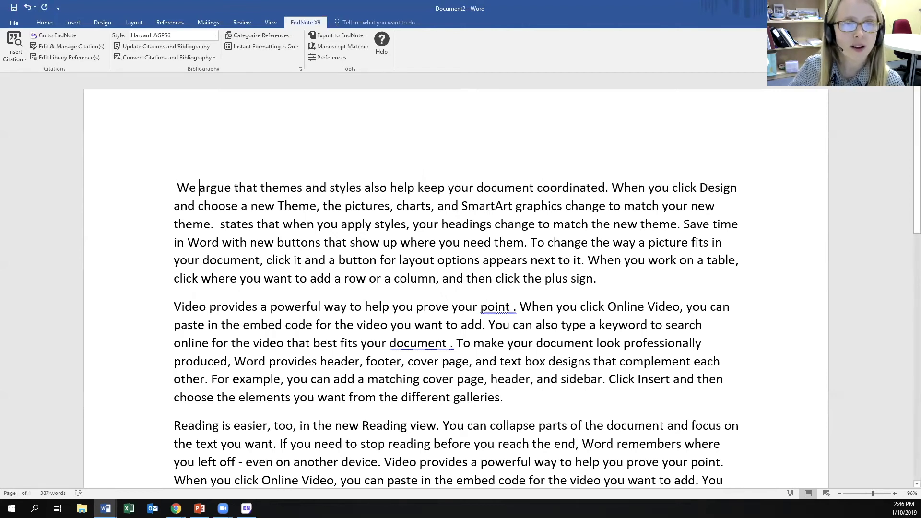
Step: Switch the citation style to Chicago 17th Footnote and insert a footnote after "coordinated." in the first paragraph
{"action": "left_click", "coordinate": [608, 188]}
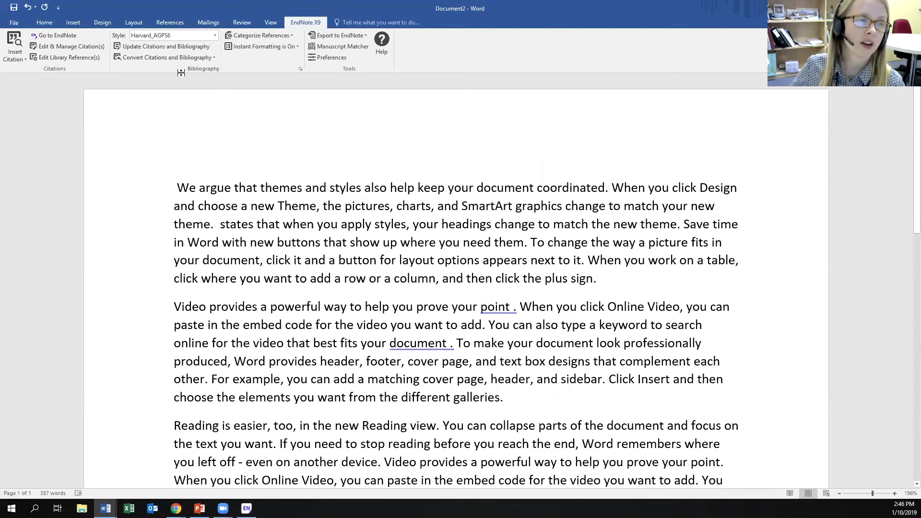
{"action": "left_click", "coordinate": [215, 36]}
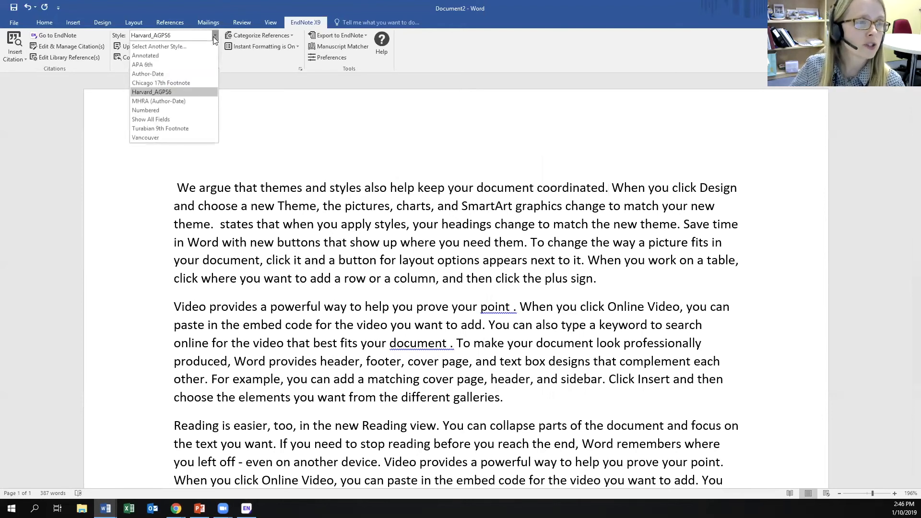
{"action": "left_click", "coordinate": [187, 83]}
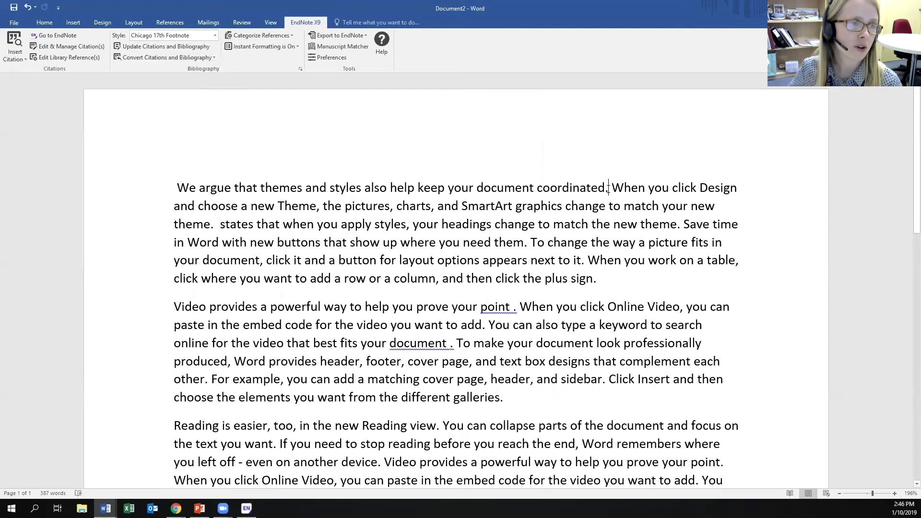
{"action": "left_click", "coordinate": [170, 23]}
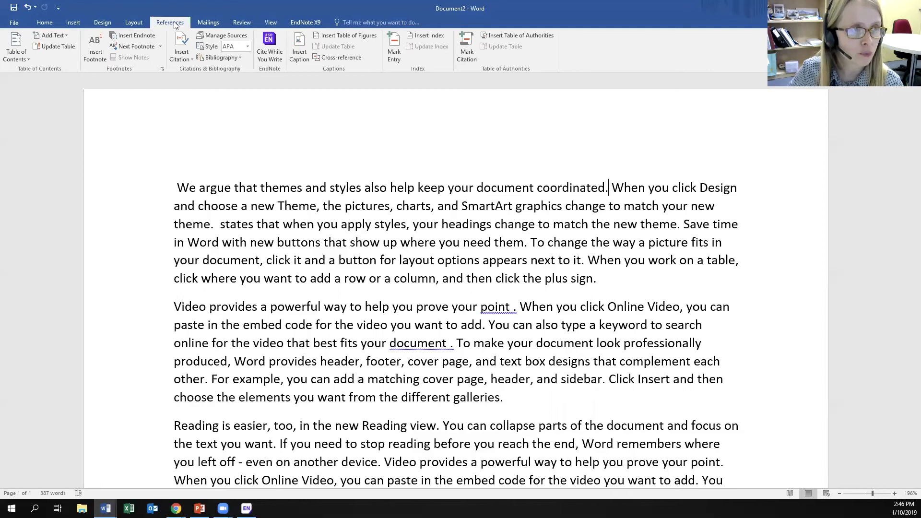
{"action": "left_click", "coordinate": [96, 56]}
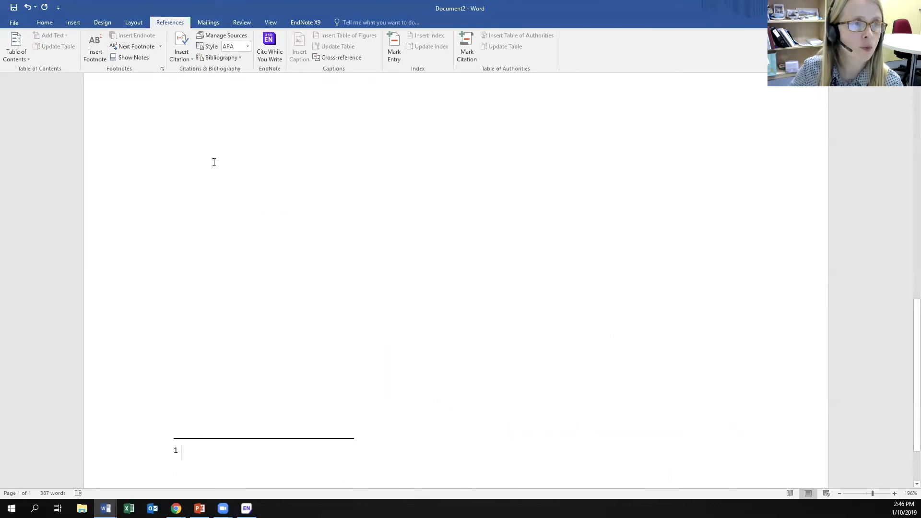
Step: Insert the 2011 reference "Extending the constructs of active learning" from the EndNote library into the first footnote
{"action": "left_click", "coordinate": [307, 21]}
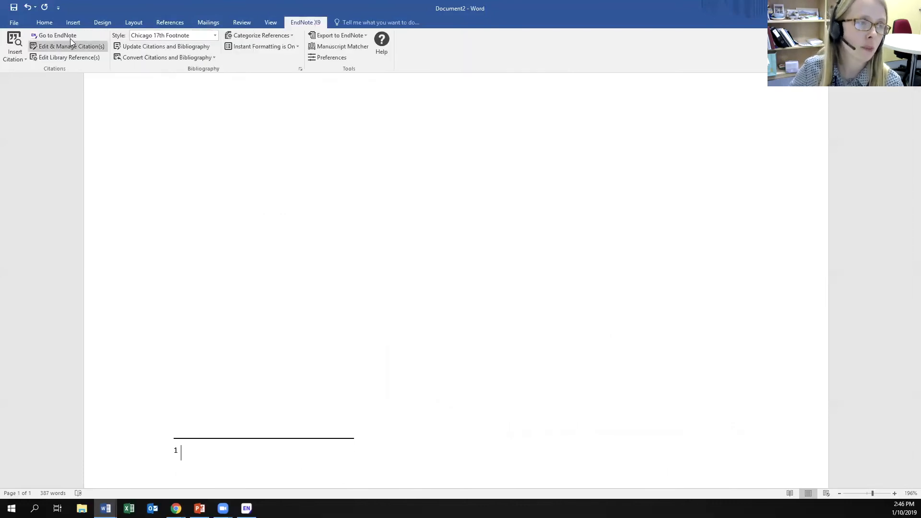
{"action": "left_click", "coordinate": [69, 36]}
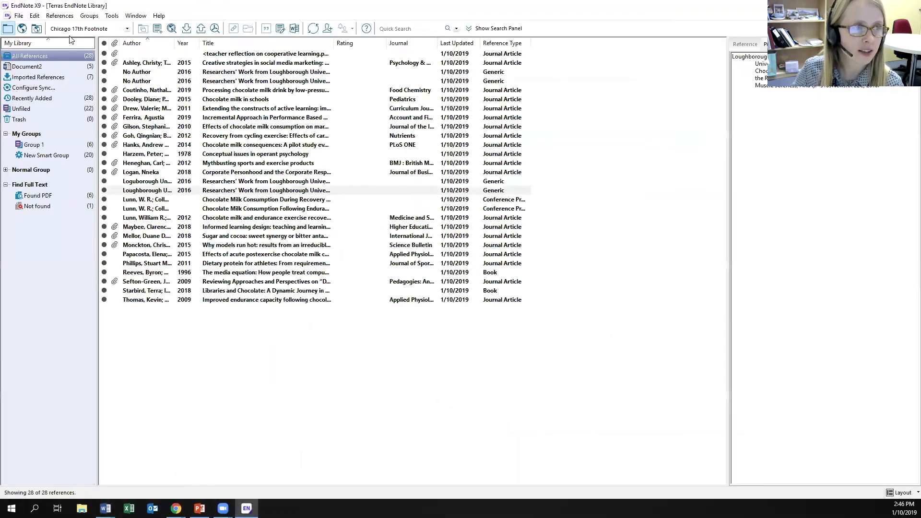
{"action": "left_click", "coordinate": [241, 109]}
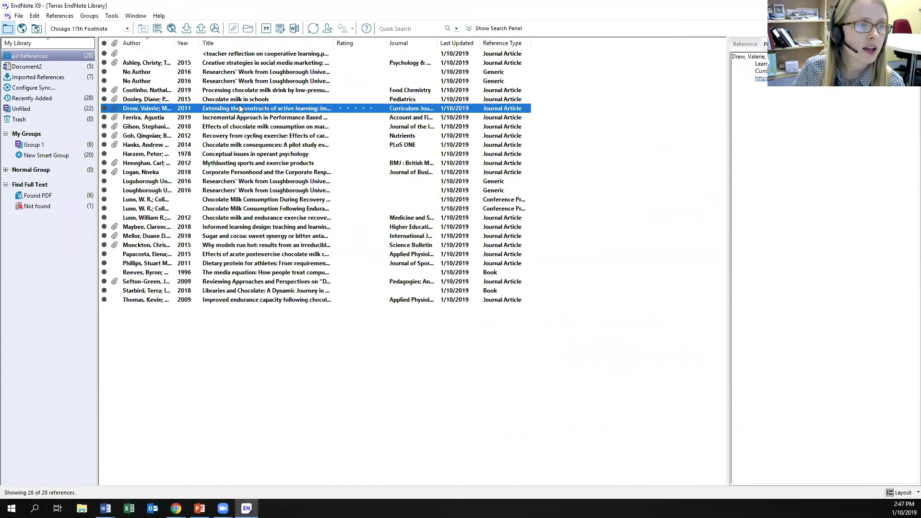
{"action": "left_click", "coordinate": [265, 29]}
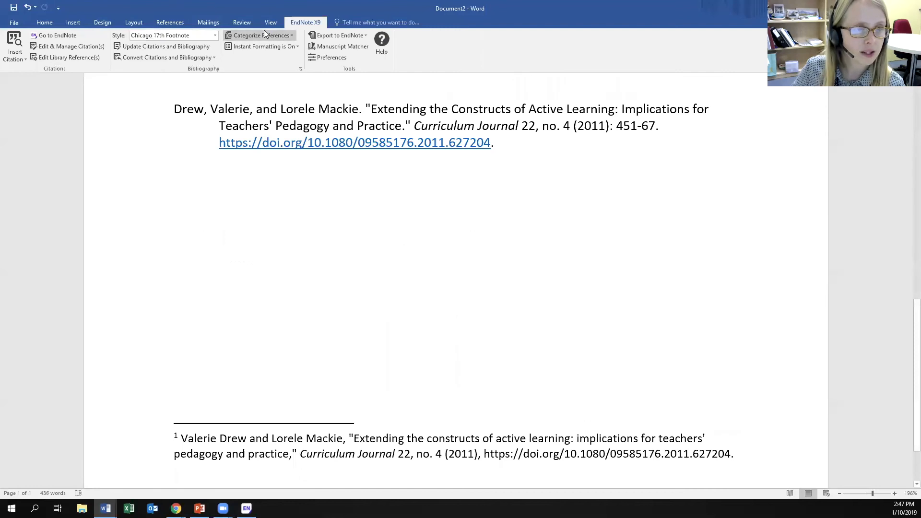
Step: Delete the blank line between the "Bibliography" heading and its first entry
{"action": "scroll", "coordinate": [908, 285], "scroll_direction": "up", "scroll_amount": 1}
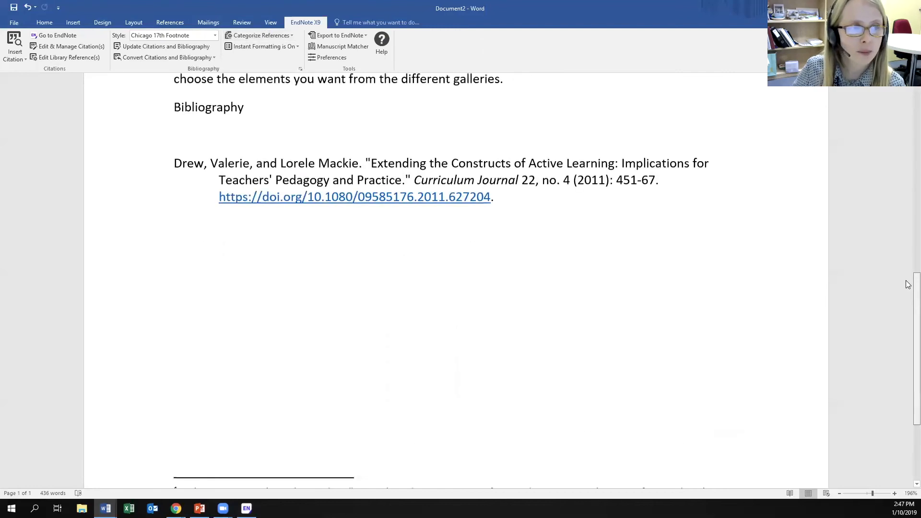
{"action": "scroll", "coordinate": [909, 284], "scroll_direction": "up", "scroll_amount": 2}
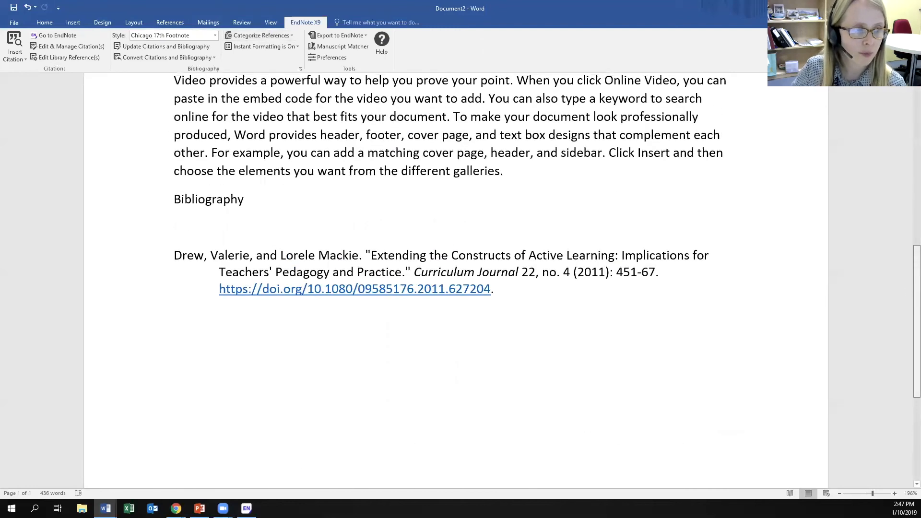
{"action": "left_click_drag", "start_coordinate": [917, 288], "coordinate": [917, 286]}
{"action": "left_click", "coordinate": [179, 231]}
{"action": "key", "text": "BackSpace"}
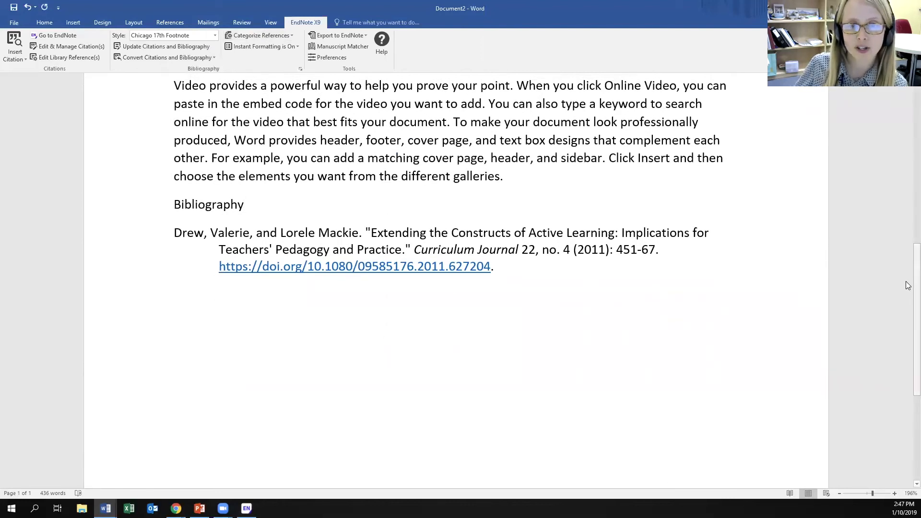
Step: Remove the stray spaces before the full stops after "document" and "point" in the second paragraph
{"action": "scroll", "coordinate": [907, 288], "scroll_direction": "down", "scroll_amount": 5}
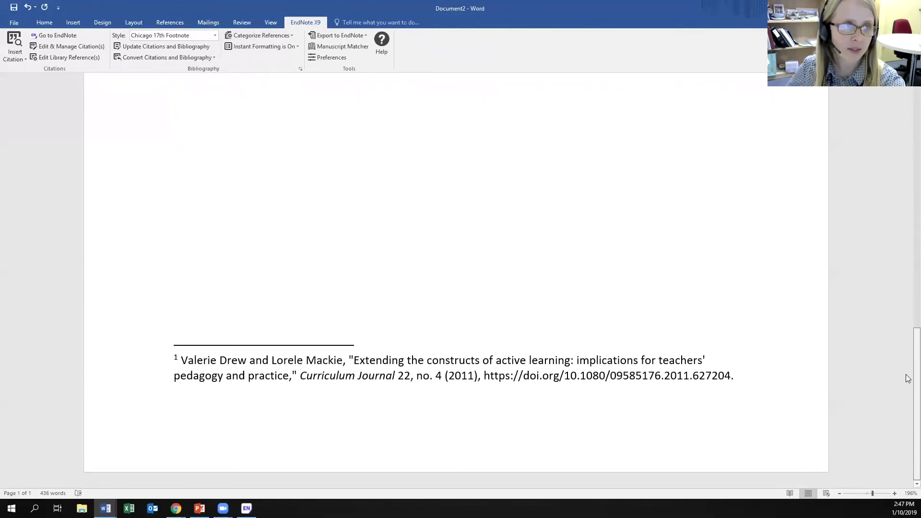
{"action": "scroll", "coordinate": [906, 374], "scroll_direction": "up", "scroll_amount": 5}
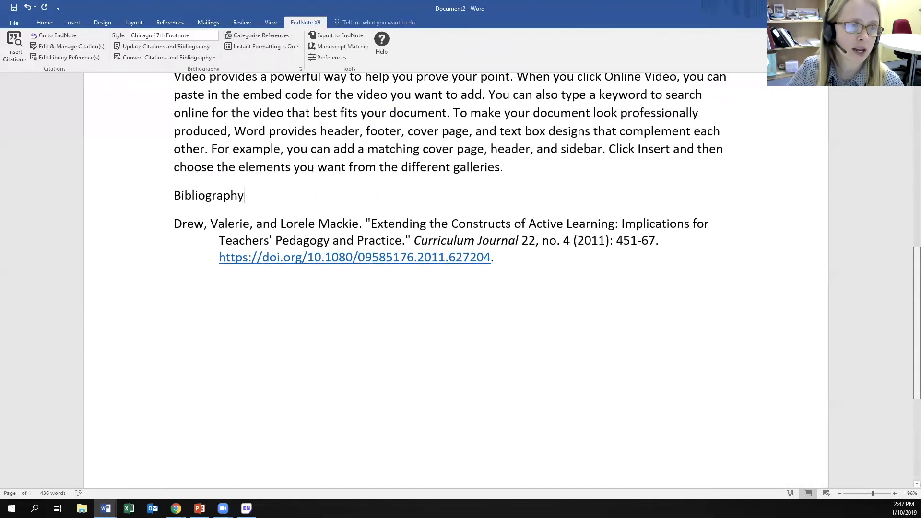
{"action": "scroll", "coordinate": [456, 279], "scroll_direction": "up", "scroll_amount": 4}
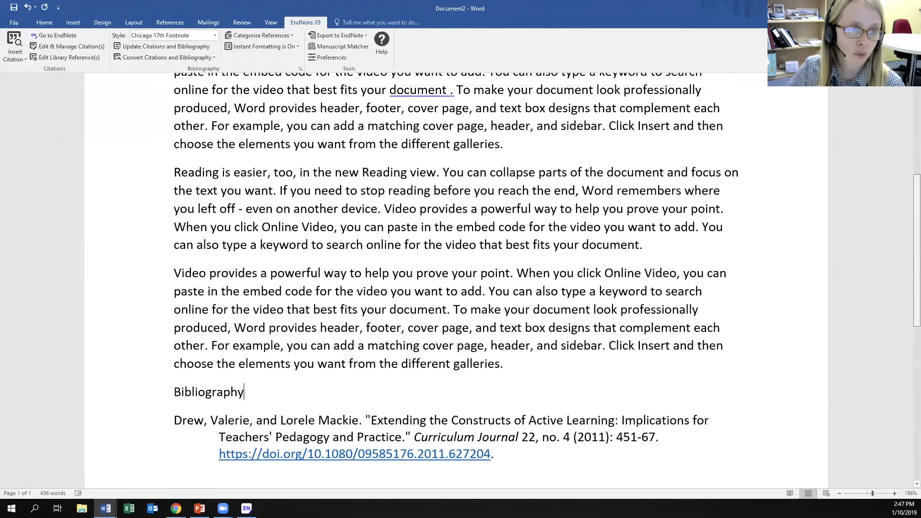
{"action": "scroll", "coordinate": [469, 237], "scroll_direction": "up", "scroll_amount": 3}
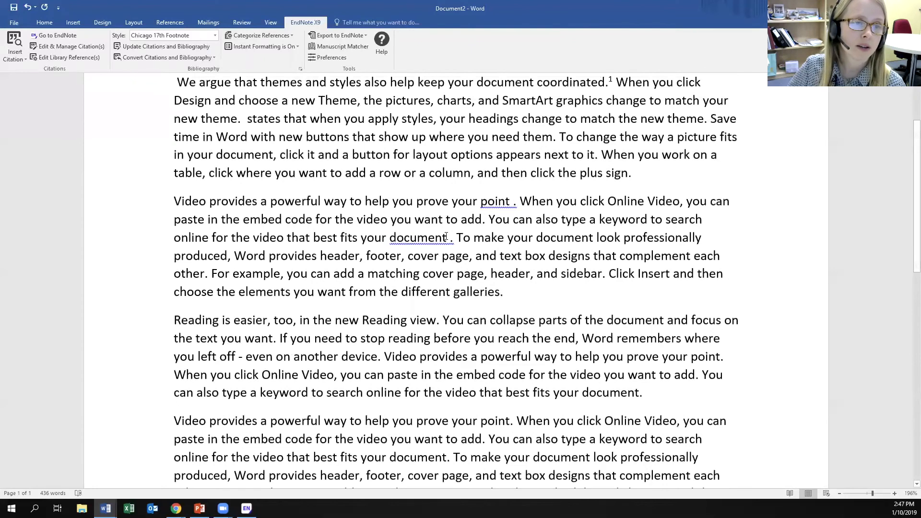
{"action": "key", "text": "BackSpace"}
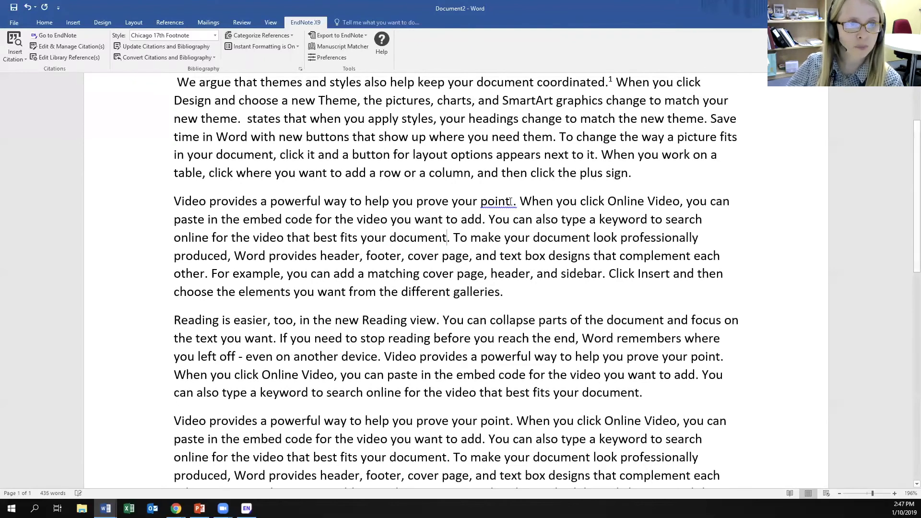
{"action": "left_click", "coordinate": [513, 201]}
{"action": "key", "text": "BackSpace"}
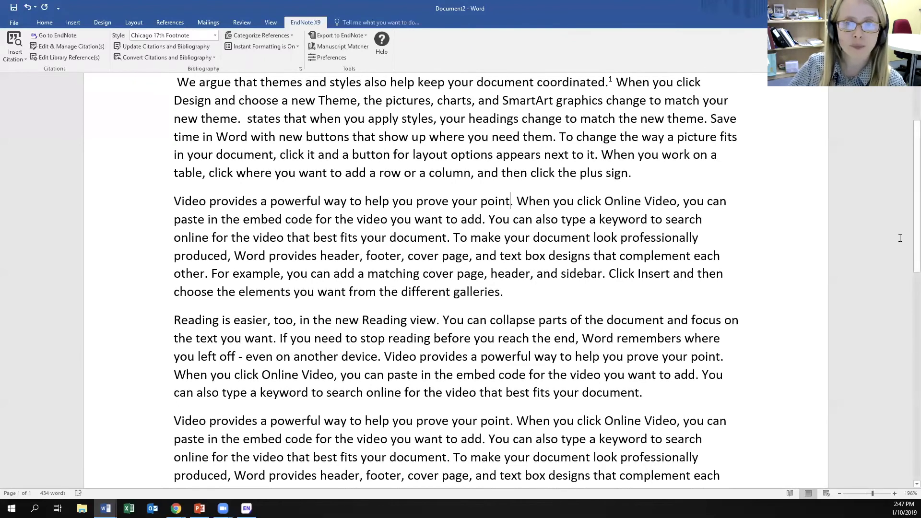
Step: Insert a second footnote after "new theme." in the first paragraph
{"action": "scroll", "coordinate": [912, 216], "scroll_direction": "up", "scroll_amount": 2}
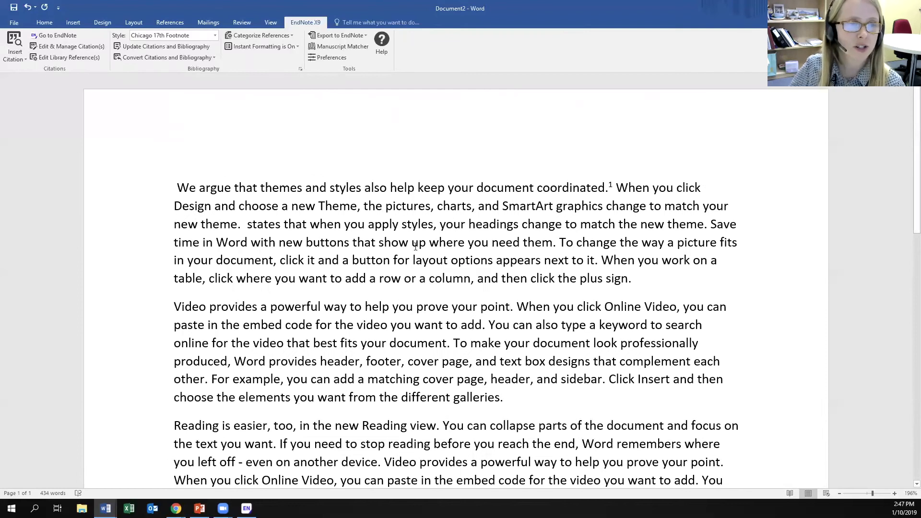
{"action": "left_click", "coordinate": [239, 225]}
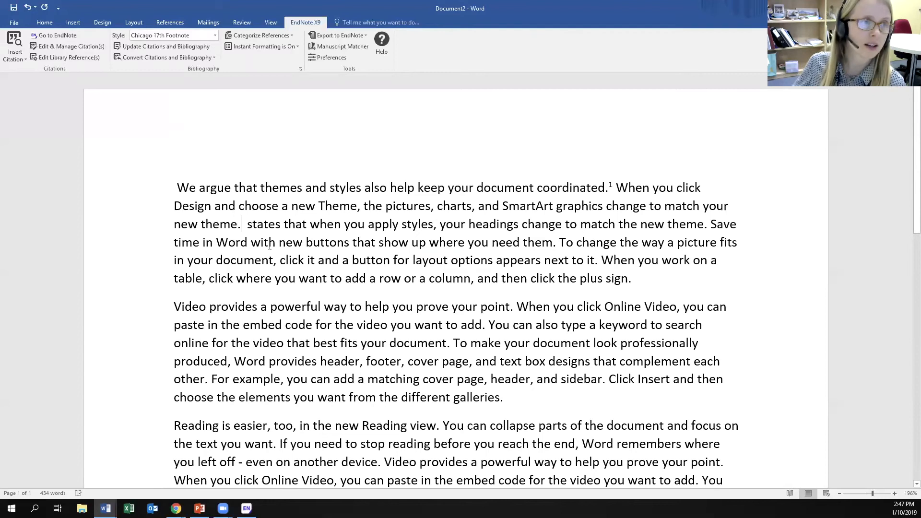
{"action": "left_click", "coordinate": [189, 21]}
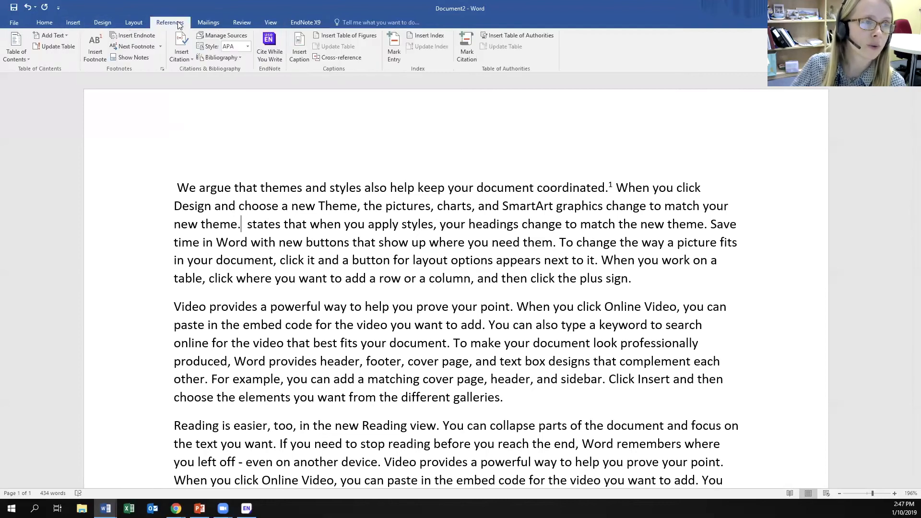
{"action": "left_click", "coordinate": [92, 44]}
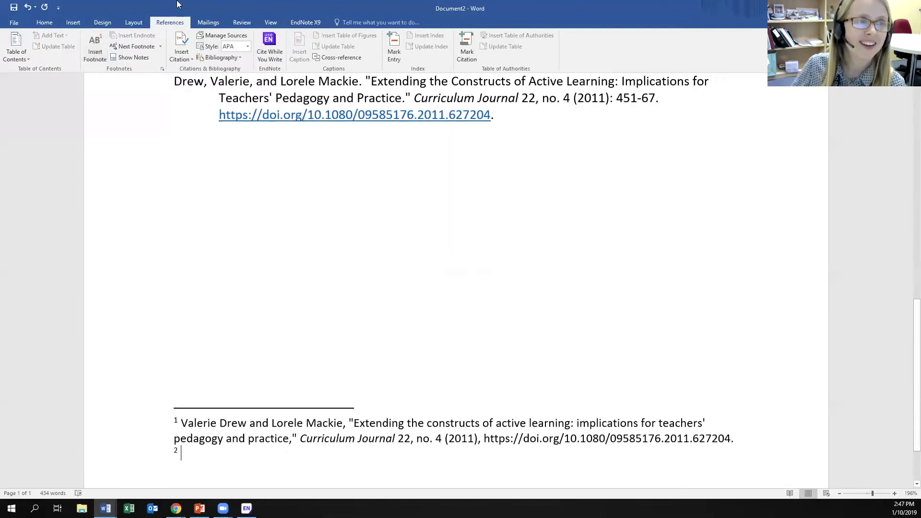
Step: Insert the references "Informed learning design" (2018) and "Dietary protein for athletes" (2011) from the EndNote library into the second footnote
{"action": "left_click", "coordinate": [305, 22]}
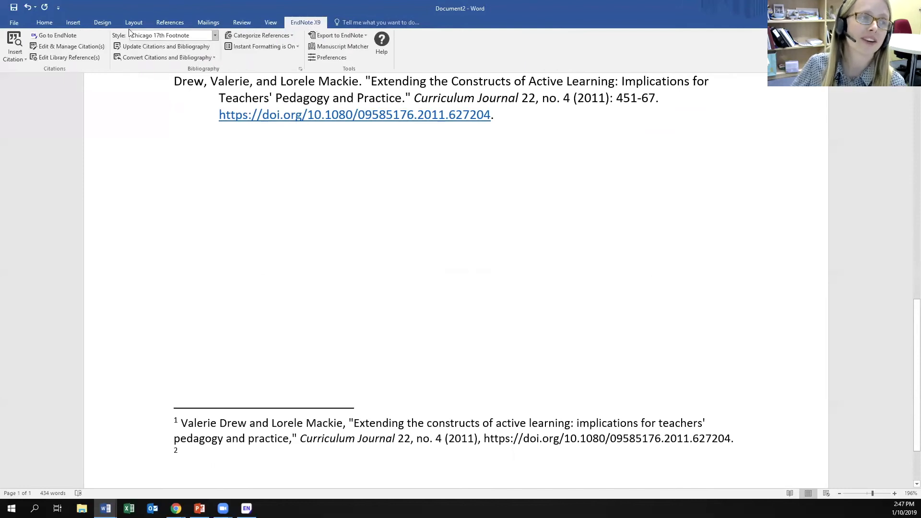
{"action": "left_click", "coordinate": [68, 35]}
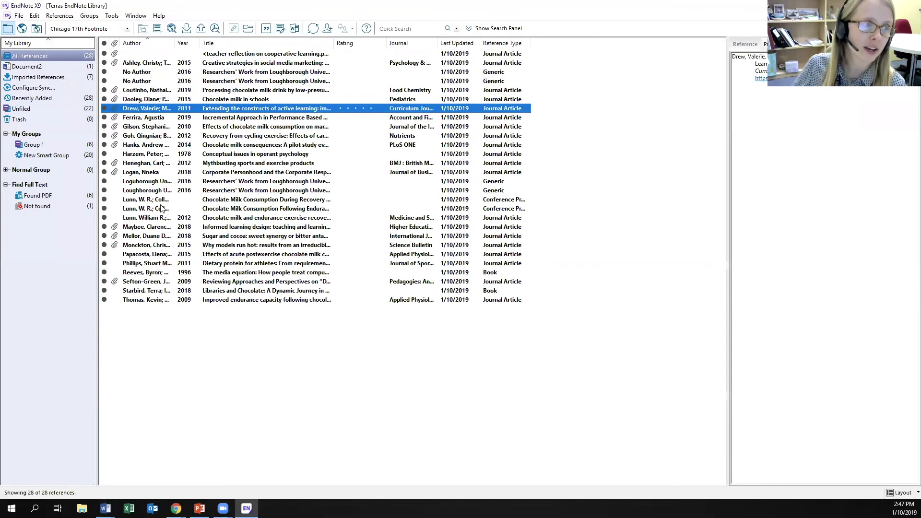
{"action": "left_click", "coordinate": [156, 227]}
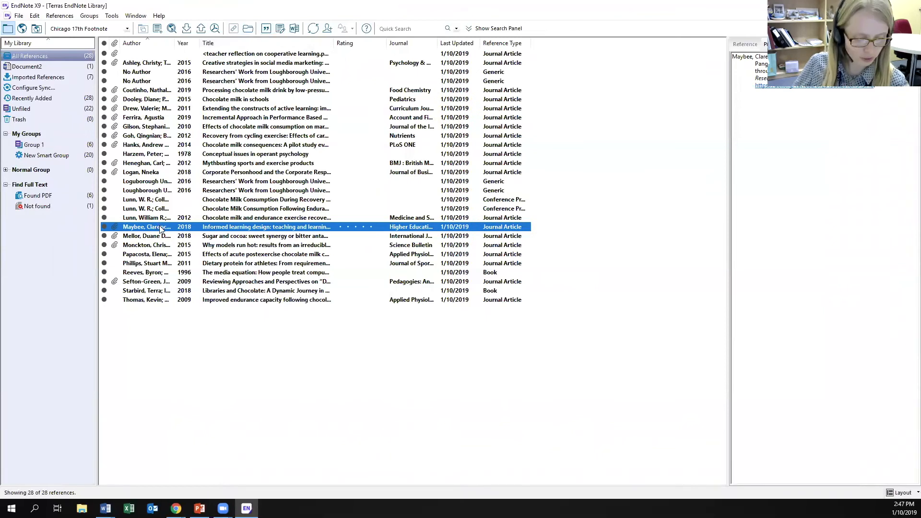
{"action": "left_click", "coordinate": [152, 264], "text": "ctrl"}
{"action": "left_click", "coordinate": [271, 31]}
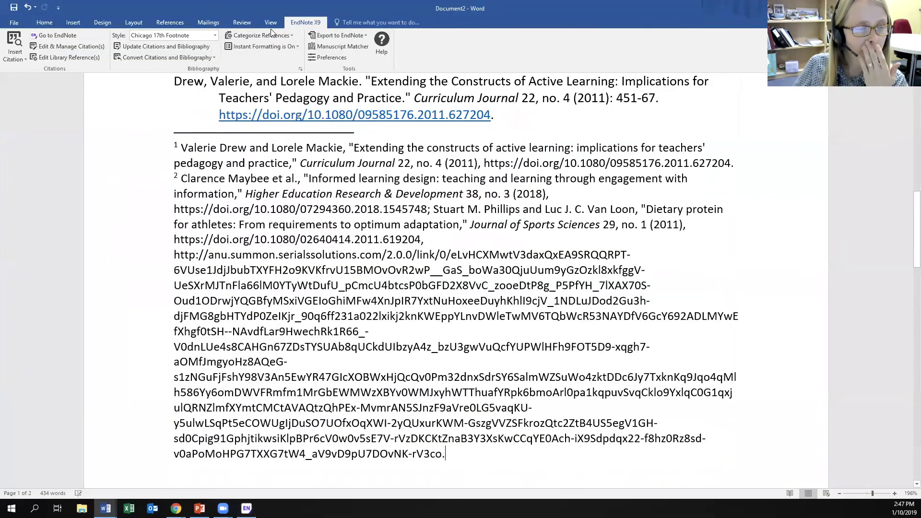
Step: Open the library record of "Dietary protein for athletes" from the second footnote, delete its URL and close the record
{"action": "mouse_move", "coordinate": [915, 228]}
{"action": "left_mouse_down"}
{"action": "mouse_move", "coordinate": [905, 361]}
{"action": "mouse_move", "coordinate": [916, 158]}
{"action": "mouse_move", "coordinate": [915, 212]}
{"action": "left_mouse_up"}
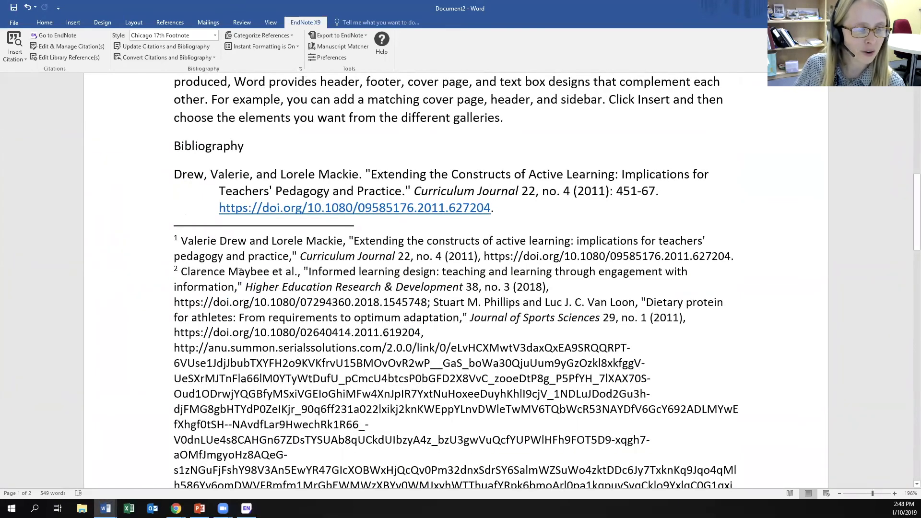
{"action": "left_click", "coordinate": [240, 272]}
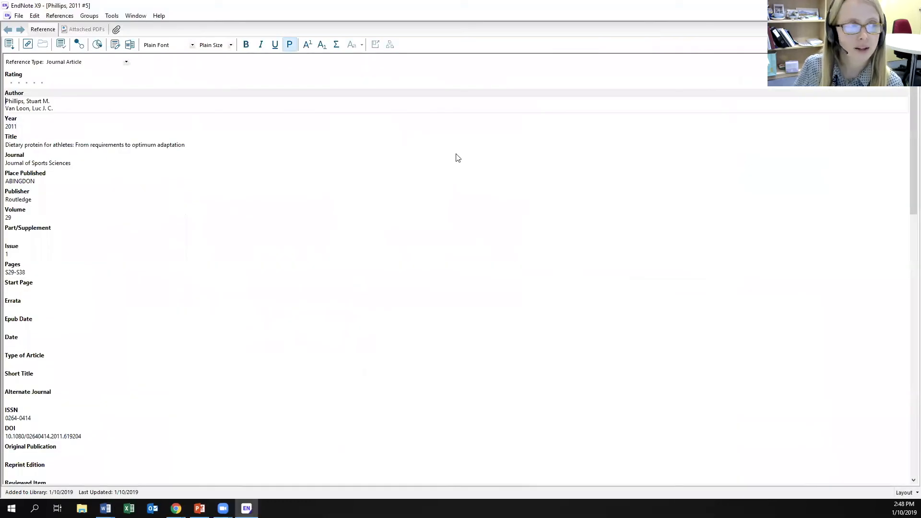
{"action": "left_click_drag", "start_coordinate": [909, 156], "coordinate": [890, 396]}
{"action": "scroll", "coordinate": [891, 397], "scroll_direction": "down", "scroll_amount": 3}
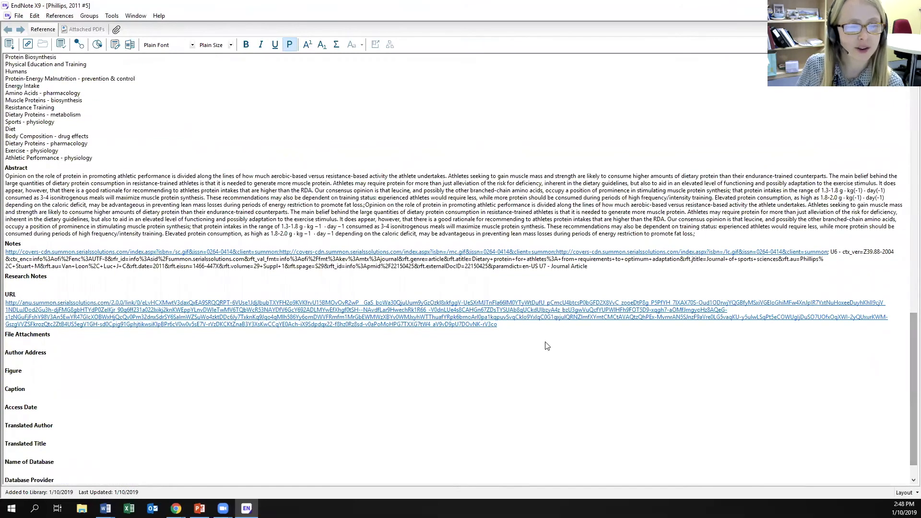
{"action": "left_click", "coordinate": [505, 327]}
{"action": "key", "text": "ctrl+a"}
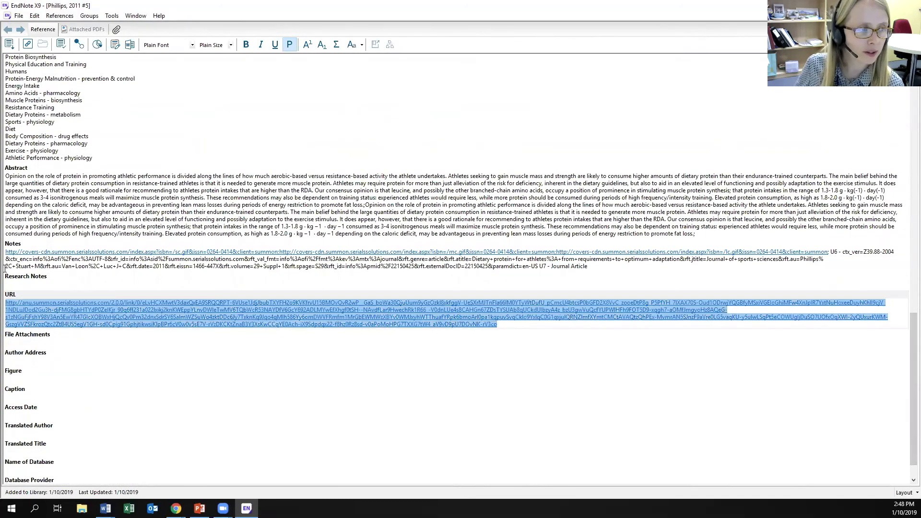
{"action": "key", "text": "Delete"}
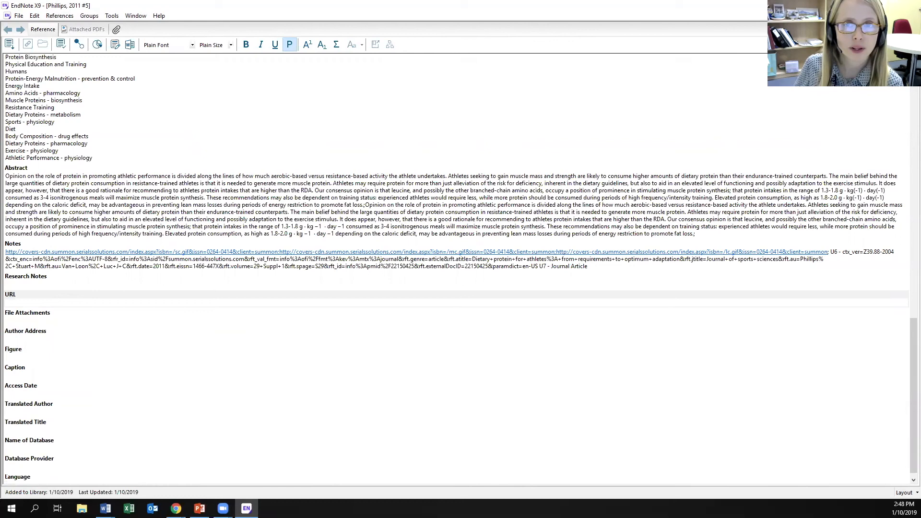
{"action": "key", "text": "ctrl+w"}
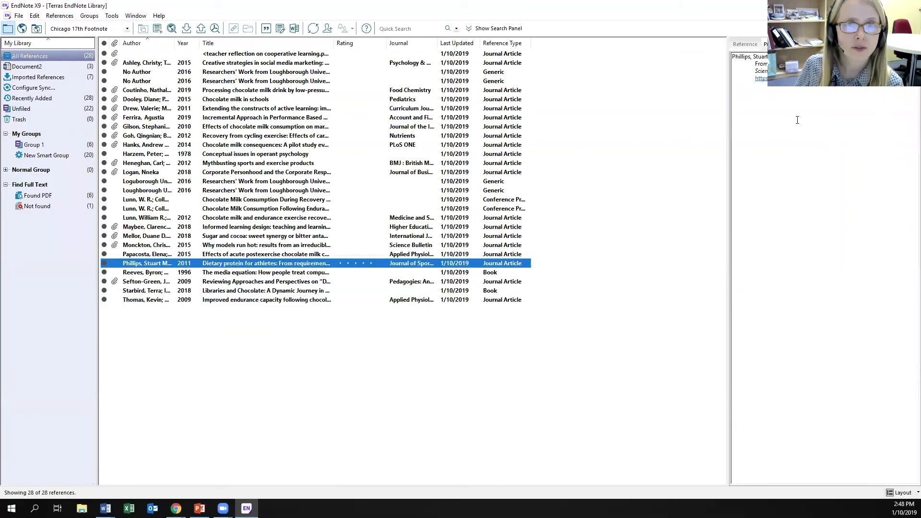
Step: Review the reference fields of the "Dietary protein for athletes" and "Informed learning design" records in the library
{"action": "left_click", "coordinate": [754, 46]}
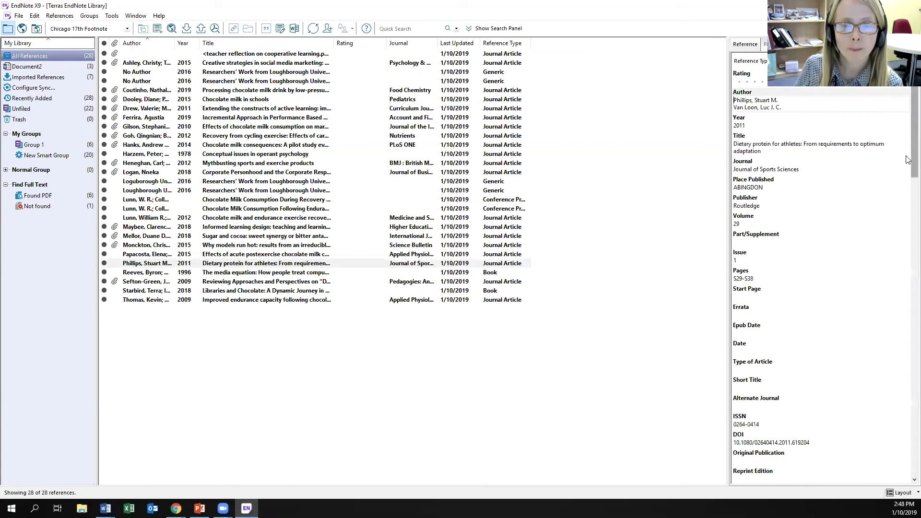
{"action": "scroll", "coordinate": [893, 387], "scroll_direction": "down", "scroll_amount": 10}
{"action": "scroll", "coordinate": [893, 387], "scroll_direction": "down", "scroll_amount": 5}
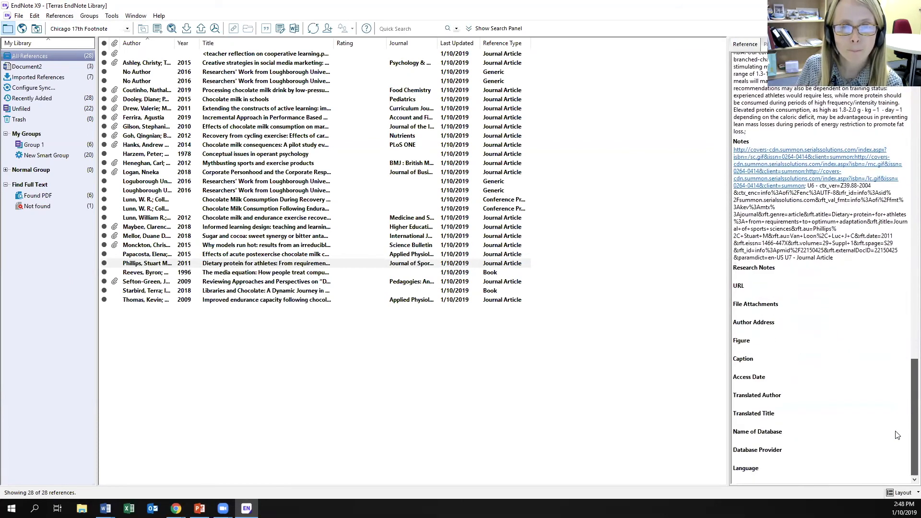
{"action": "left_click", "coordinate": [156, 227]}
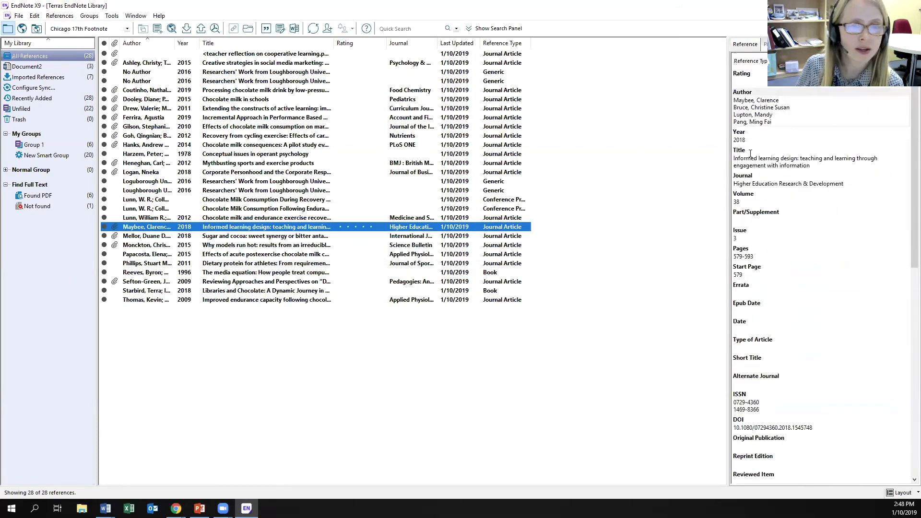
{"action": "left_click_drag", "start_coordinate": [909, 369], "coordinate": [908, 81]}
Step: Switch back to the Word document, update its citations and bibliography, and select the citation in the first footnote
{"action": "key", "text": "alt+Tab"}
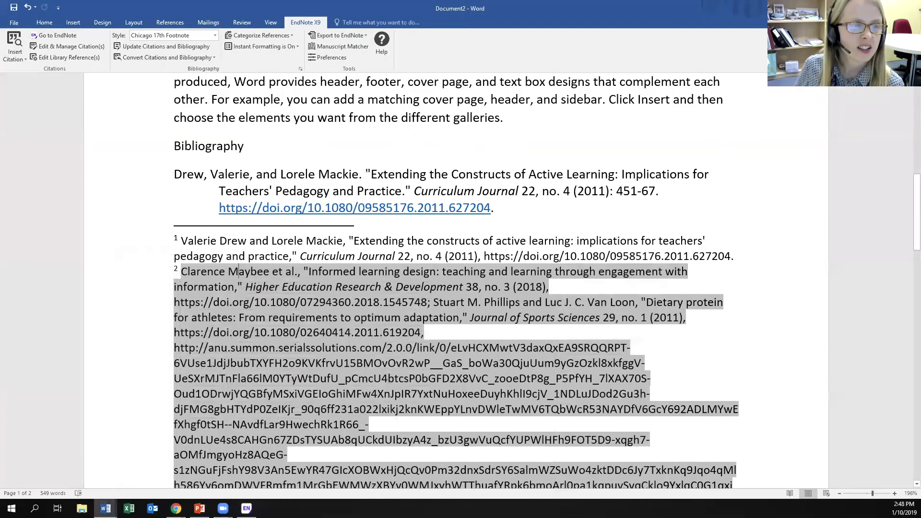
{"action": "left_click", "coordinate": [159, 45]}
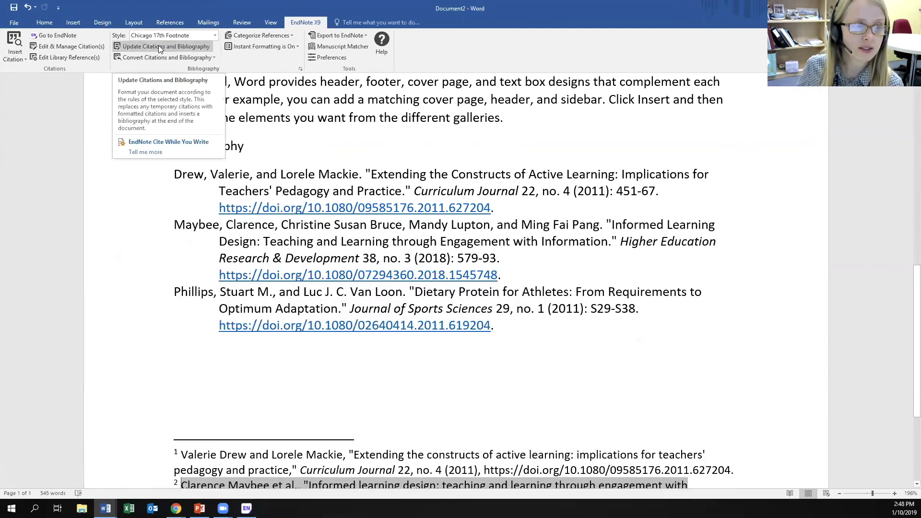
{"action": "scroll", "coordinate": [907, 330], "scroll_direction": "down", "scroll_amount": 4}
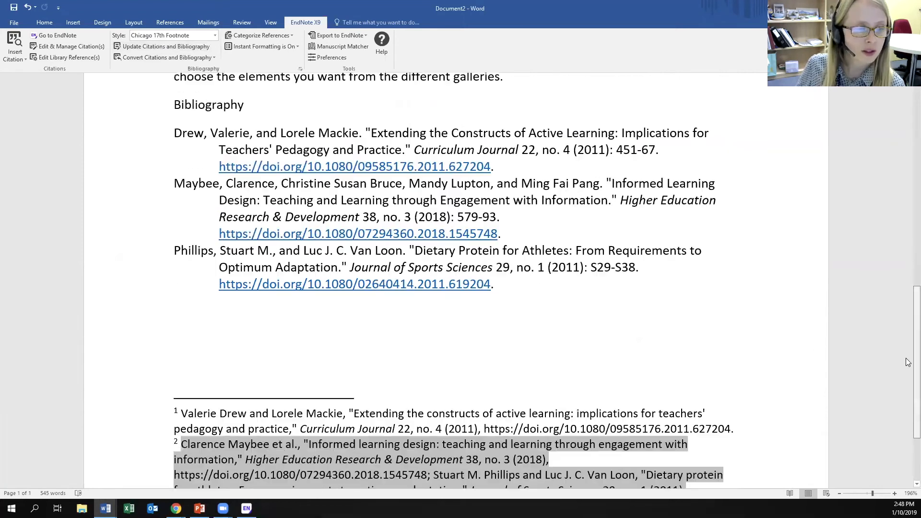
{"action": "left_click", "coordinate": [429, 389]}
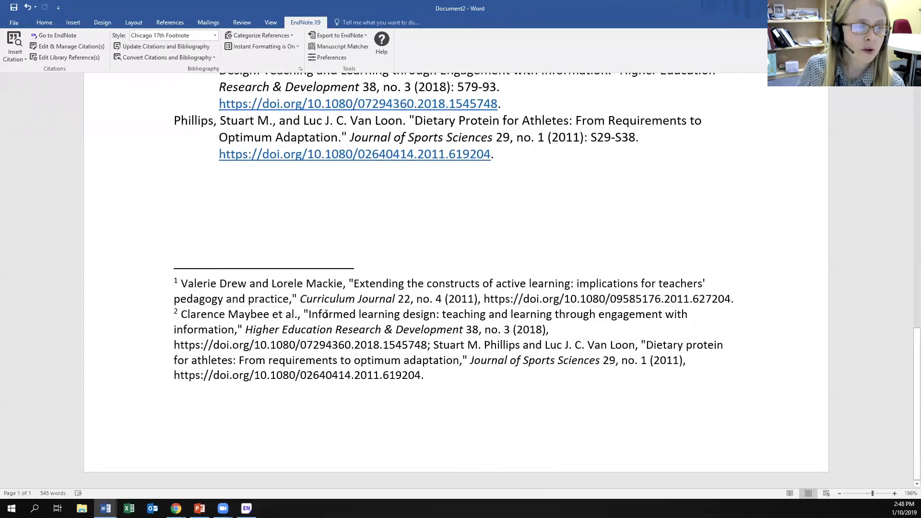
{"action": "left_click", "coordinate": [329, 288]}
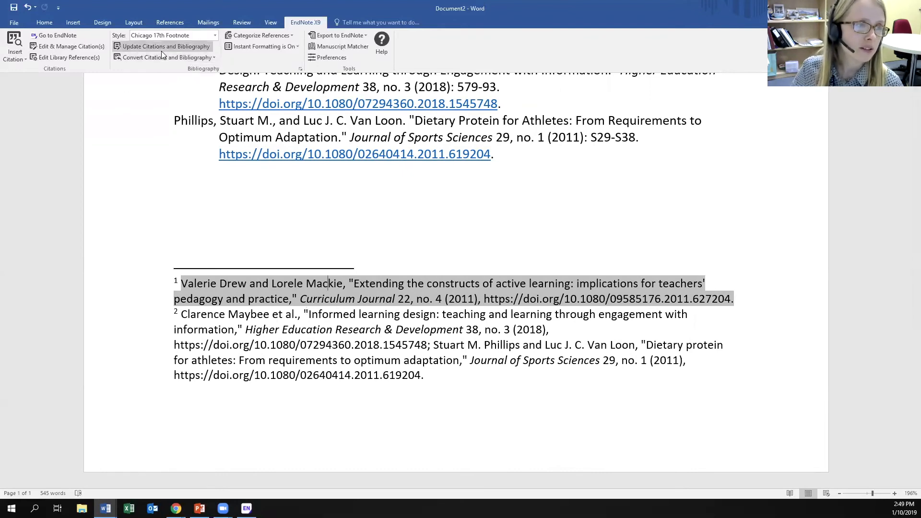
Step: Add the prefix "Julia Gillard, as cited in" to the citation in the first footnote
{"action": "left_click", "coordinate": [85, 49]}
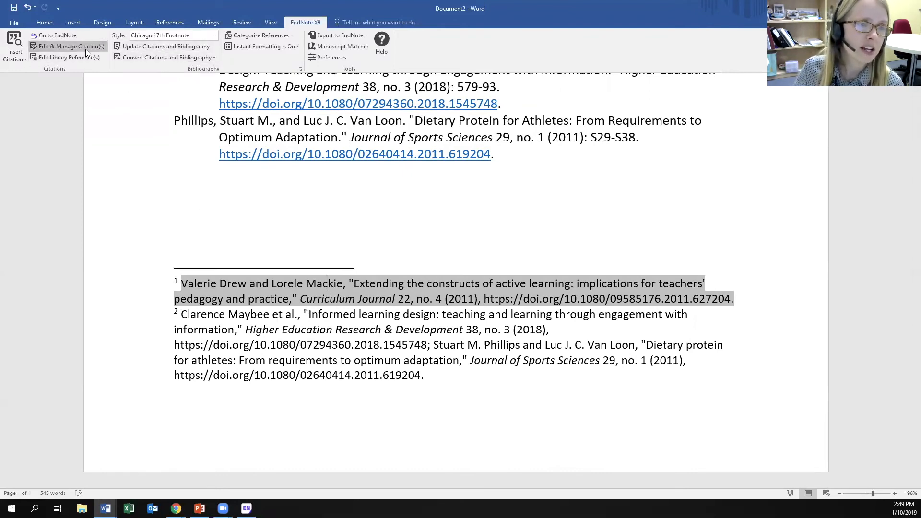
{"action": "left_click_drag", "start_coordinate": [453, 115], "coordinate": [715, 133]}
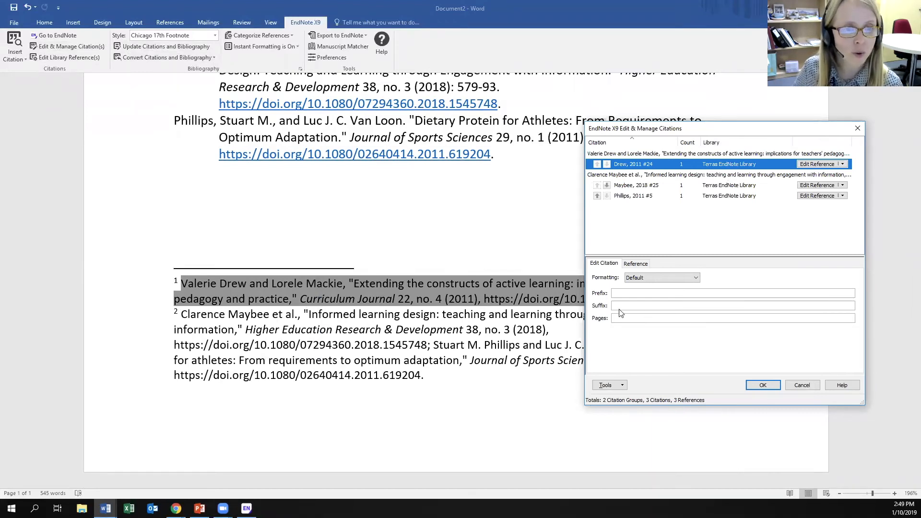
{"action": "left_click", "coordinate": [643, 293]}
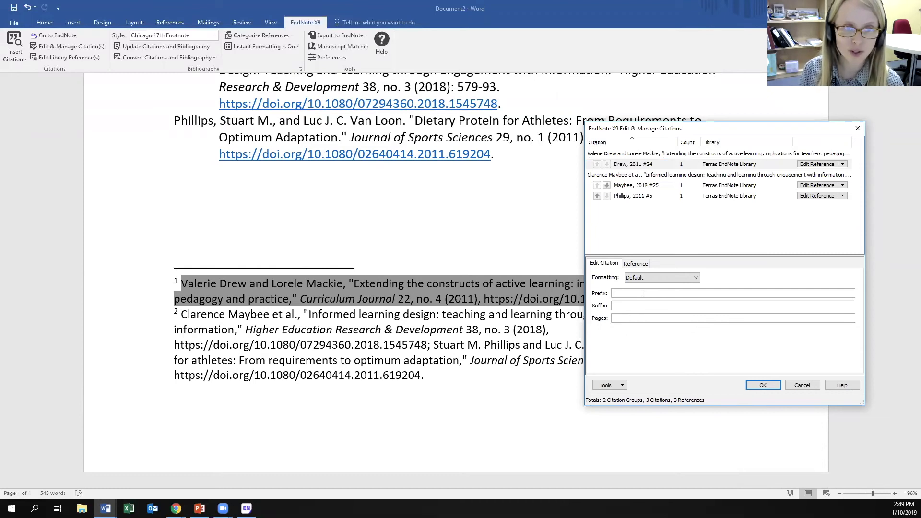
{"action": "type", "text": "Julia Gillar"}
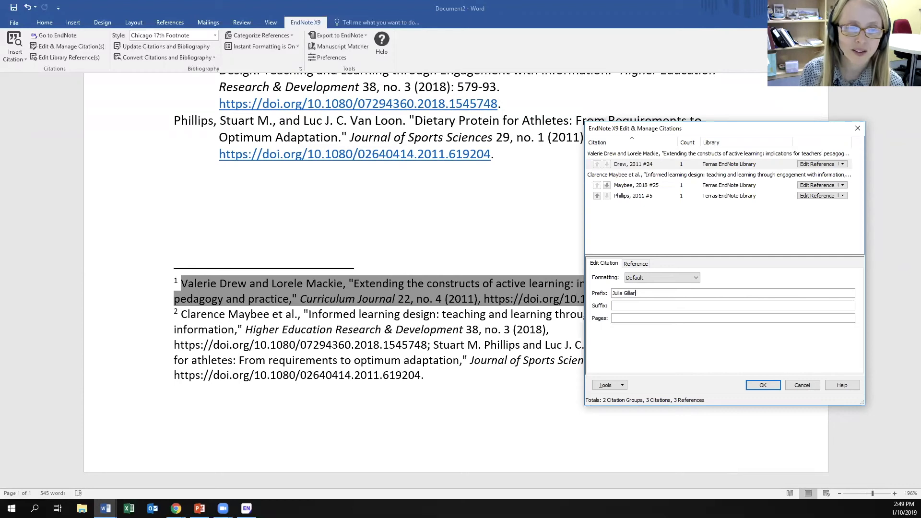
{"action": "type", "text": "d, as cited in"}
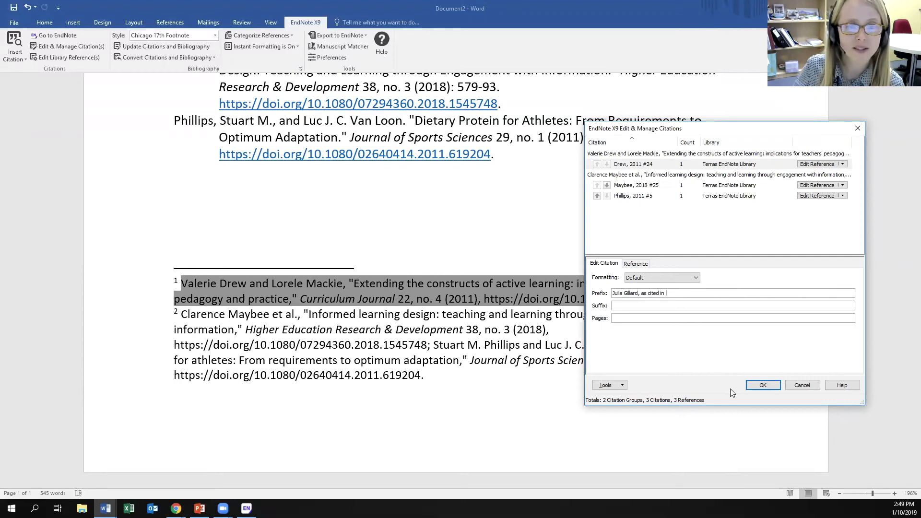
{"action": "left_click", "coordinate": [762, 385]}
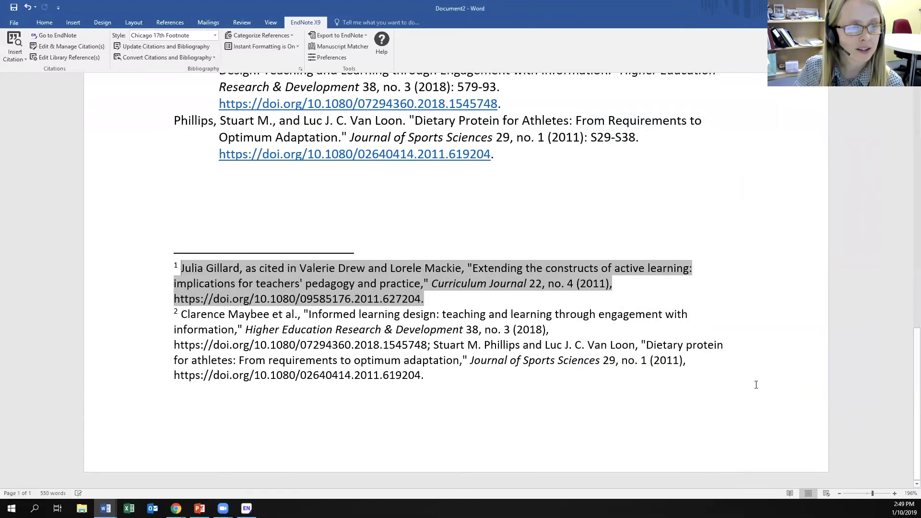
Step: Set the pages of the first footnote's citation to "p. 34"
{"action": "left_click", "coordinate": [81, 47]}
{"action": "left_click", "coordinate": [377, 302]}
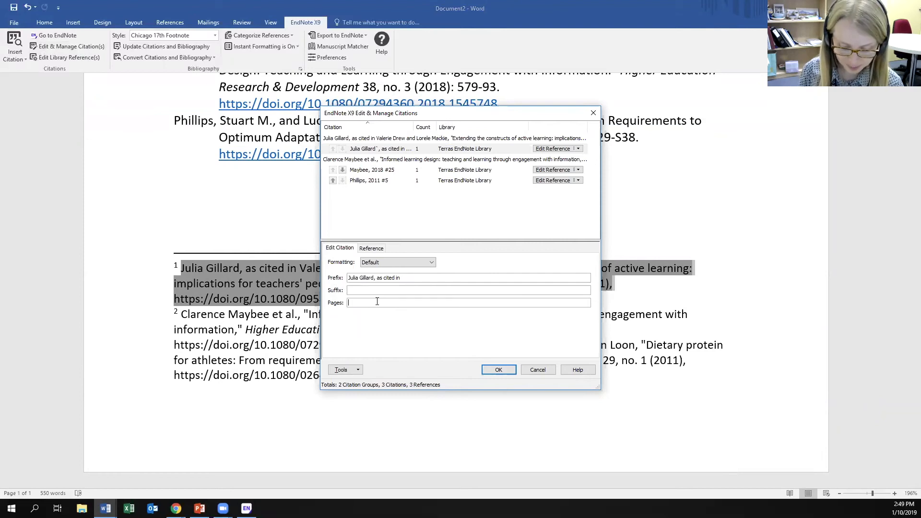
{"action": "type", "text": "p. 34"}
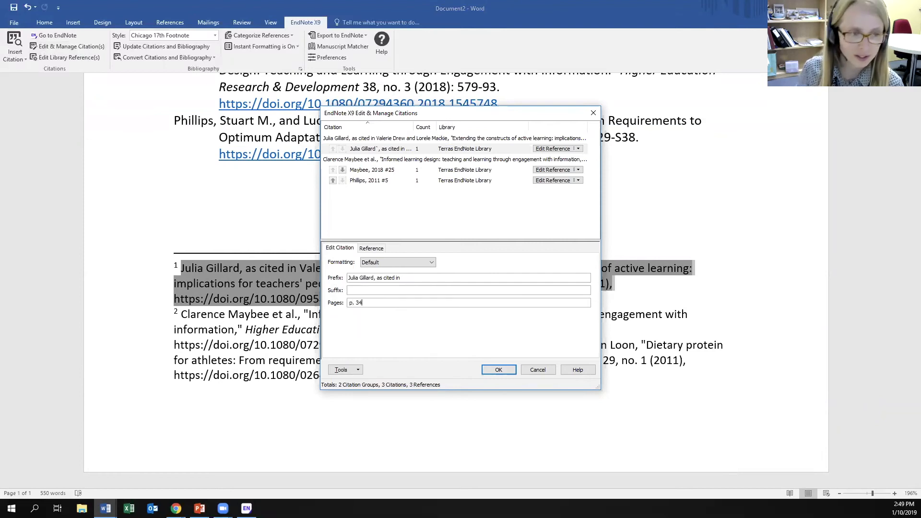
{"action": "left_click", "coordinate": [499, 370]}
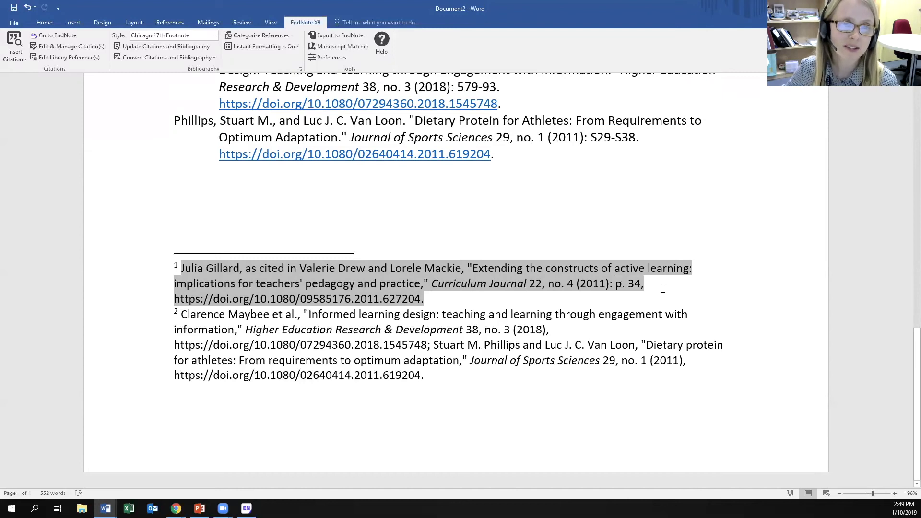
Step: Open the second footnote's citations for editing and give the 2018 reference a prefix of a person's full name followed by ", as cited in"
{"action": "left_click", "coordinate": [364, 326]}
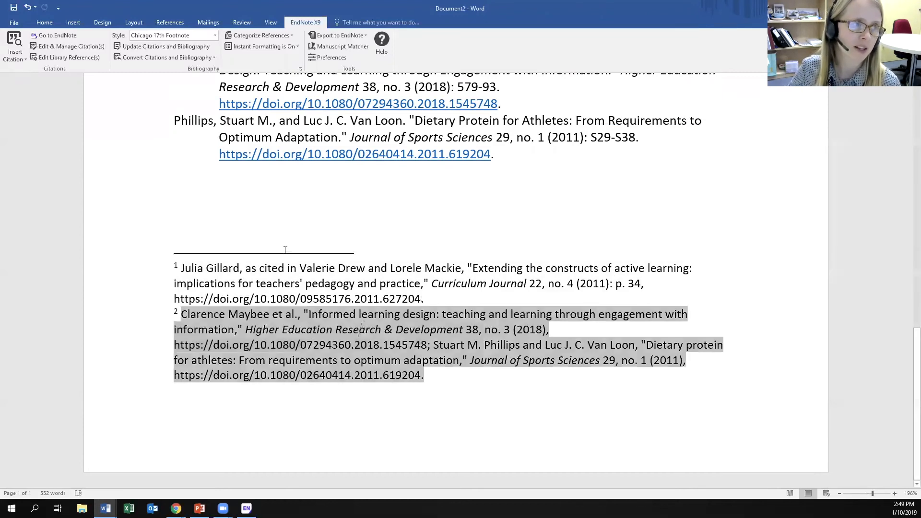
{"action": "left_click", "coordinate": [86, 46]}
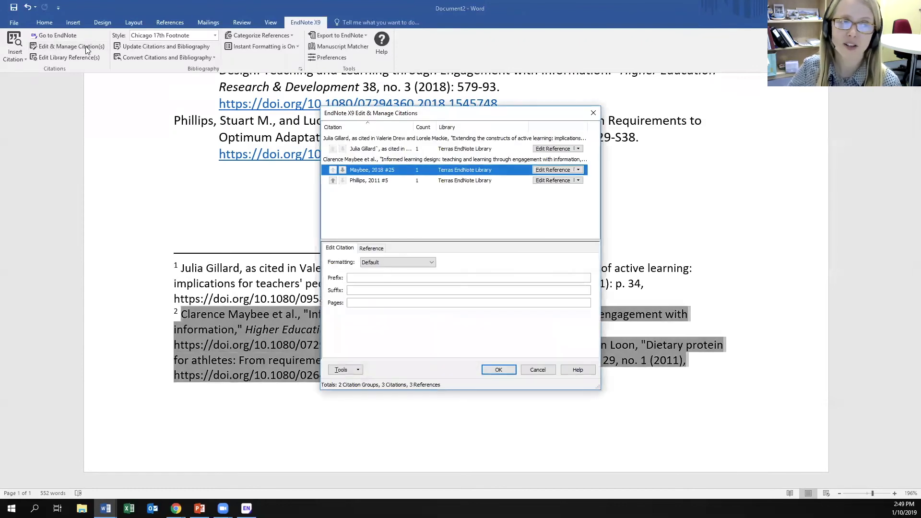
{"action": "left_click", "coordinate": [358, 279]}
{"action": "type", "text": "Terra Starbird"}
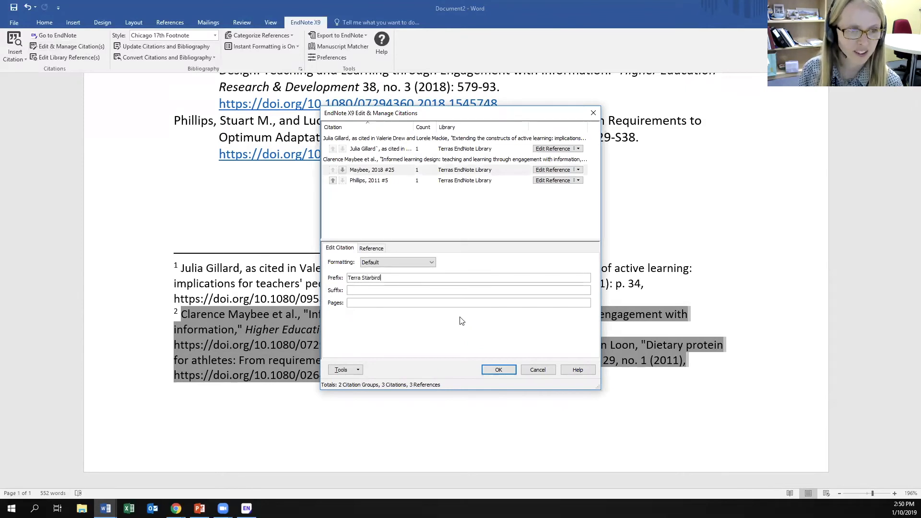
{"action": "key", "text": "BackSpace"}
{"action": "type", "text": ", as cited "}
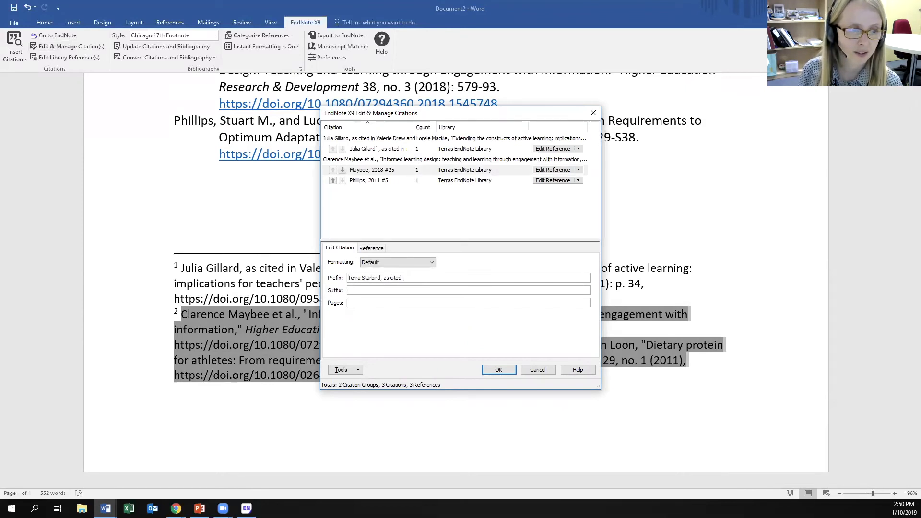
{"action": "type", "text": "in"}
Step: Set the pages of the 2018 reference in the second footnote to "pp. 44-55" and apply the citation changes
{"action": "left_click", "coordinate": [400, 302]}
{"action": "type", "text": "pp. 44-"}
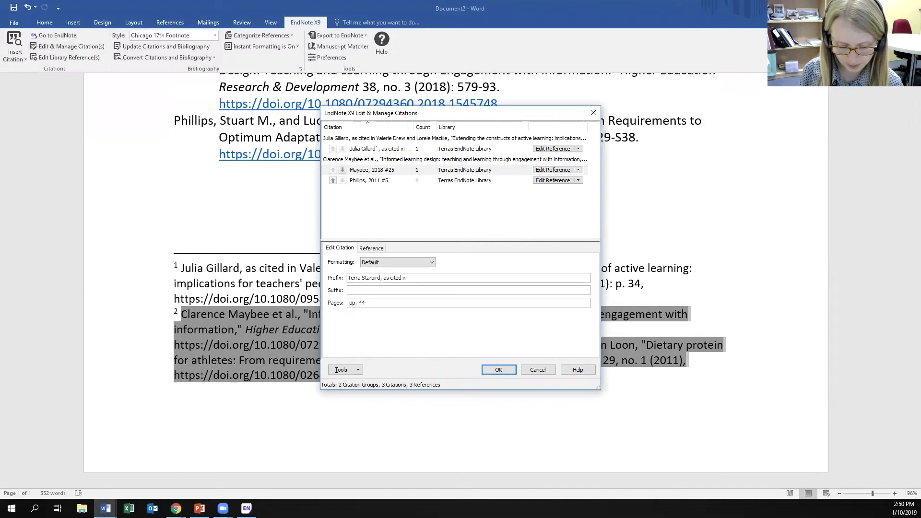
{"action": "type", "text": "55"}
{"action": "left_click", "coordinate": [494, 370]}
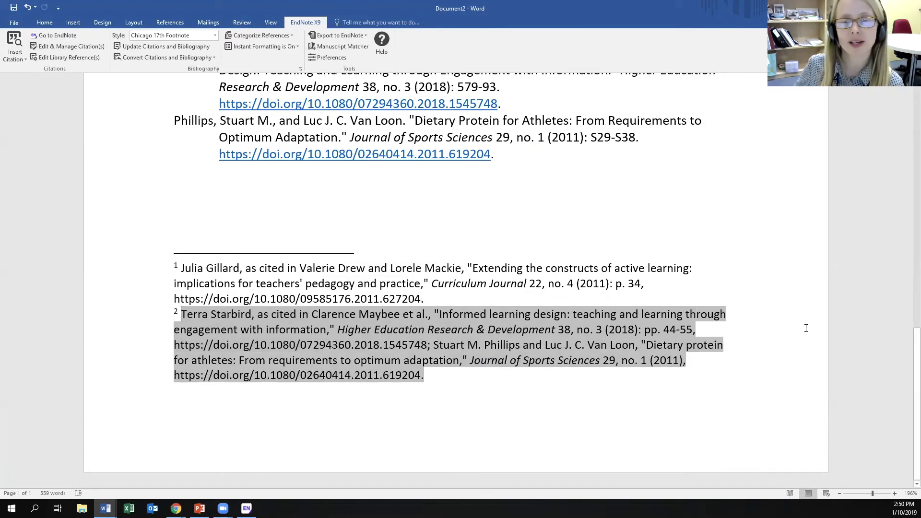
Step: Insert a third footnote after "prove your point." in the first sentence of the second paragraph
{"action": "left_click_drag", "start_coordinate": [917, 367], "coordinate": [917, 127]}
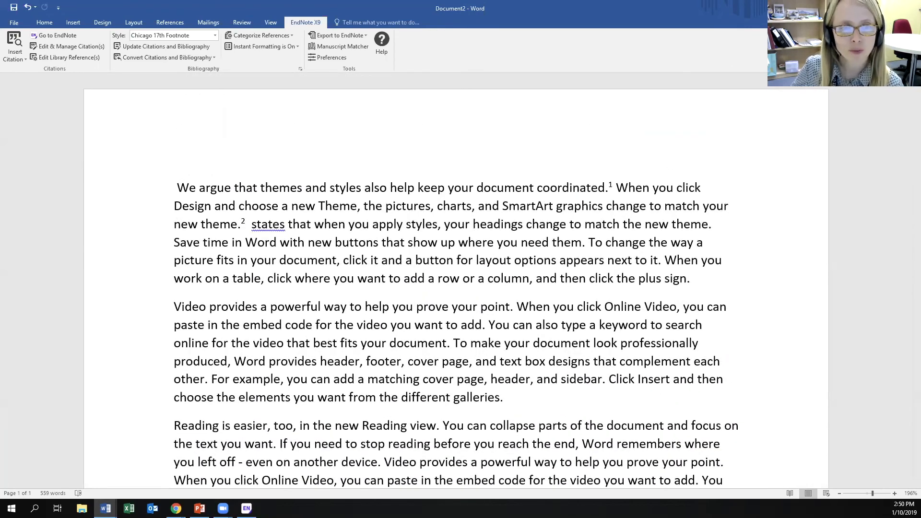
{"action": "left_click", "coordinate": [513, 309]}
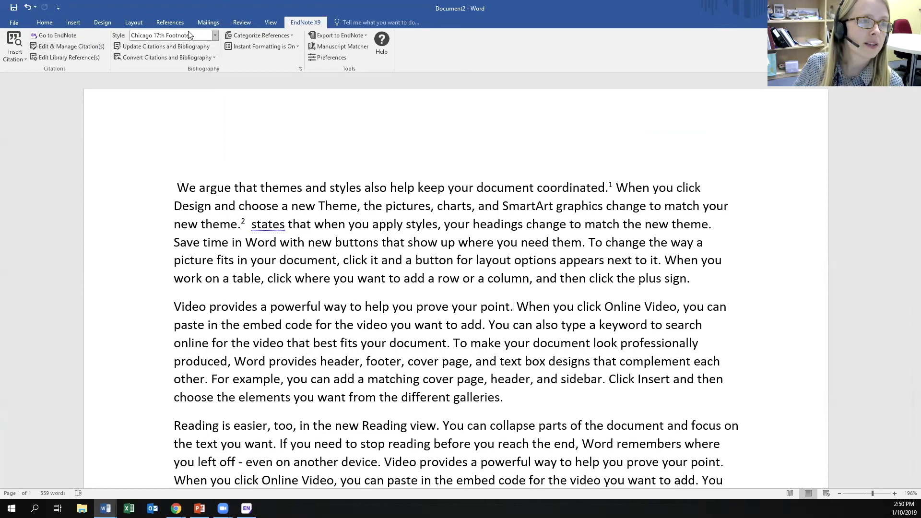
{"action": "left_click", "coordinate": [165, 24]}
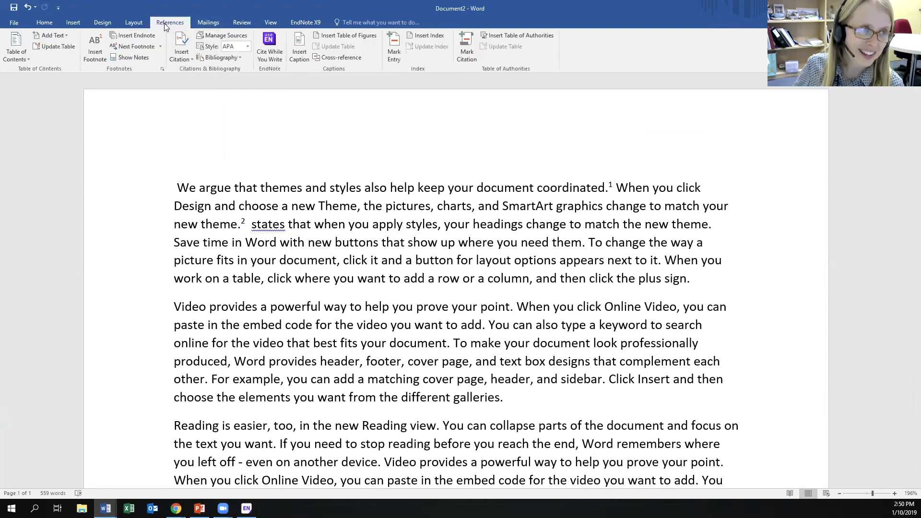
{"action": "left_click", "coordinate": [96, 48]}
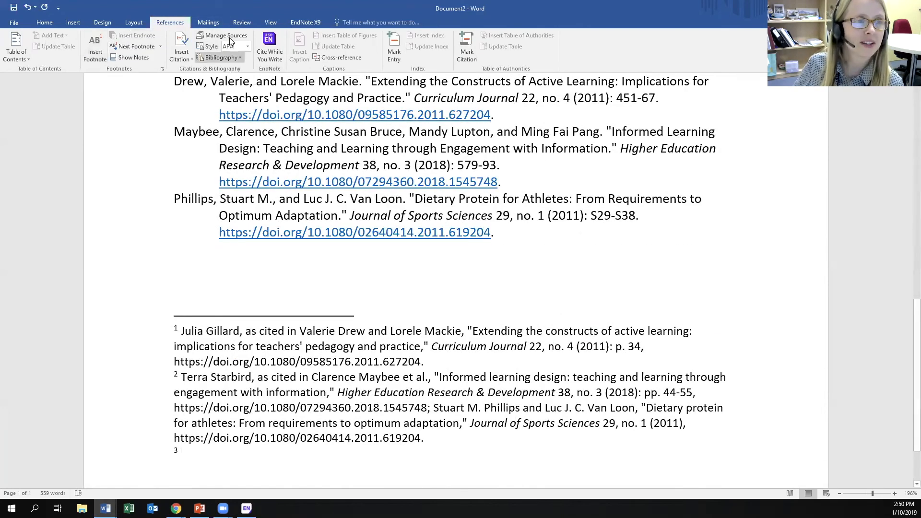
Step: Insert the 2009 reference "Improved endurance capacity following chocolate milk consumption" from the EndNote library into the third footnote
{"action": "left_click", "coordinate": [306, 22]}
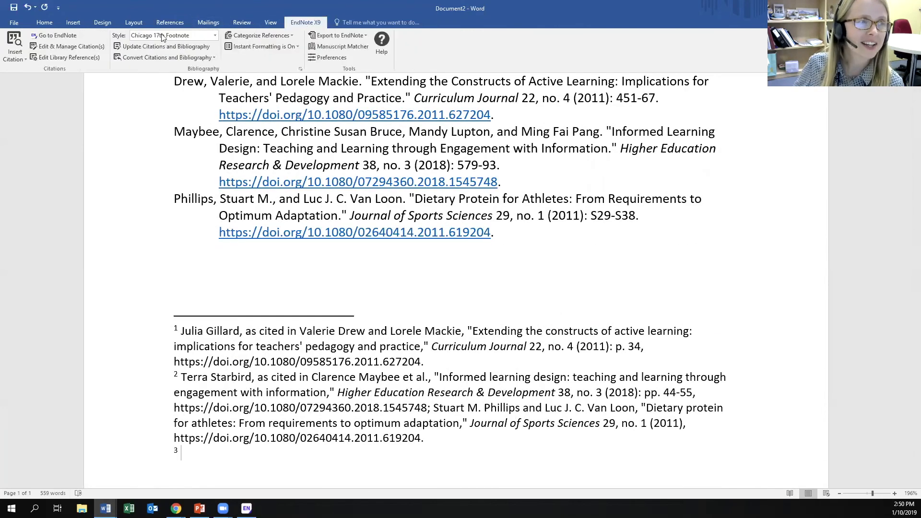
{"action": "left_click", "coordinate": [62, 34]}
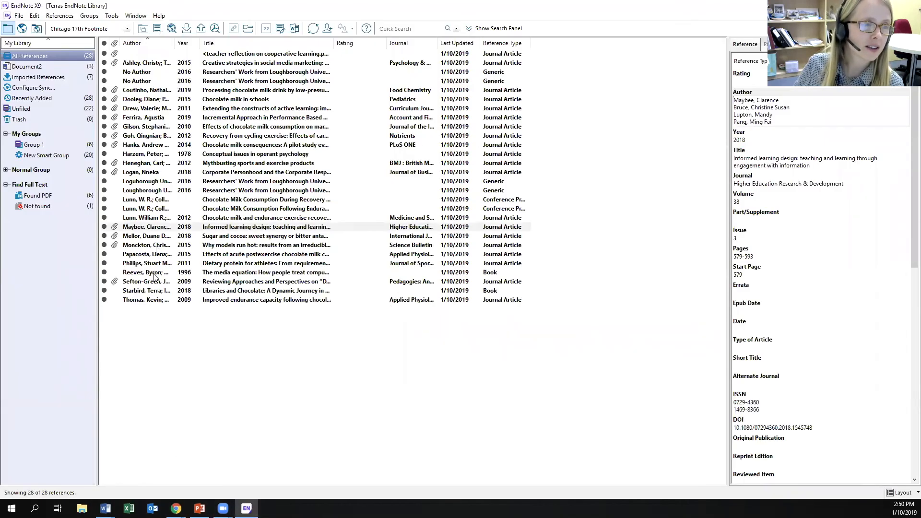
{"action": "left_click", "coordinate": [148, 301]}
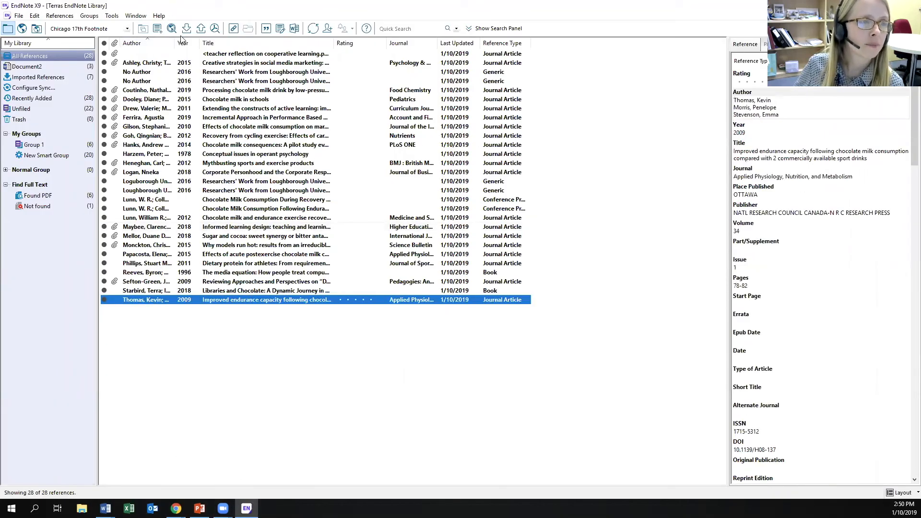
{"action": "left_click", "coordinate": [265, 28]}
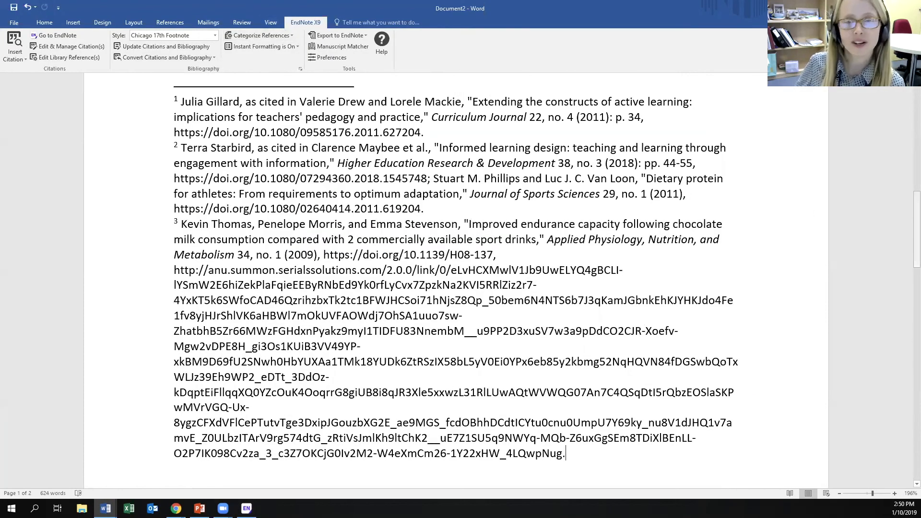
Step: Open the library record of the reference cited in the third footnote and delete its URL
{"action": "left_click_drag", "start_coordinate": [916, 254], "coordinate": [907, 289]}
{"action": "scroll", "coordinate": [354, 407], "scroll_direction": "up", "scroll_amount": 8}
{"action": "scroll", "coordinate": [354, 407], "scroll_direction": "down", "scroll_amount": 2}
{"action": "left_click", "coordinate": [354, 407]}
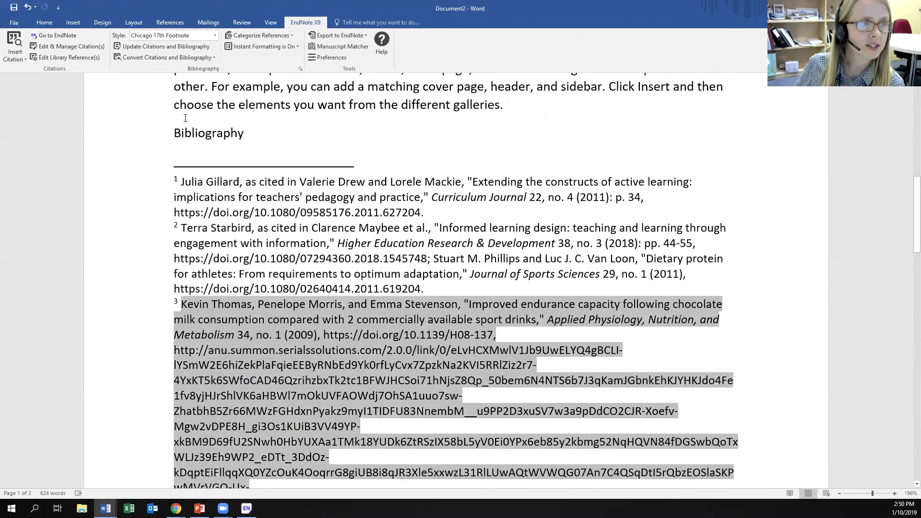
{"action": "left_click", "coordinate": [79, 59]}
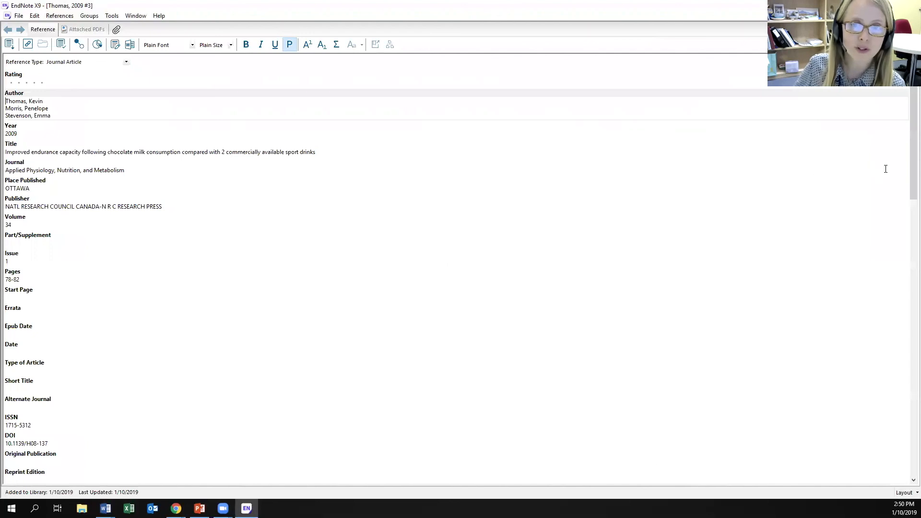
{"action": "scroll", "coordinate": [906, 186], "scroll_direction": "down", "scroll_amount": 20}
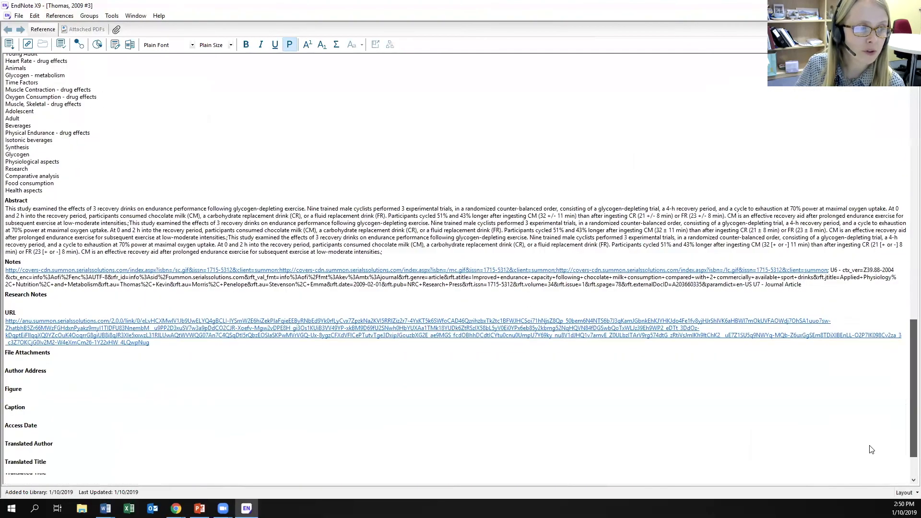
{"action": "scroll", "coordinate": [871, 450], "scroll_direction": "down", "scroll_amount": 1}
{"action": "triple_click", "coordinate": [5, 302]}
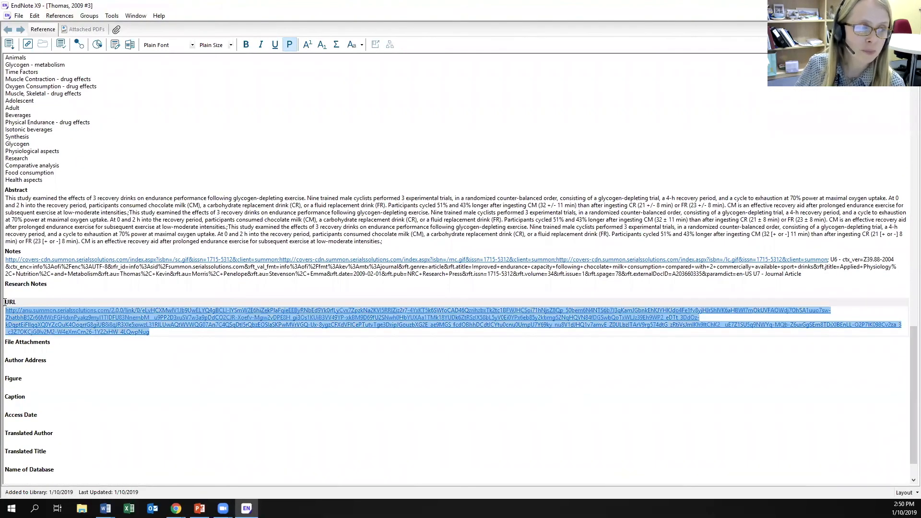
{"action": "key", "text": "Delete"}
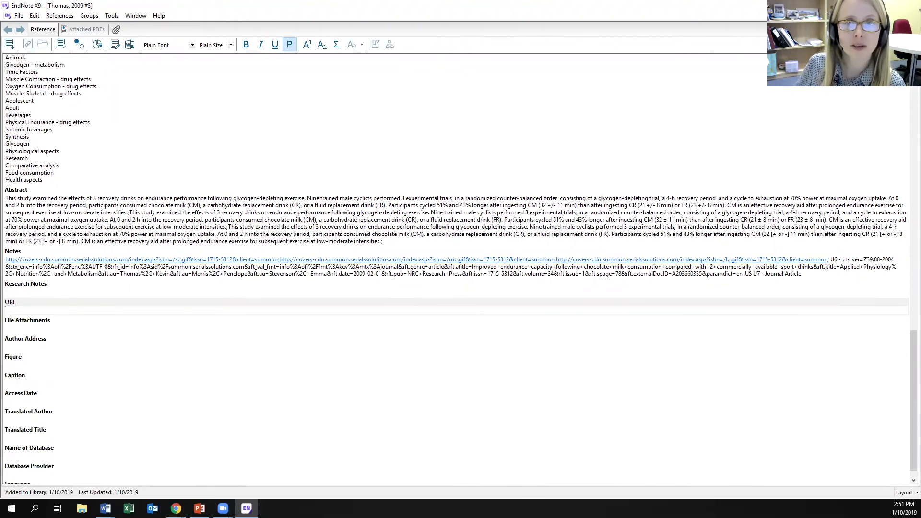
Step: Switch back to the Word document, update its citations and bibliography, and review the third footnote and the bibliography
{"action": "key", "text": "alt+Tab"}
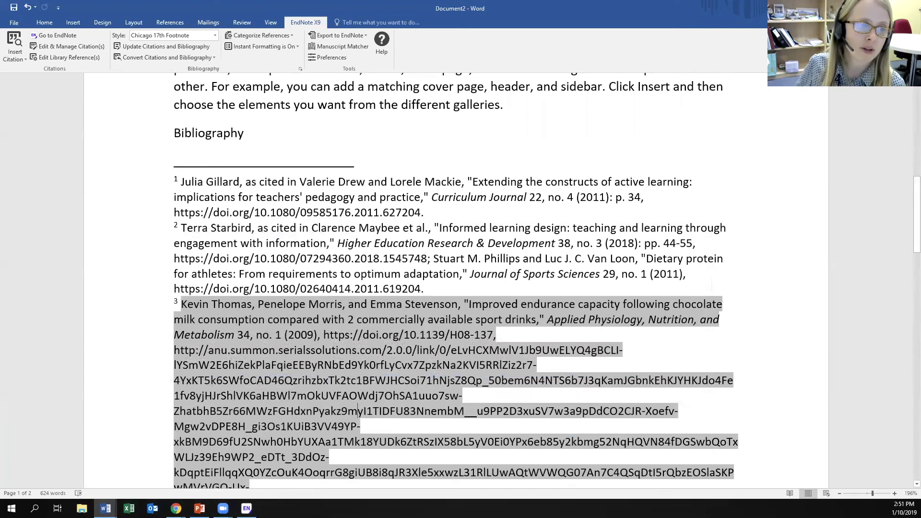
{"action": "left_click", "coordinate": [152, 47]}
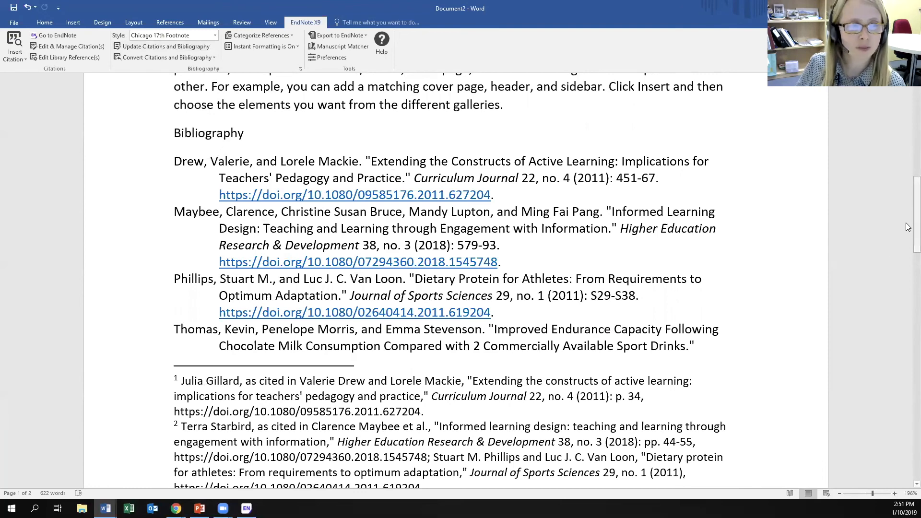
{"action": "scroll", "coordinate": [908, 252], "scroll_direction": "up", "scroll_amount": 7}
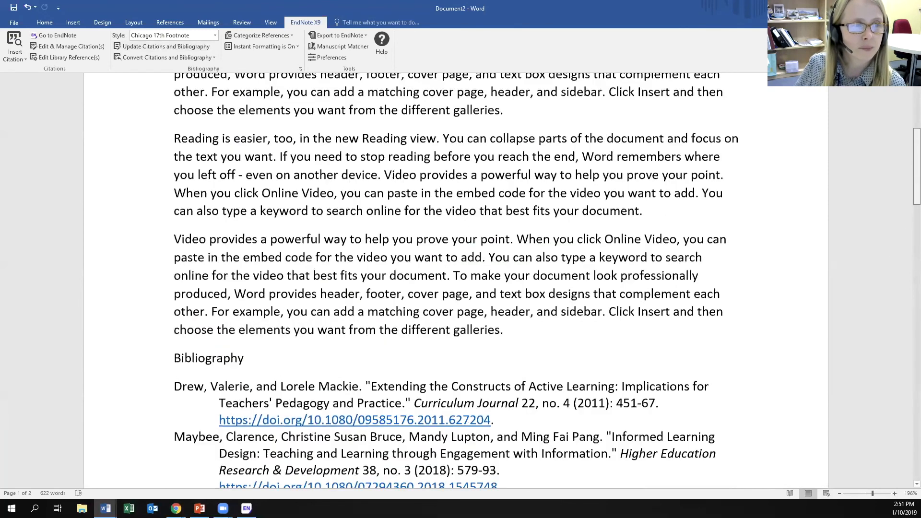
{"action": "scroll", "coordinate": [456, 281], "scroll_direction": "up", "scroll_amount": 1}
{"action": "scroll", "coordinate": [456, 281], "scroll_direction": "down", "scroll_amount": 3}
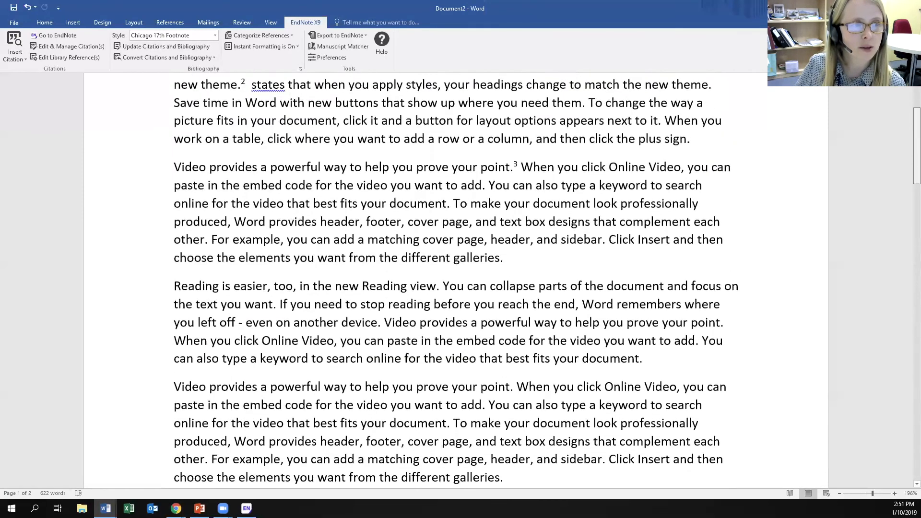
{"action": "scroll", "coordinate": [456, 281], "scroll_direction": "down", "scroll_amount": 7}
{"action": "scroll", "coordinate": [456, 280], "scroll_direction": "up", "scroll_amount": 13}
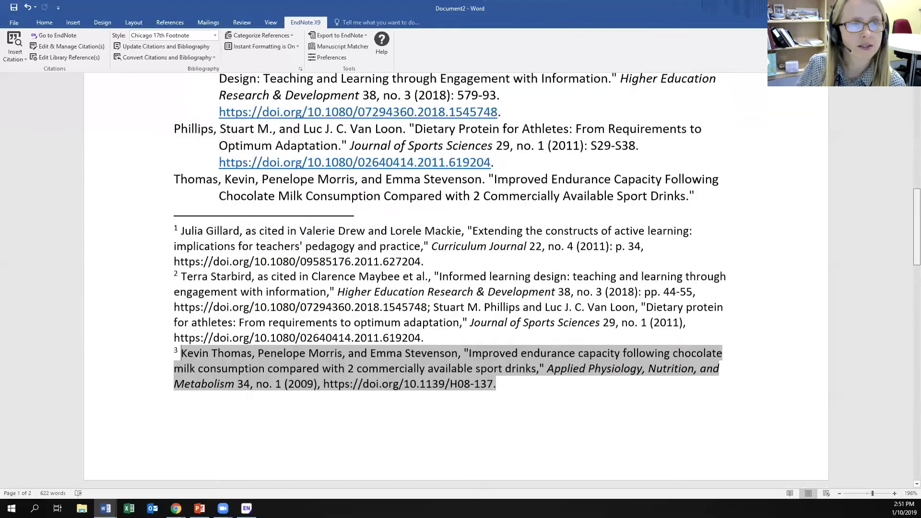
Step: Return to the start of the document and switch to the blank Word document Document3
{"action": "scroll", "coordinate": [456, 281], "scroll_direction": "up", "scroll_amount": 3}
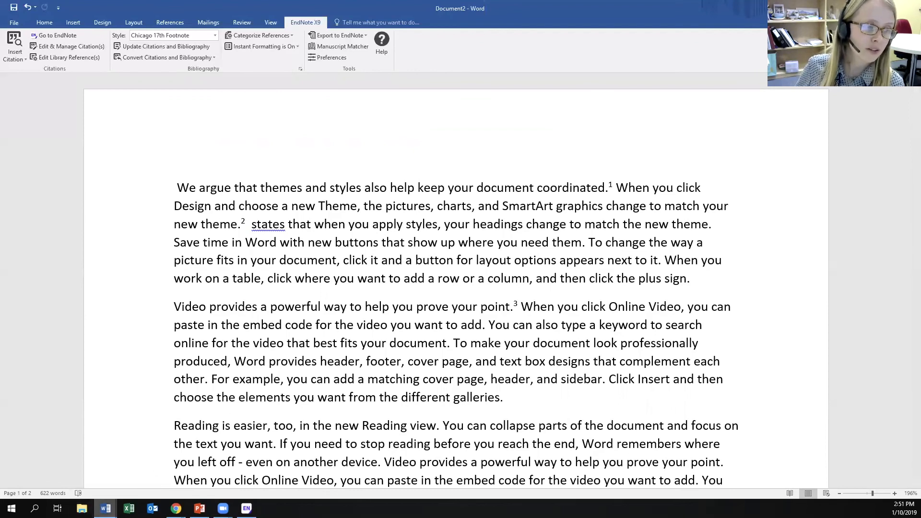
{"action": "mouse_move", "coordinate": [106, 508]}
{"action": "left_click", "coordinate": [140, 486]}
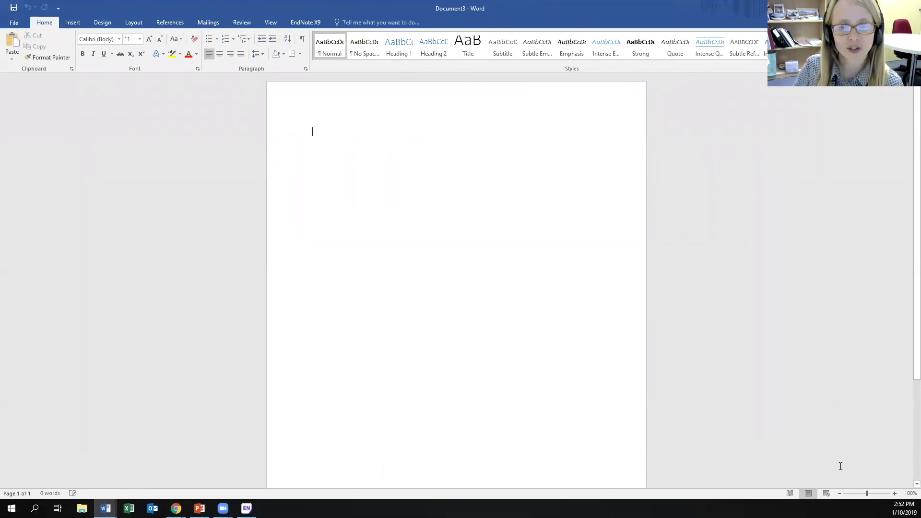
Step: Switch to EndNote, close the open reference record and set the library's output style to APA 6th
{"action": "left_click", "coordinate": [875, 494]}
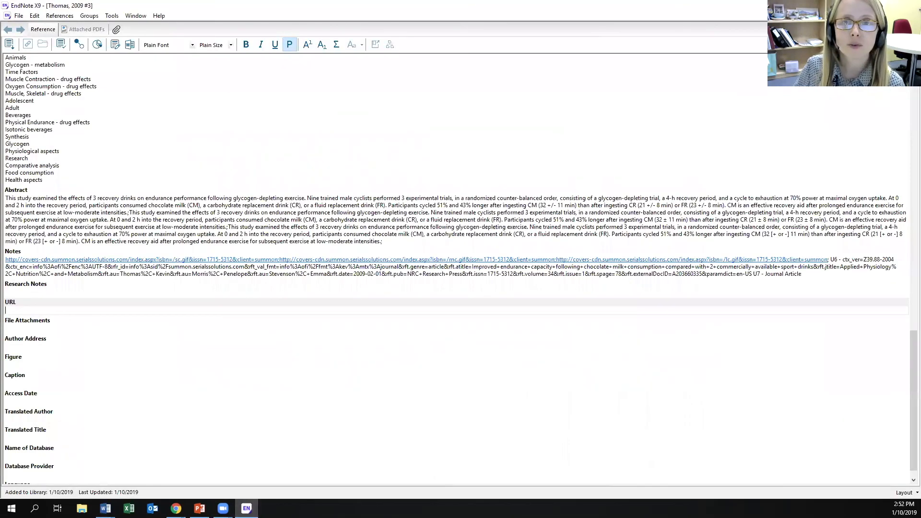
{"action": "left_click", "coordinate": [914, 16]}
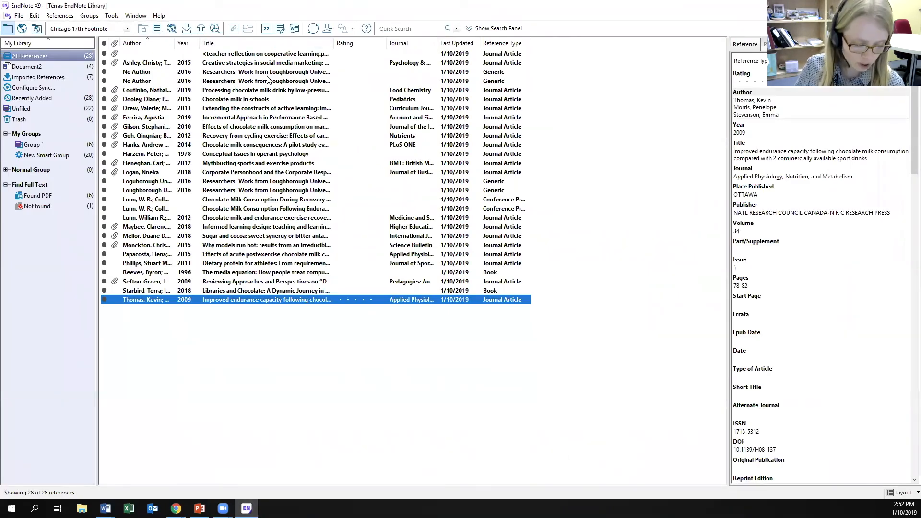
{"action": "left_click", "coordinate": [126, 29]}
{"action": "left_click", "coordinate": [82, 49]}
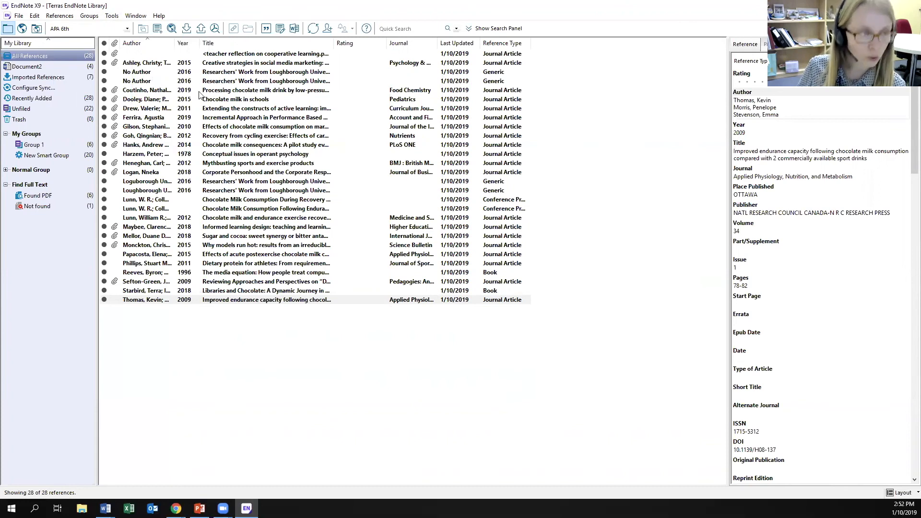
Step: Select fifteen references scattered through the library, including the teacher reflection PDF entry, and copy them as formatted references
{"action": "left_click", "coordinate": [285, 71]}
{"action": "left_click", "coordinate": [253, 55], "text": "ctrl"}
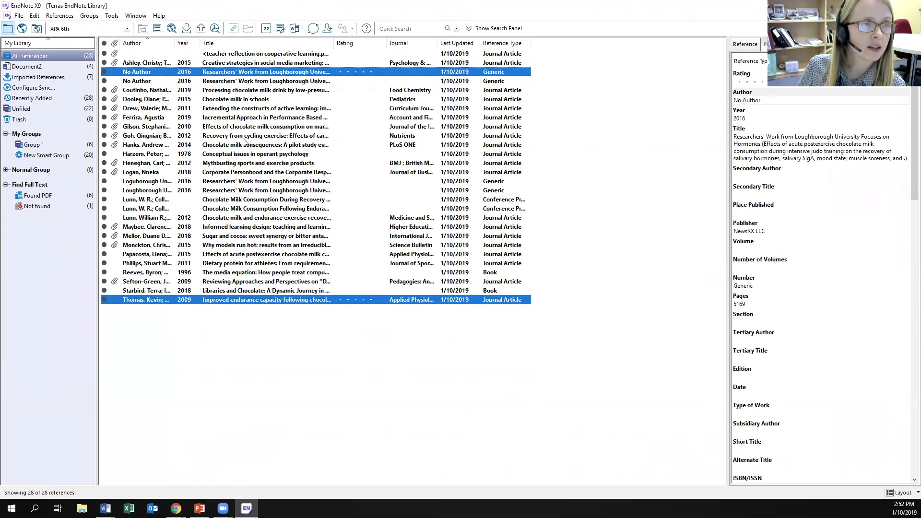
{"action": "left_click", "coordinate": [244, 136], "text": "ctrl"}
{"action": "left_click", "coordinate": [234, 245], "text": "ctrl"}
{"action": "left_click", "coordinate": [237, 208], "text": "ctrl"}
{"action": "left_click", "coordinate": [242, 190], "text": "ctrl"}
{"action": "left_click", "coordinate": [247, 99], "text": "ctrl"}
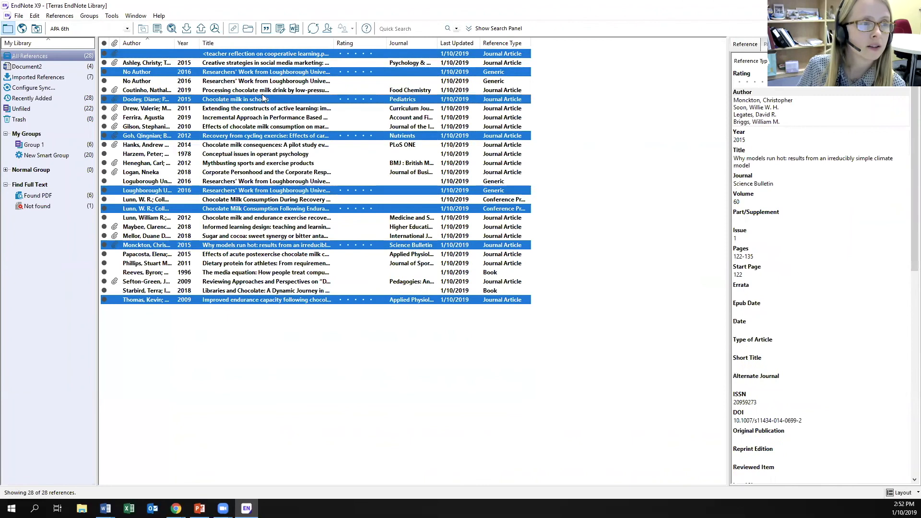
{"action": "left_click", "coordinate": [249, 90], "text": "ctrl"}
{"action": "left_click", "coordinate": [252, 71], "text": "ctrl"}
{"action": "left_click", "coordinate": [249, 62], "text": "ctrl"}
{"action": "left_click", "coordinate": [245, 144], "text": "ctrl"}
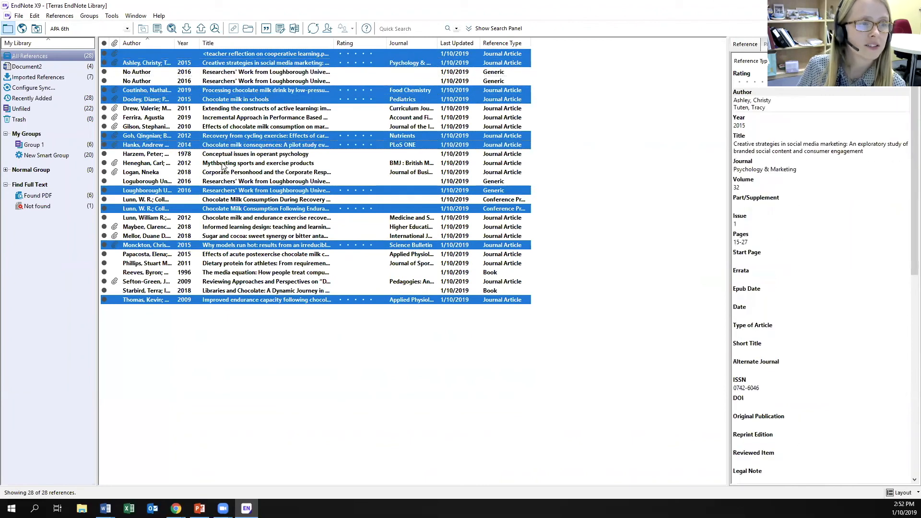
{"action": "left_click", "coordinate": [242, 182], "text": "ctrl"}
{"action": "left_click", "coordinate": [234, 164], "text": "ctrl"}
{"action": "left_click", "coordinate": [240, 263], "text": "ctrl"}
{"action": "left_click", "coordinate": [238, 283], "text": "ctrl"}
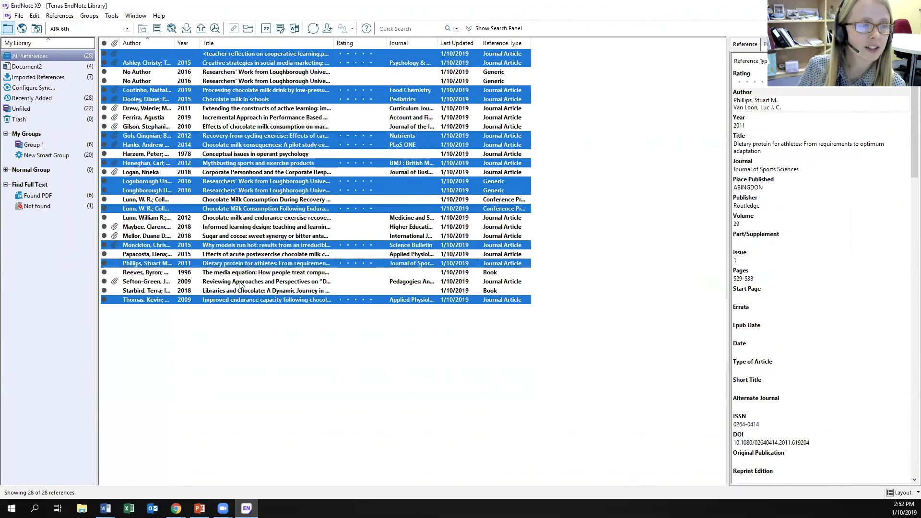
{"action": "left_click", "coordinate": [257, 218], "text": "ctrl"}
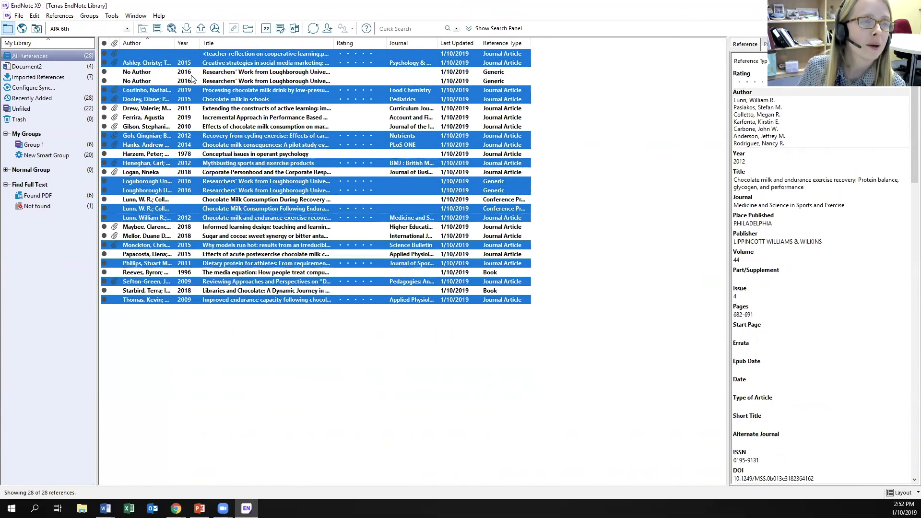
{"action": "right_click", "coordinate": [230, 64]}
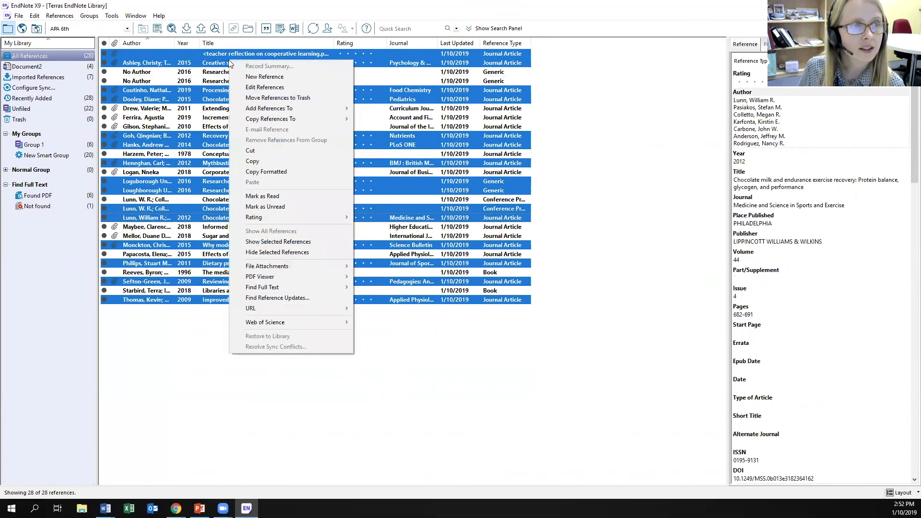
{"action": "left_click", "coordinate": [260, 173]}
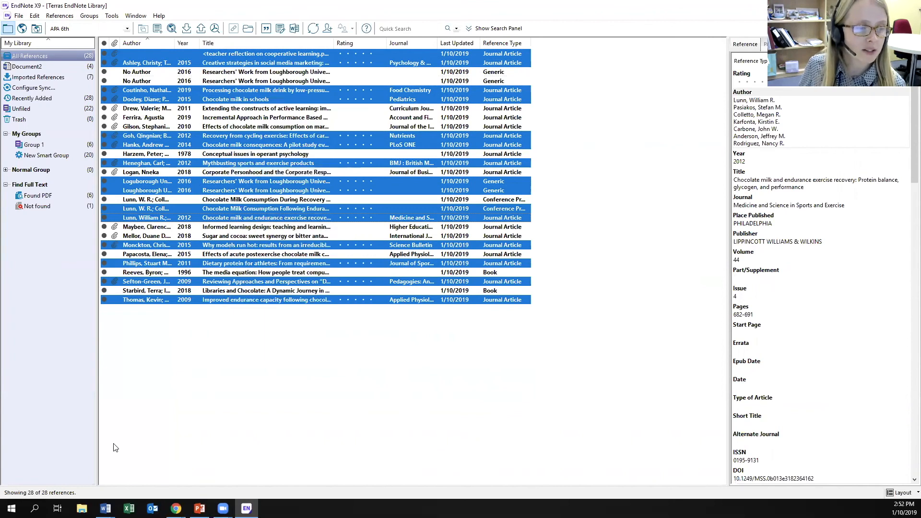
Step: Switch to the blank Word document Document3 and paste the copied references with their source formatting
{"action": "mouse_move", "coordinate": [105, 508]}
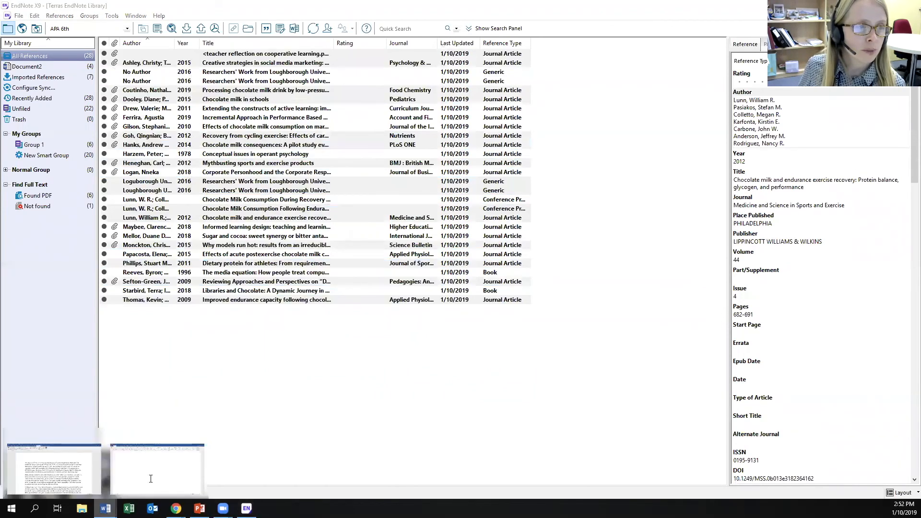
{"action": "left_click", "coordinate": [154, 475]}
{"action": "right_click", "coordinate": [138, 146]}
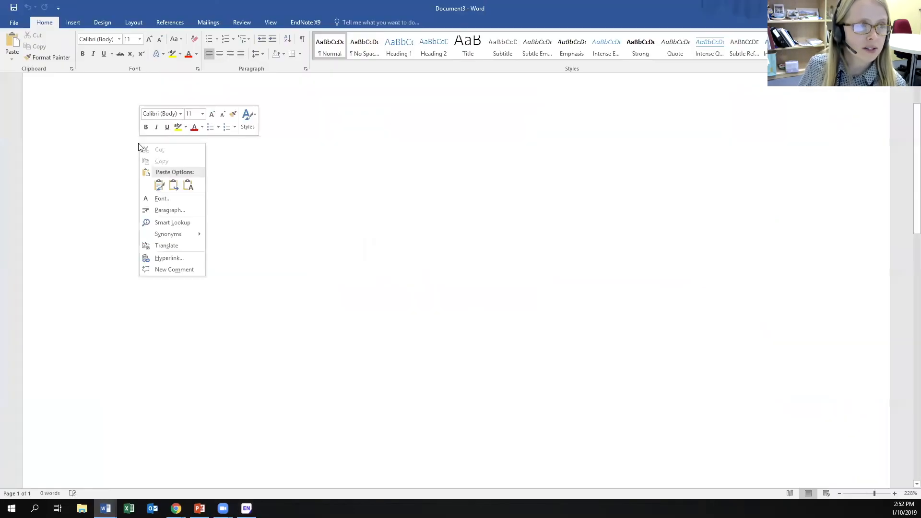
{"action": "left_click", "coordinate": [159, 186]}
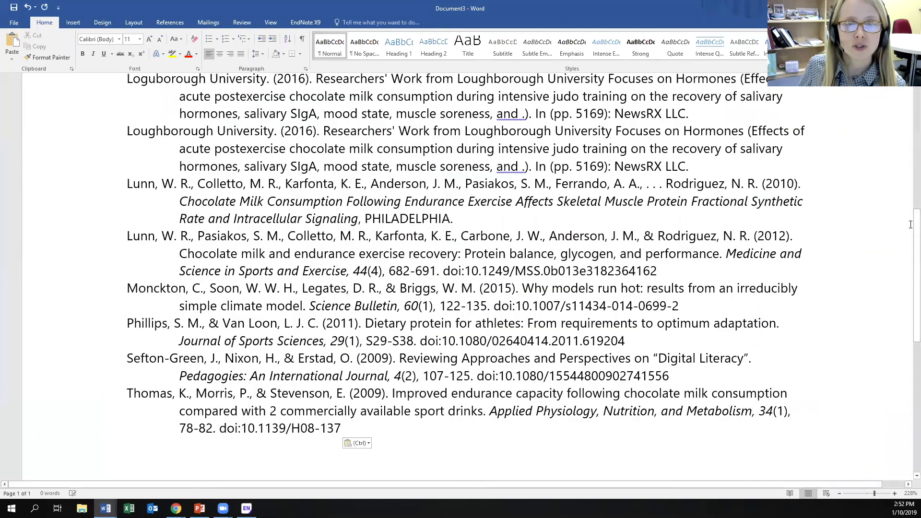
{"action": "scroll", "coordinate": [909, 235], "scroll_direction": "up", "scroll_amount": 7}
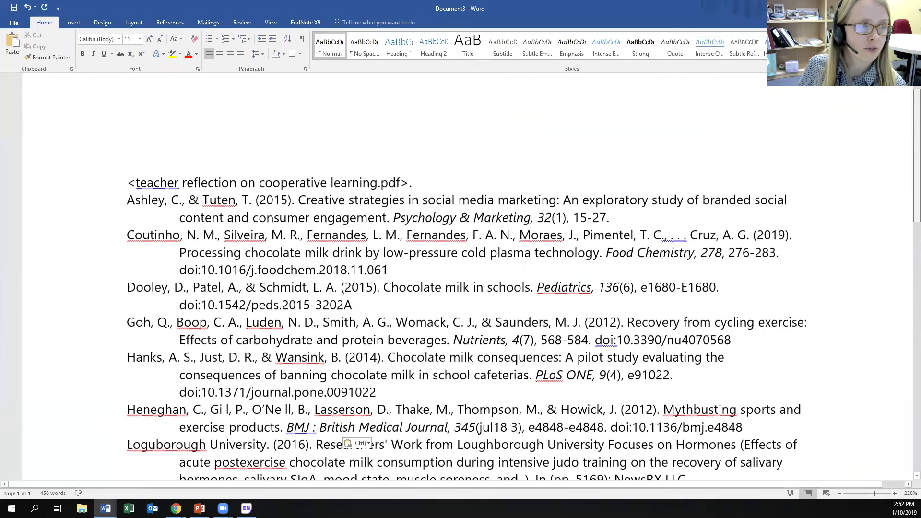
Step: Delete the "<teacher reflection on cooperative learning.pdf>" entry and add a blank line after each of the first three remaining references
{"action": "left_click_drag", "start_coordinate": [420, 183], "coordinate": [129, 176]}
{"action": "key", "text": "Delete"}
{"action": "left_click", "coordinate": [634, 191]}
{"action": "key", "text": "Return"}
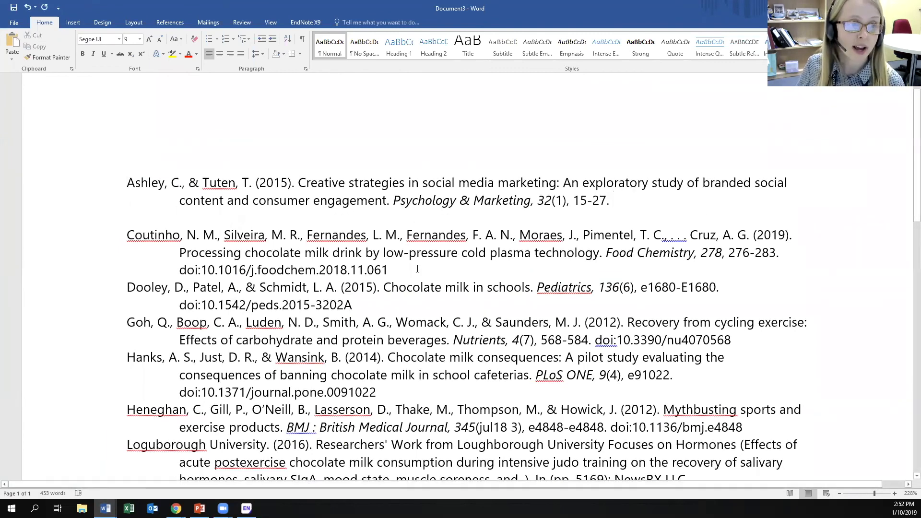
{"action": "left_click", "coordinate": [389, 270]}
{"action": "key", "text": "Return"}
{"action": "left_click", "coordinate": [353, 323]}
{"action": "key", "text": "Return"}
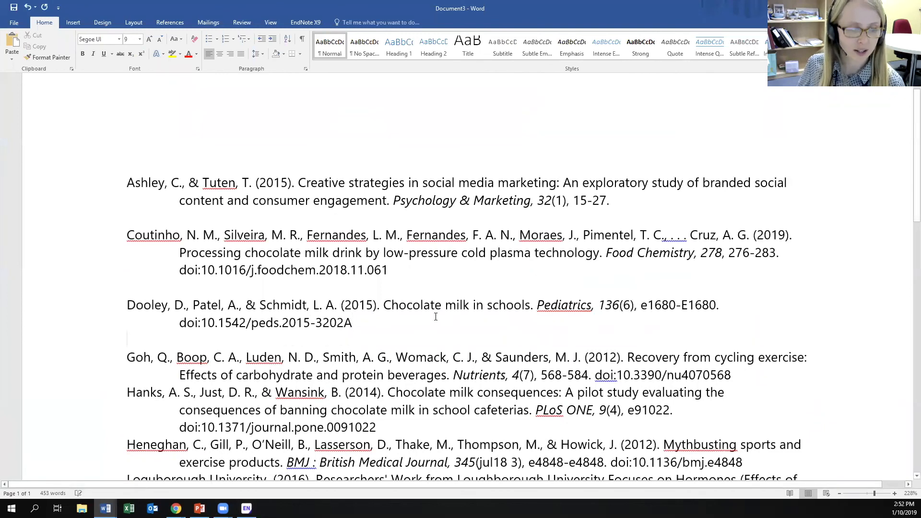
Step: Enter filler text on the blank line below the Pediatrics reference and erase it again
{"action": "type", "text": "hdhdlhdhldhl"}
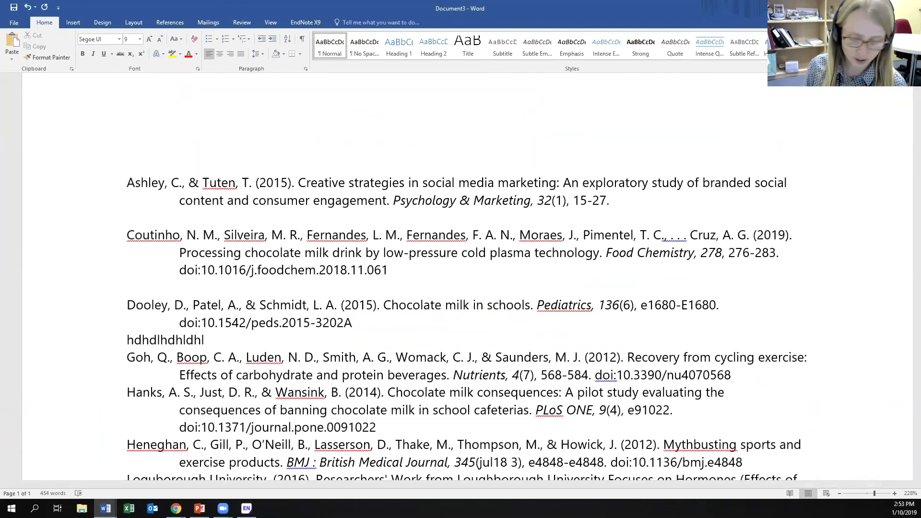
{"action": "key", "text": "BackSpace"}
{"action": "key", "text": "BackSpace"}
{"action": "key", "text": "BackSpace"}
{"action": "key", "text": "BackSpace"}
{"action": "key", "text": "BackSpace"}
{"action": "key", "text": "BackSpace"}
{"action": "key", "text": "BackSpace"}
{"action": "key", "text": "BackSpace"}
{"action": "key", "text": "BackSpace"}
{"action": "key", "text": "BackSpace"}
{"action": "key", "text": "BackSpace"}
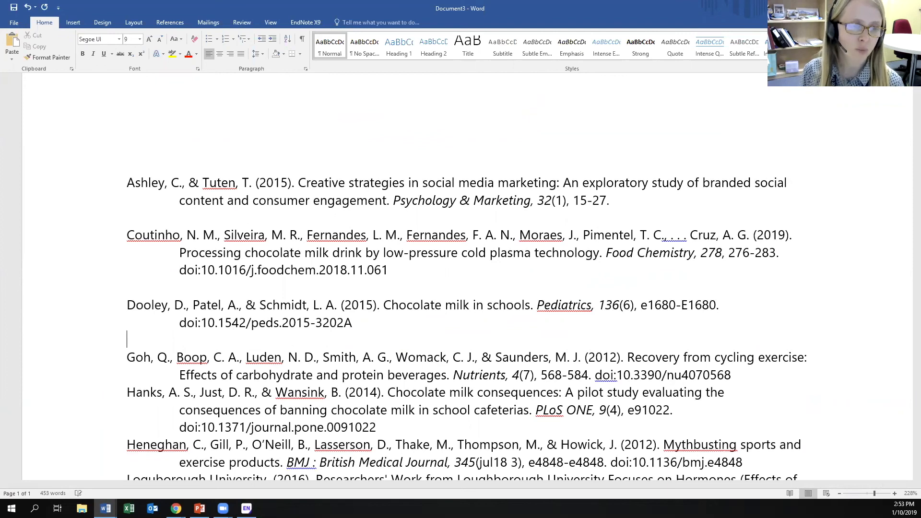
Step: Add a blank line after the 2012 Nutrients reference and after the 2014 PLoS ONE reference
{"action": "left_click", "coordinate": [740, 378]}
{"action": "key", "text": "Return"}
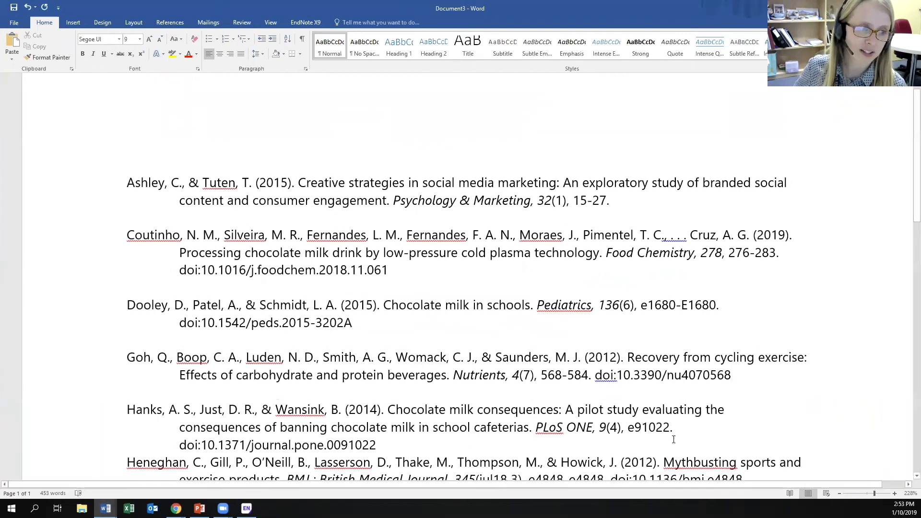
{"action": "left_click", "coordinate": [608, 443]}
{"action": "key", "text": "Return"}
{"action": "type", "text": "\\"}
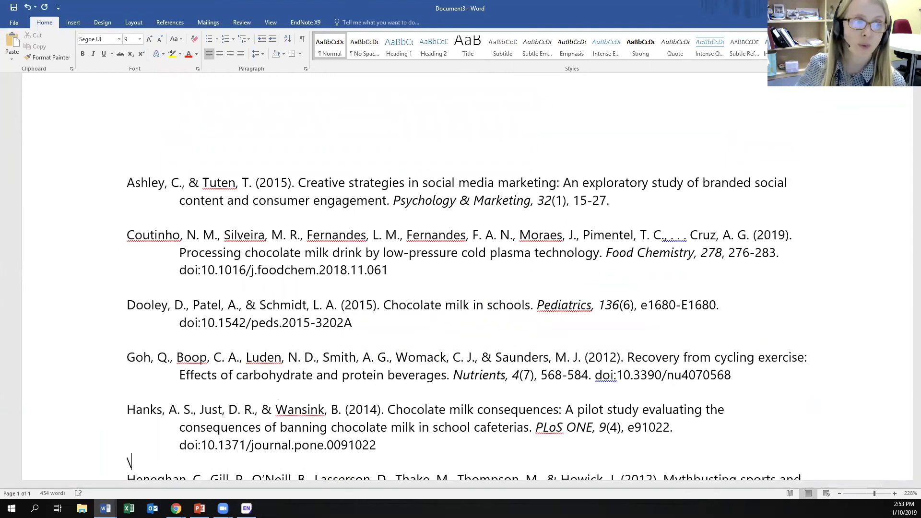
{"action": "key", "text": "BackSpace"}
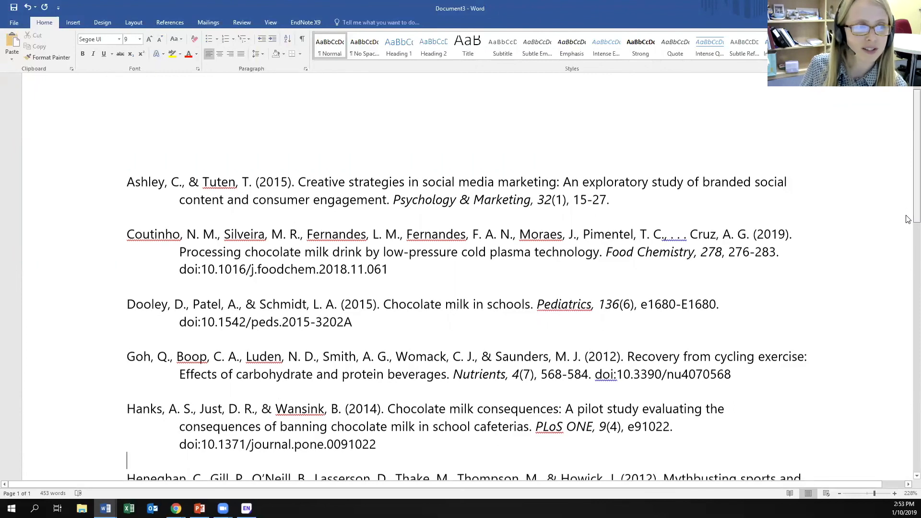
Step: Delete the ellipsis before the last author in the 2019 Food Chemistry reference
{"action": "scroll", "coordinate": [908, 238], "scroll_direction": "down", "scroll_amount": 1}
{"action": "left_click_drag", "start_coordinate": [908, 239], "coordinate": [908, 241]}
{"action": "left_click_drag", "start_coordinate": [648, 176], "coordinate": [690, 176]}
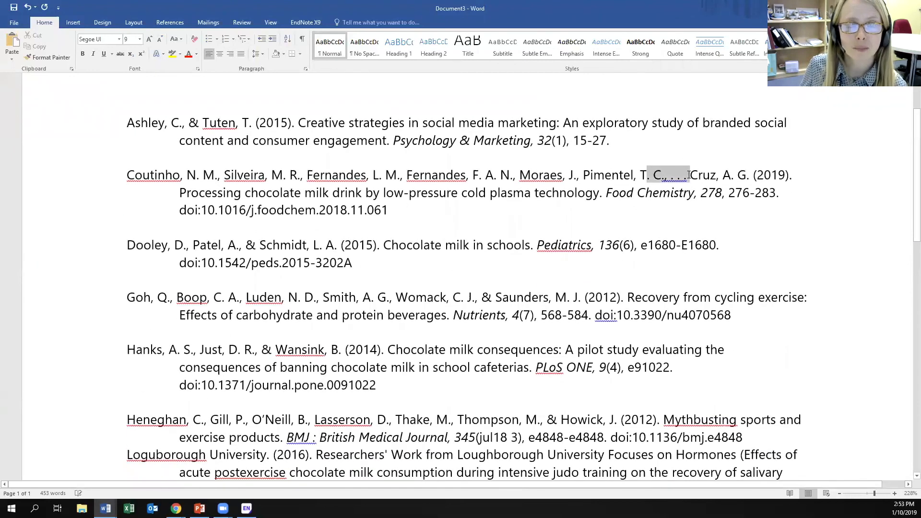
{"action": "left_click", "coordinate": [691, 181]}
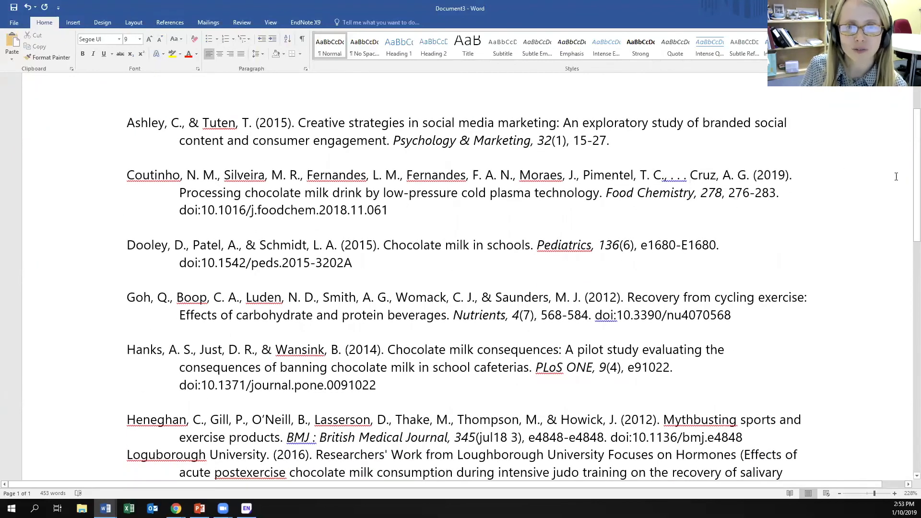
{"action": "left_click_drag", "start_coordinate": [691, 180], "coordinate": [669, 174]}
{"action": "key", "text": "Delete"}
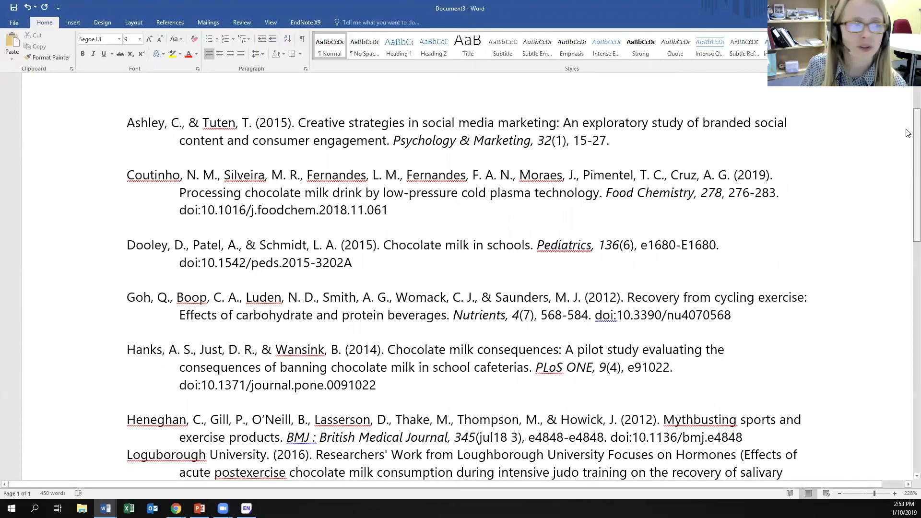
Step: Review the remaining references through to the end of the list and switch to PowerPoint
{"action": "scroll", "coordinate": [907, 228], "scroll_direction": "down", "scroll_amount": 5}
{"action": "scroll", "coordinate": [908, 229], "scroll_direction": "down", "scroll_amount": 4}
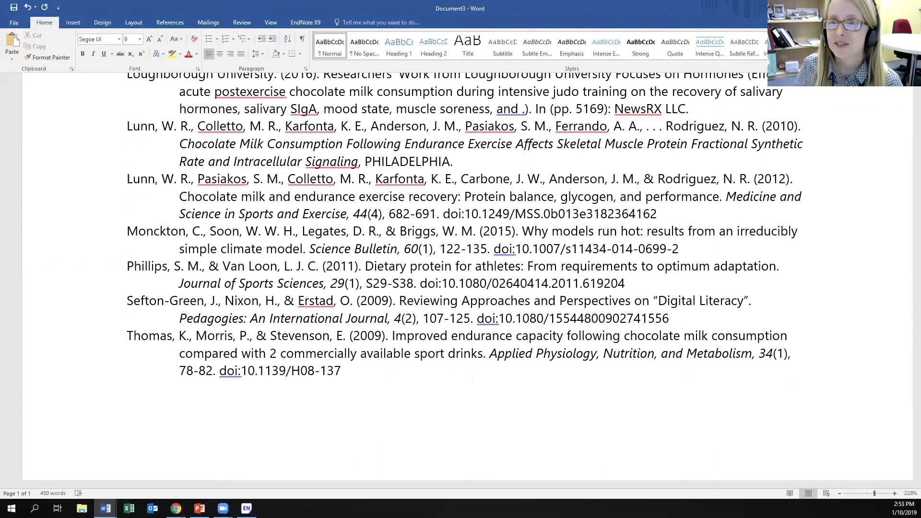
{"action": "key", "text": "alt+Tab"}
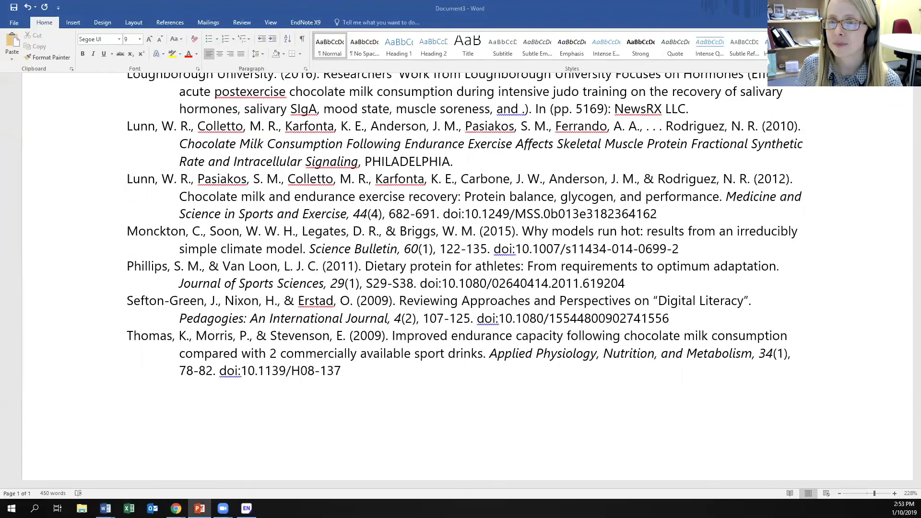